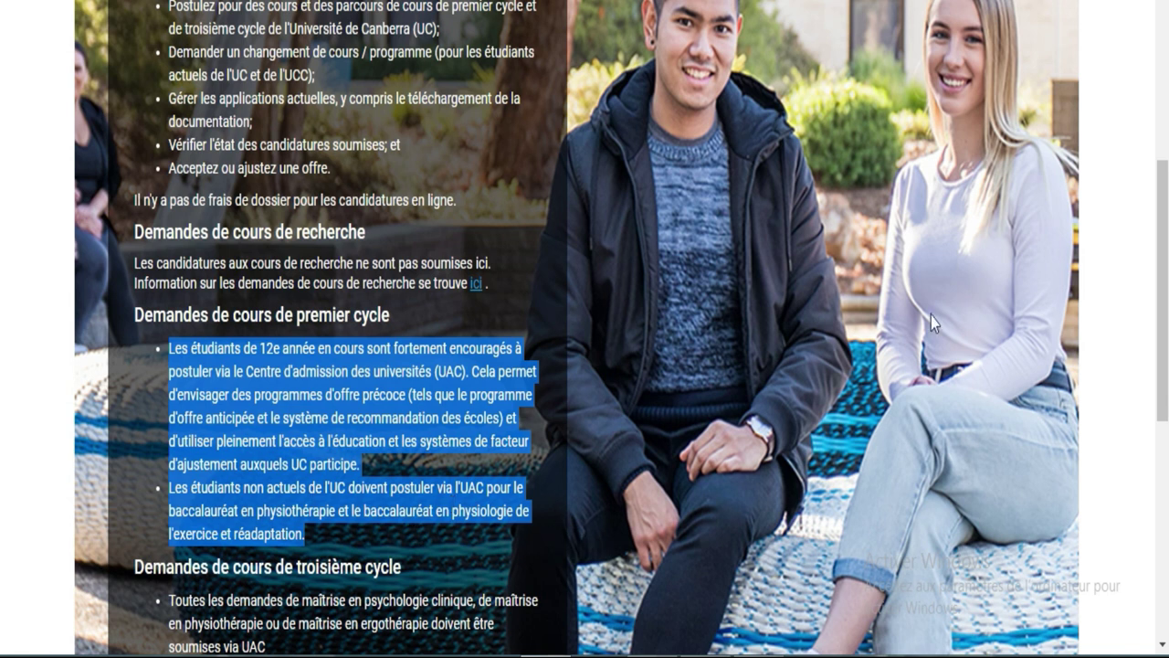
- Scroll the French StudyLink information page down to the S'inscrire and Connexion buttons
{"action": "scroll", "coordinate": [2, 192], "scroll_direction": "down", "scroll_amount": 2}
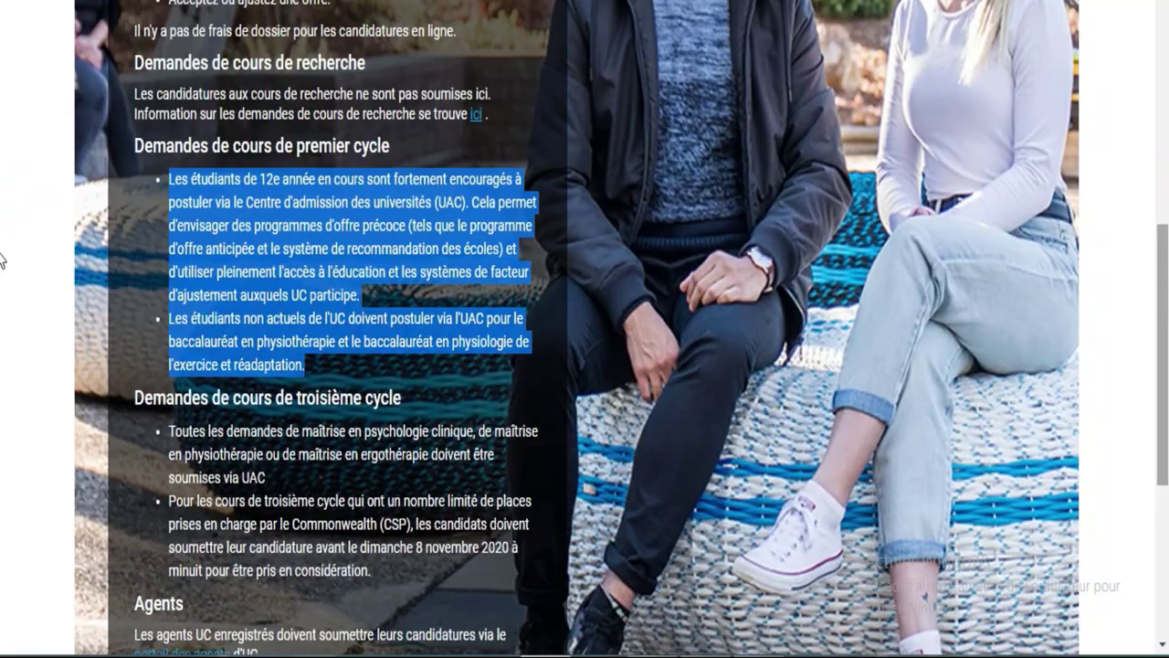
{"action": "scroll", "coordinate": [2, 416], "scroll_direction": "down", "scroll_amount": 4}
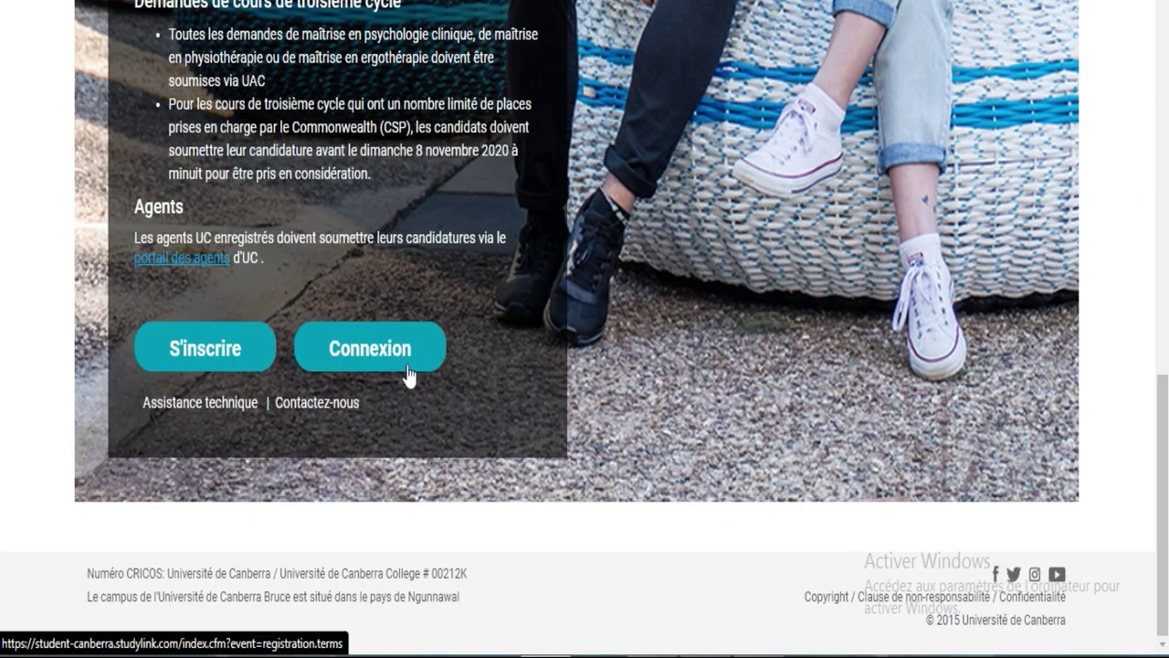
- Start a new StudyLink account registration with S'inscrire
{"action": "left_click", "coordinate": [228, 348]}
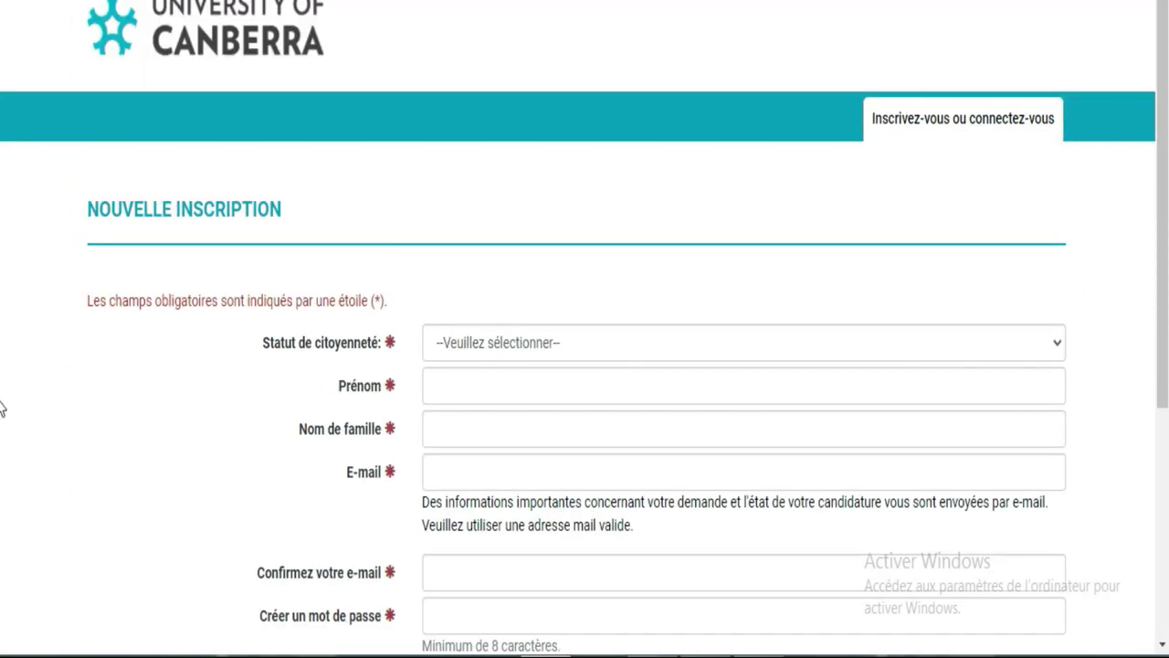
{"action": "scroll", "coordinate": [1, 293], "scroll_direction": "down", "scroll_amount": 4}
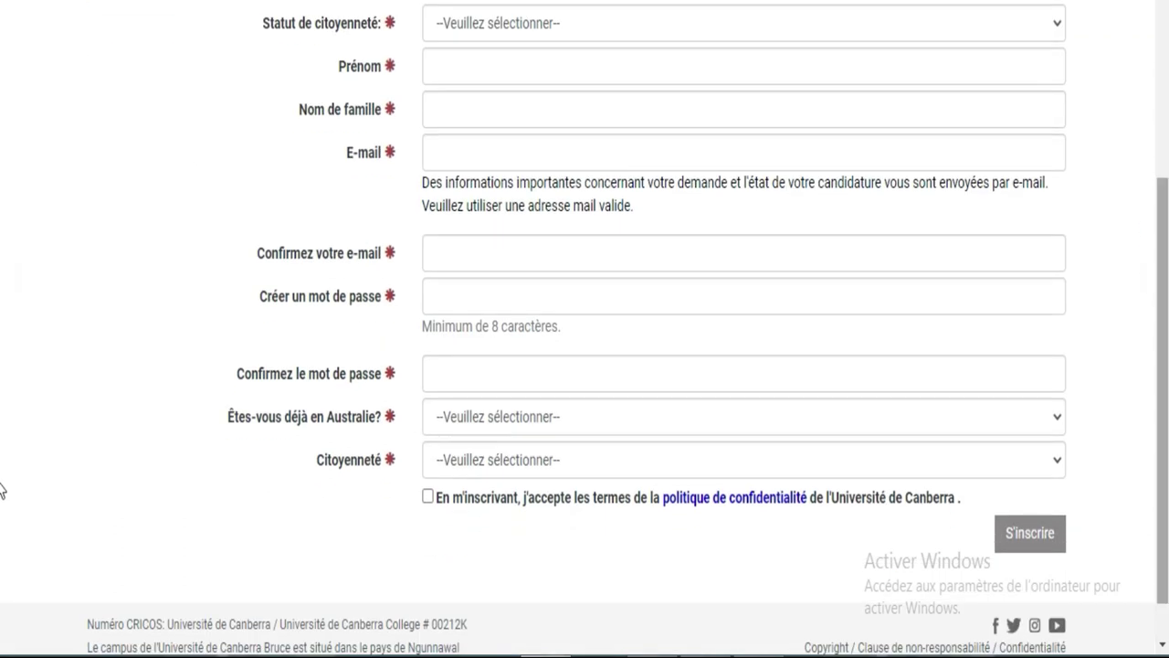
{"action": "scroll", "coordinate": [2, 233], "scroll_direction": "up", "scroll_amount": 3}
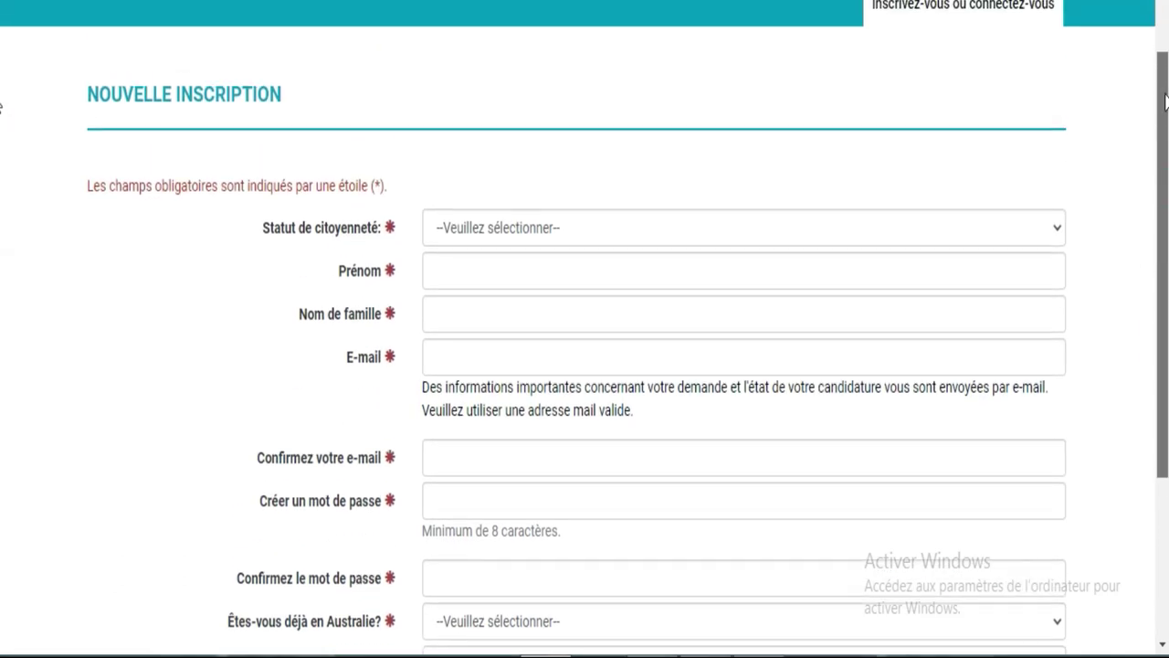
- Set Statut de citoyenneté to 'Aucune de ces réponses'
{"action": "left_click", "coordinate": [543, 236]}
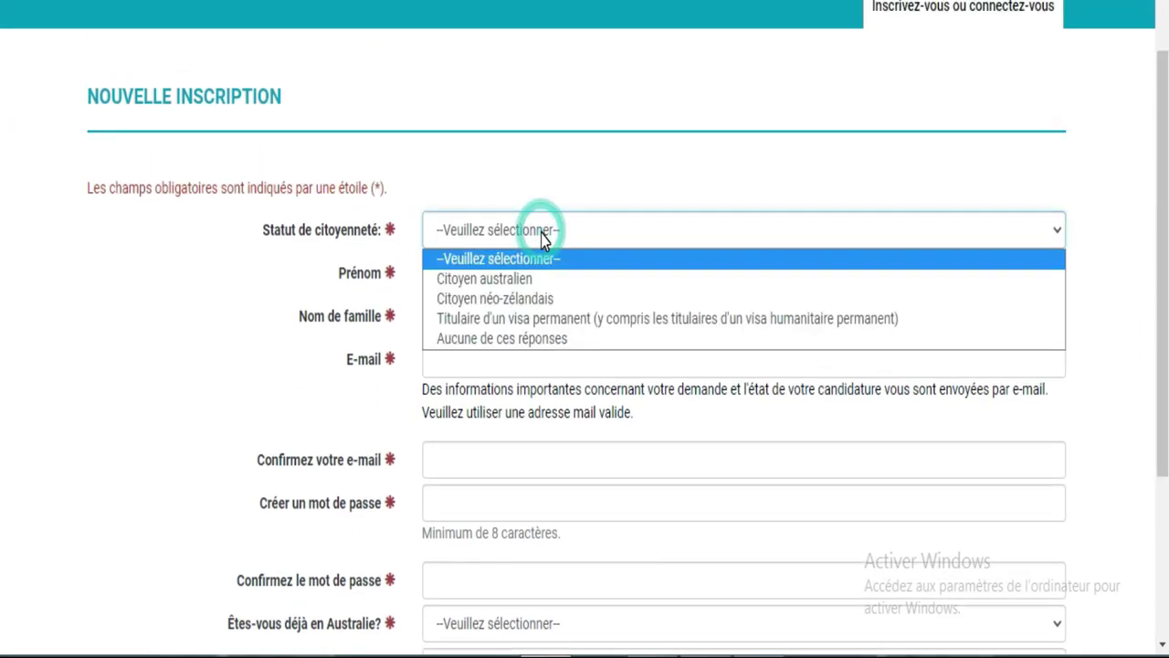
{"action": "left_click", "coordinate": [541, 235]}
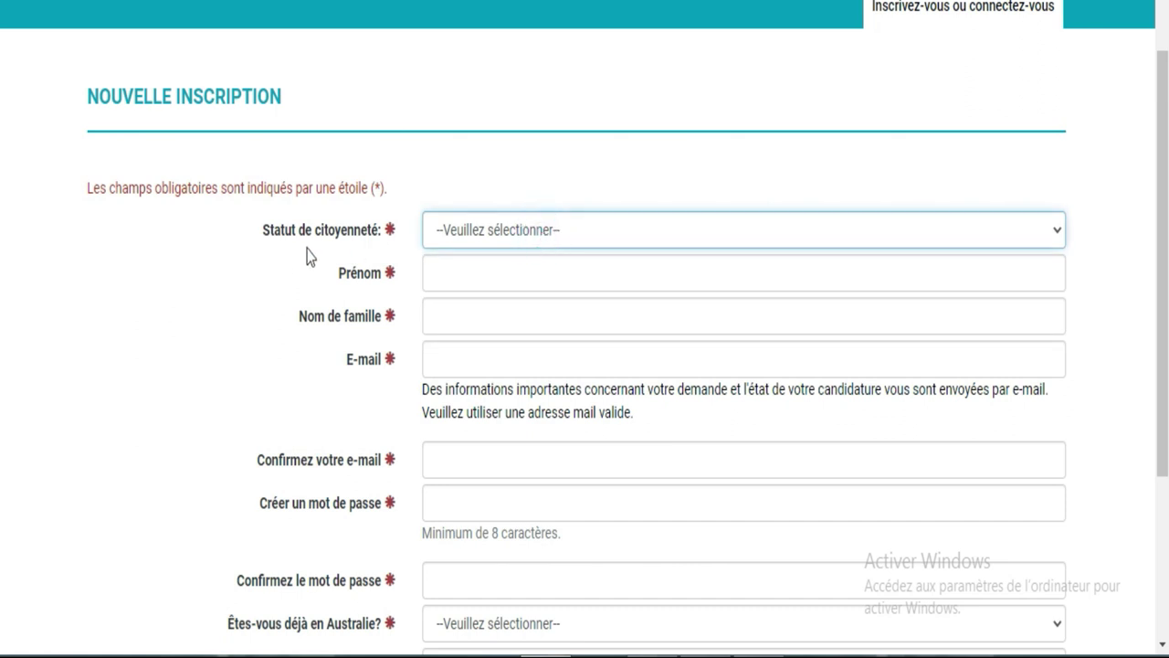
{"action": "left_click", "coordinate": [585, 240]}
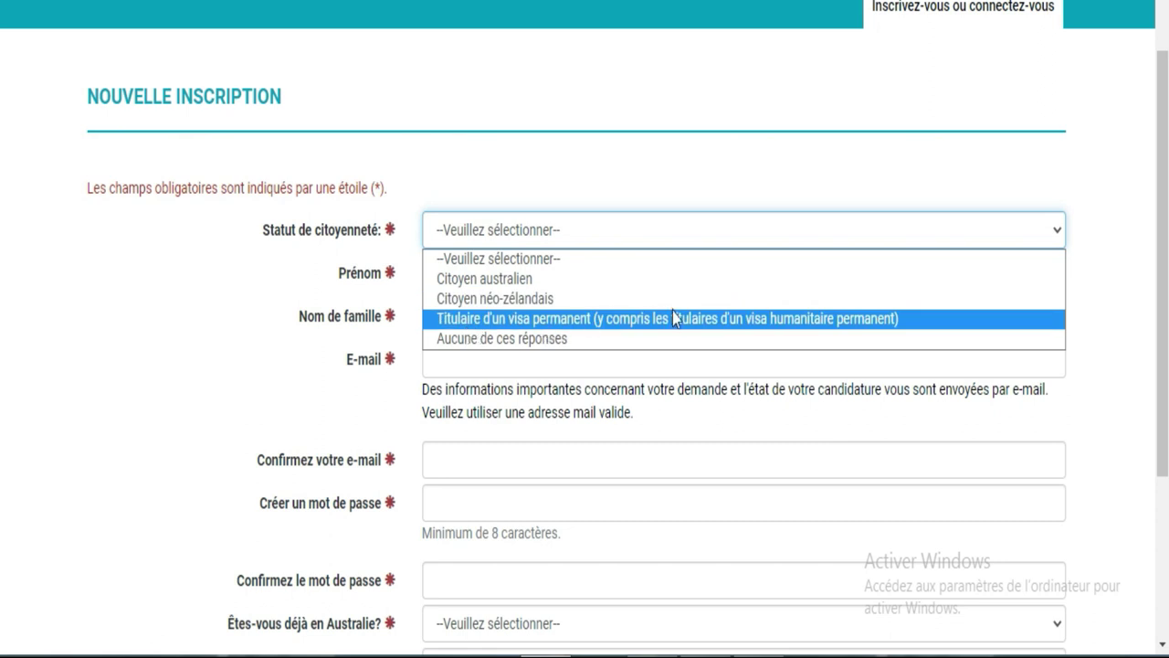
{"action": "left_click", "coordinate": [529, 340]}
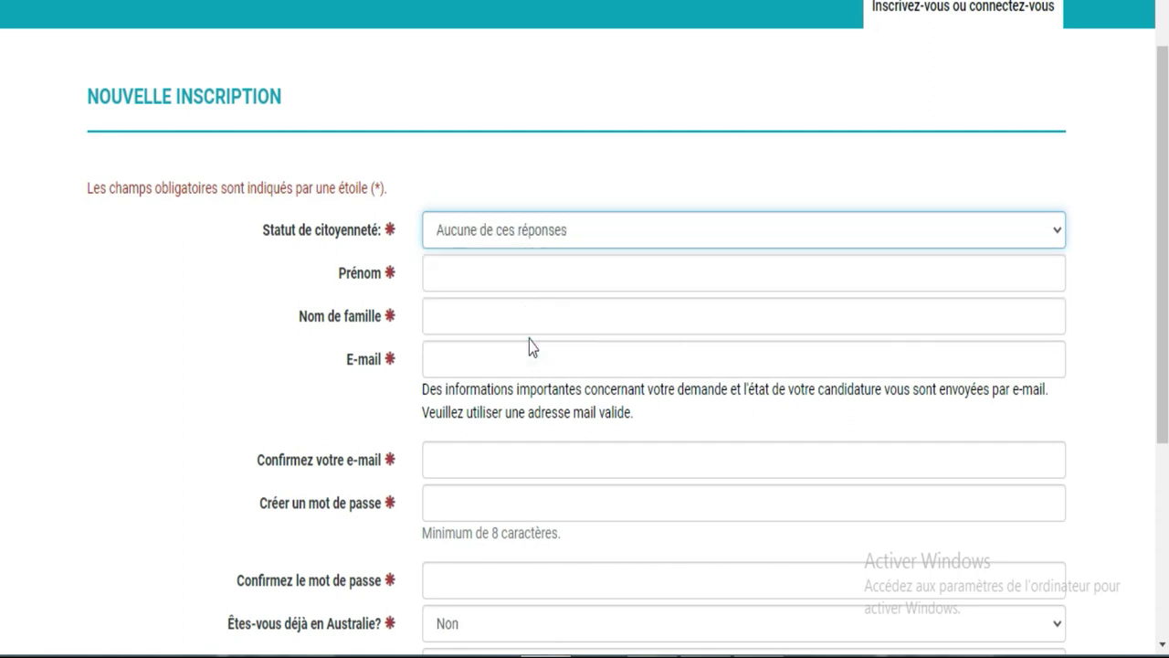
{"action": "left_click", "coordinate": [613, 235]}
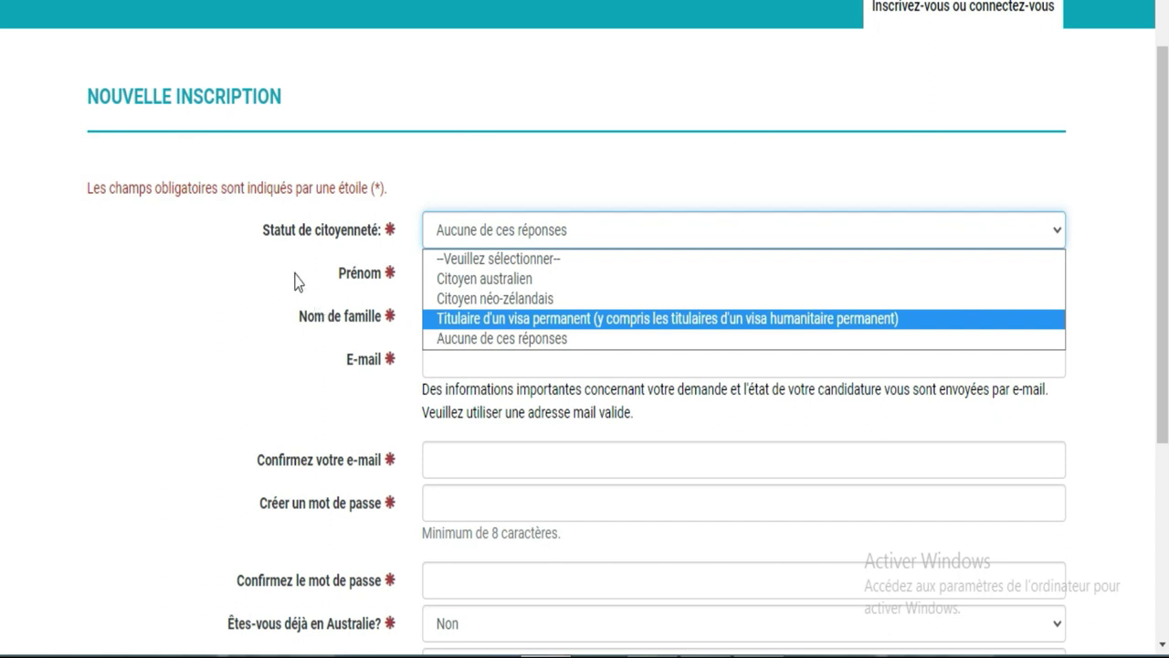
{"action": "left_click", "coordinate": [454, 343]}
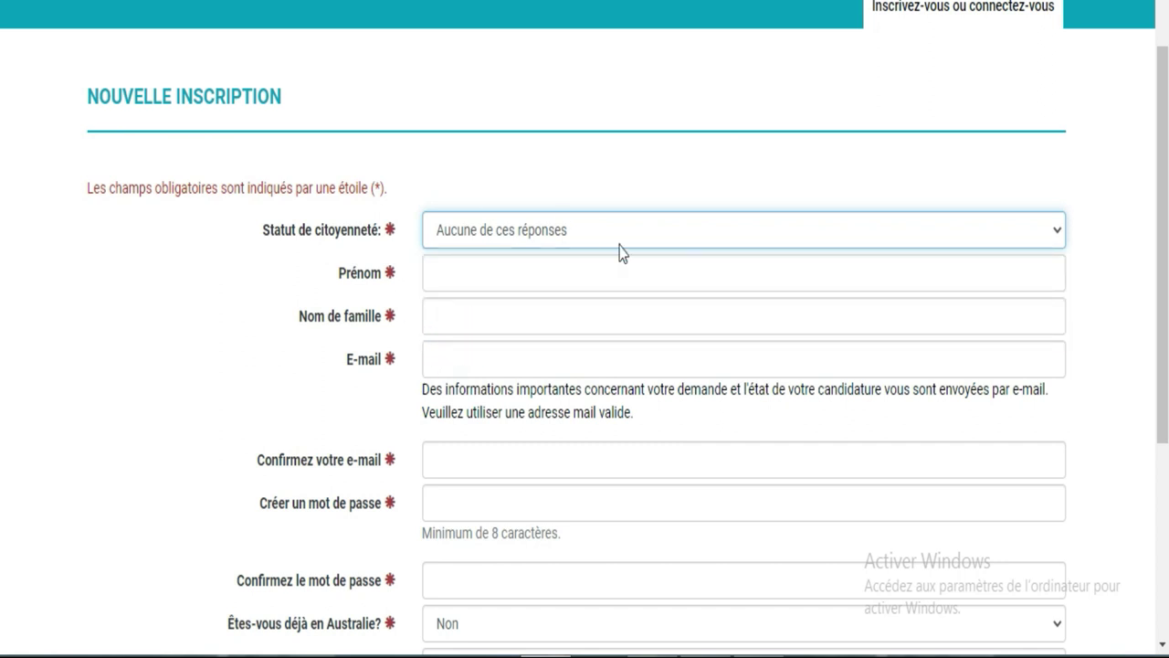
- Fill Prénom, Nom de famille and E-mail with the applicant's names and e-mail address
{"action": "left_click", "coordinate": [525, 269]}
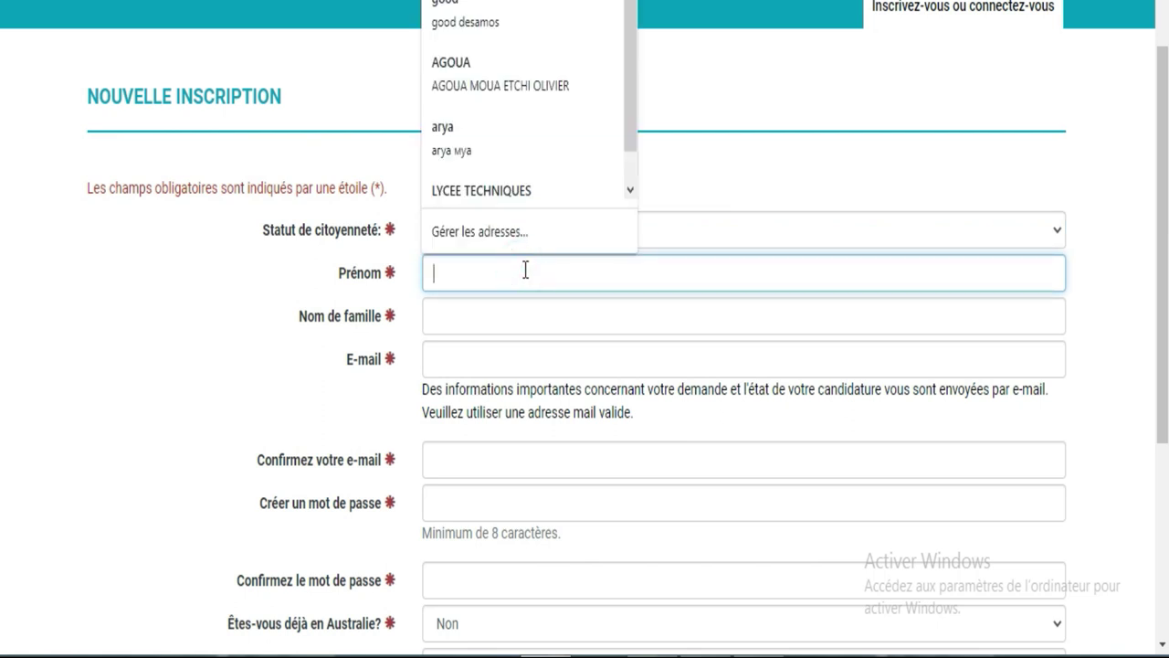
{"action": "left_click", "coordinate": [494, 317]}
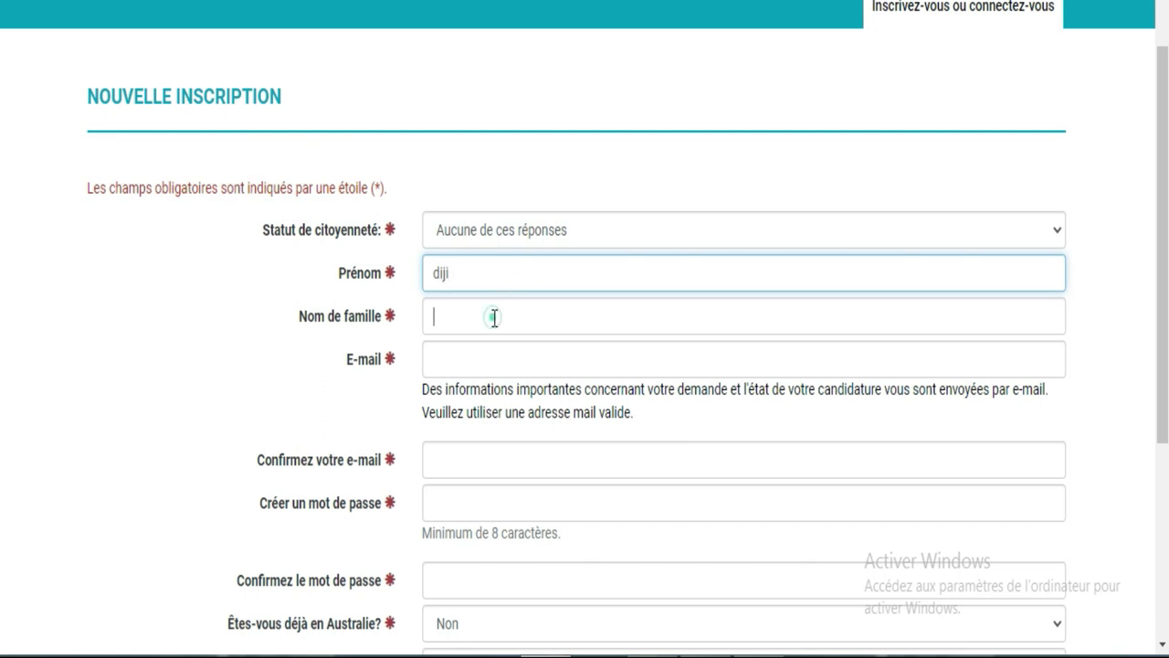
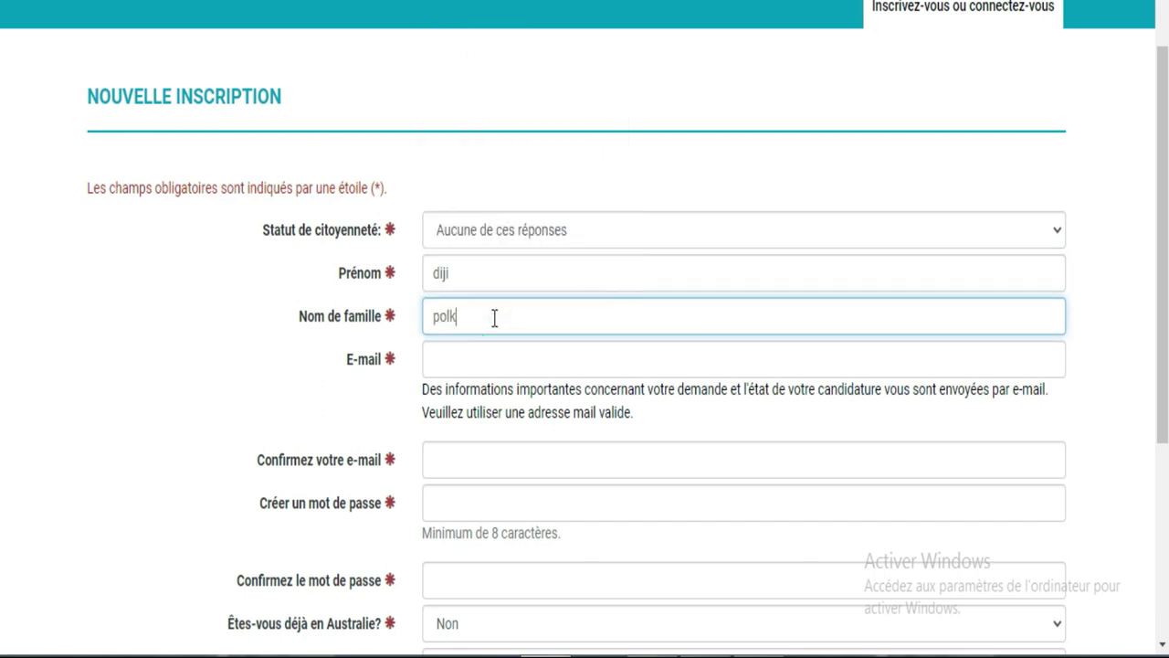
{"action": "type", "text": "jde"}
{"action": "left_click", "coordinate": [591, 364]}
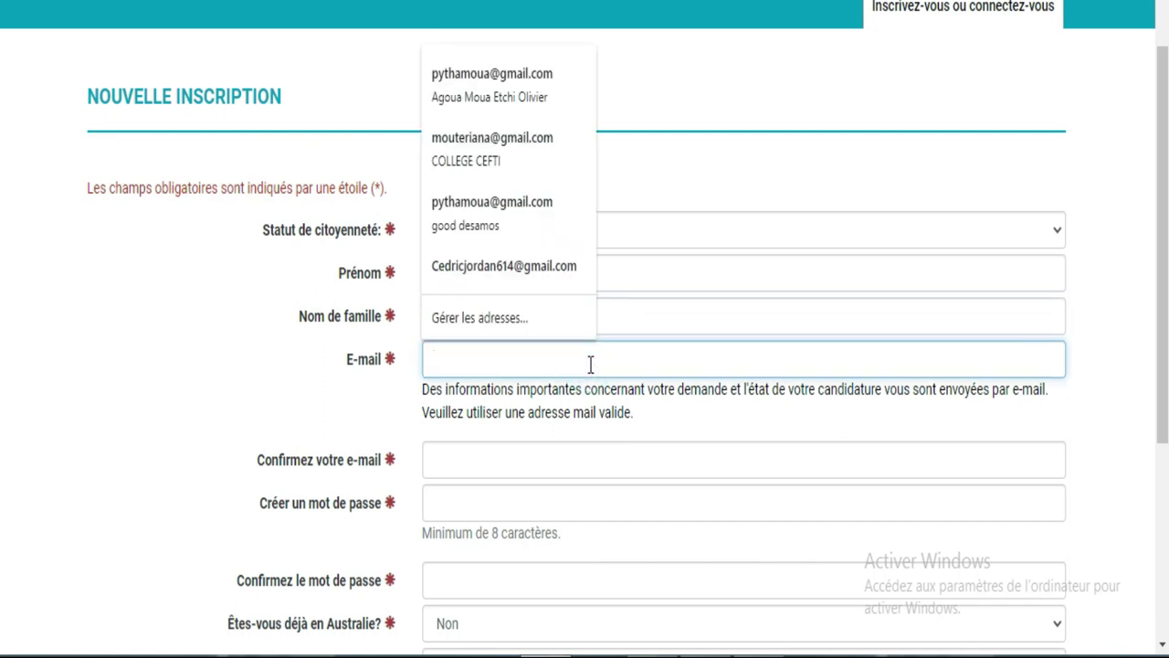
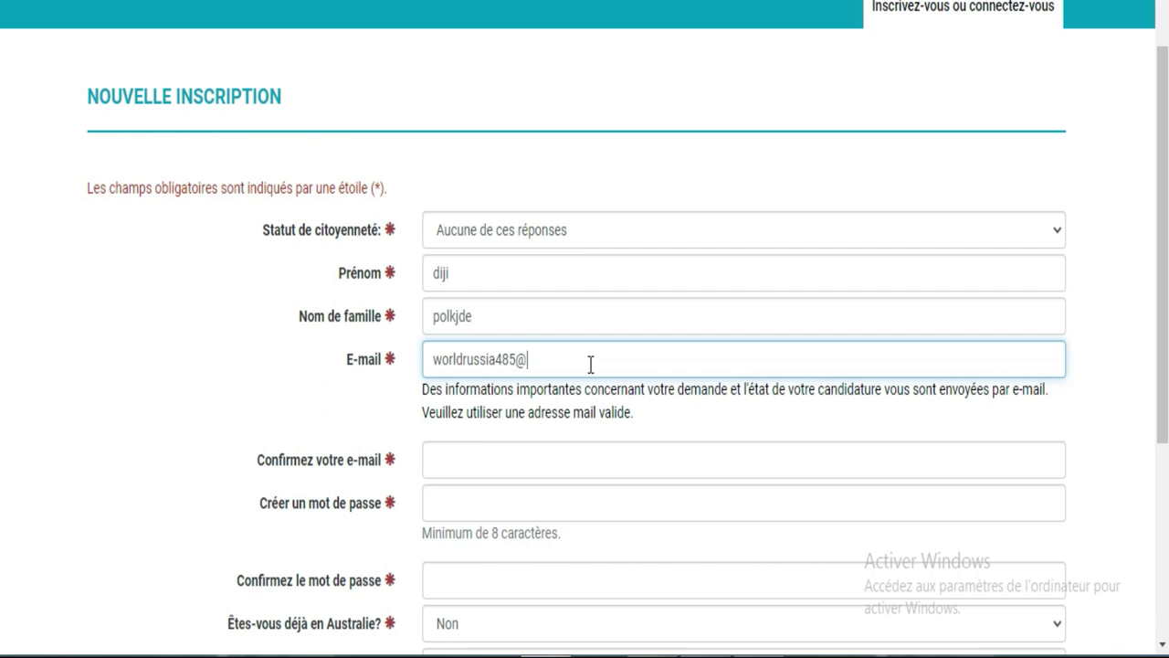
- Fill Confirmez votre e-mail, then enter and confirm the account password
{"action": "left_click", "coordinate": [510, 464]}
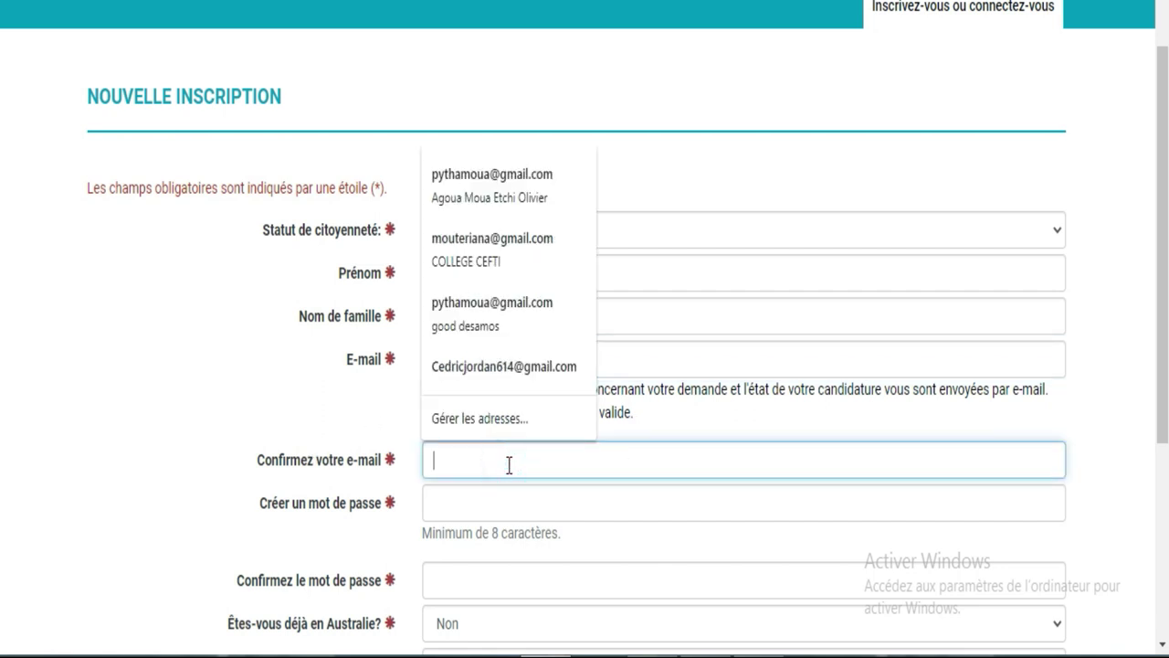
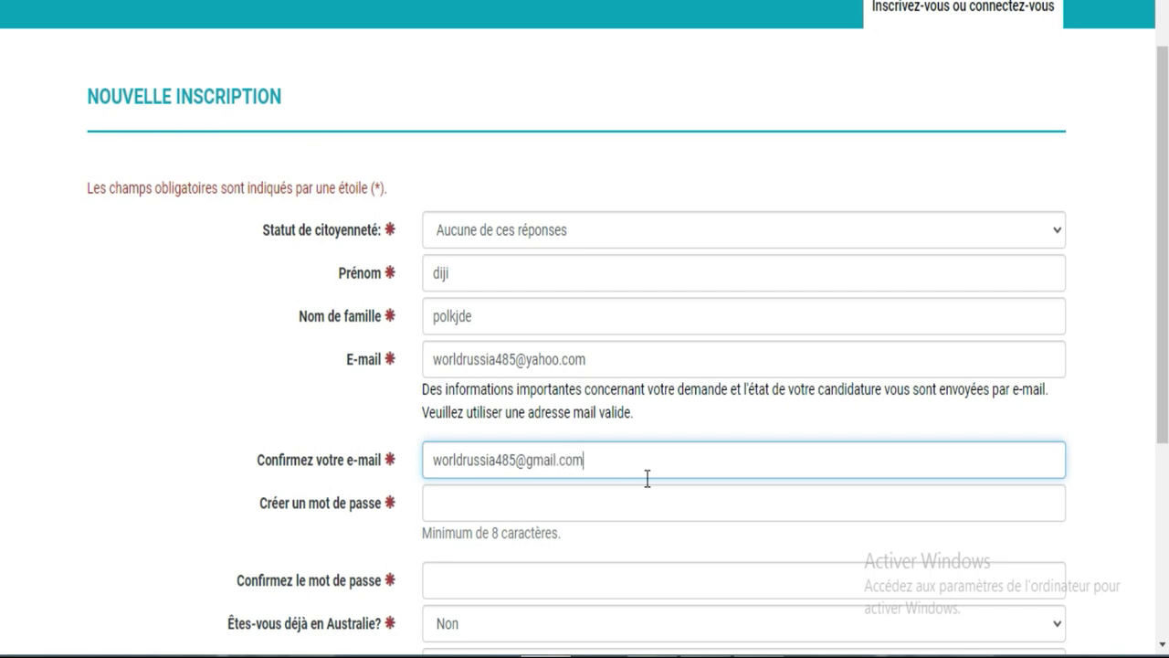
{"action": "left_click", "coordinate": [643, 505]}
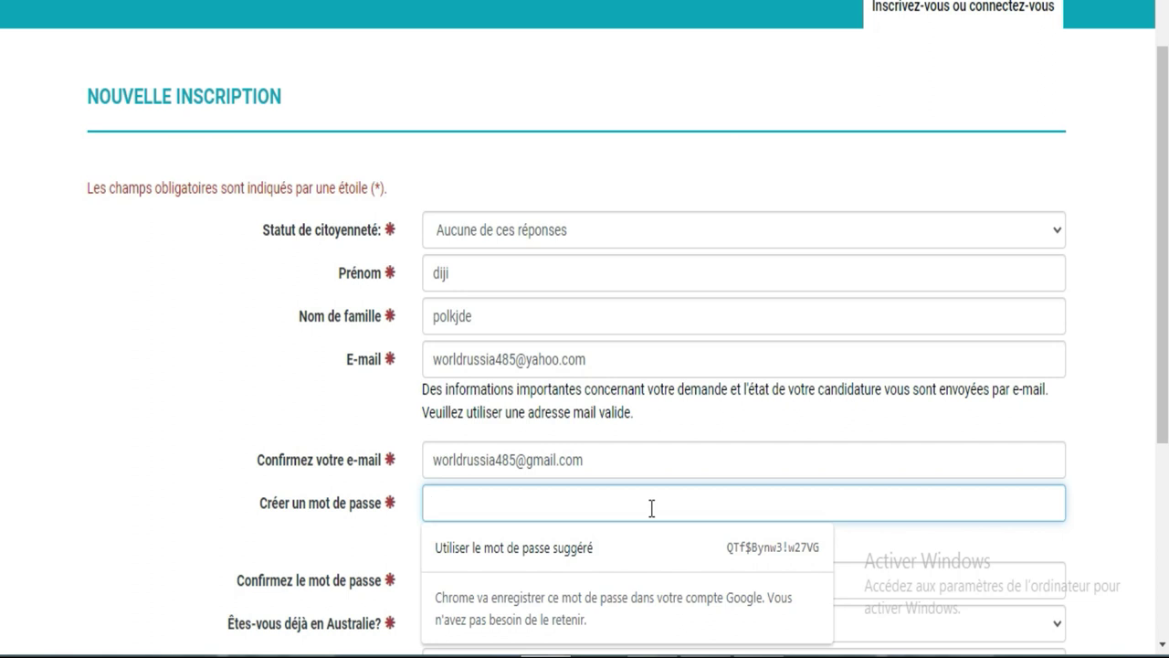
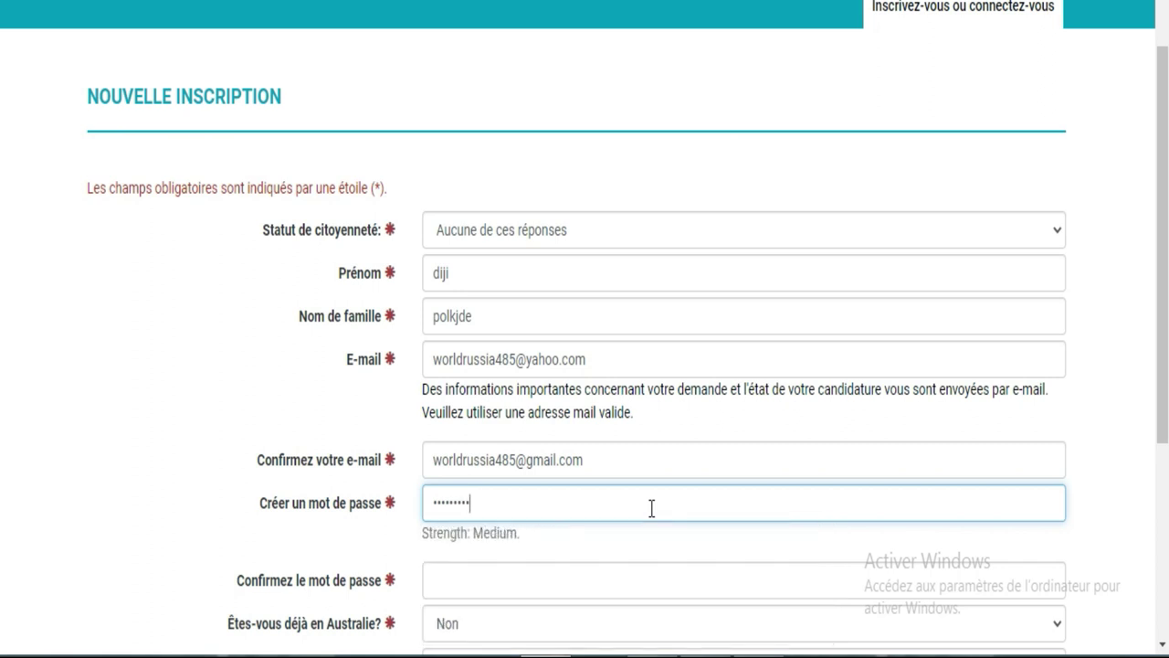
{"action": "left_click", "coordinate": [511, 581]}
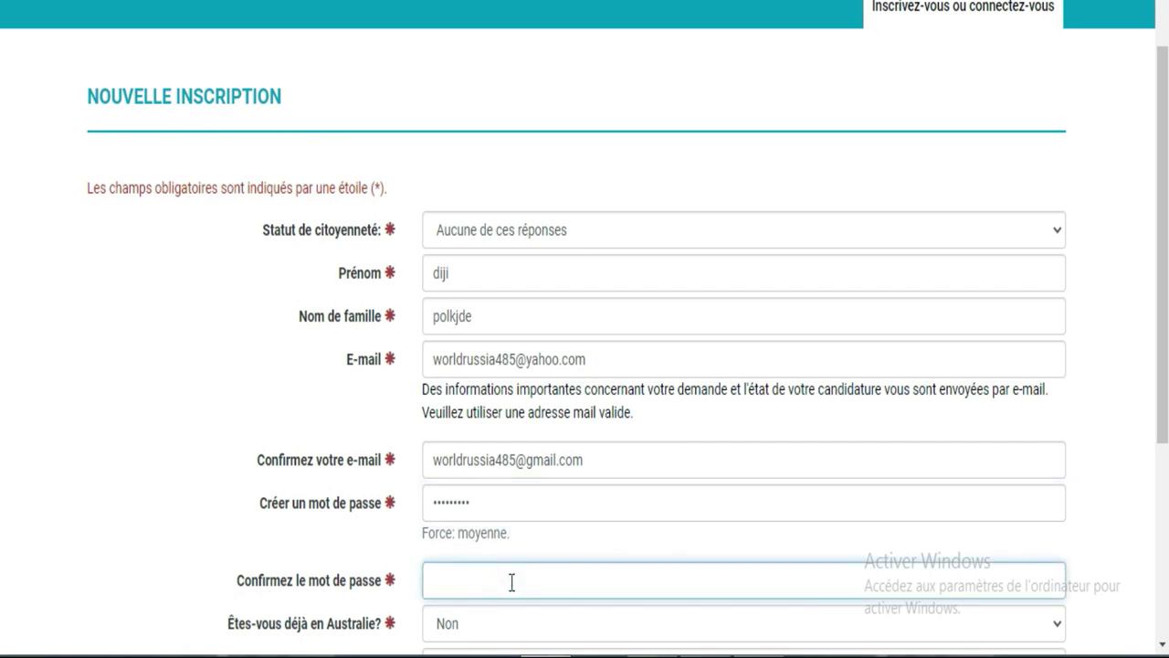
{"action": "type", "text": "•••••••••"}
- Answer Oui to the student visa question
{"action": "scroll", "coordinate": [3, 182], "scroll_direction": "down", "scroll_amount": 3}
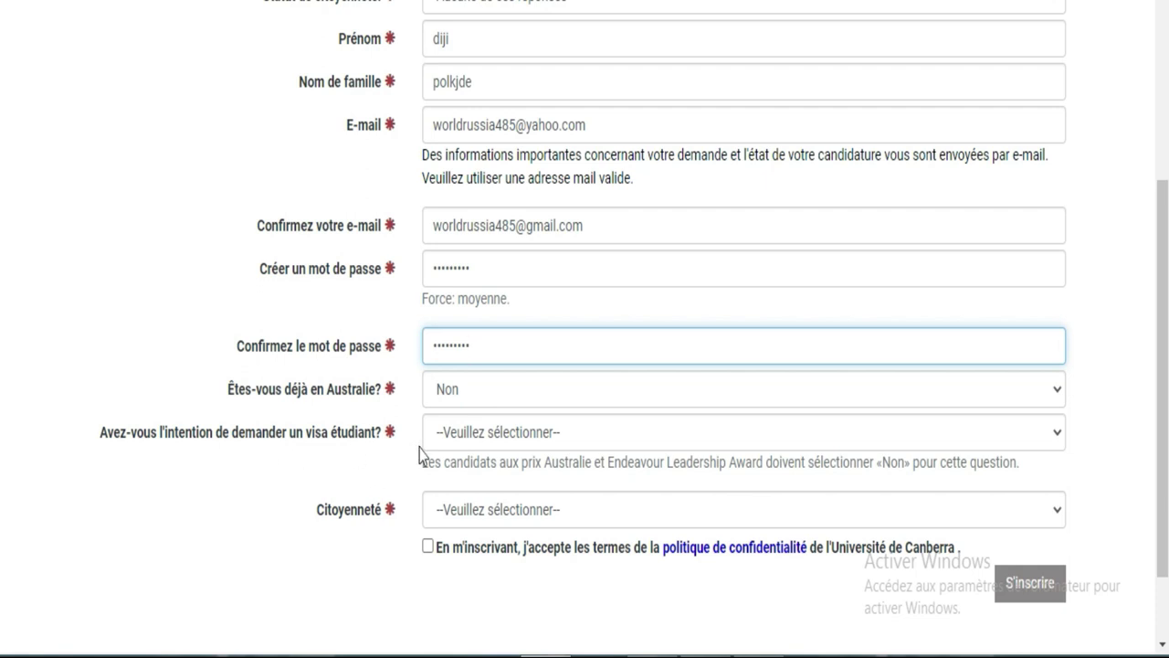
{"action": "left_click", "coordinate": [491, 443]}
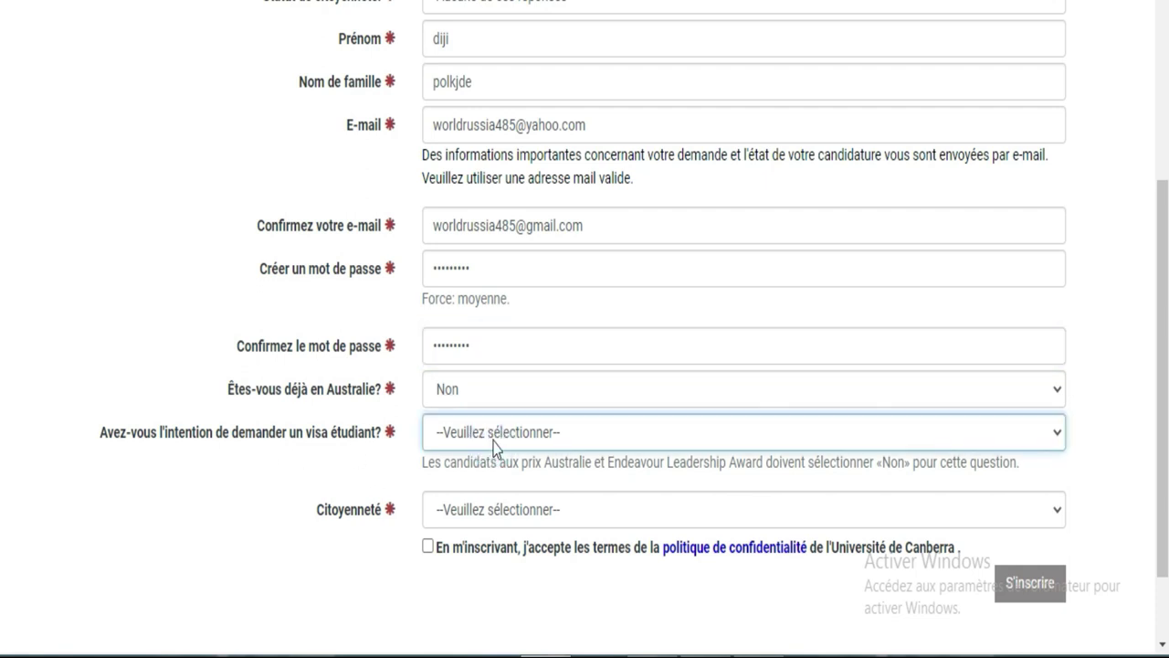
{"action": "left_click", "coordinate": [1065, 439]}
{"action": "left_click", "coordinate": [1001, 517]}
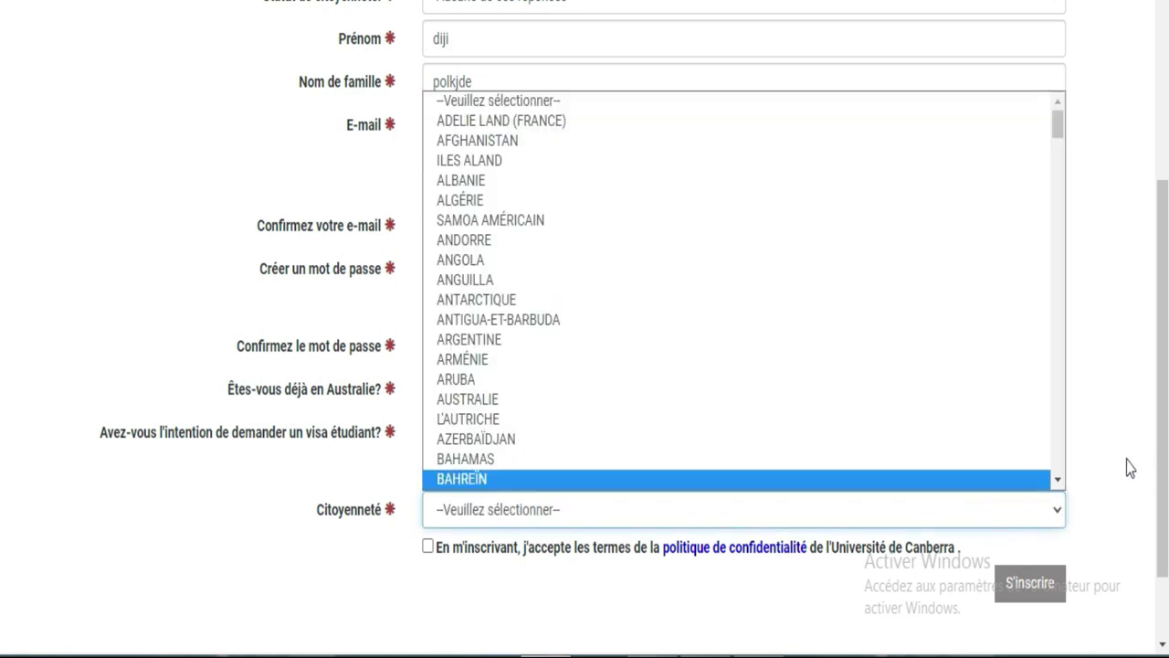
{"action": "left_click", "coordinate": [1125, 461]}
{"action": "left_click", "coordinate": [983, 436]}
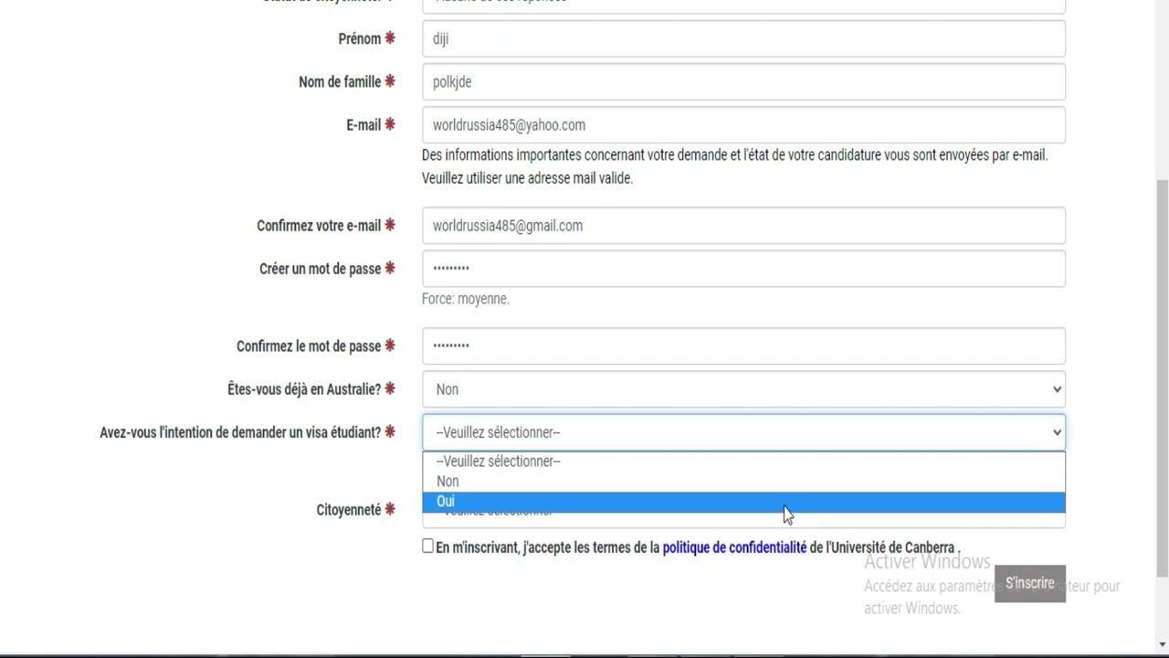
{"action": "left_click", "coordinate": [786, 502]}
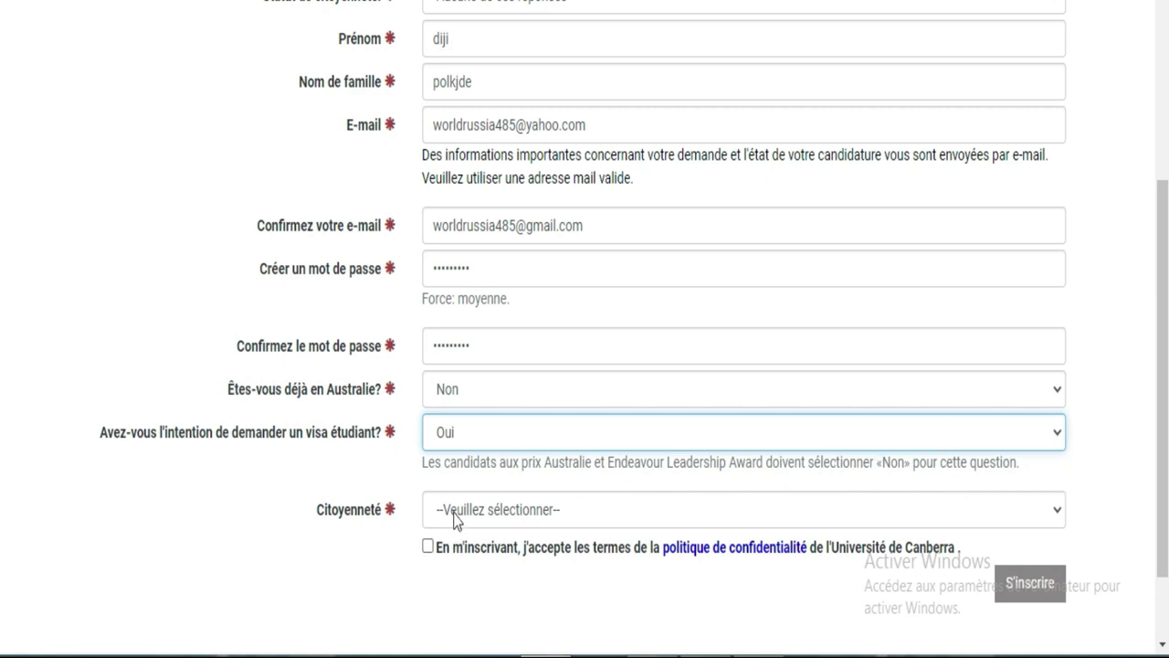
- Set Citoyenneté to COTE D'IVOIRE by searching 'cot' in the list
{"action": "left_click", "coordinate": [894, 510]}
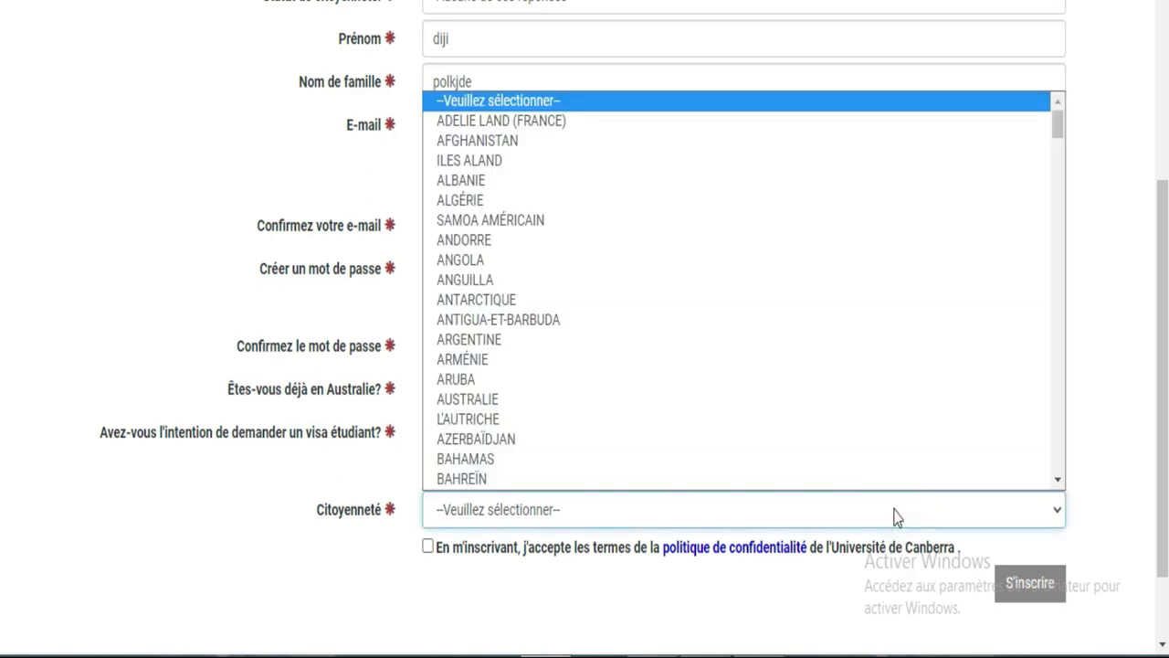
{"action": "type", "text": "cot"}
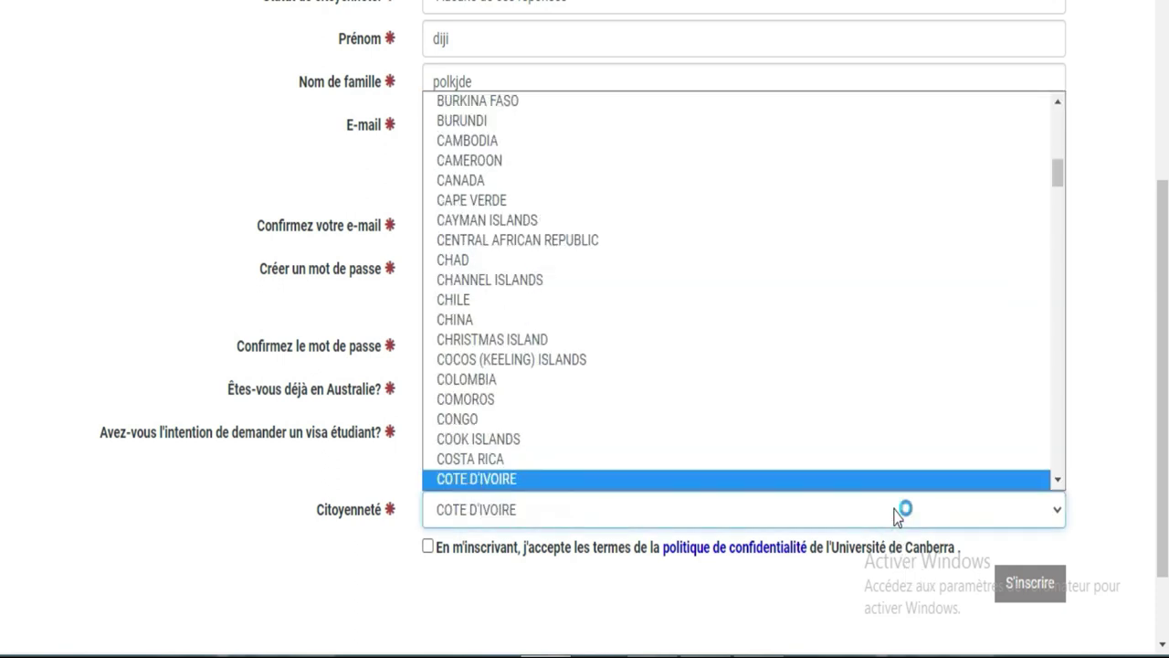
{"action": "scroll", "coordinate": [801, 478], "scroll_direction": "down", "scroll_amount": 1}
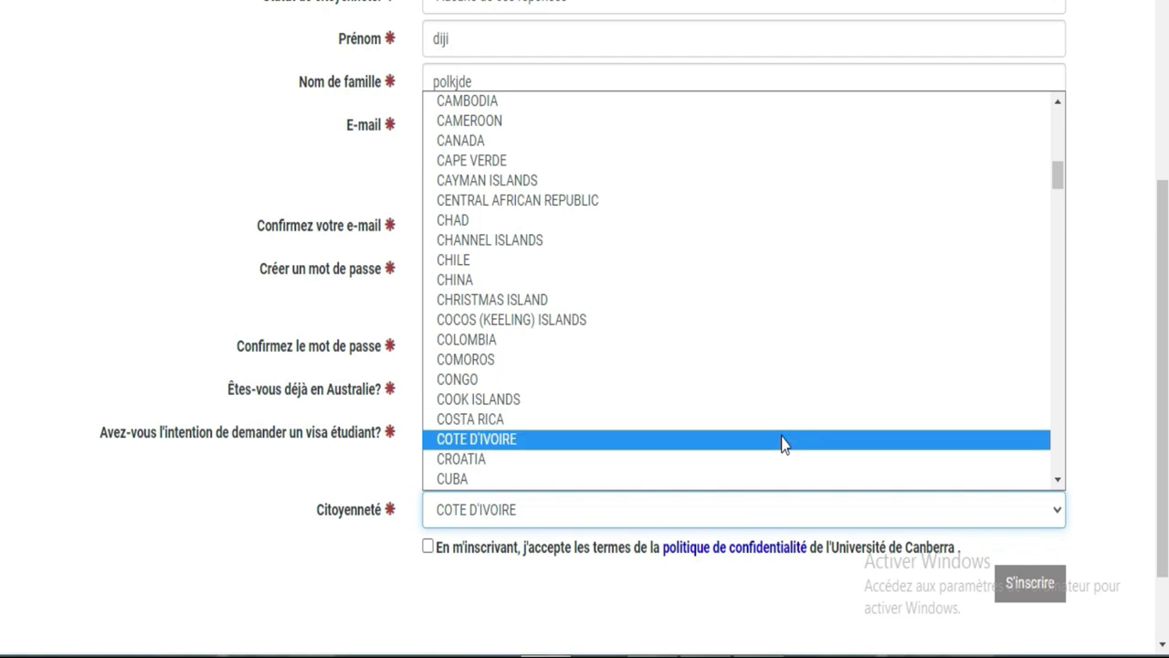
{"action": "left_click", "coordinate": [783, 441]}
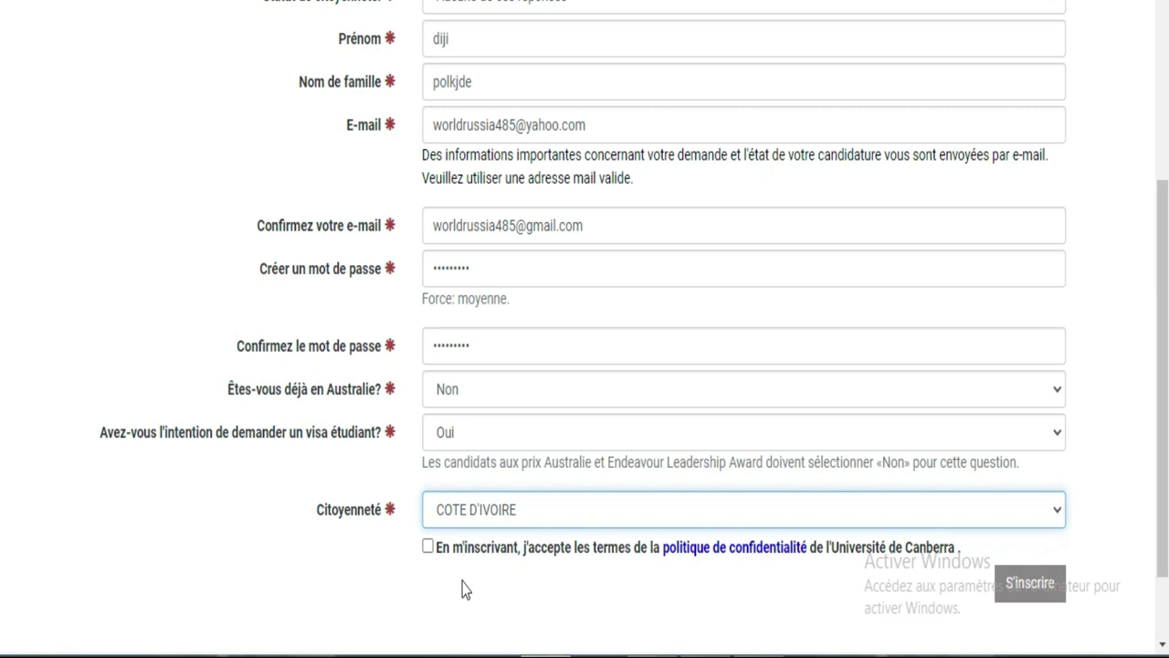
- Tick the privacy policy terms acceptance checkbox
{"action": "left_click", "coordinate": [428, 546]}
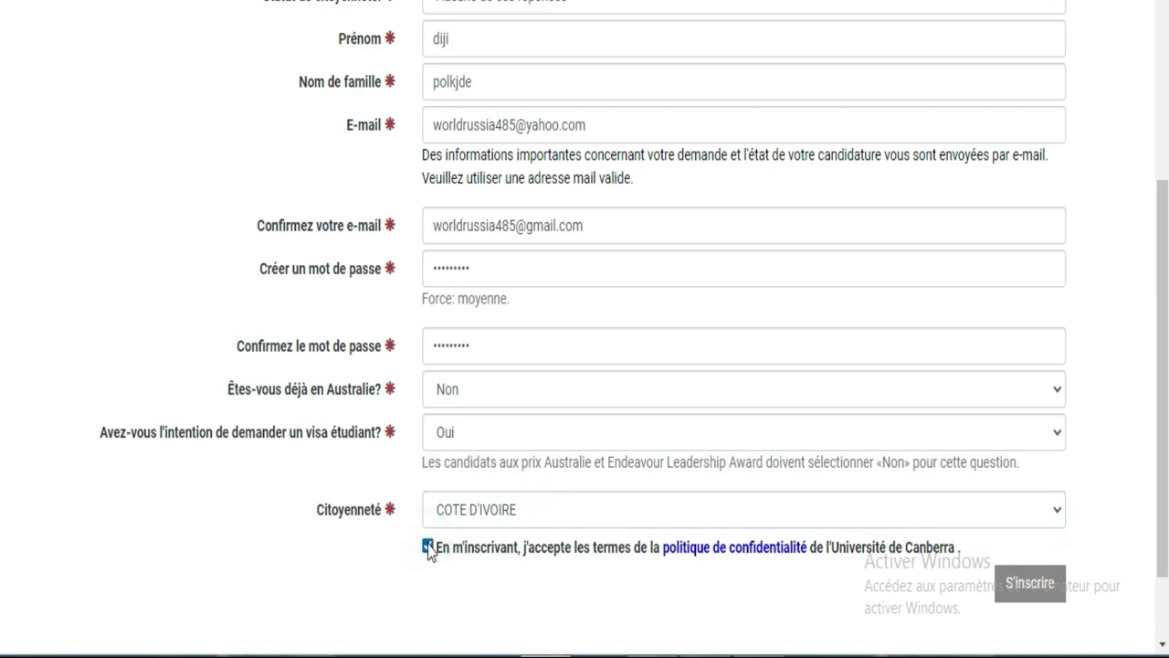
{"action": "scroll", "coordinate": [3, 420], "scroll_direction": "up", "scroll_amount": 3}
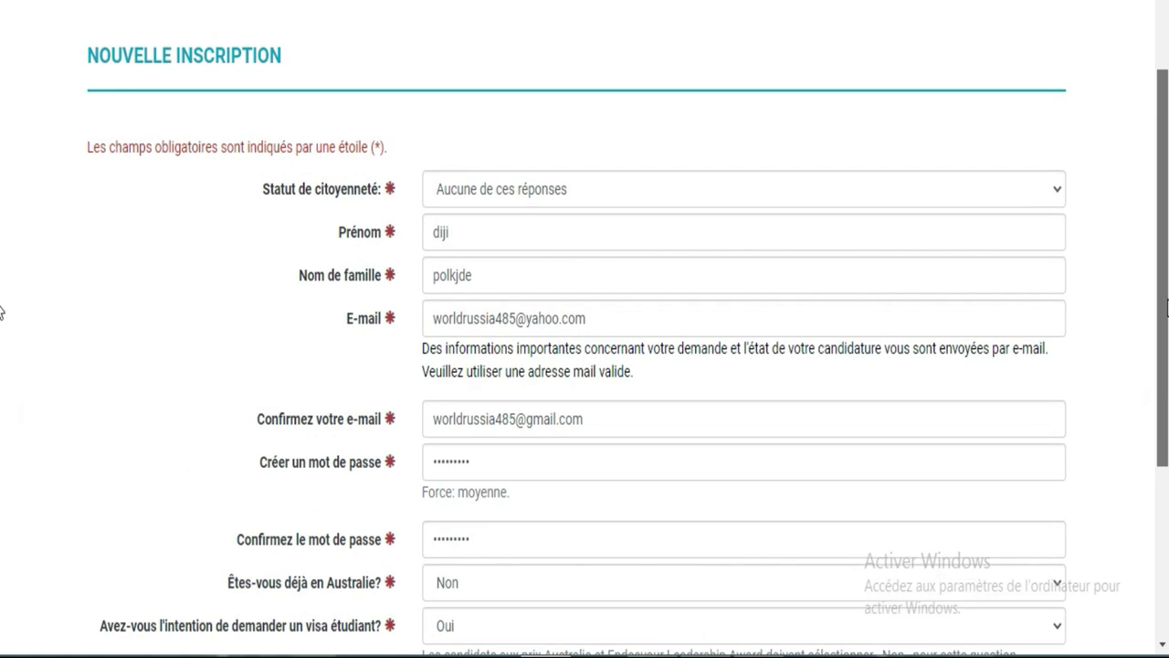
{"action": "scroll", "coordinate": [3, 365], "scroll_direction": "down", "scroll_amount": 3}
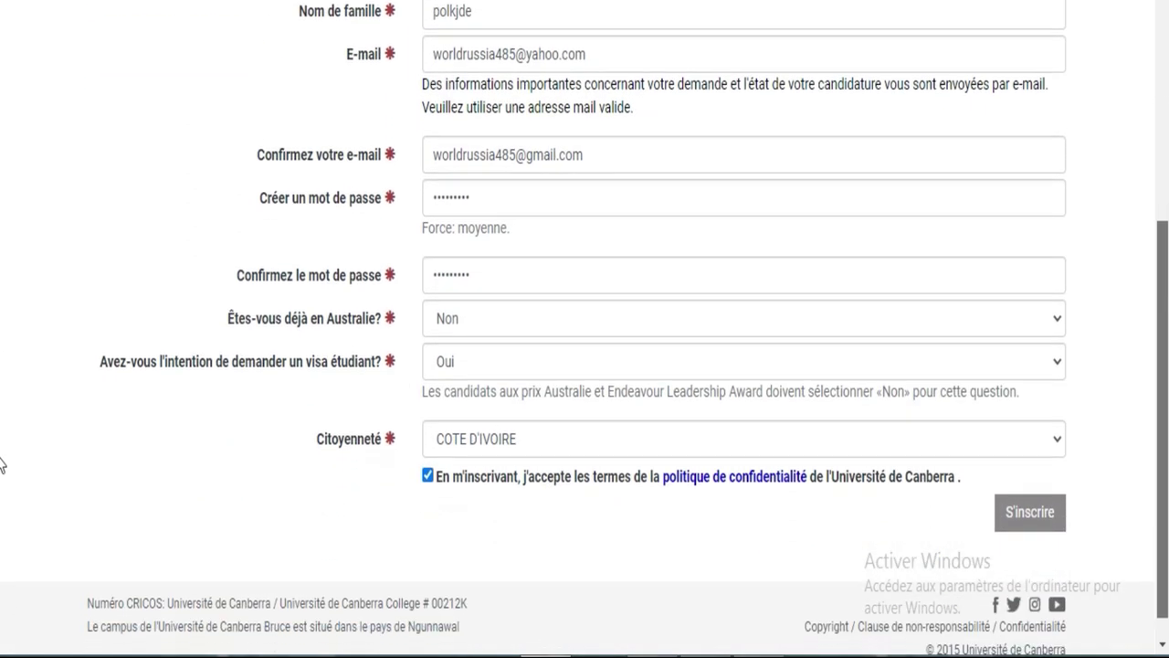
- Submit the registration twice, dismissing the refusal alert each time
{"action": "left_click", "coordinate": [1038, 528]}
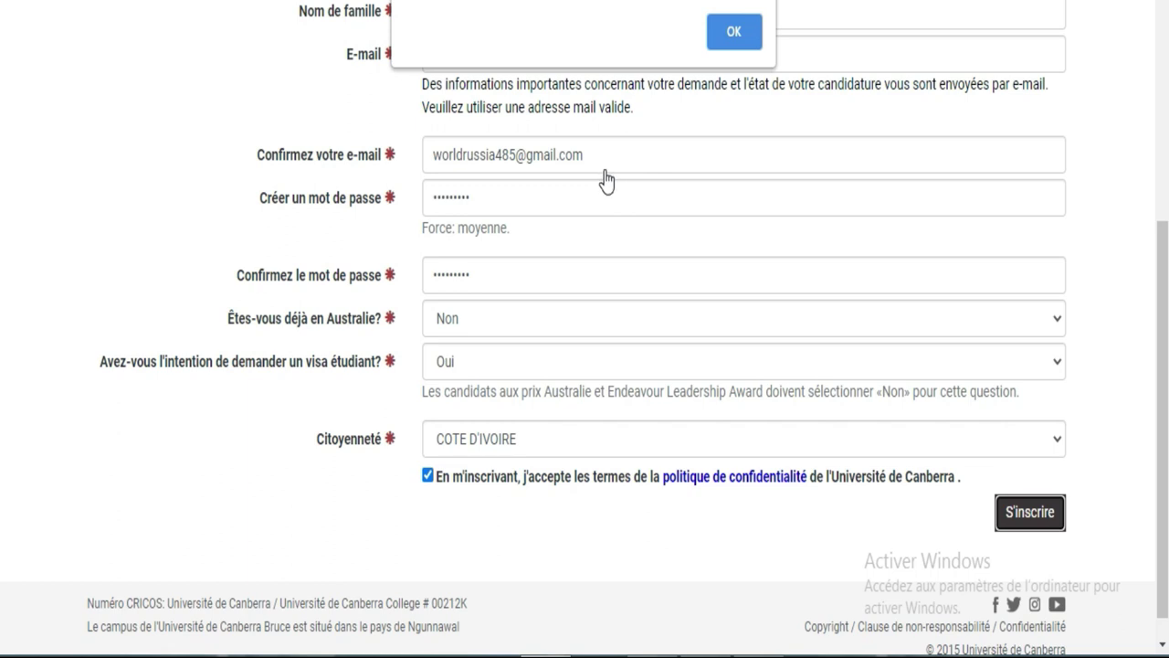
{"action": "left_click", "coordinate": [736, 33]}
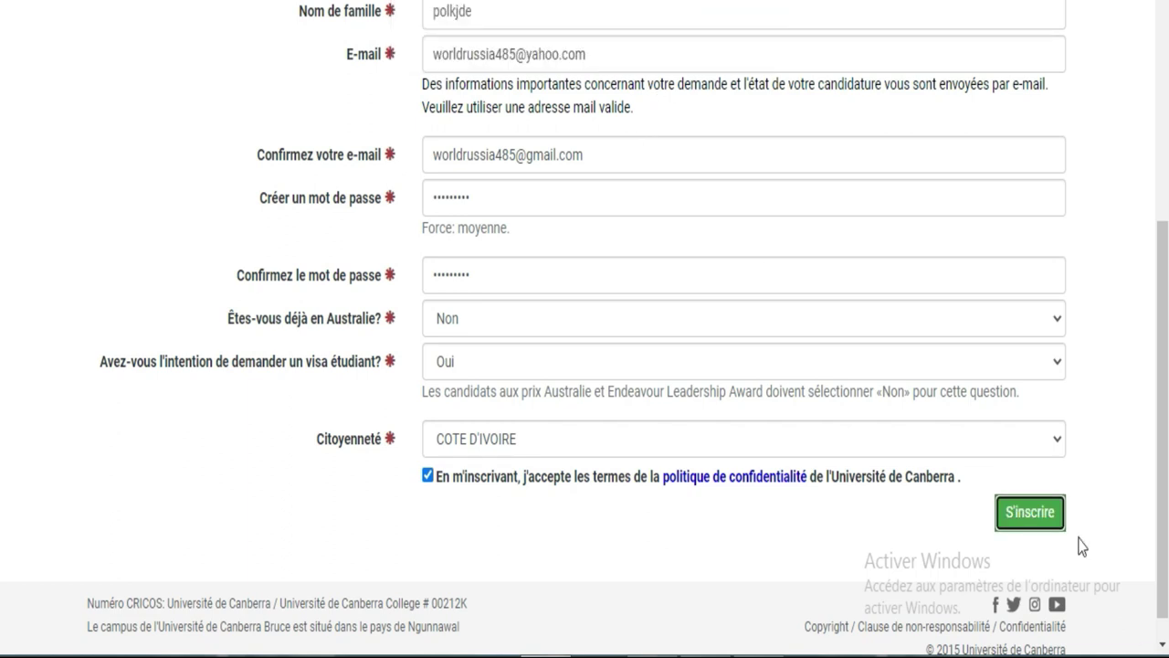
{"action": "left_click", "coordinate": [1012, 521]}
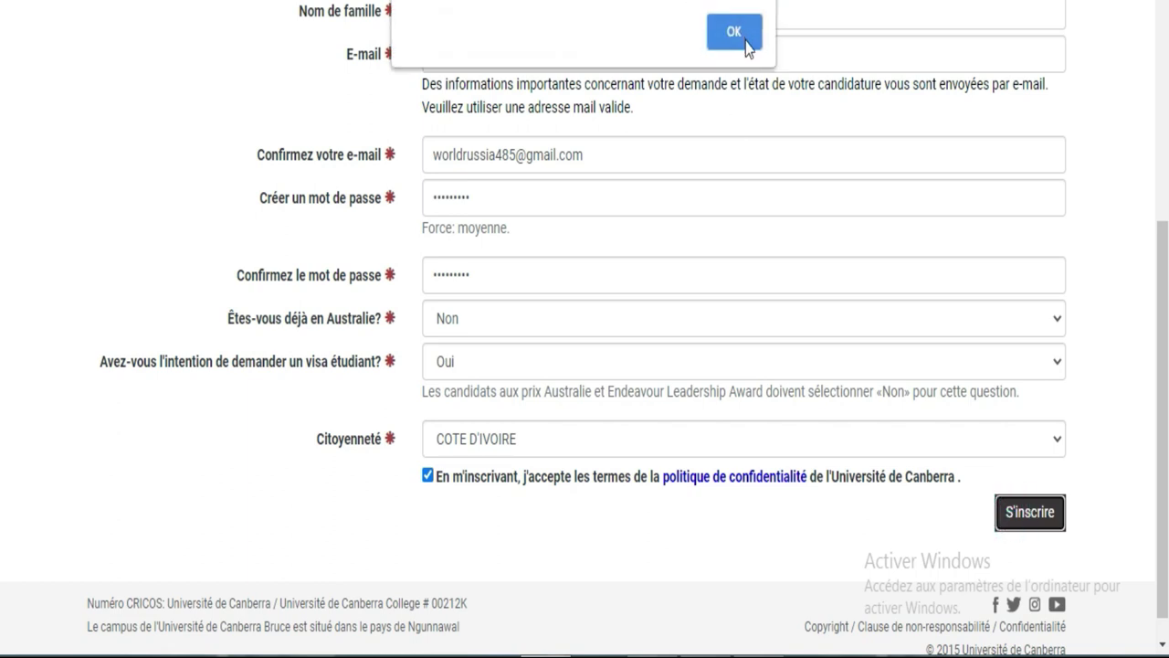
{"action": "left_click", "coordinate": [742, 37]}
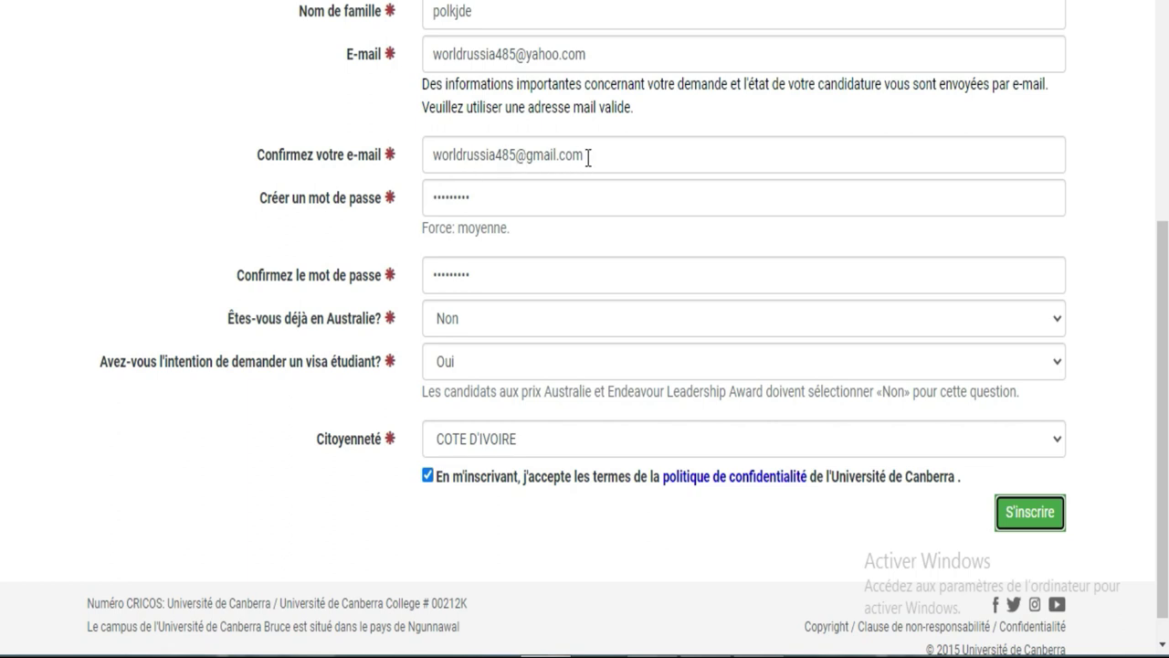
{"action": "left_click_drag", "start_coordinate": [592, 157], "coordinate": [433, 157]}
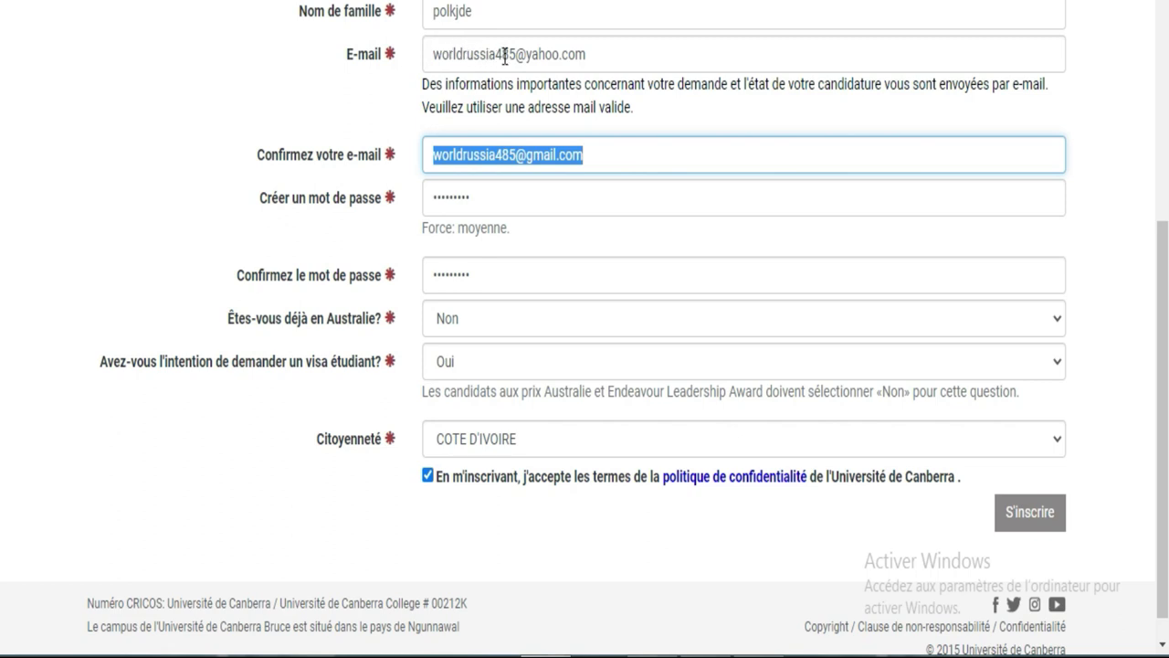
- Change the e-mail domain from yahoo to gmail to match the confirmation, then submit
{"action": "left_click", "coordinate": [560, 55]}
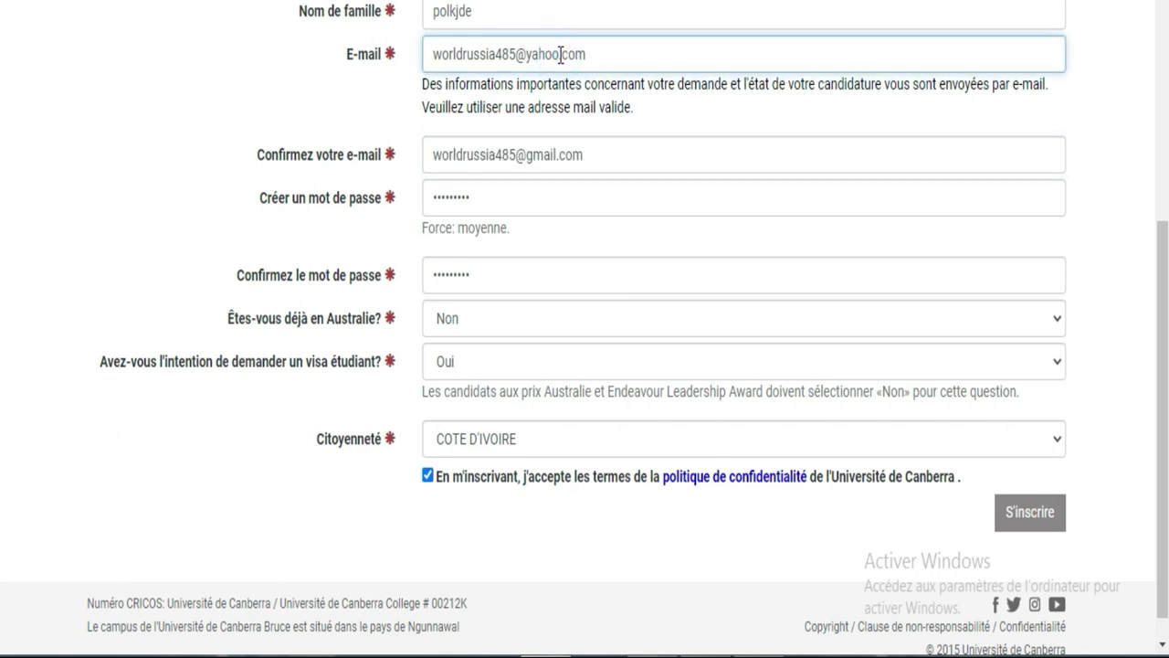
{"action": "key", "text": "BackSpace"}
{"action": "key", "text": "BackSpace"}
{"action": "key", "text": "BackSpace"}
{"action": "key", "text": "BackSpace"}
{"action": "key", "text": "BackSpace"}
{"action": "type", "text": "gmail"}
{"action": "left_click", "coordinate": [1037, 532]}
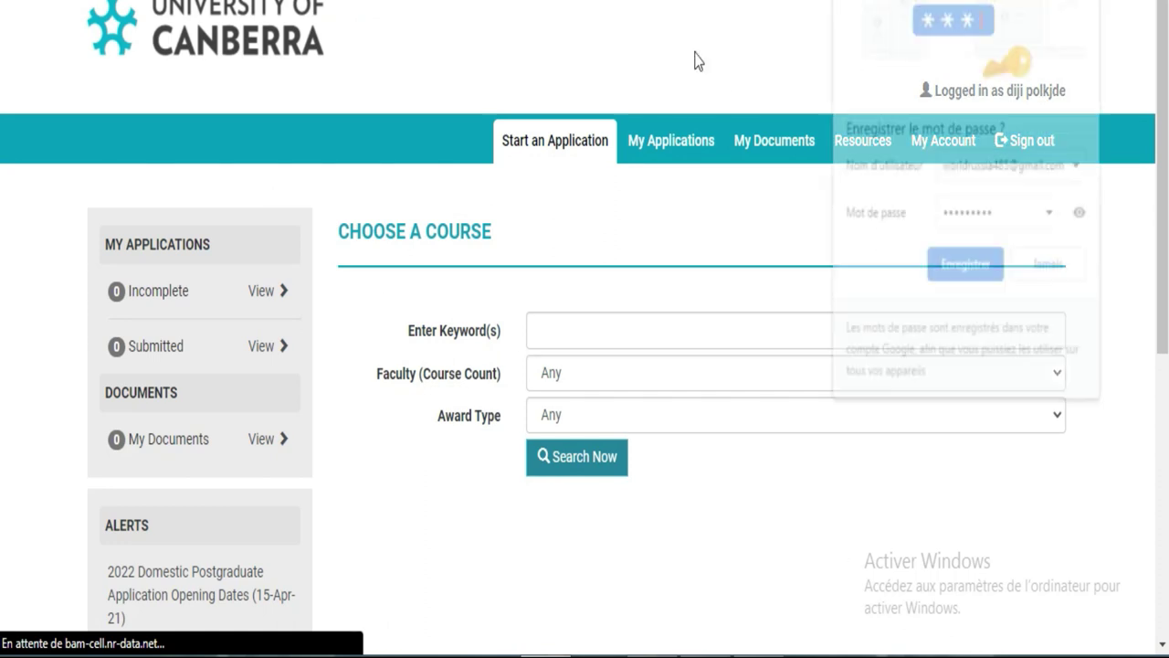
- Save the account password in Chrome and scroll through the Choose a Course page
{"action": "left_click", "coordinate": [964, 266]}
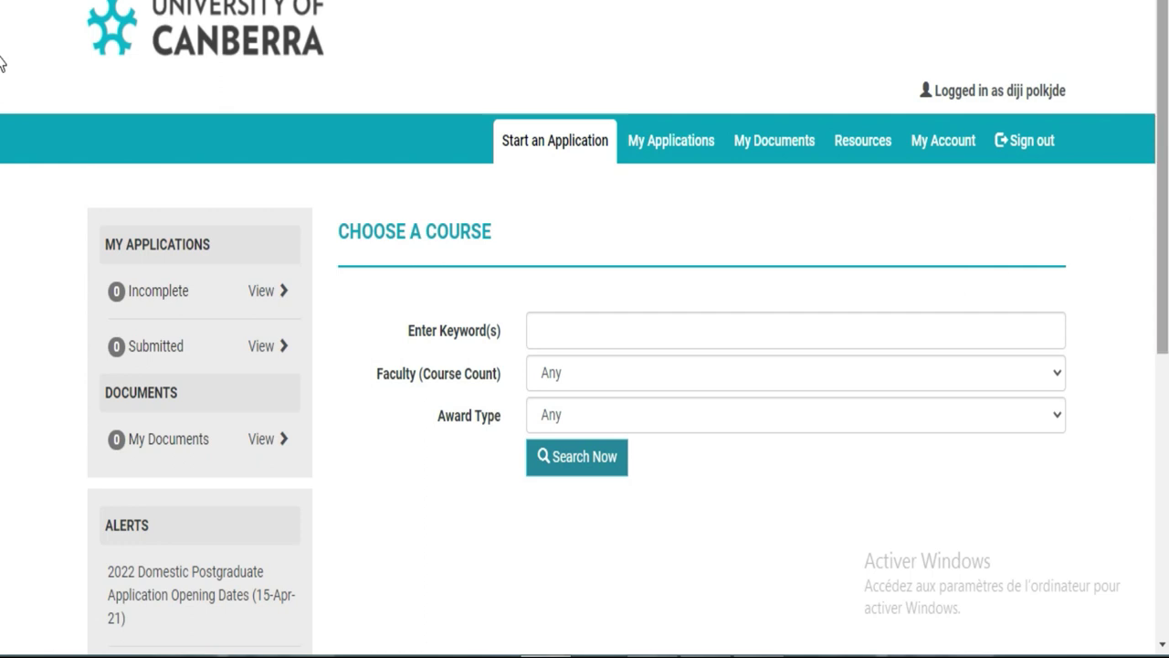
{"action": "scroll", "coordinate": [2, 62], "scroll_direction": "down", "scroll_amount": 1}
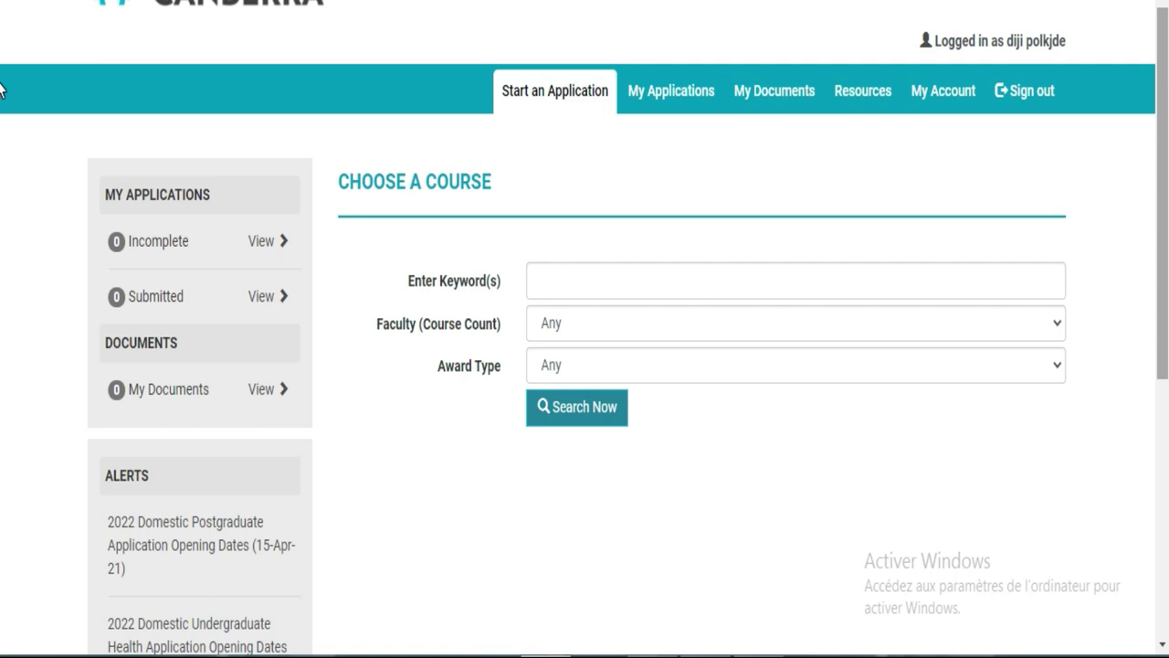
{"action": "scroll", "coordinate": [3, 126], "scroll_direction": "down", "scroll_amount": 2}
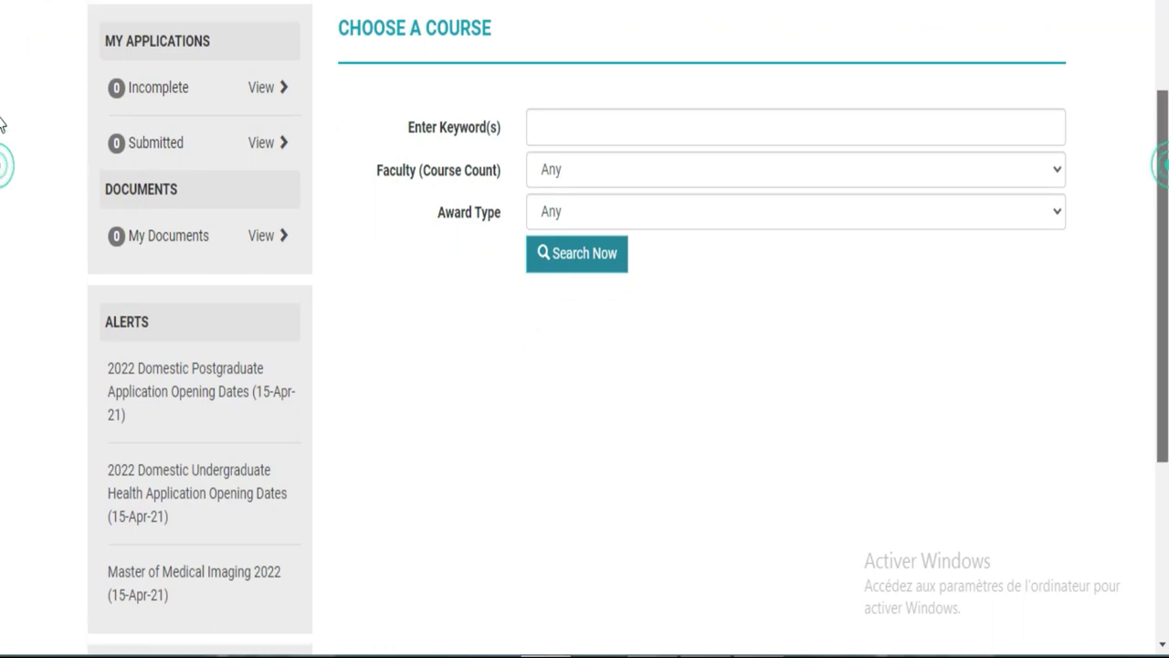
{"action": "scroll", "coordinate": [3, 114], "scroll_direction": "up", "scroll_amount": 1}
{"action": "scroll", "coordinate": [3, 114], "scroll_direction": "up", "scroll_amount": 1}
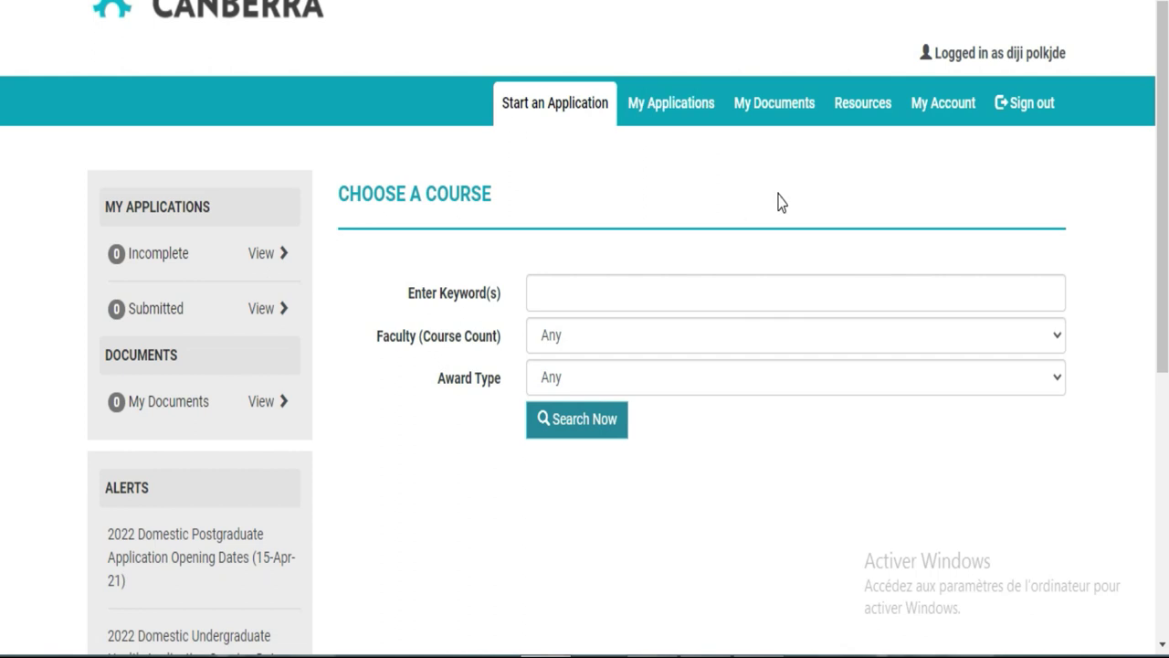
- Search courses for 'mathematiques', leaving faculty and award type on Quelconque
{"action": "left_click", "coordinate": [619, 295]}
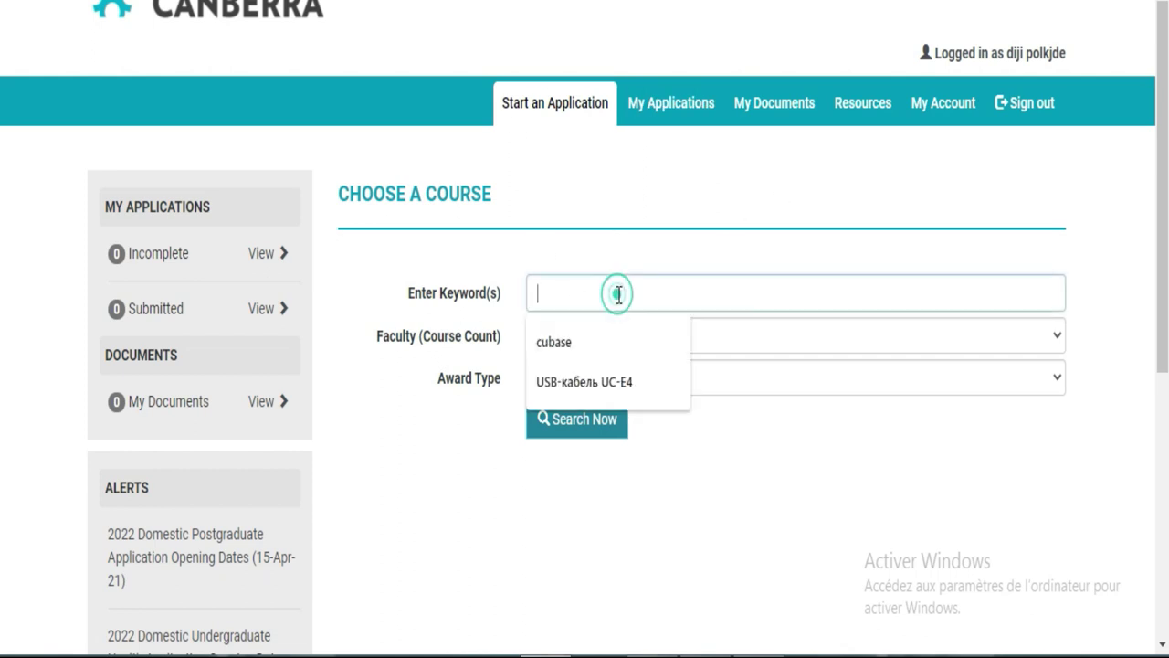
{"action": "left_click", "coordinate": [448, 477]}
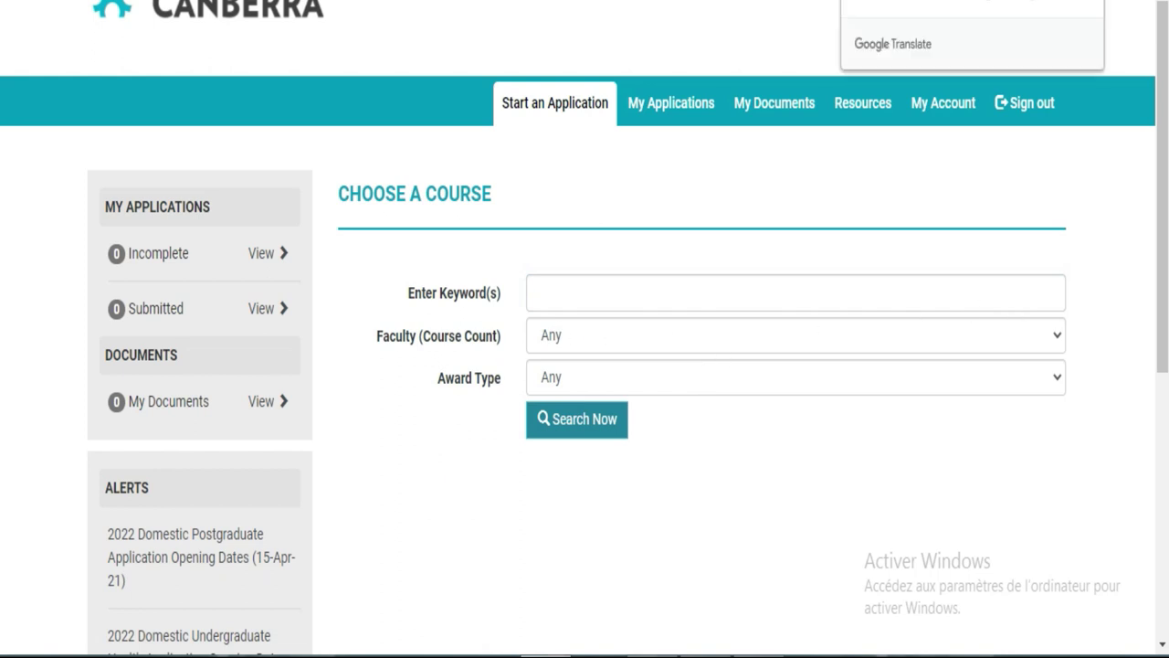
{"action": "left_click", "coordinate": [640, 288]}
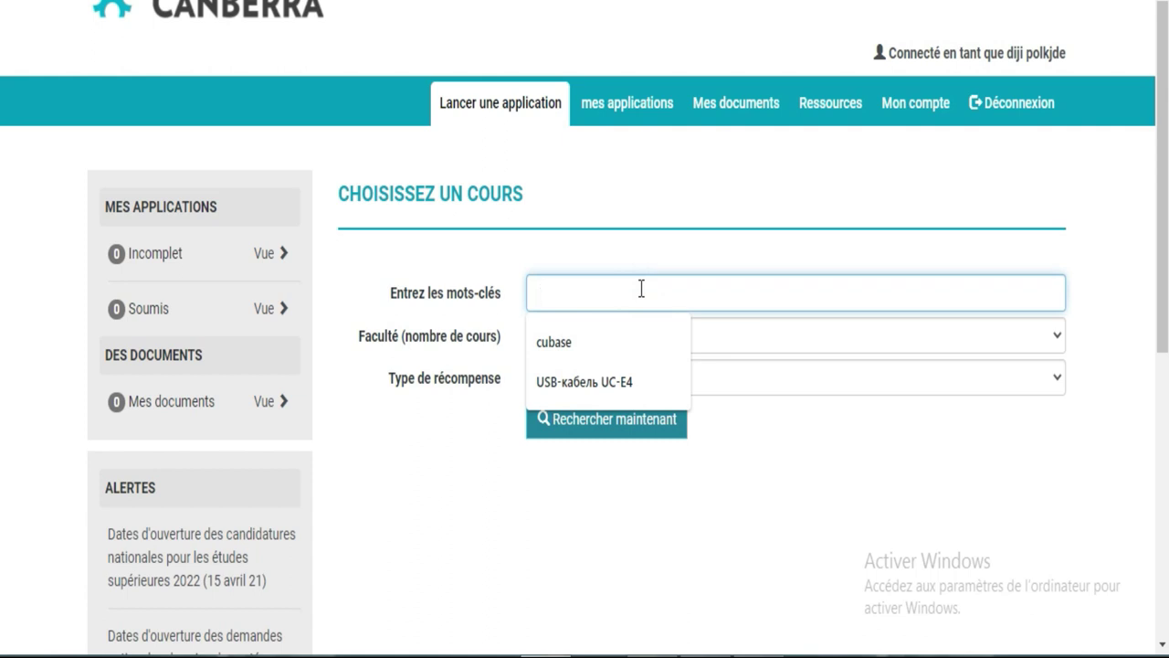
{"action": "type", "text": "mathe"}
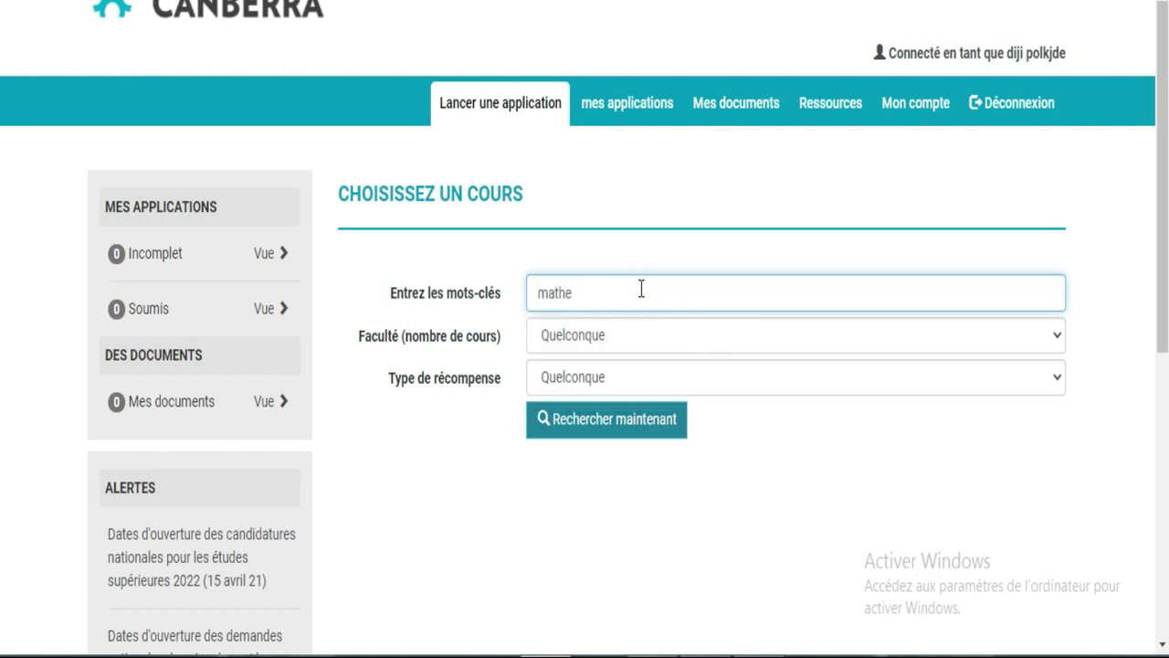
{"action": "type", "text": "matiques"}
{"action": "left_click", "coordinate": [951, 354]}
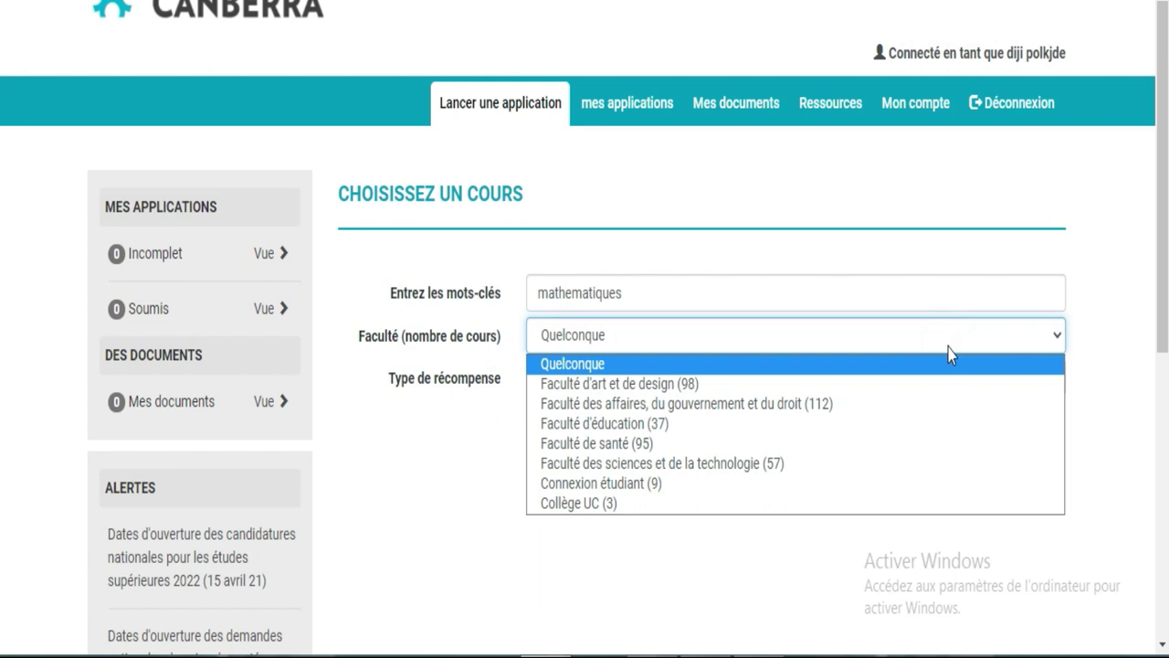
{"action": "left_click", "coordinate": [936, 339]}
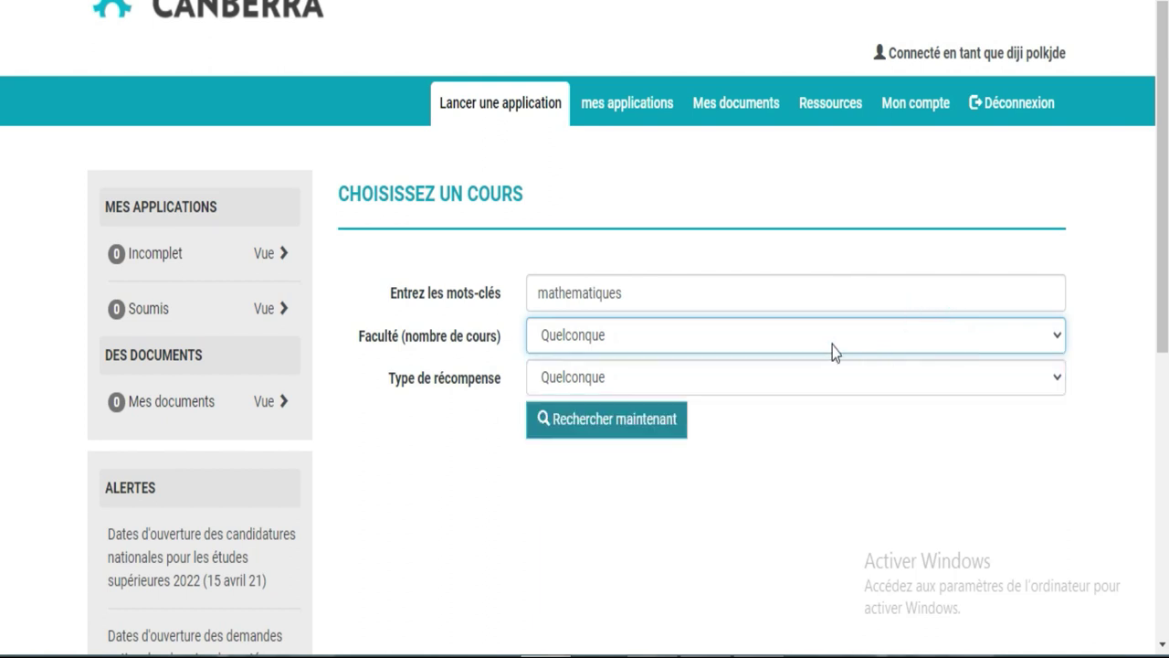
{"action": "left_click", "coordinate": [810, 376]}
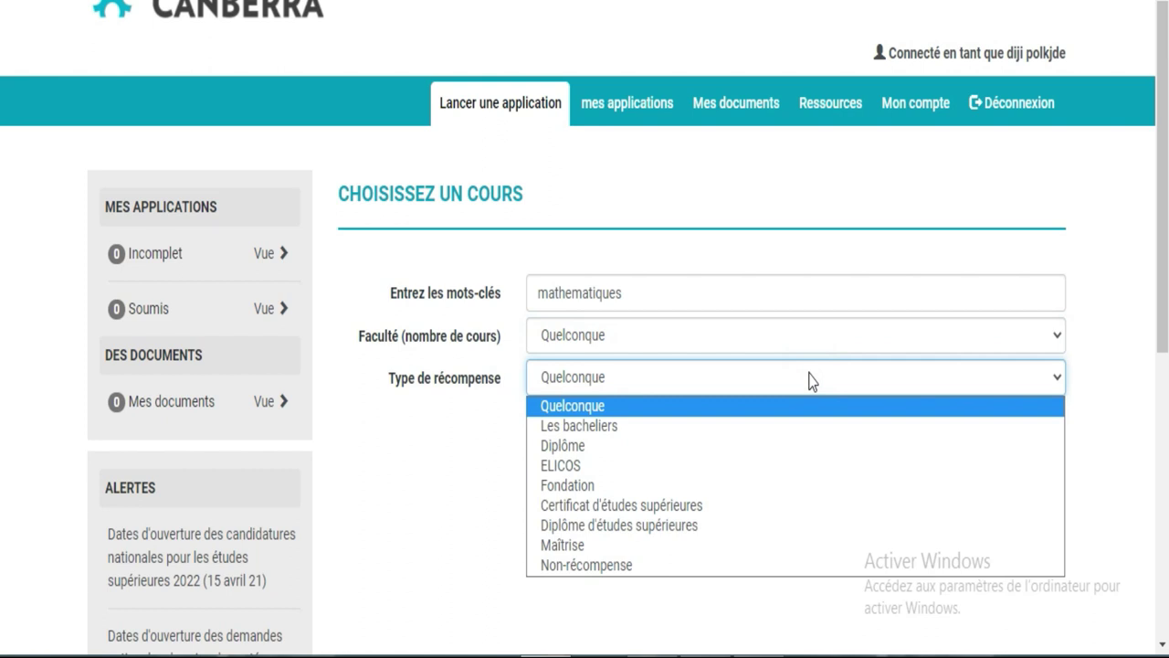
{"action": "left_click", "coordinate": [809, 379]}
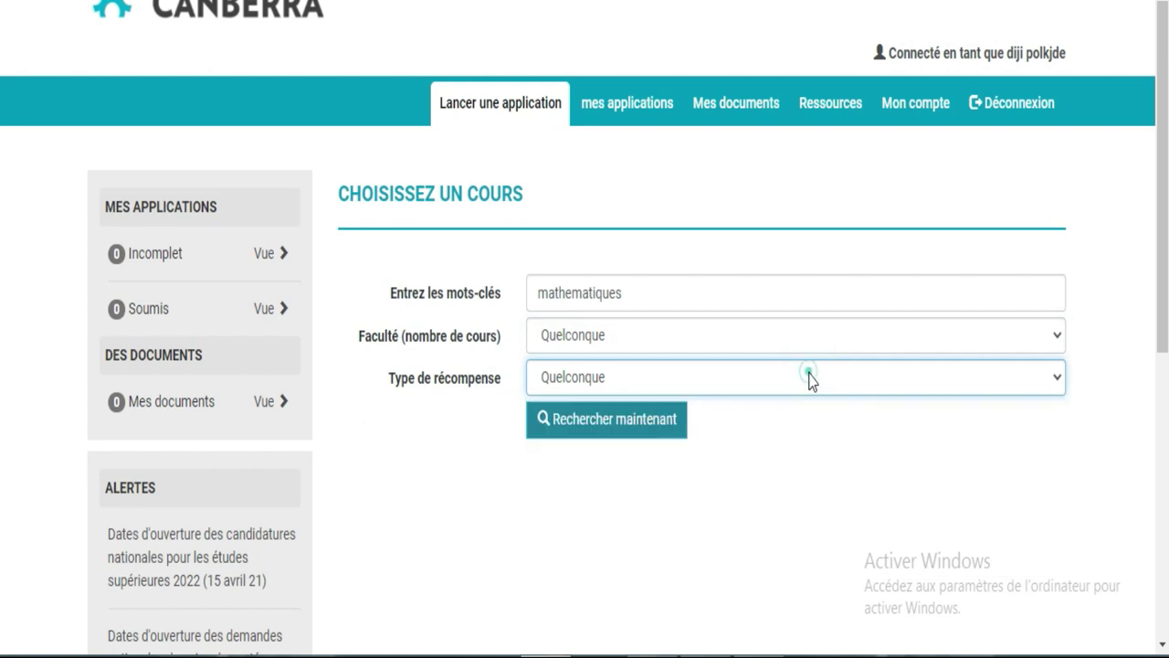
{"action": "left_click", "coordinate": [645, 430]}
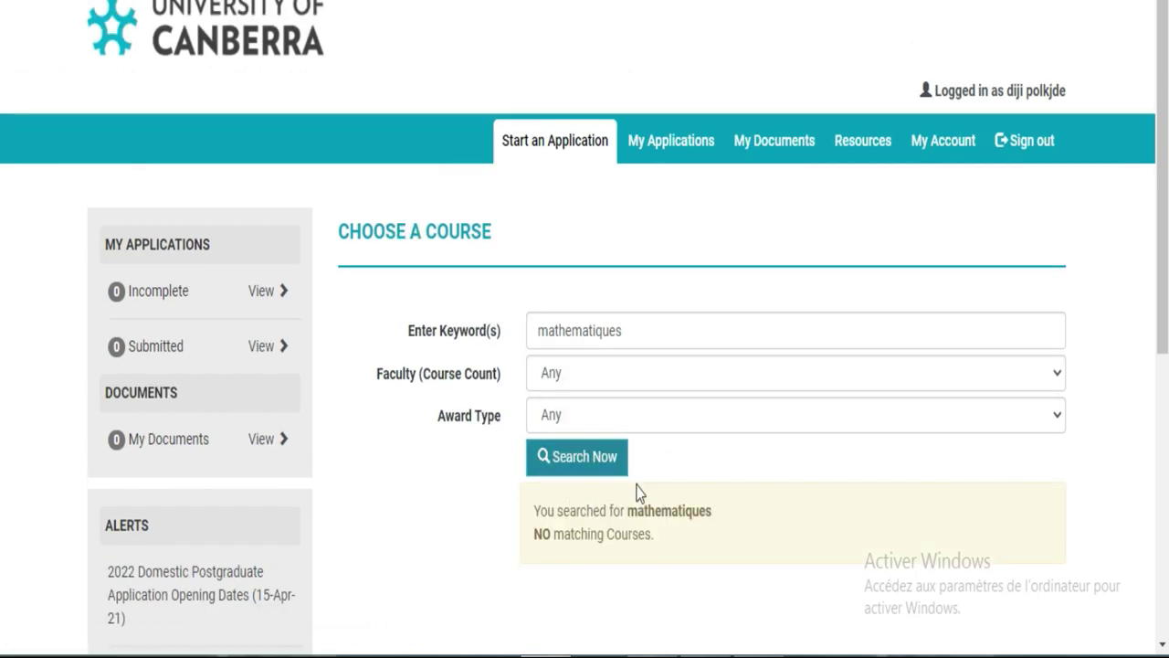
- Filter to Faculty of Science and Technology, clear the 'mathematiques' keyword and rerun the search
{"action": "left_click", "coordinate": [771, 380]}
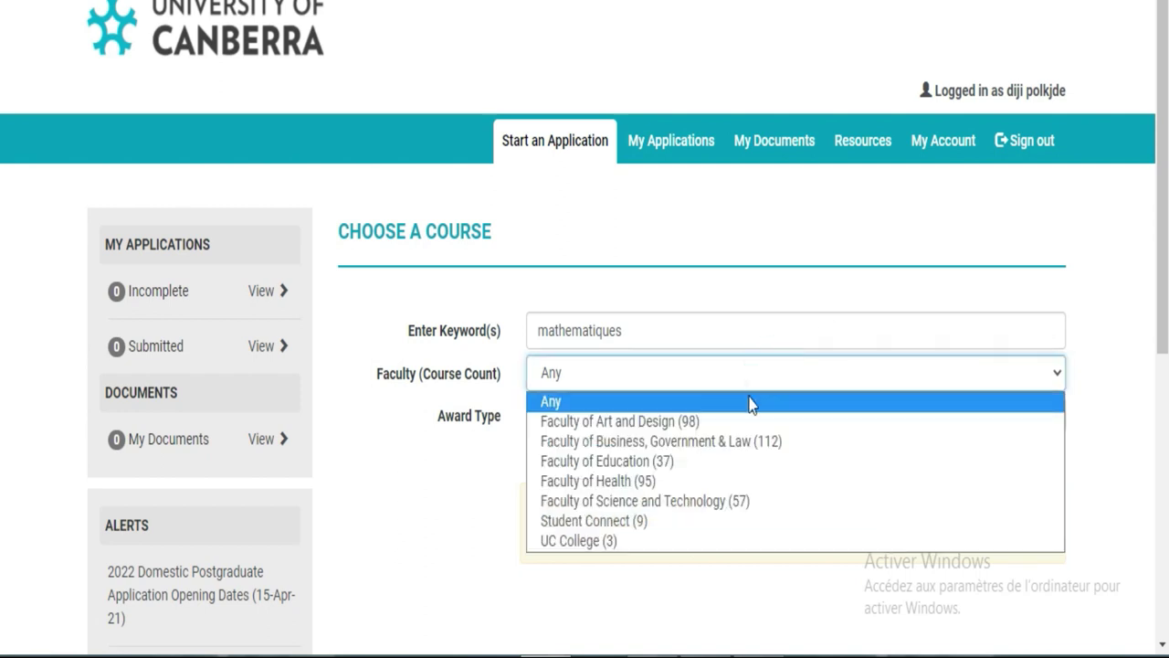
{"action": "left_click", "coordinate": [713, 503]}
{"action": "left_click", "coordinate": [606, 475]}
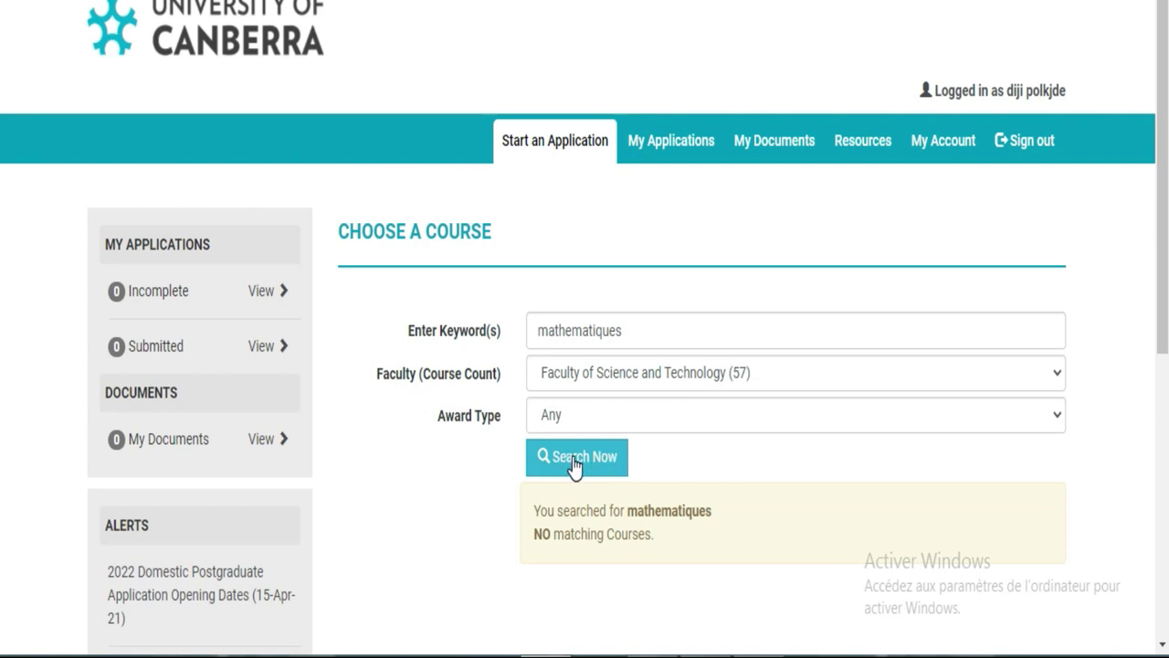
{"action": "left_click", "coordinate": [574, 464]}
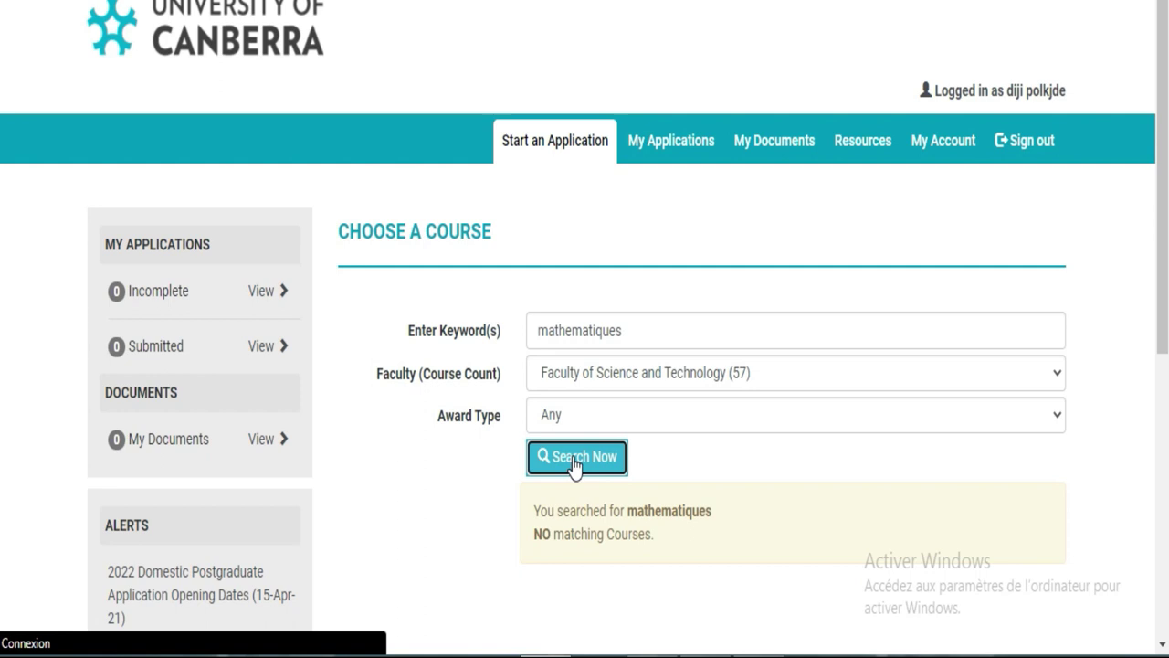
{"action": "left_click", "coordinate": [654, 320]}
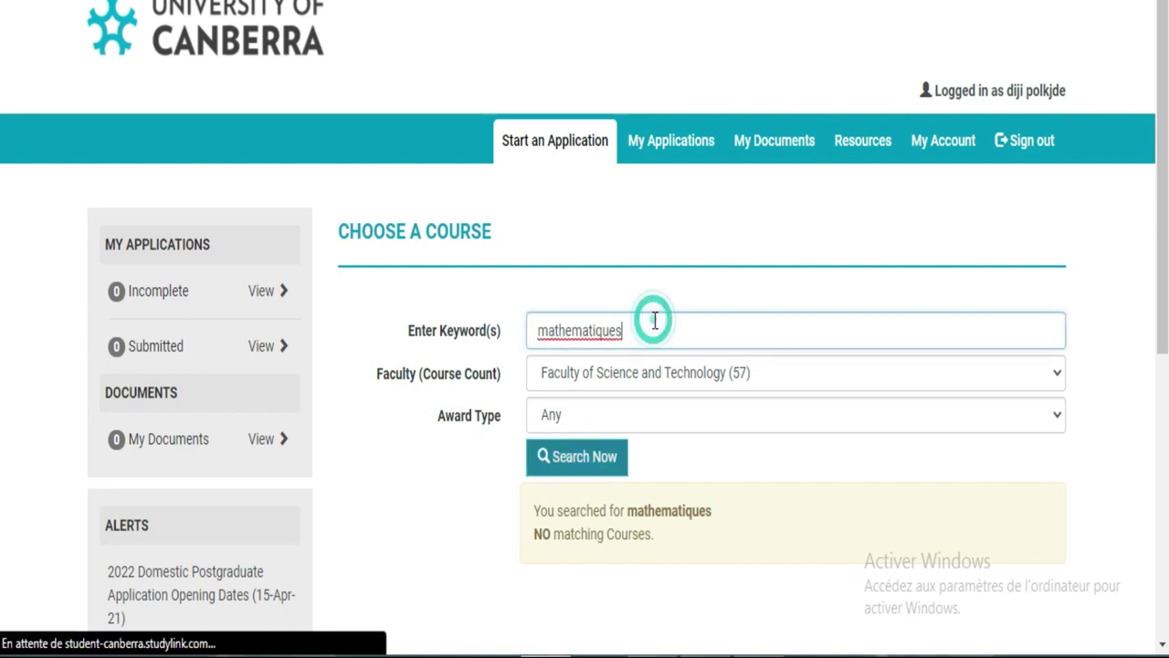
{"action": "left_click_drag", "start_coordinate": [652, 321], "coordinate": [530, 323]}
{"action": "key", "text": "BackSpace"}
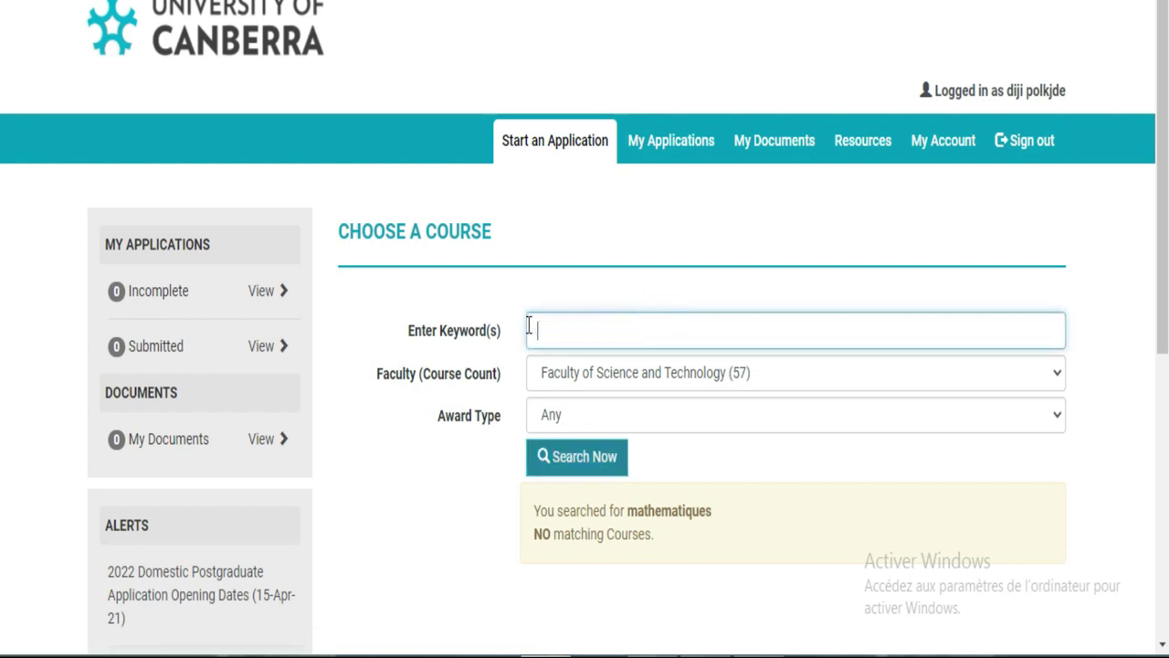
{"action": "left_click", "coordinate": [566, 456]}
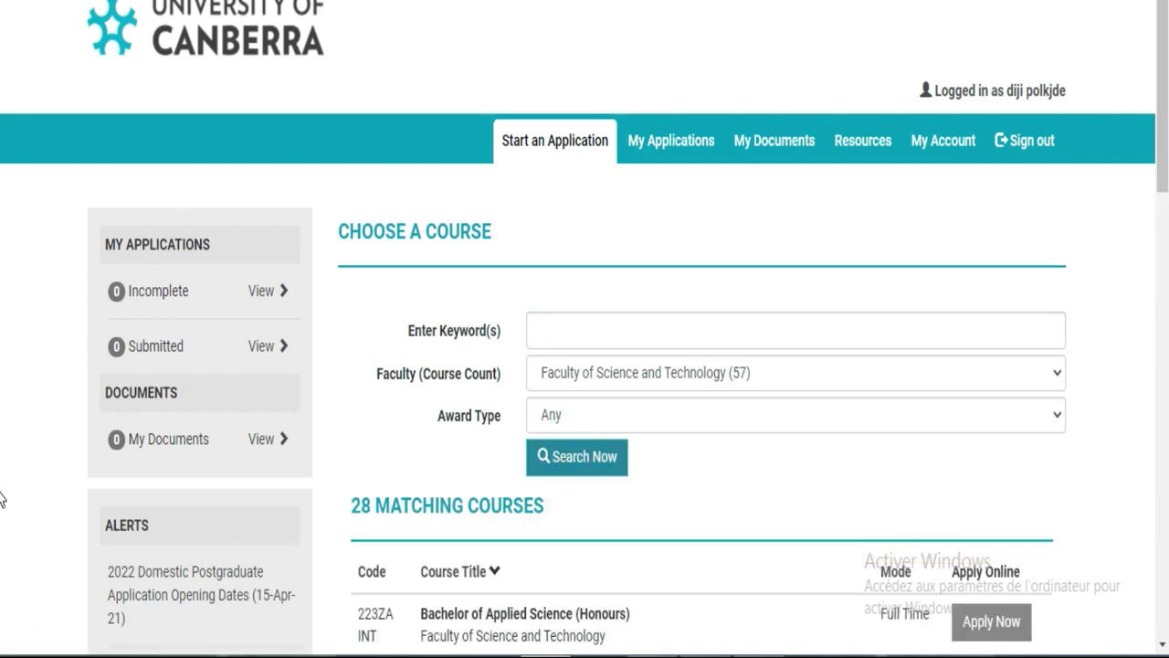
{"action": "scroll", "coordinate": [2, 304], "scroll_direction": "down", "scroll_amount": 6}
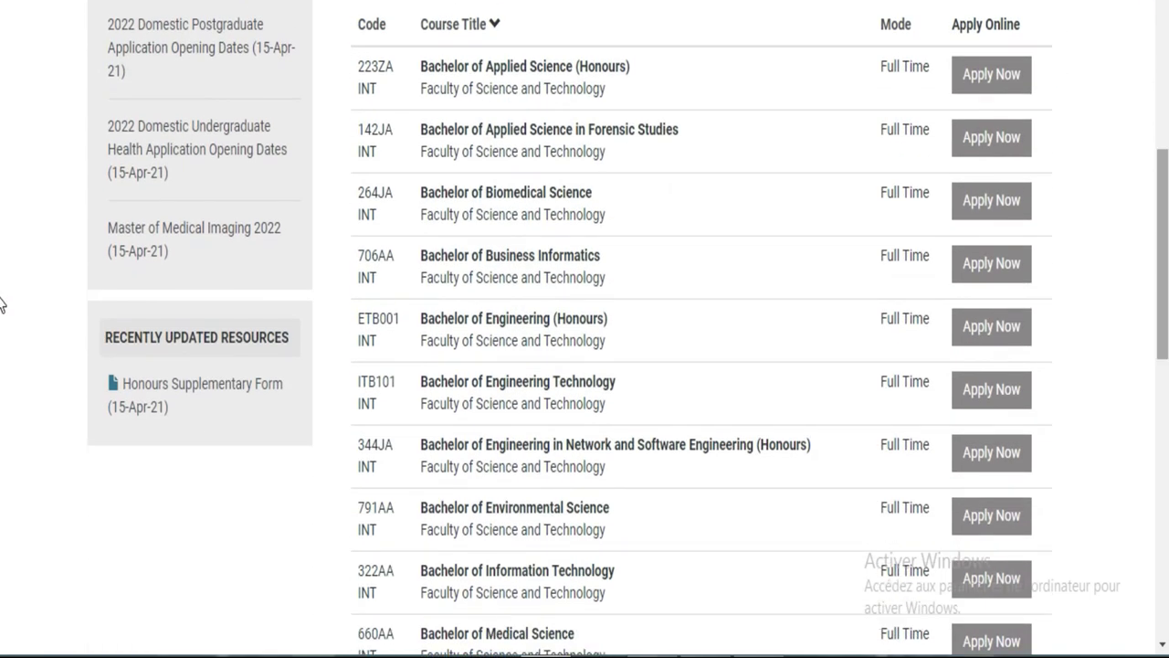
{"action": "scroll", "coordinate": [2, 347], "scroll_direction": "down", "scroll_amount": 3}
{"action": "scroll", "coordinate": [2, 397], "scroll_direction": "down", "scroll_amount": 2}
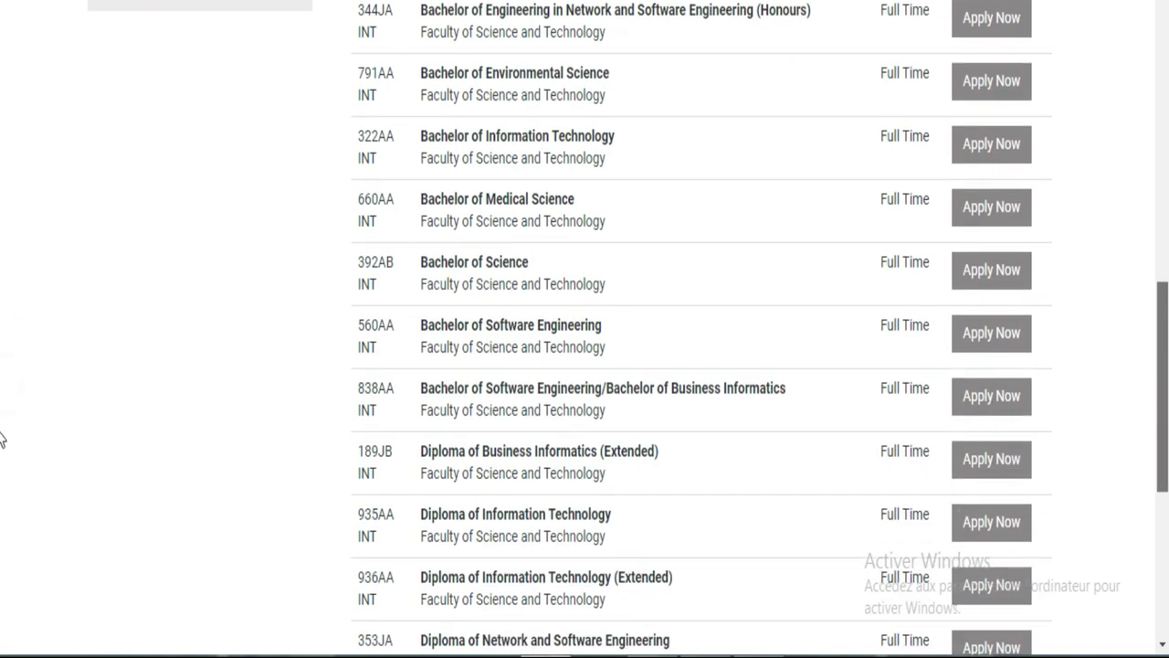
{"action": "scroll", "coordinate": [2, 438], "scroll_direction": "down", "scroll_amount": 3}
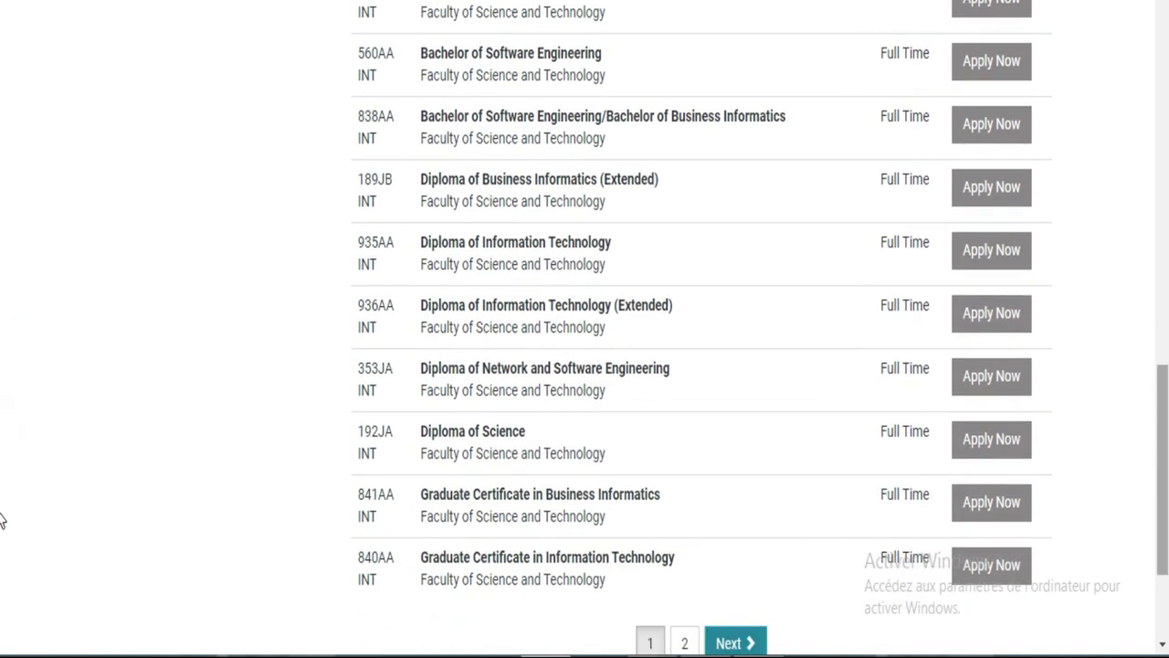
{"action": "scroll", "coordinate": [1, 493], "scroll_direction": "up", "scroll_amount": 1}
{"action": "scroll", "coordinate": [2, 511], "scroll_direction": "down", "scroll_amount": 2}
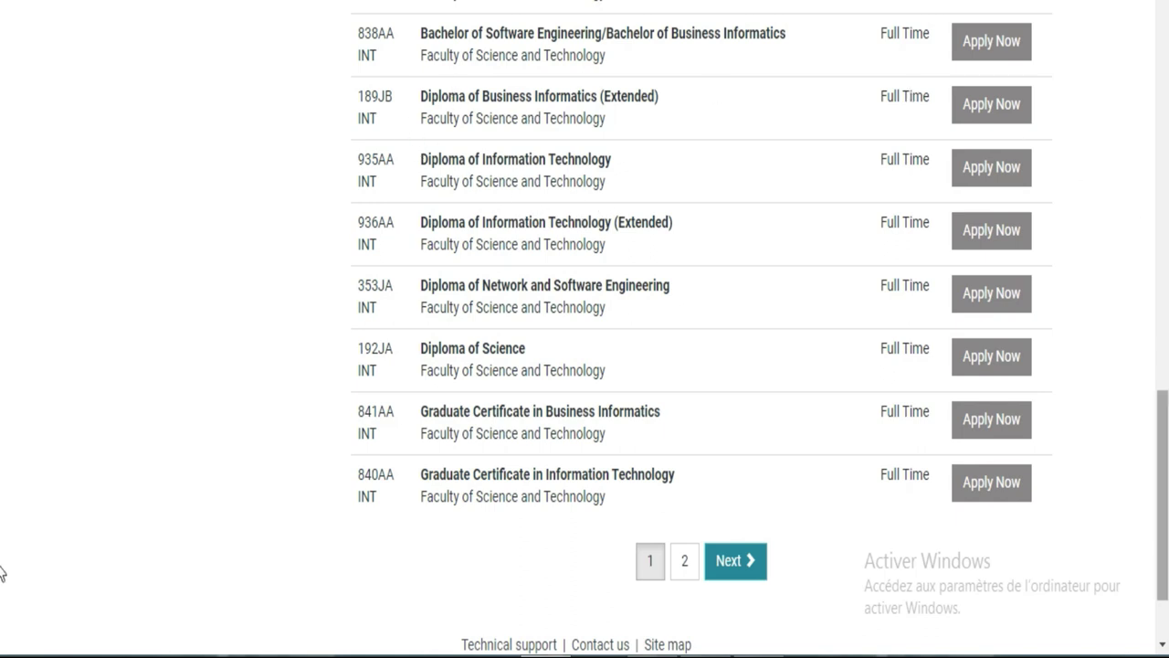
{"action": "scroll", "coordinate": [1, 496], "scroll_direction": "up", "scroll_amount": 3}
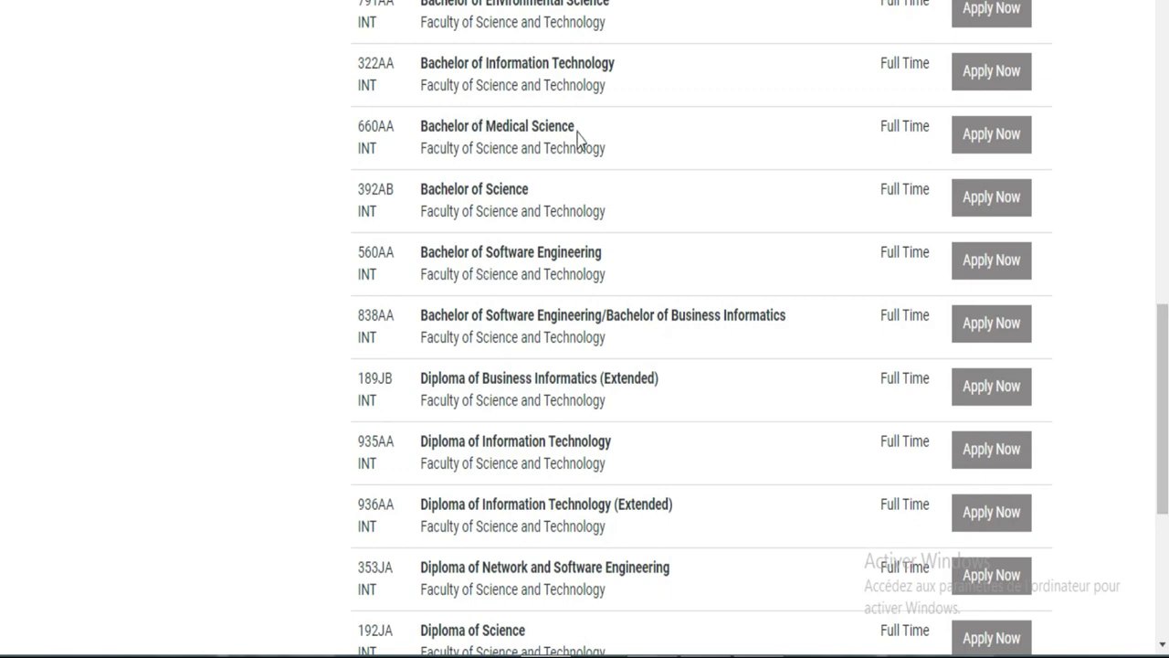
{"action": "left_click_drag", "start_coordinate": [591, 131], "coordinate": [495, 117]}
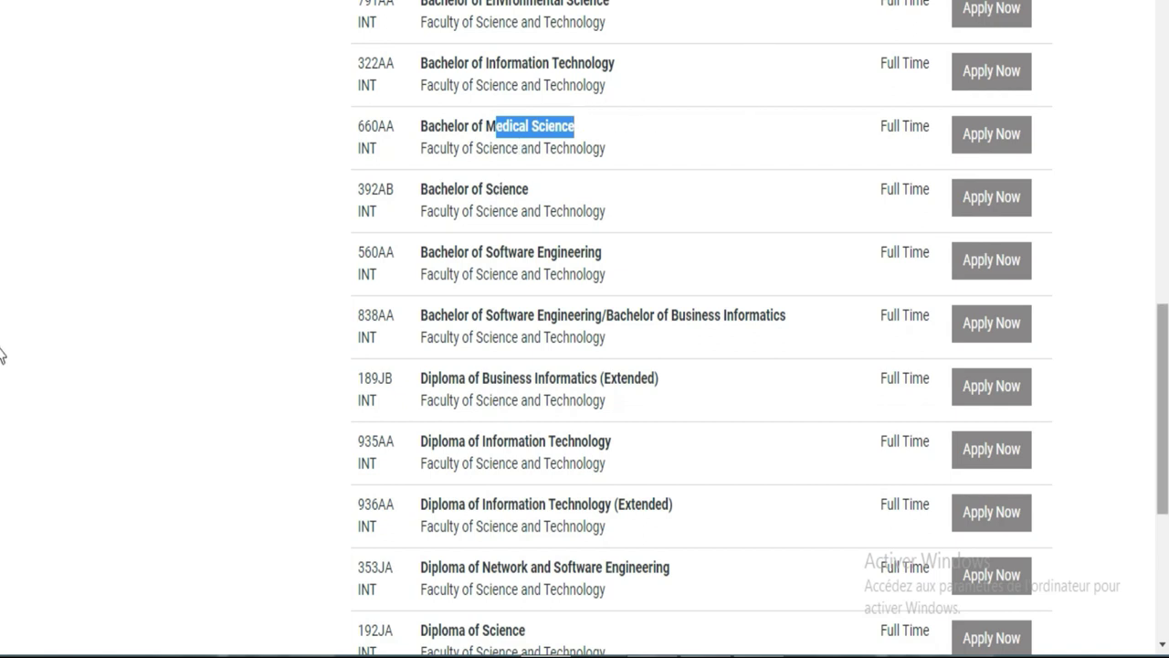
{"action": "scroll", "coordinate": [1, 338], "scroll_direction": "up", "scroll_amount": 2}
{"action": "scroll", "coordinate": [1, 304], "scroll_direction": "up", "scroll_amount": 2}
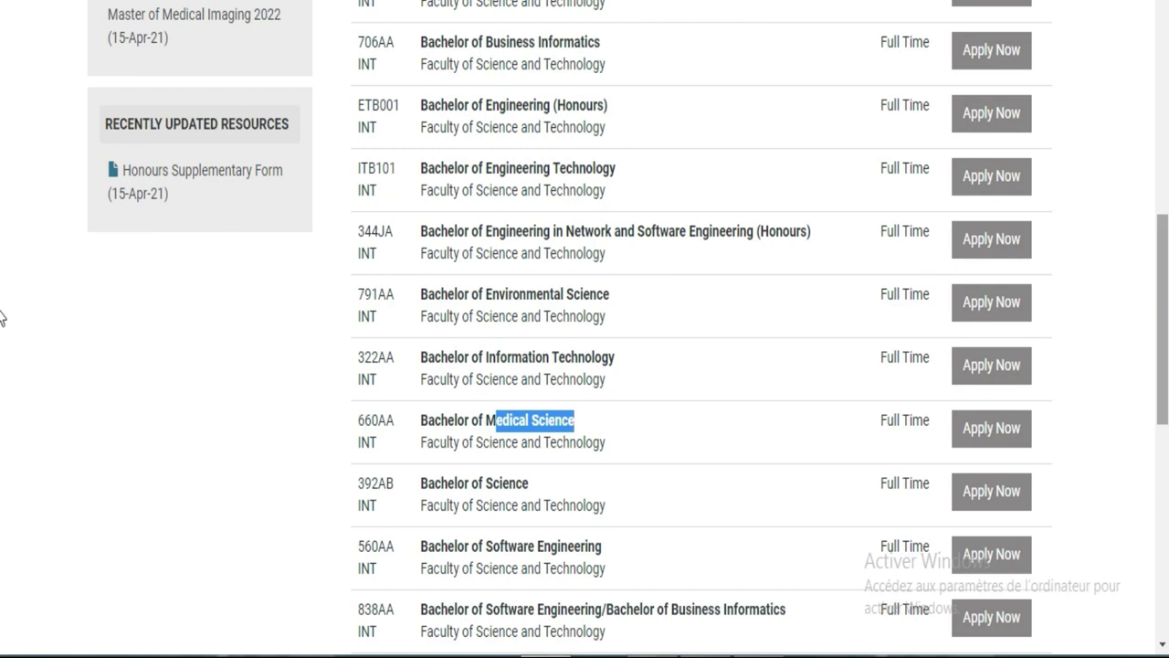
{"action": "scroll", "coordinate": [3, 274], "scroll_direction": "up", "scroll_amount": 3}
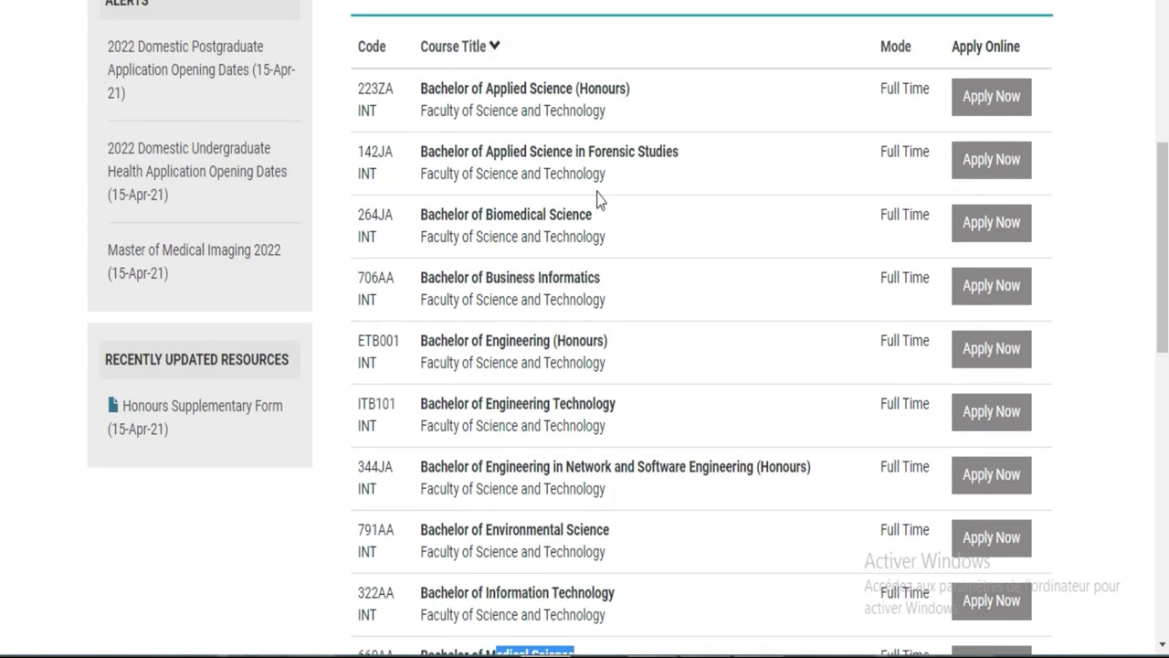
{"action": "left_click_drag", "start_coordinate": [603, 221], "coordinate": [486, 206]}
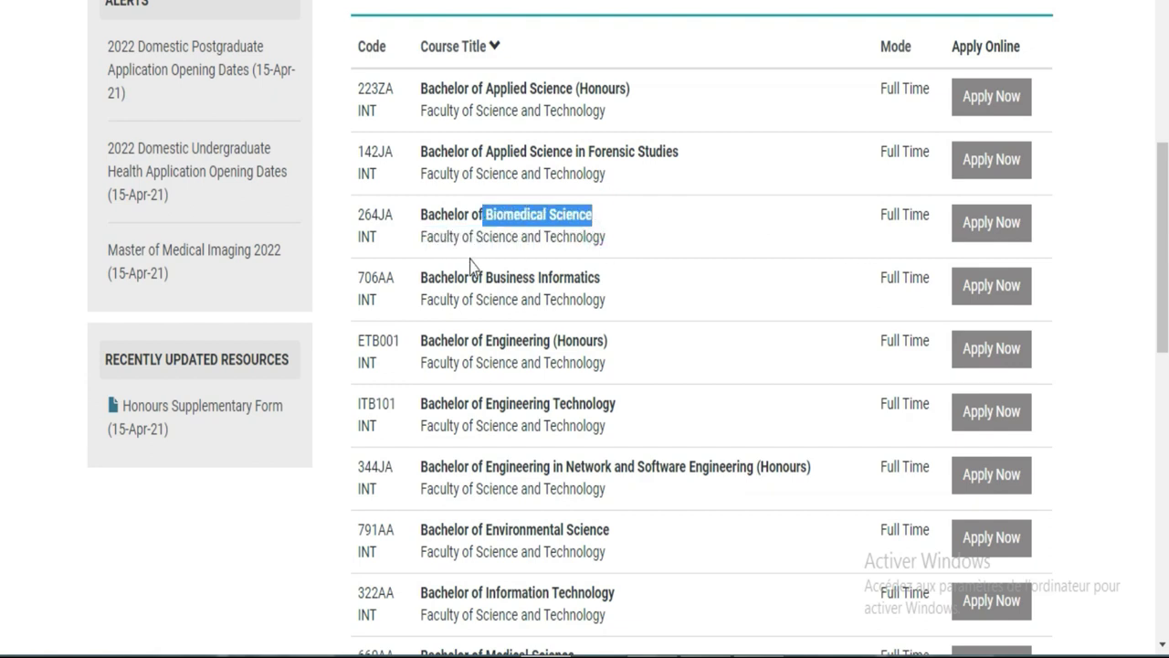
{"action": "scroll", "coordinate": [2, 199], "scroll_direction": "down", "scroll_amount": 4}
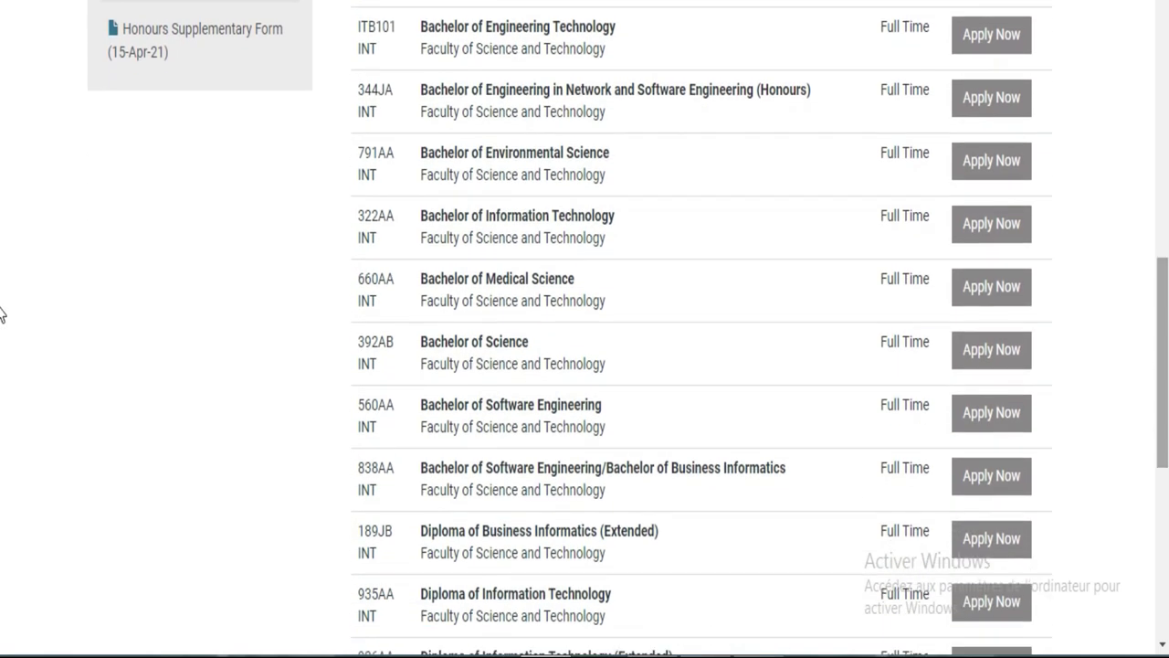
{"action": "scroll", "coordinate": [2, 313], "scroll_direction": "down", "scroll_amount": 3}
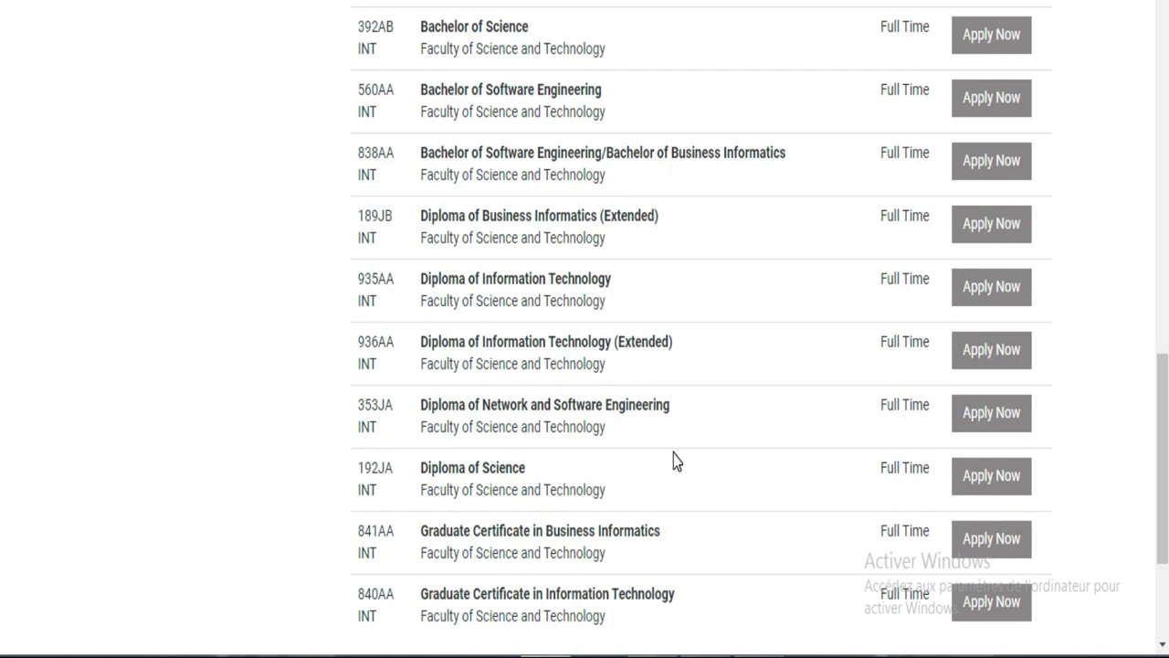
- Apply to the 192JA Diploma of Science and scroll down its Before you start page
{"action": "left_click", "coordinate": [995, 493]}
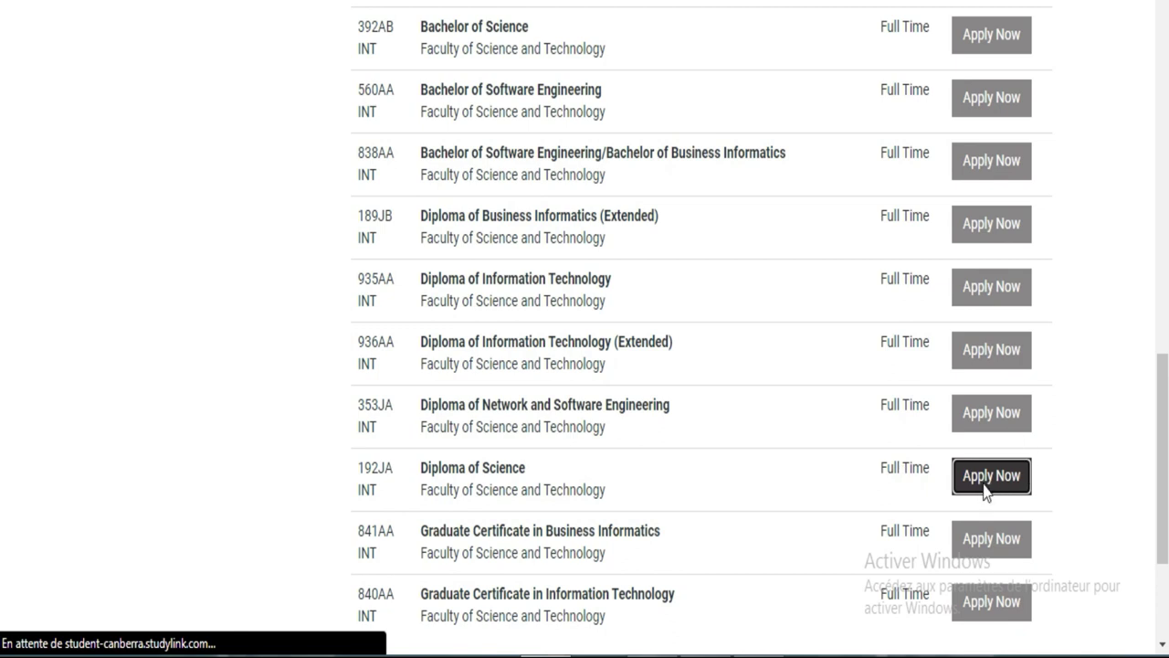
{"action": "scroll", "coordinate": [2, 274], "scroll_direction": "down", "scroll_amount": 3}
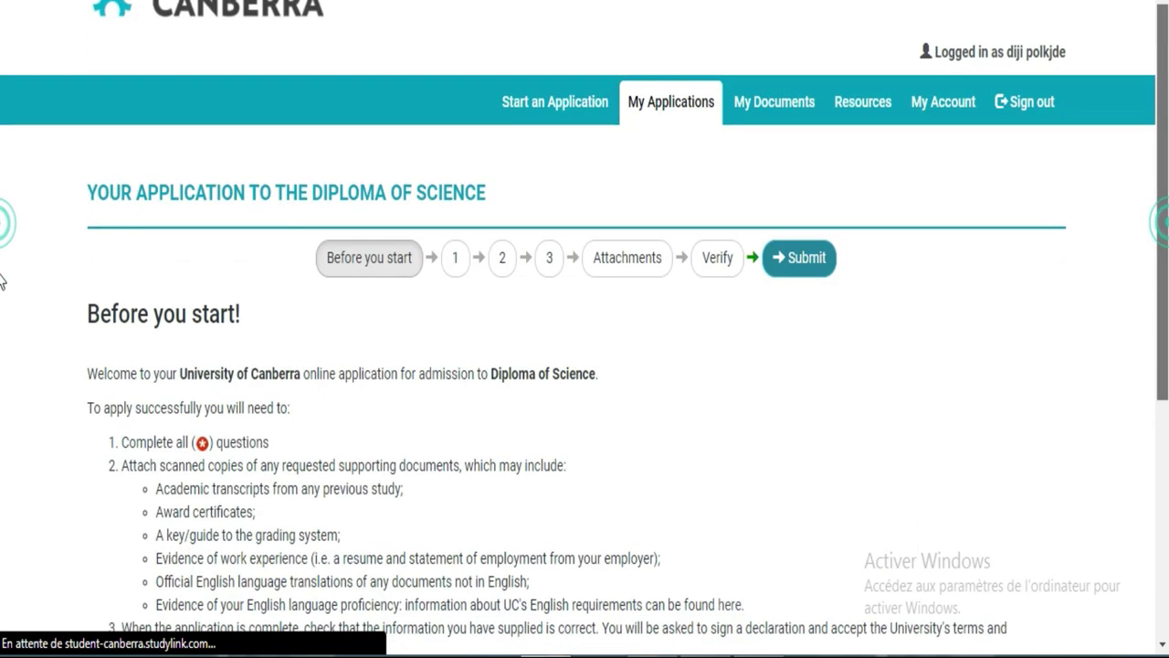
{"action": "scroll", "coordinate": [3, 370], "scroll_direction": "down", "scroll_amount": 1}
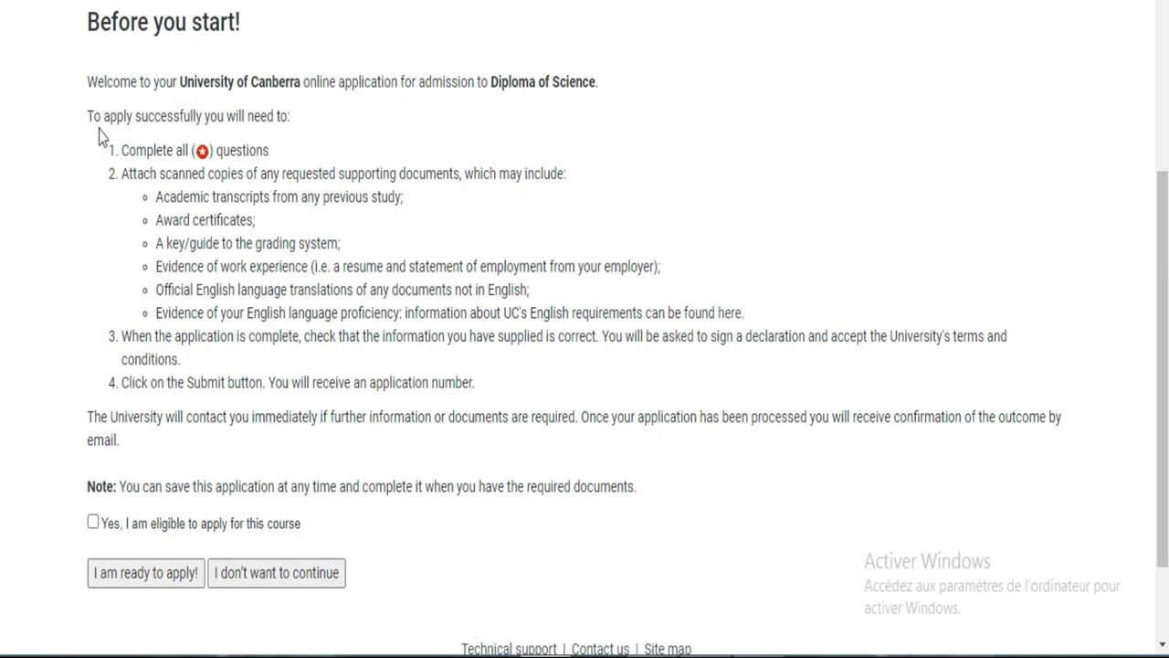
- Highlight the application steps through the closing paragraph while reading them, then clear the selection
{"action": "left_click_drag", "start_coordinate": [103, 154], "coordinate": [471, 383]}
{"action": "left_click_drag", "start_coordinate": [395, 417], "coordinate": [442, 445]}
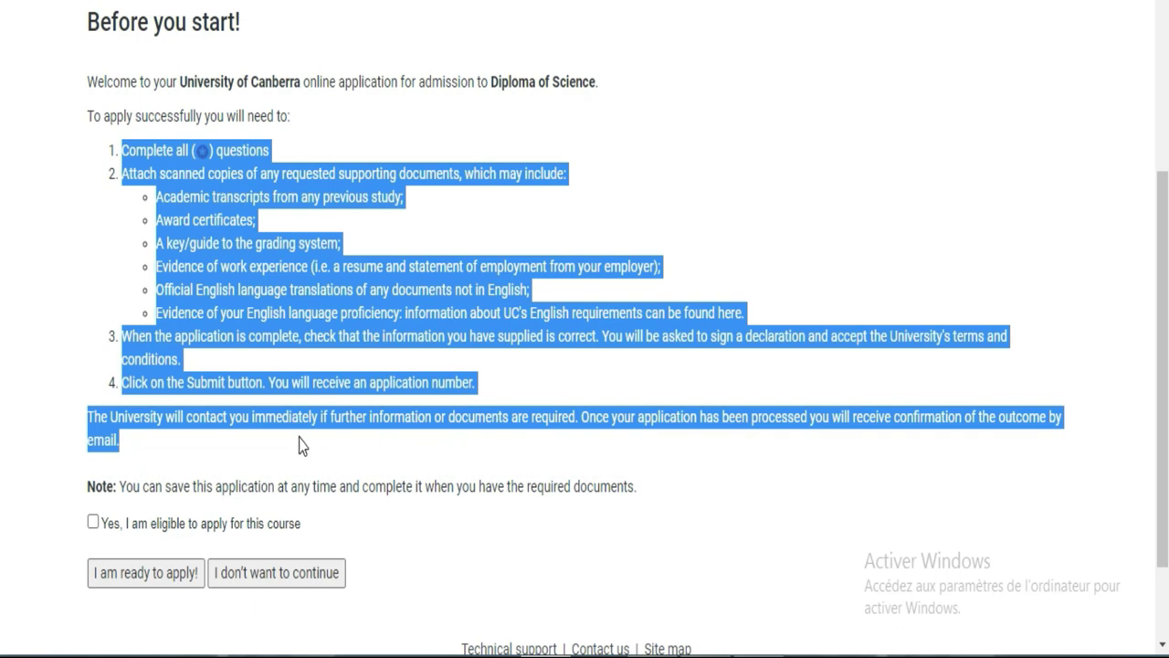
{"action": "left_click", "coordinate": [88, 288]}
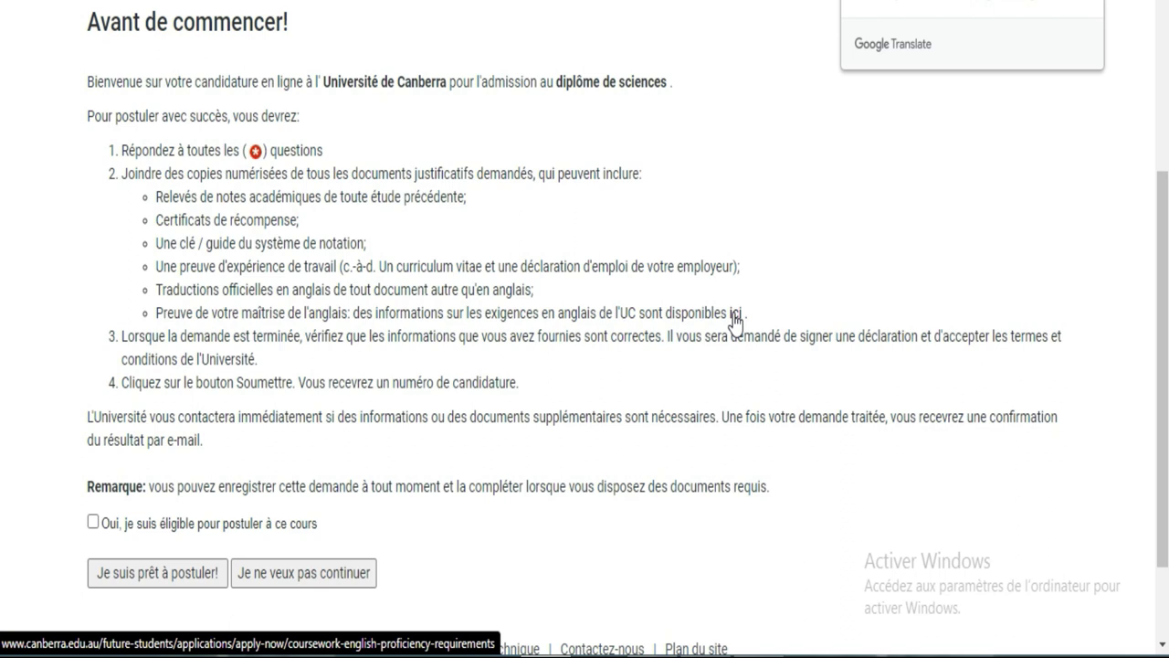
- Follow the English proficiency link and scroll through the English language requirements page
{"action": "left_click", "coordinate": [734, 318]}
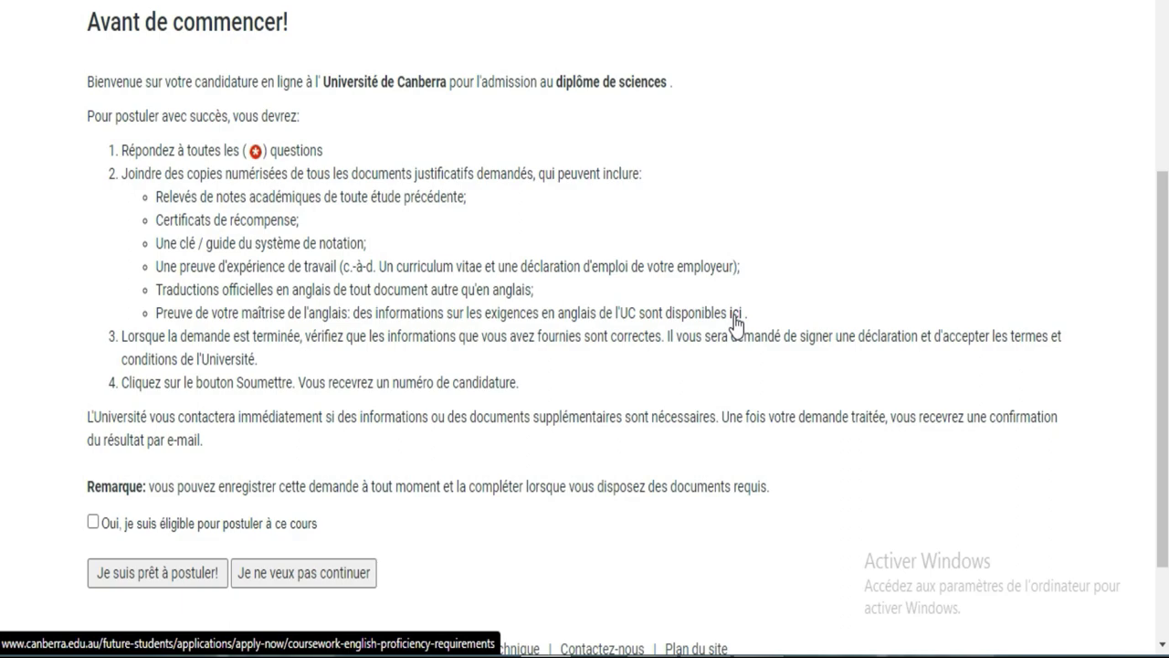
{"action": "left_click", "coordinate": [735, 315]}
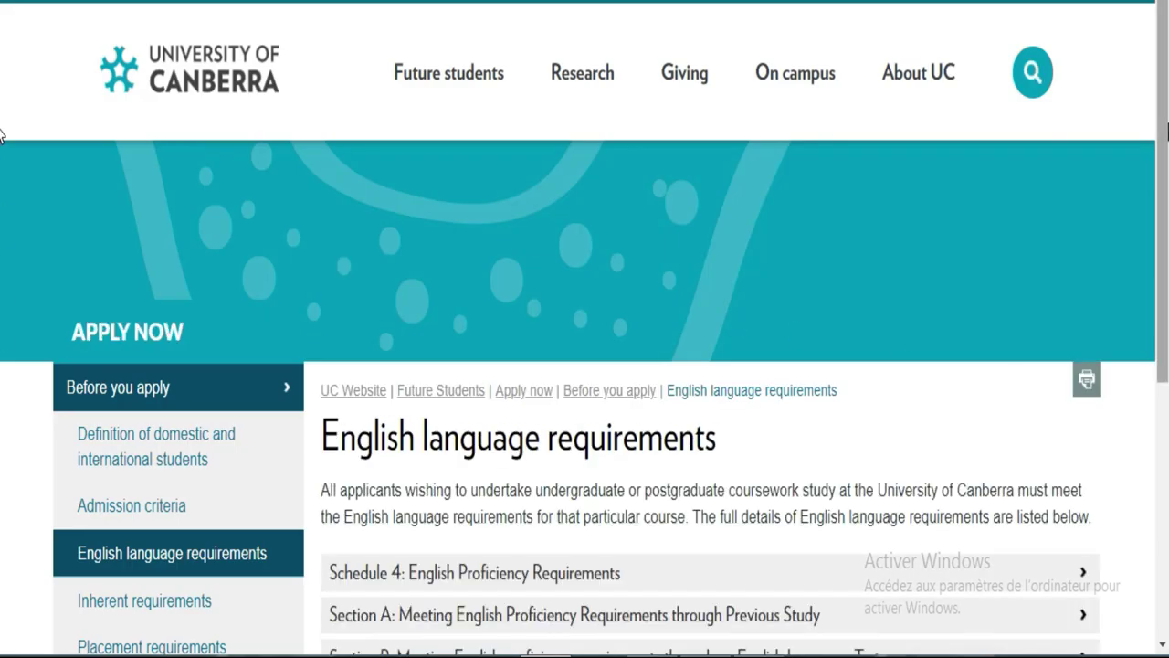
{"action": "scroll", "coordinate": [2, 183], "scroll_direction": "down", "scroll_amount": 2}
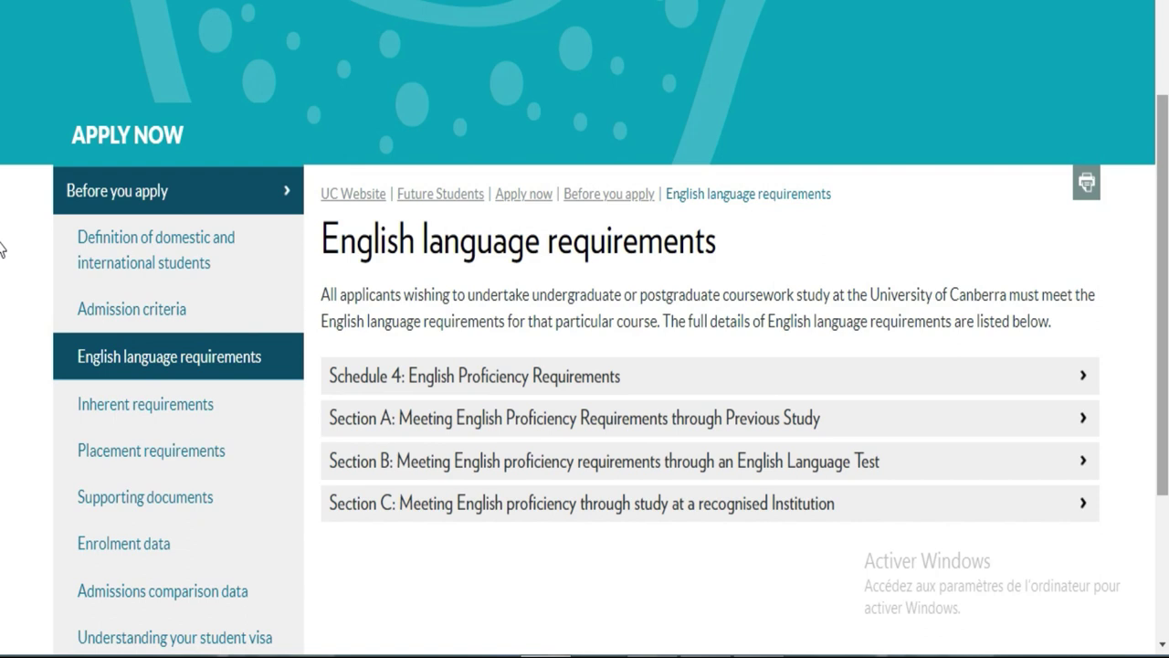
{"action": "scroll", "coordinate": [2, 247], "scroll_direction": "down", "scroll_amount": 2}
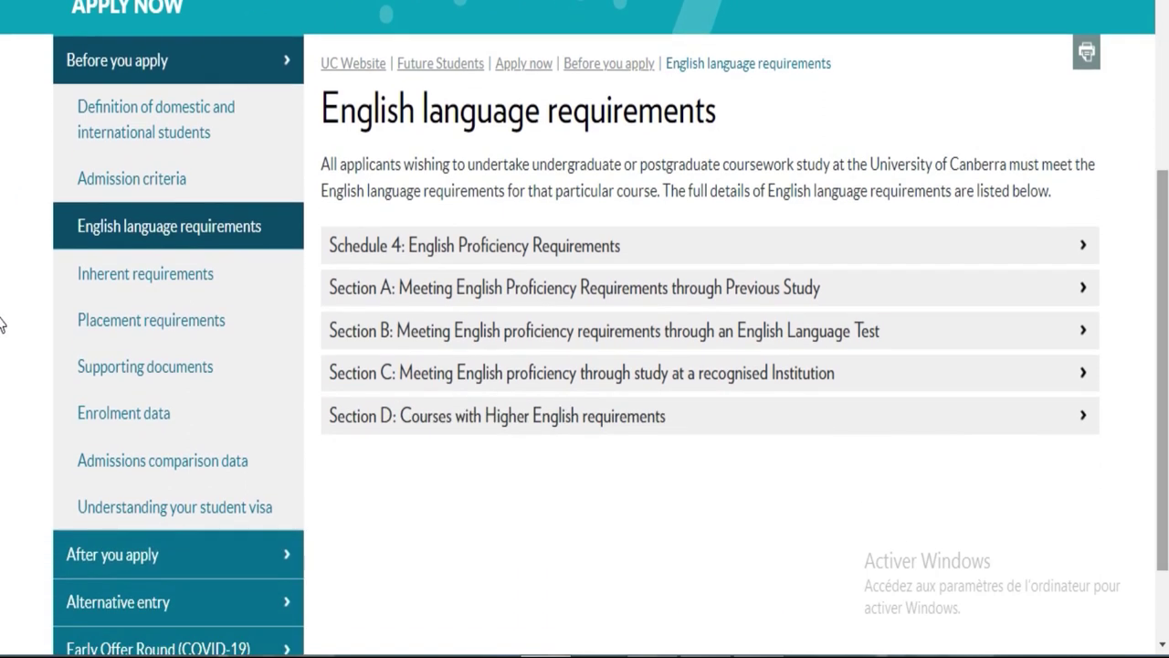
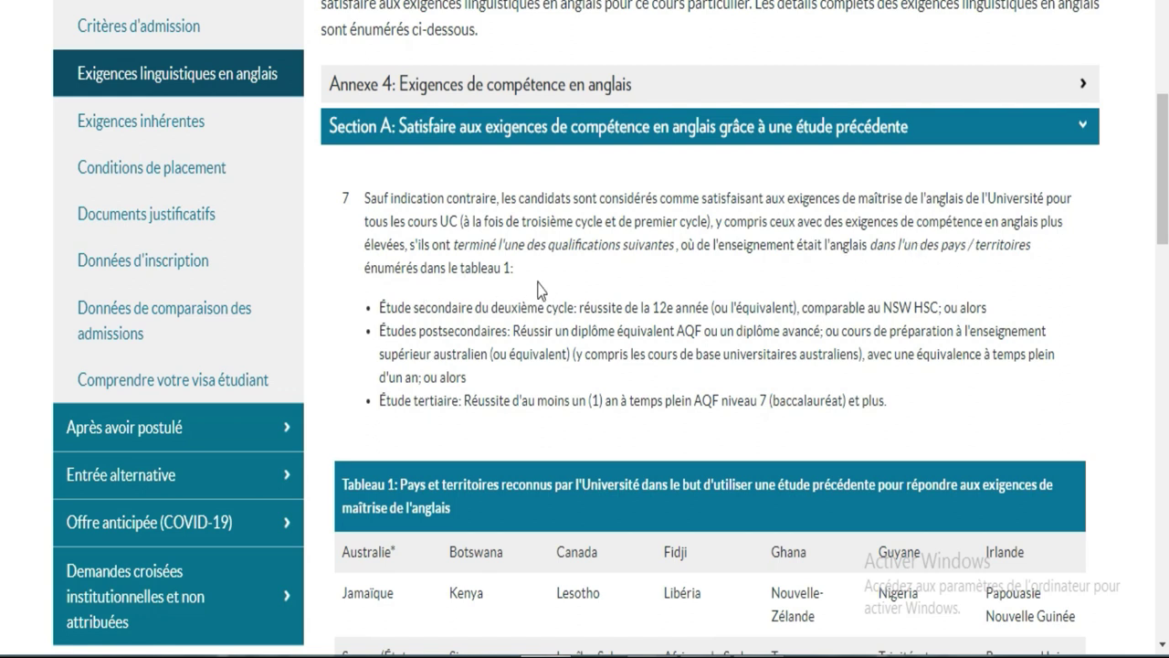
- Review the English requirements country table and Sections B–D, then launch the online application
{"action": "scroll", "coordinate": [2, 267], "scroll_direction": "down", "scroll_amount": 2}
{"action": "scroll", "coordinate": [2, 275], "scroll_direction": "down", "scroll_amount": 3}
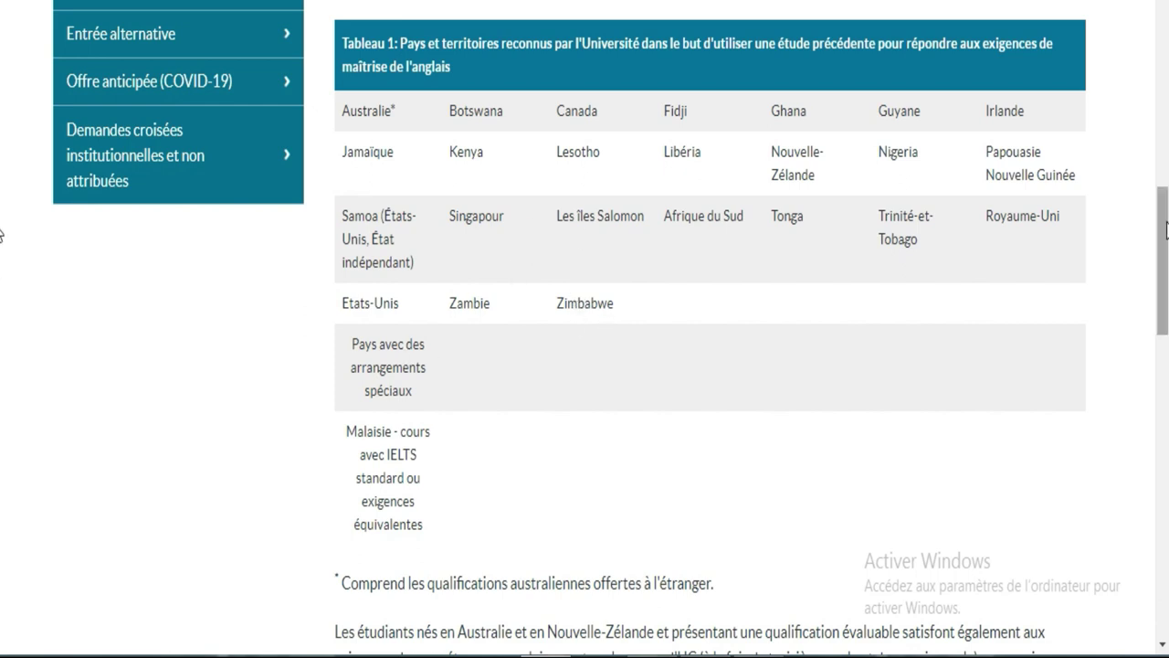
{"action": "left_click_drag", "start_coordinate": [1166, 228], "coordinate": [1167, 318]}
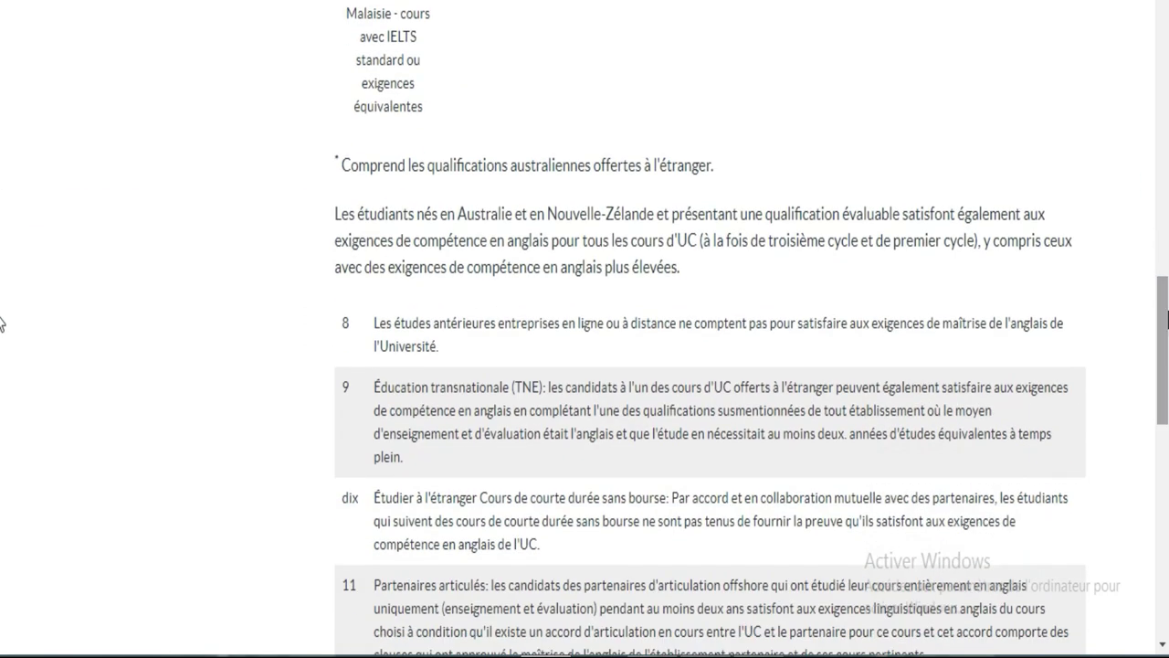
{"action": "scroll", "coordinate": [2, 366], "scroll_direction": "down", "scroll_amount": 3}
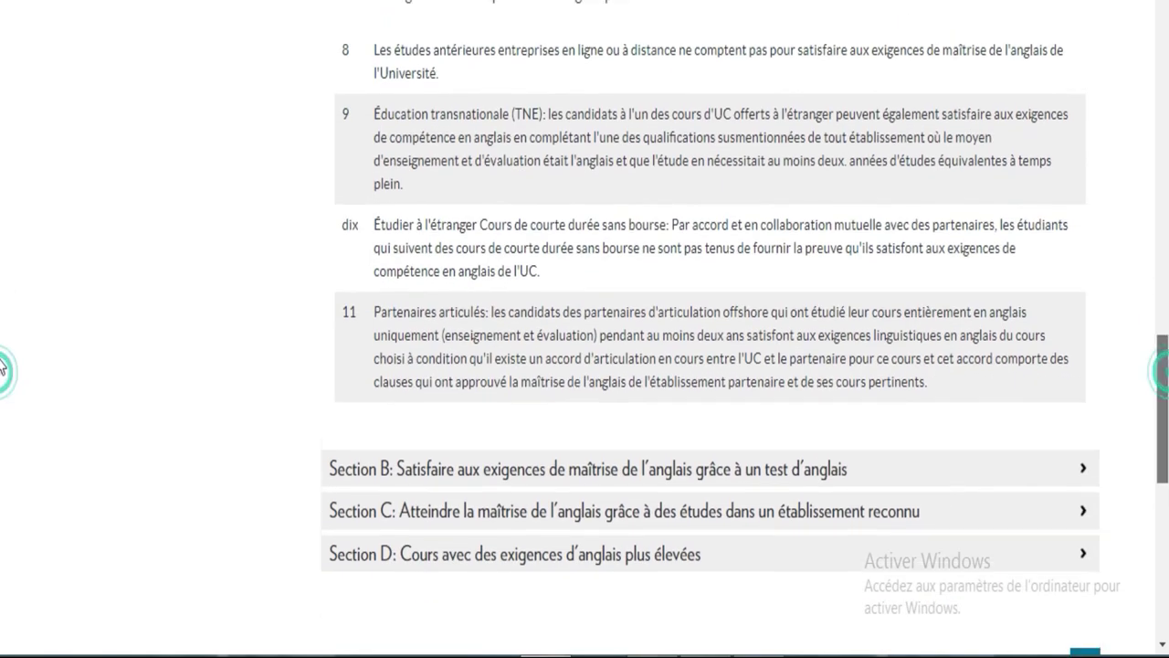
{"action": "scroll", "coordinate": [2, 302], "scroll_direction": "up", "scroll_amount": 7}
{"action": "scroll", "coordinate": [1, 222], "scroll_direction": "up", "scroll_amount": 5}
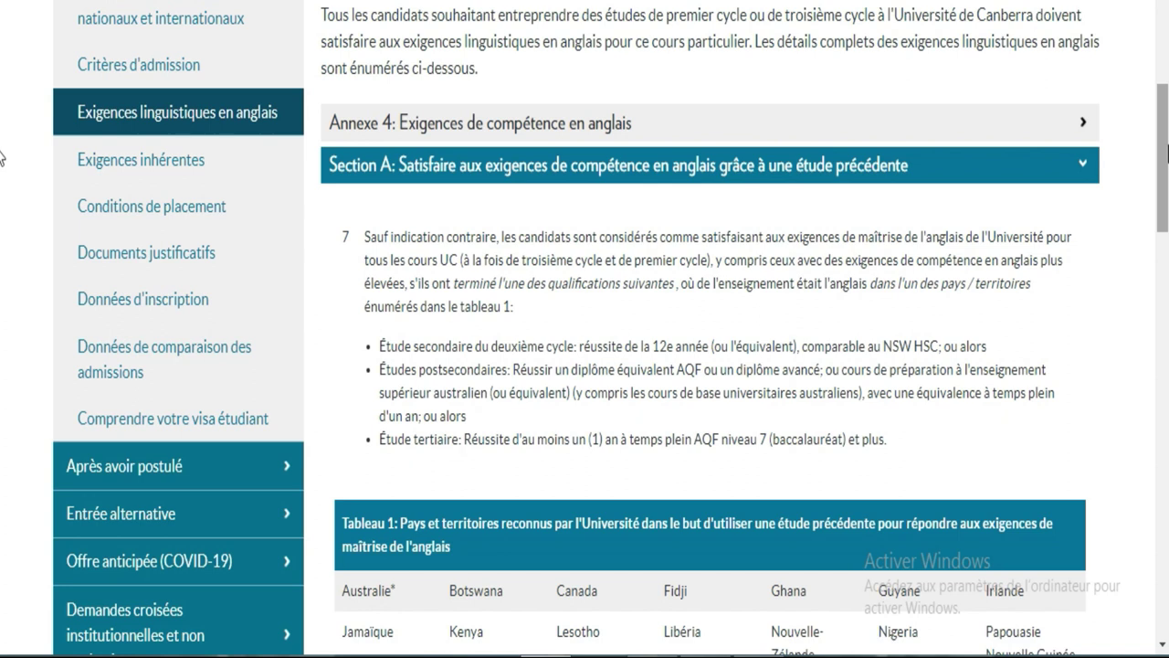
{"action": "scroll", "coordinate": [1, 128], "scroll_direction": "up", "scroll_amount": 2}
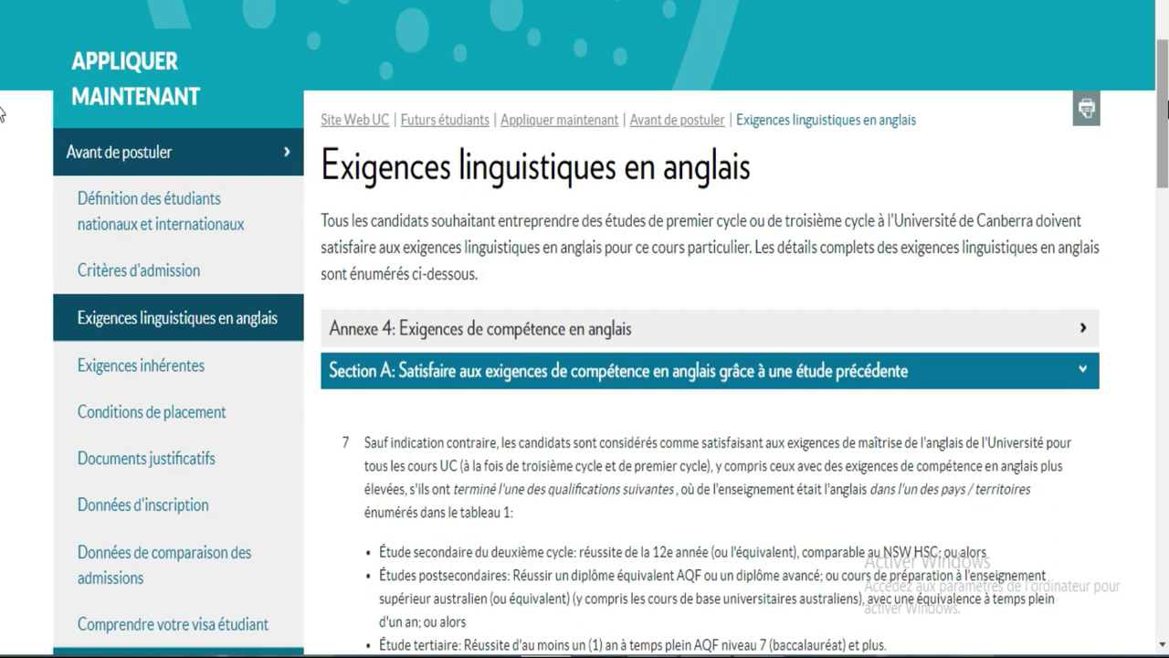
{"action": "scroll", "coordinate": [2, 111], "scroll_direction": "up", "scroll_amount": 2}
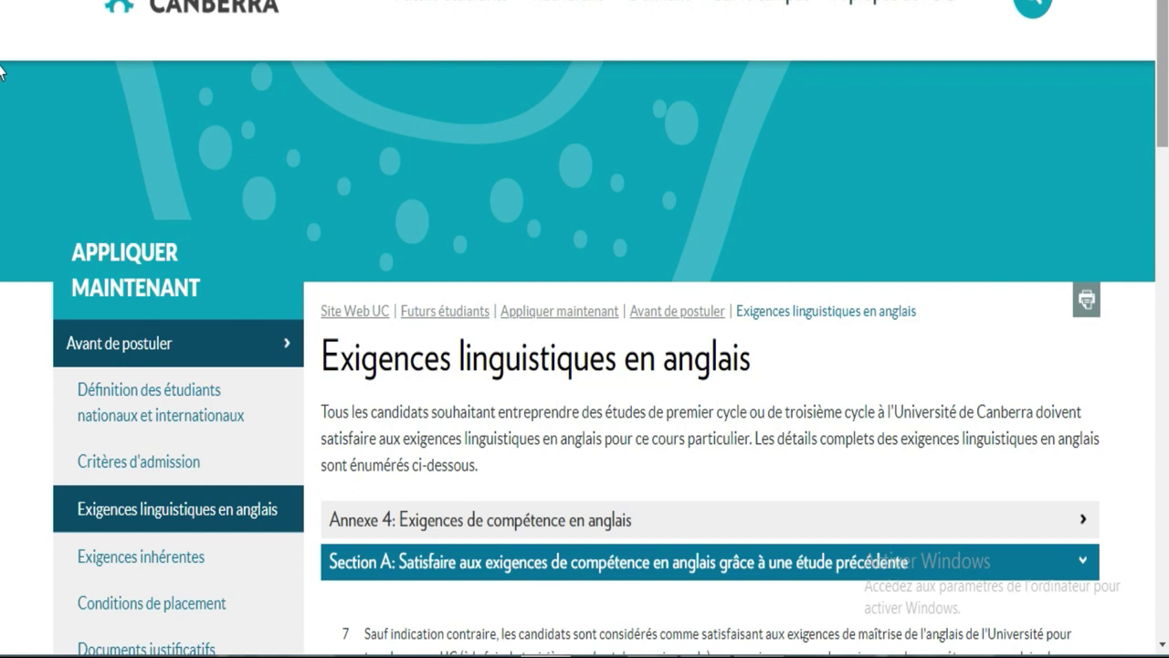
{"action": "scroll", "coordinate": [1, 71], "scroll_direction": "up", "scroll_amount": 1}
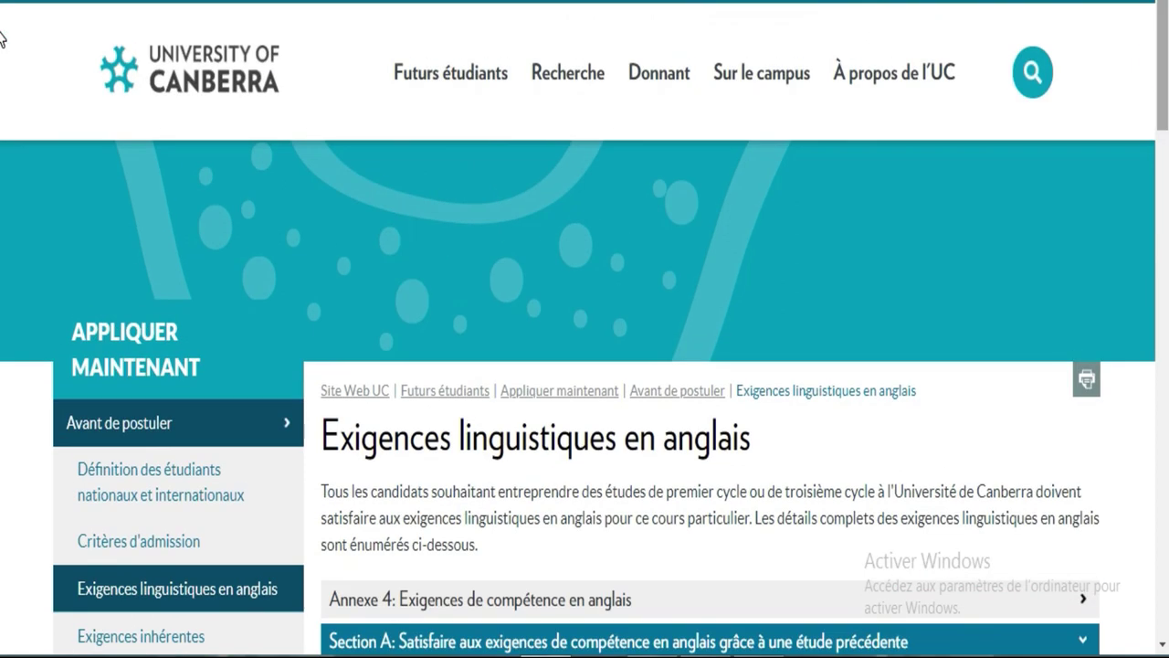
{"action": "scroll", "coordinate": [1, 38], "scroll_direction": "down", "scroll_amount": 4}
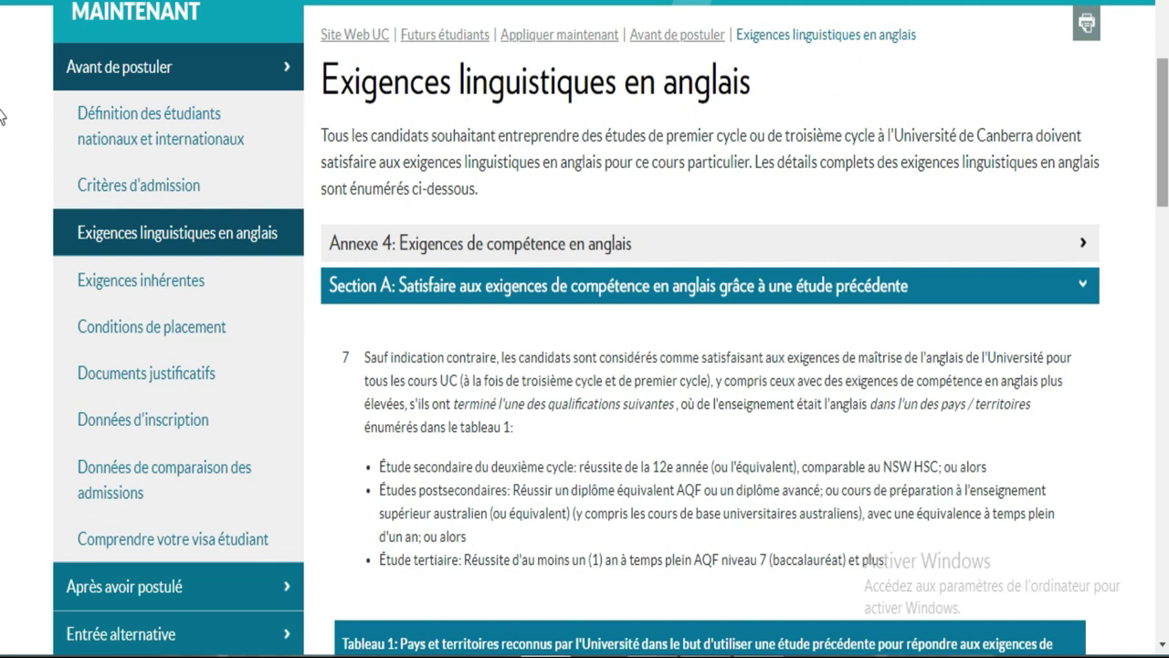
{"action": "scroll", "coordinate": [2, 116], "scroll_direction": "down", "scroll_amount": 2}
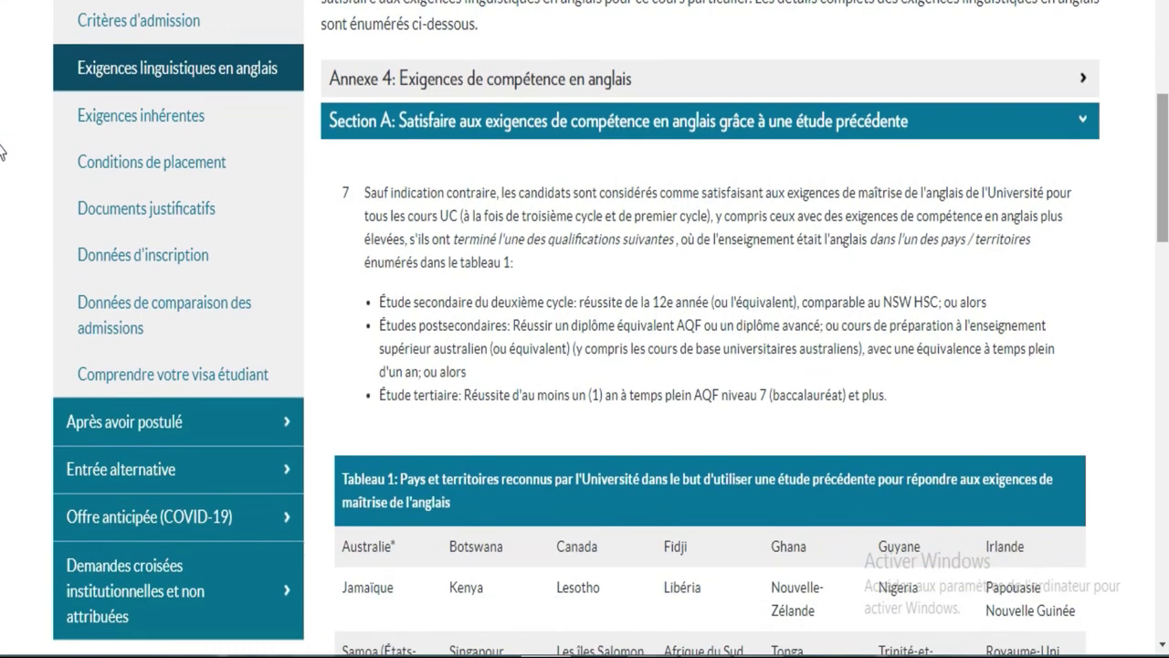
{"action": "scroll", "coordinate": [2, 150], "scroll_direction": "up", "scroll_amount": 6}
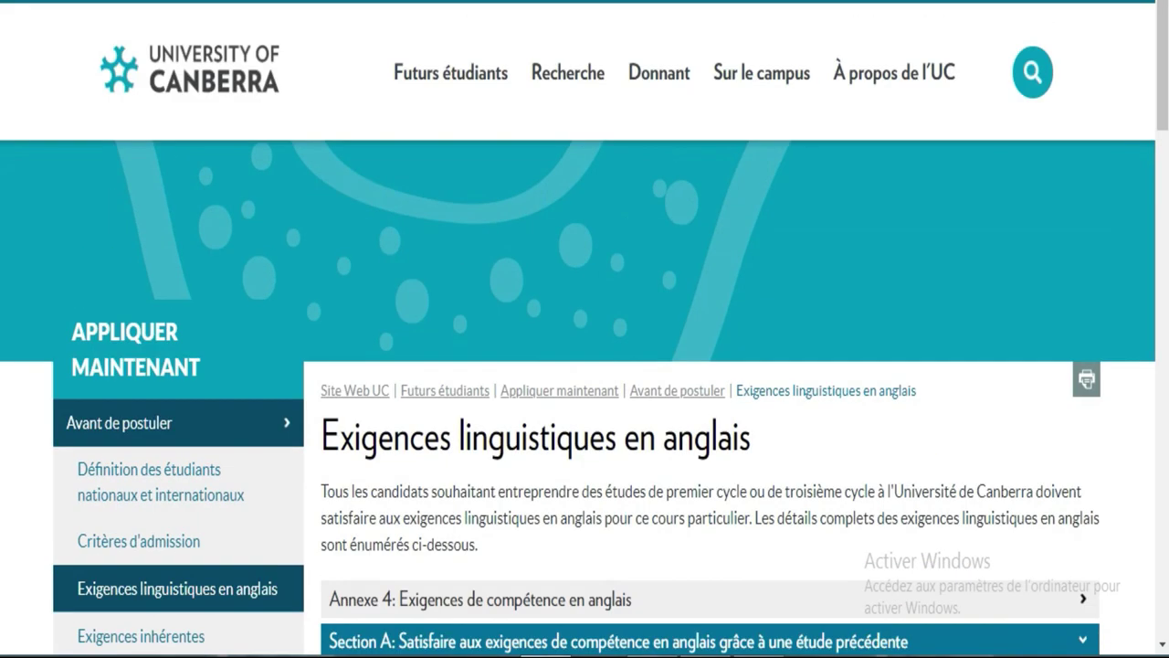
{"action": "left_click", "coordinate": [272, 393]}
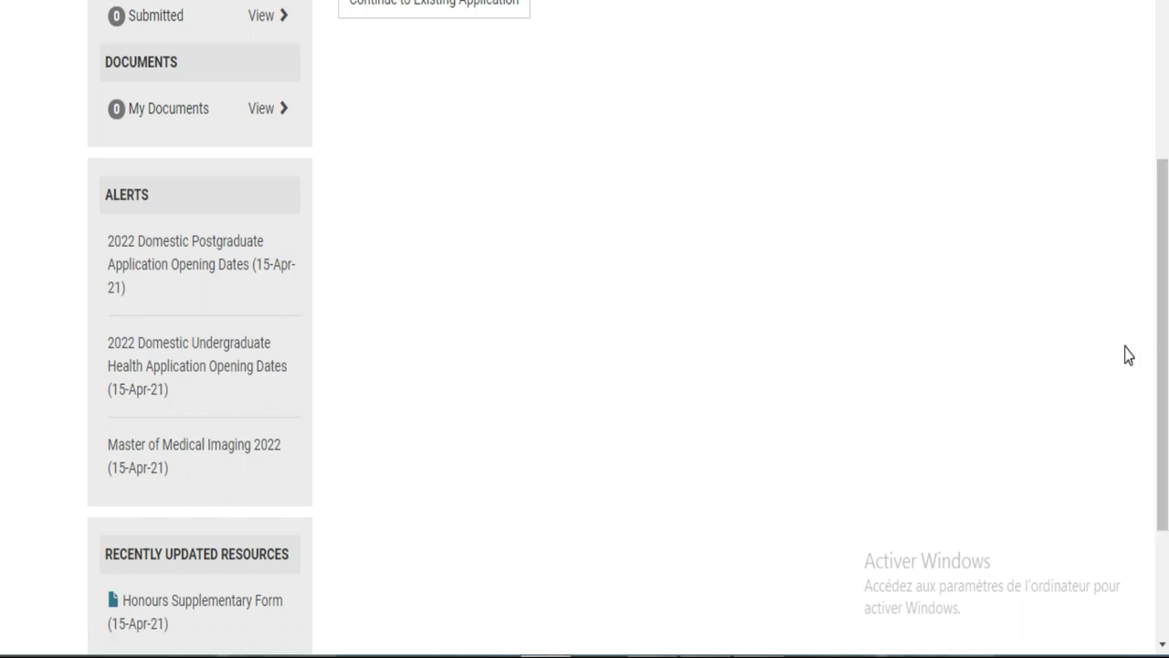
- Continue to the existing Diploma of Science application and read its Before You Start page
{"action": "scroll", "coordinate": [2, 326], "scroll_direction": "up", "scroll_amount": 3}
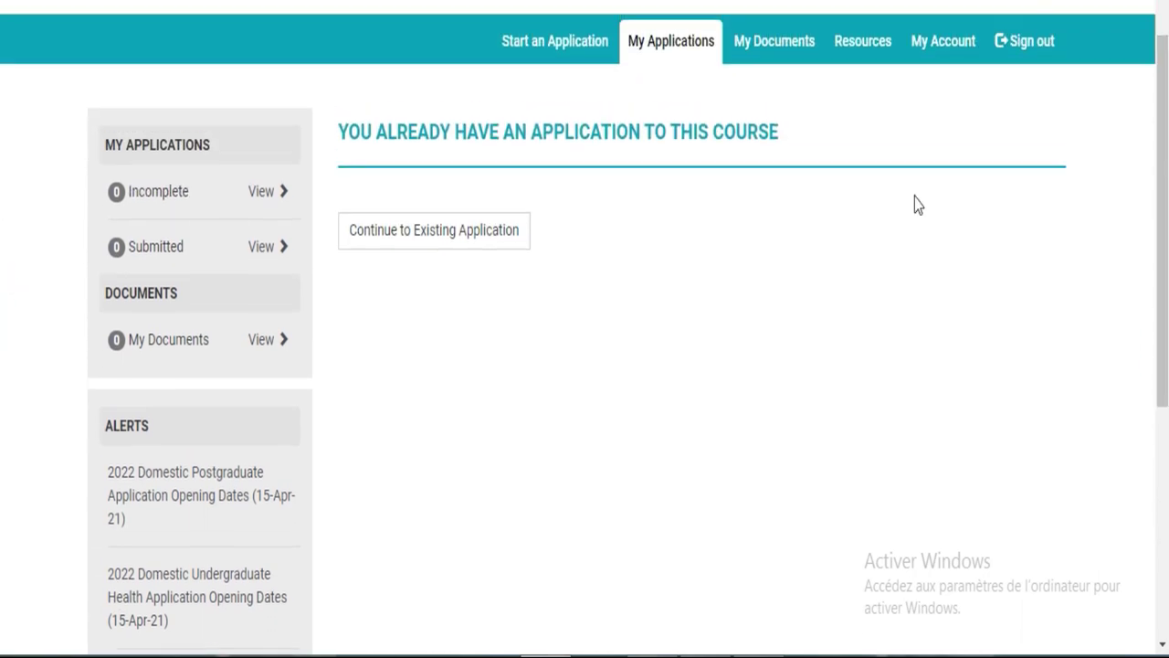
{"action": "left_click", "coordinate": [464, 248]}
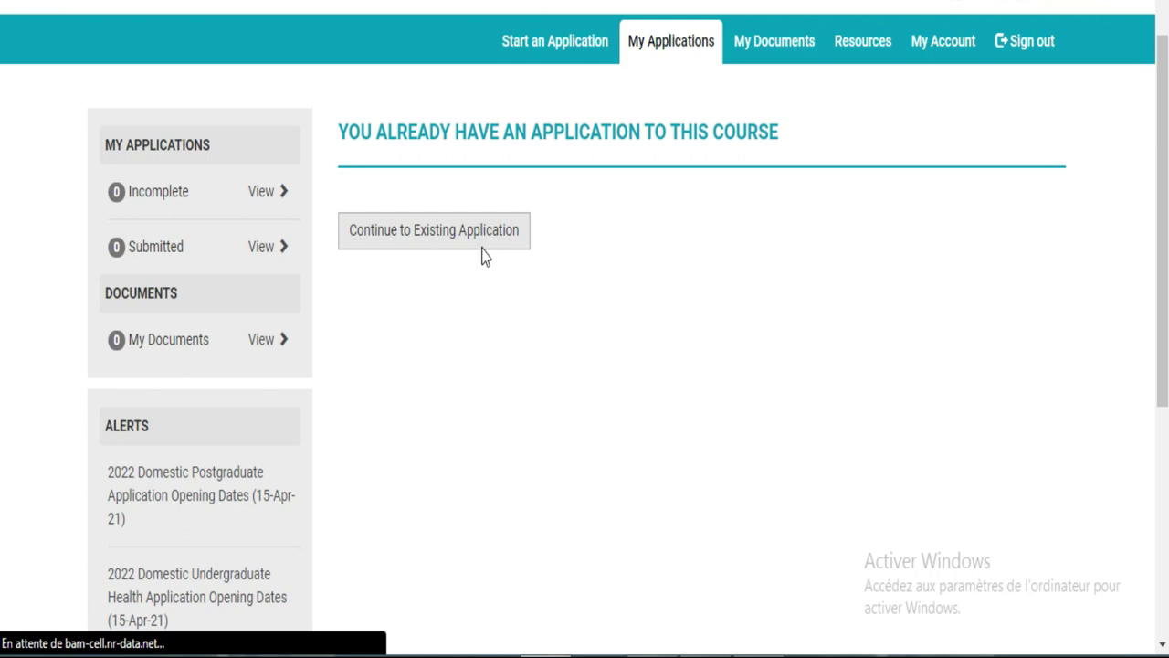
{"action": "scroll", "coordinate": [1, 332], "scroll_direction": "down", "scroll_amount": 4}
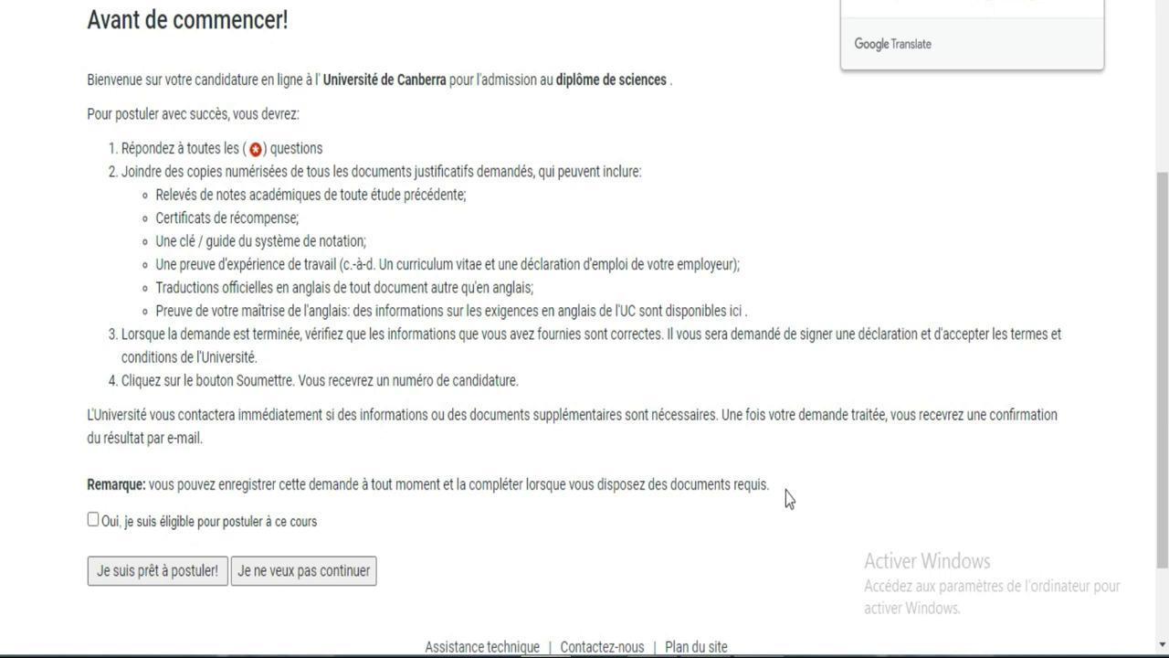
- Tick 'Oui, je suis éligible' and start the Diploma of Science form at step 1
{"action": "left_click", "coordinate": [93, 519]}
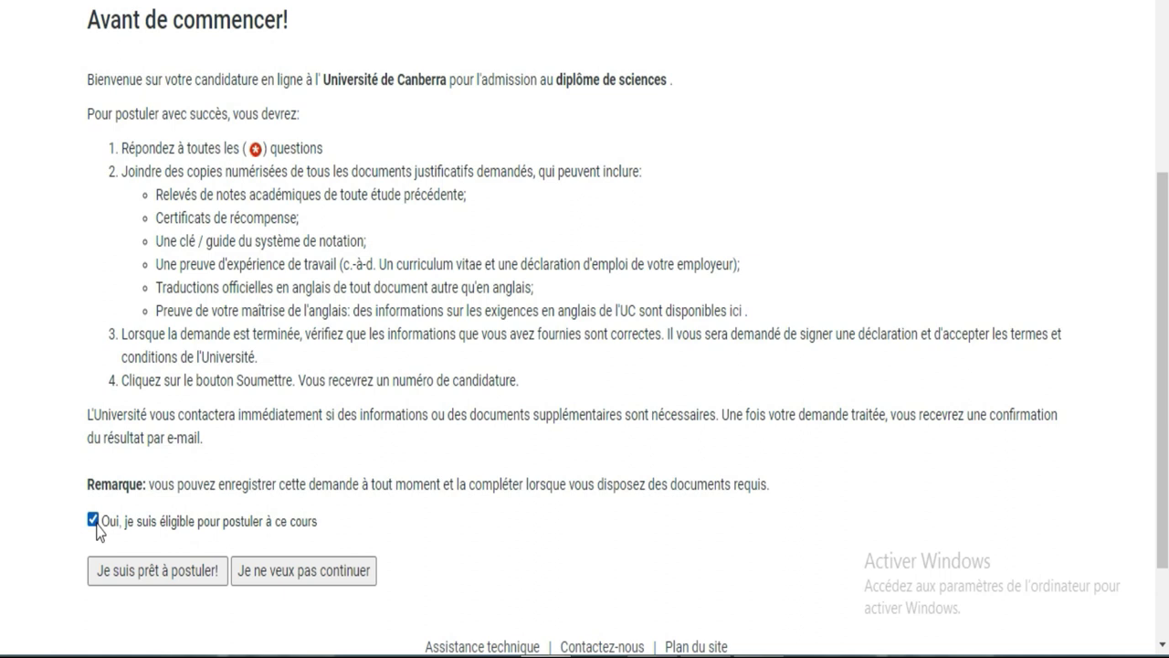
{"action": "left_click", "coordinate": [134, 576]}
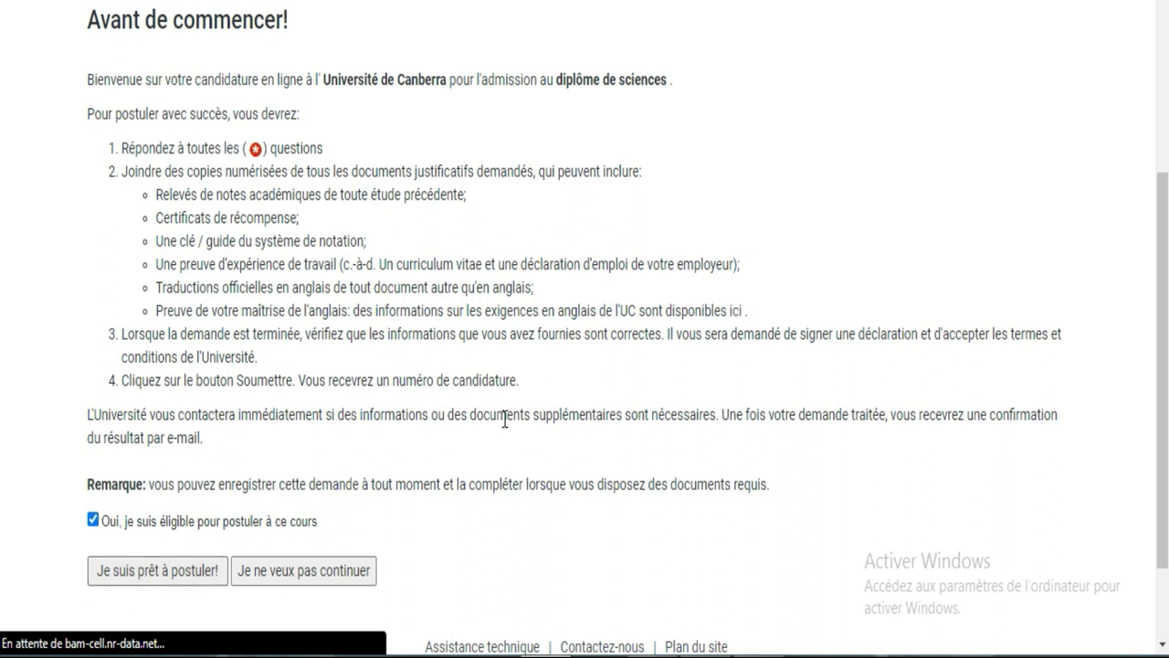
{"action": "left_click", "coordinate": [186, 576]}
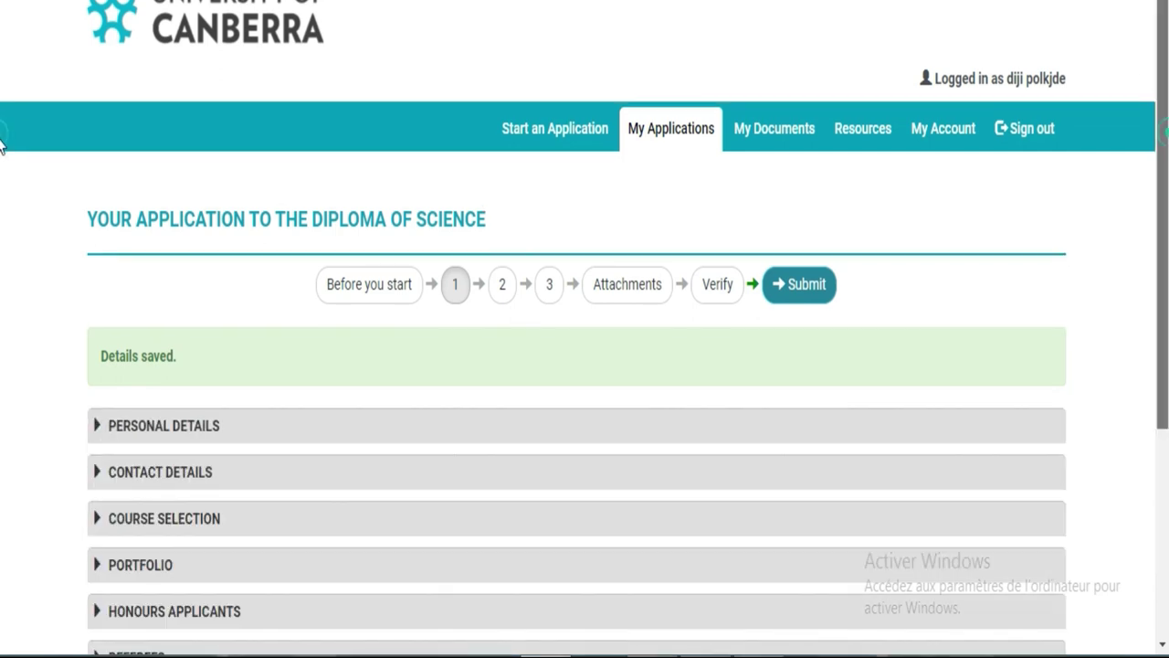
- Expand the Personal Details section and set the title to 'm'
{"action": "scroll", "coordinate": [3, 149], "scroll_direction": "down", "scroll_amount": 2}
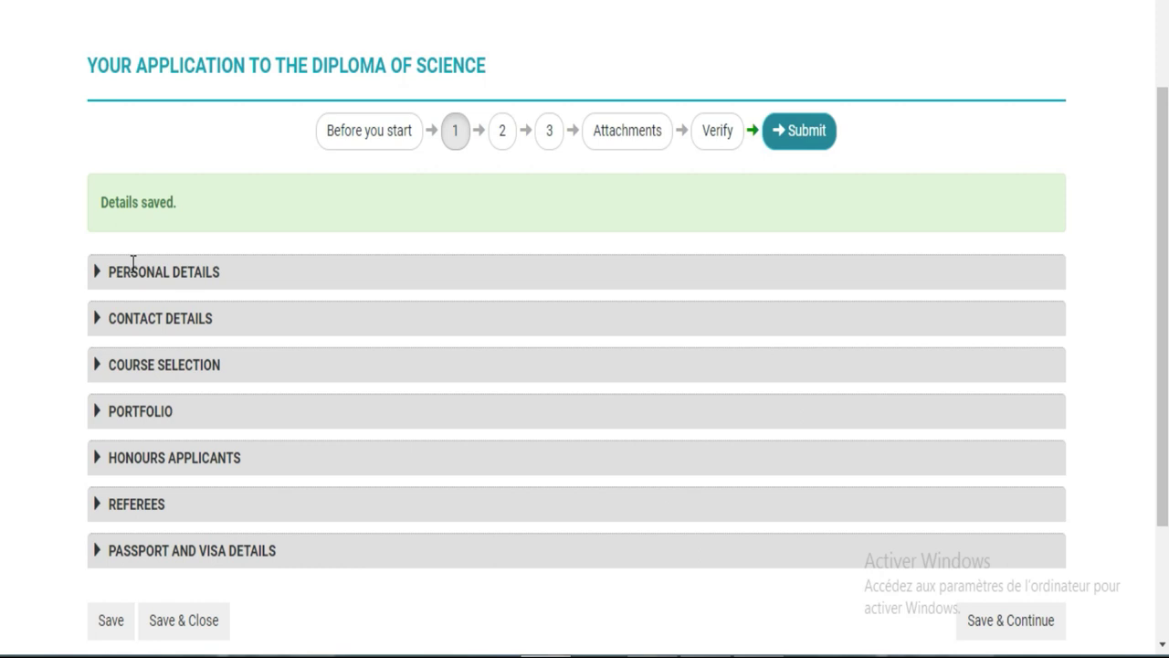
{"action": "left_click", "coordinate": [98, 274]}
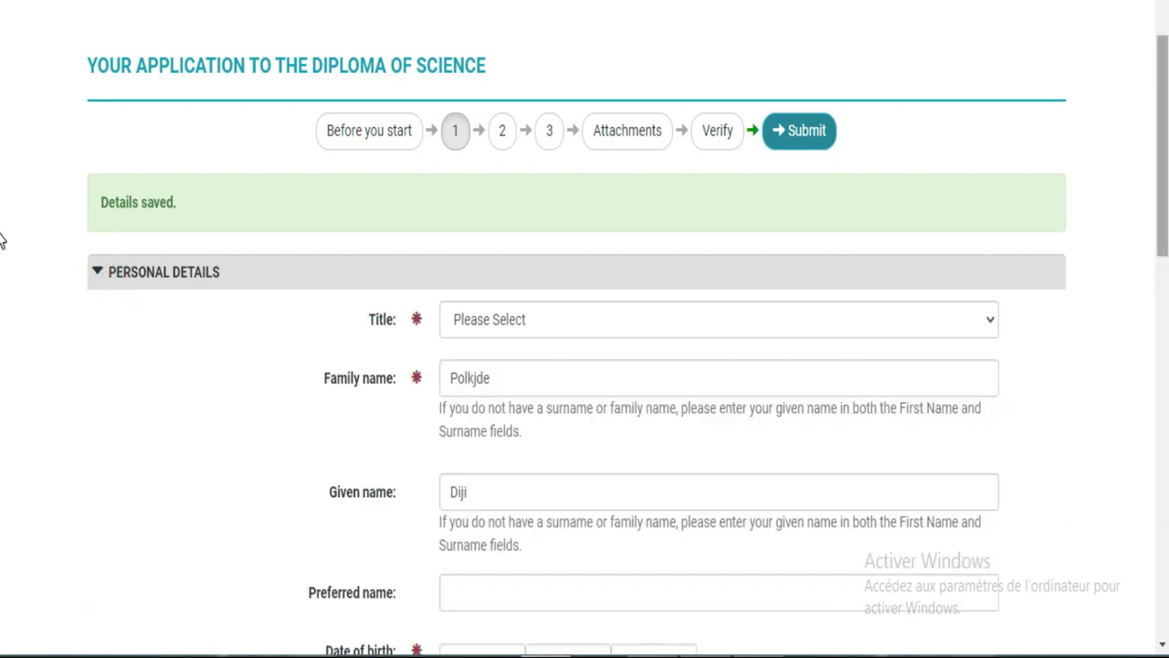
{"action": "scroll", "coordinate": [2, 274], "scroll_direction": "down", "scroll_amount": 2}
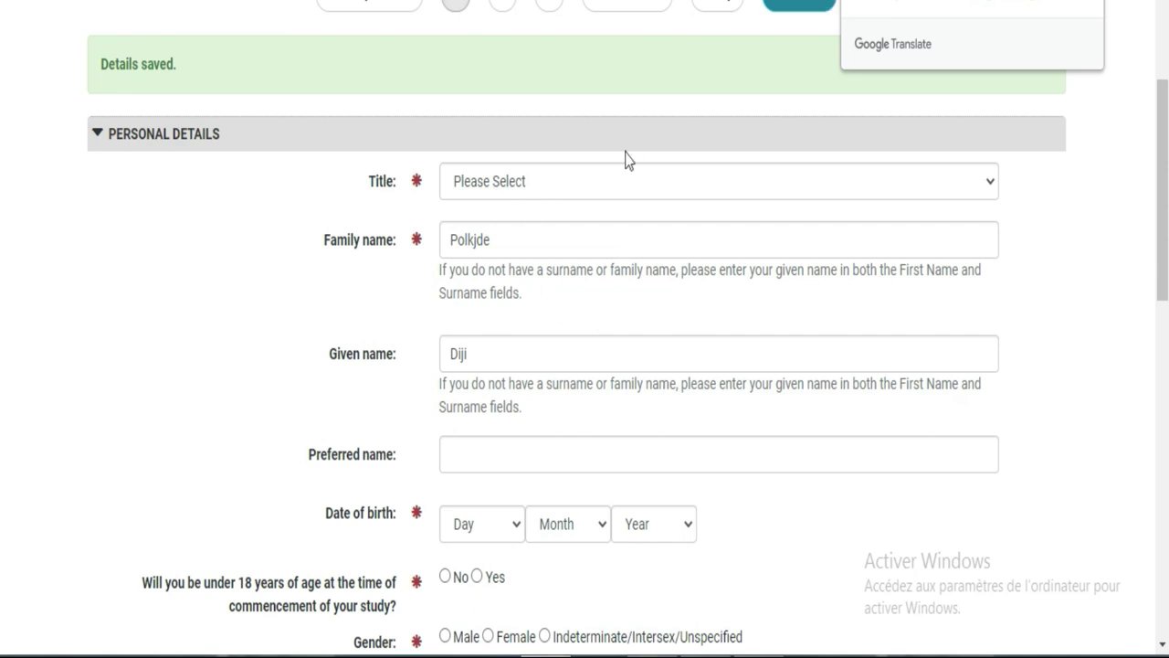
{"action": "left_click", "coordinate": [917, 190]}
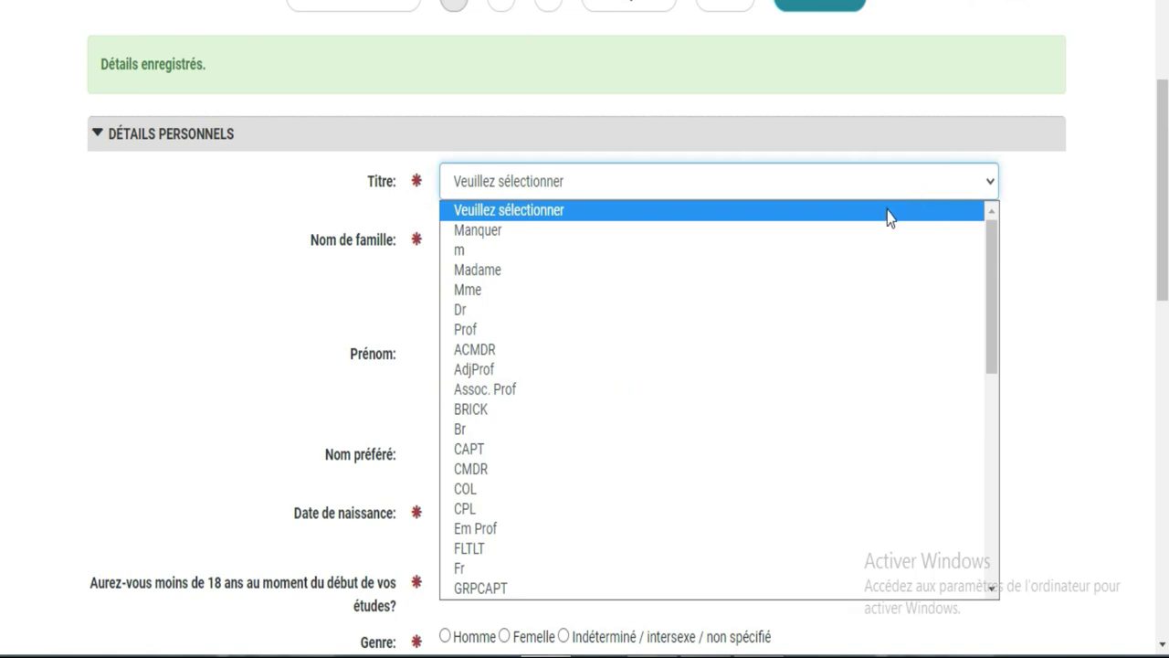
{"action": "left_click", "coordinate": [822, 250]}
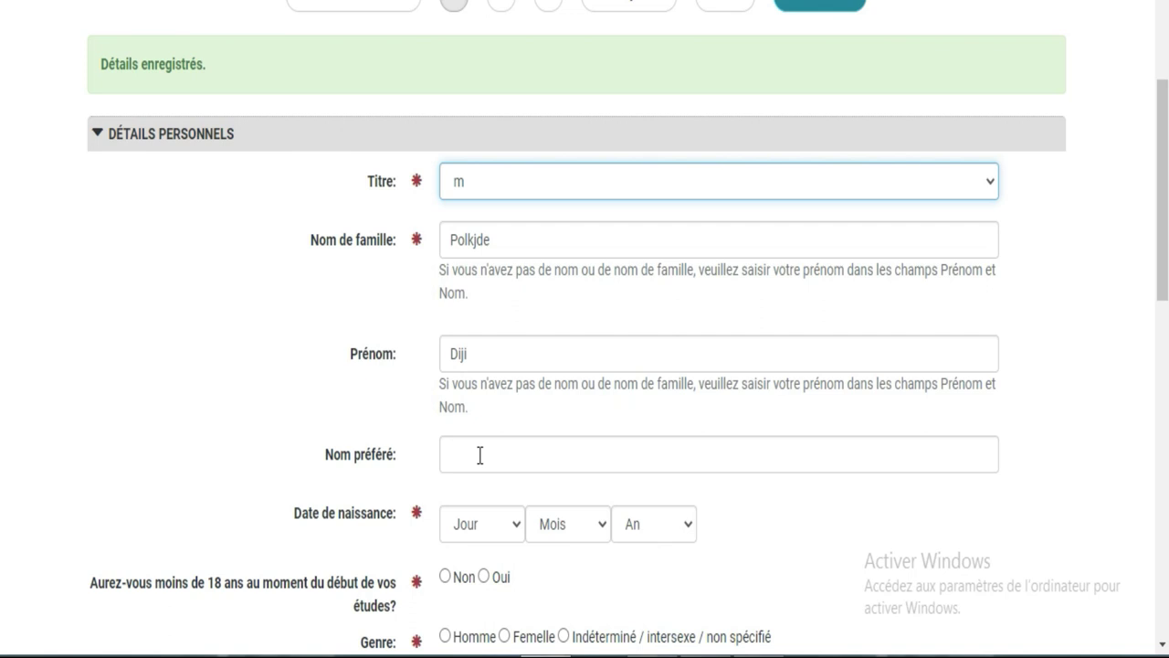
{"action": "scroll", "coordinate": [2, 238], "scroll_direction": "down", "scroll_amount": 3}
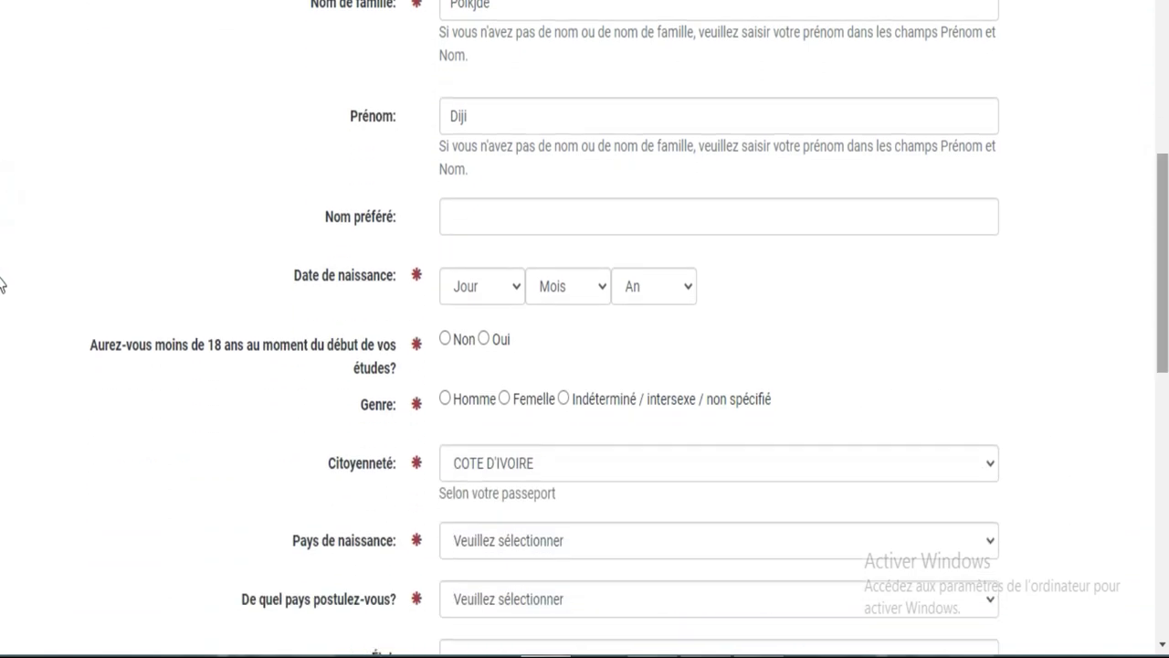
{"action": "left_click", "coordinate": [515, 288]}
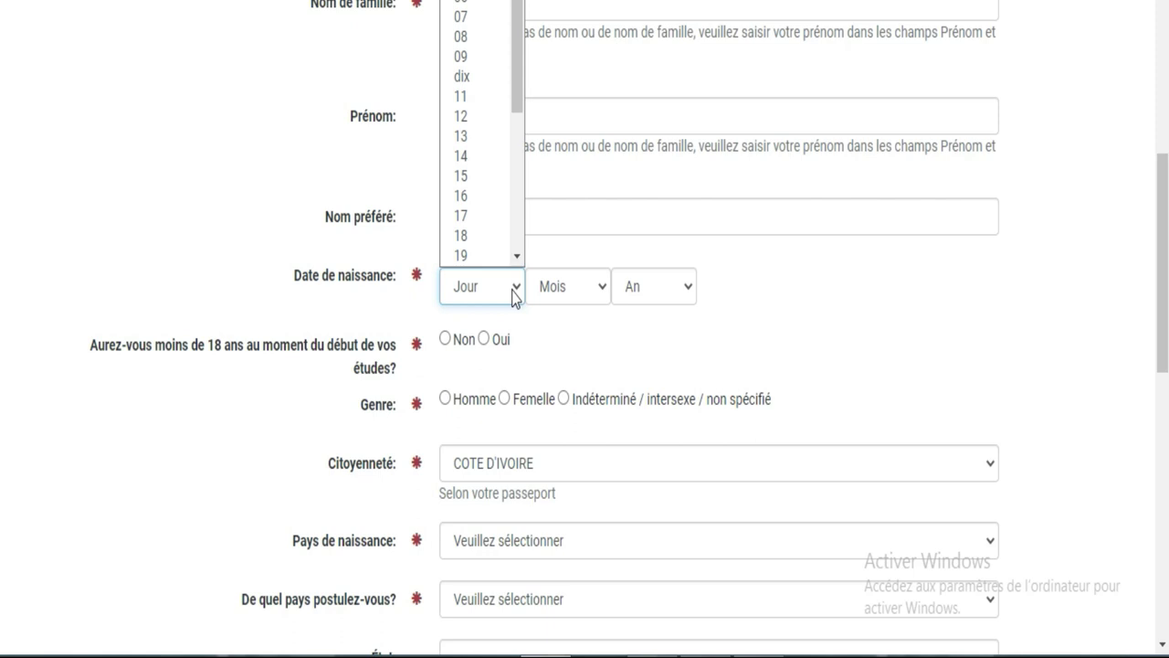
{"action": "left_click", "coordinate": [462, 195]}
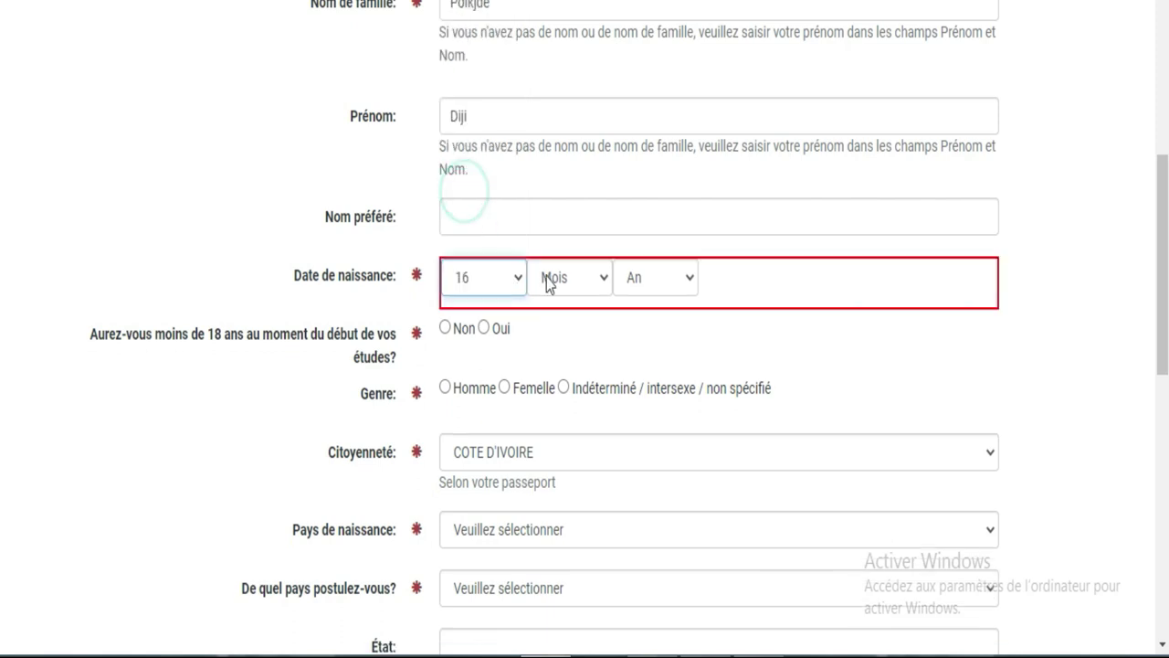
{"action": "left_click", "coordinate": [576, 279]}
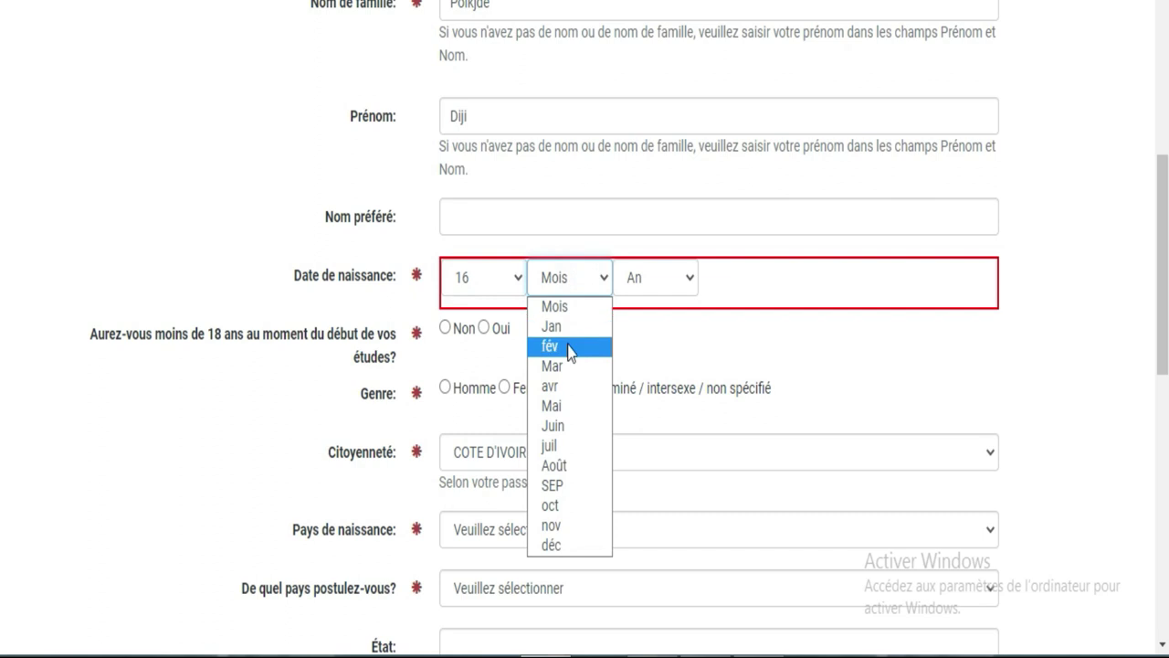
{"action": "left_click", "coordinate": [567, 347]}
{"action": "left_click", "coordinate": [657, 284]}
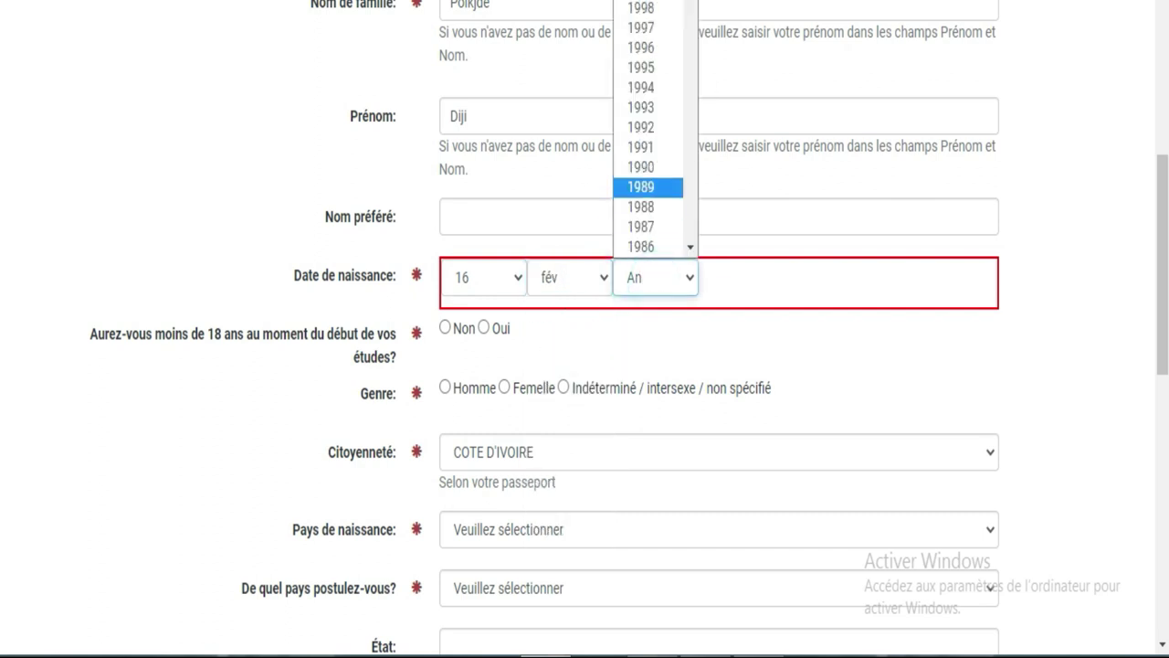
{"action": "type", "text": "2002"}
{"action": "key", "text": "Return"}
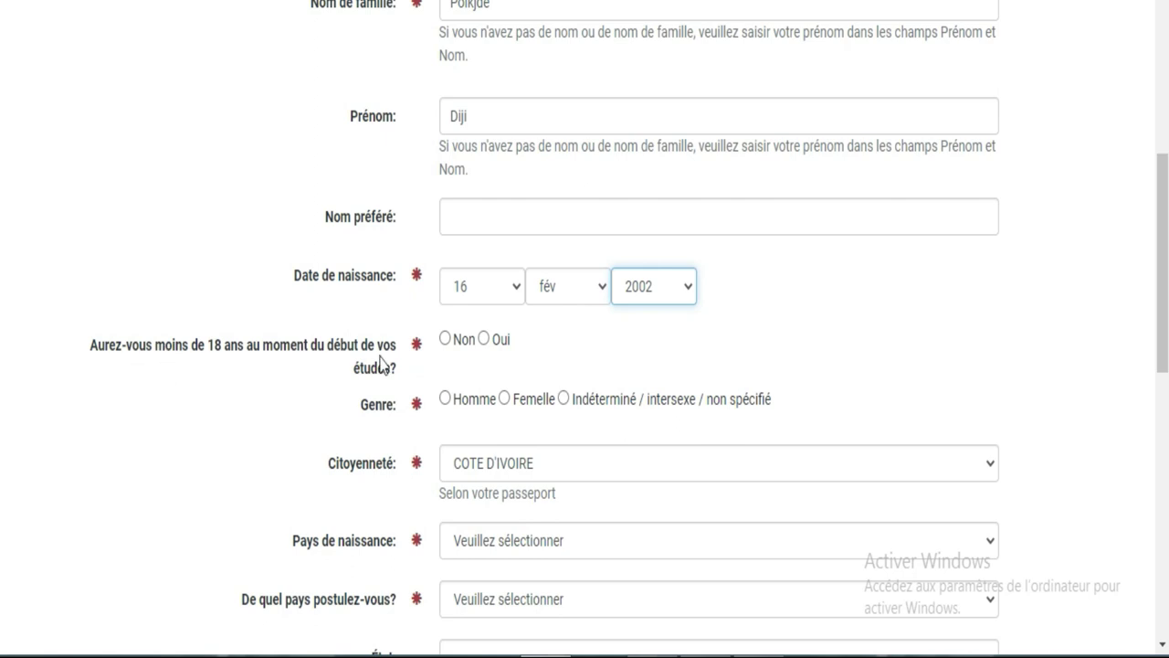
{"action": "left_click", "coordinate": [446, 338]}
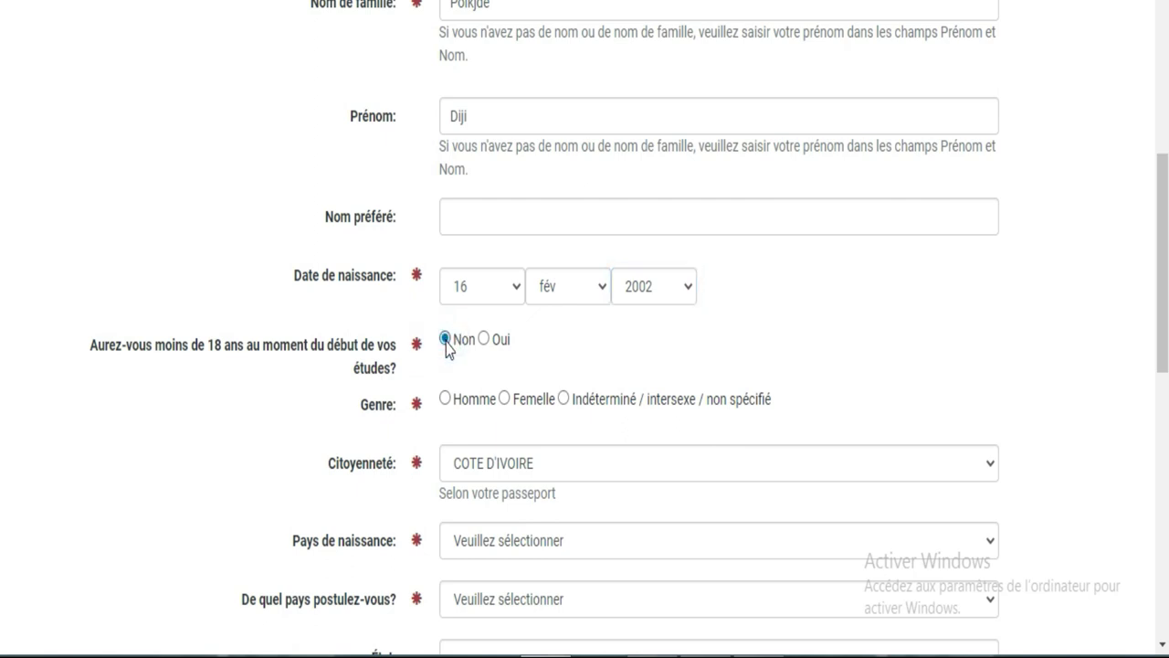
{"action": "left_click", "coordinate": [444, 399]}
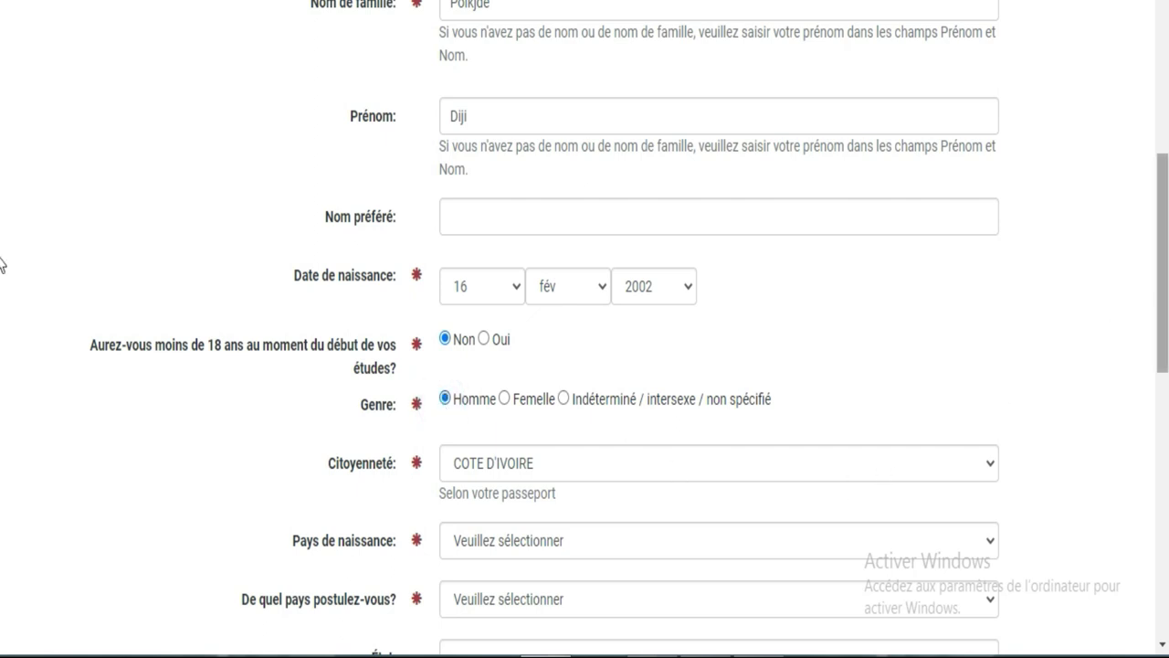
- Set the country of birth to COTE D'IVOIRE
{"action": "scroll", "coordinate": [2, 274], "scroll_direction": "down", "scroll_amount": 2}
{"action": "scroll", "coordinate": [2, 329], "scroll_direction": "down", "scroll_amount": 1}
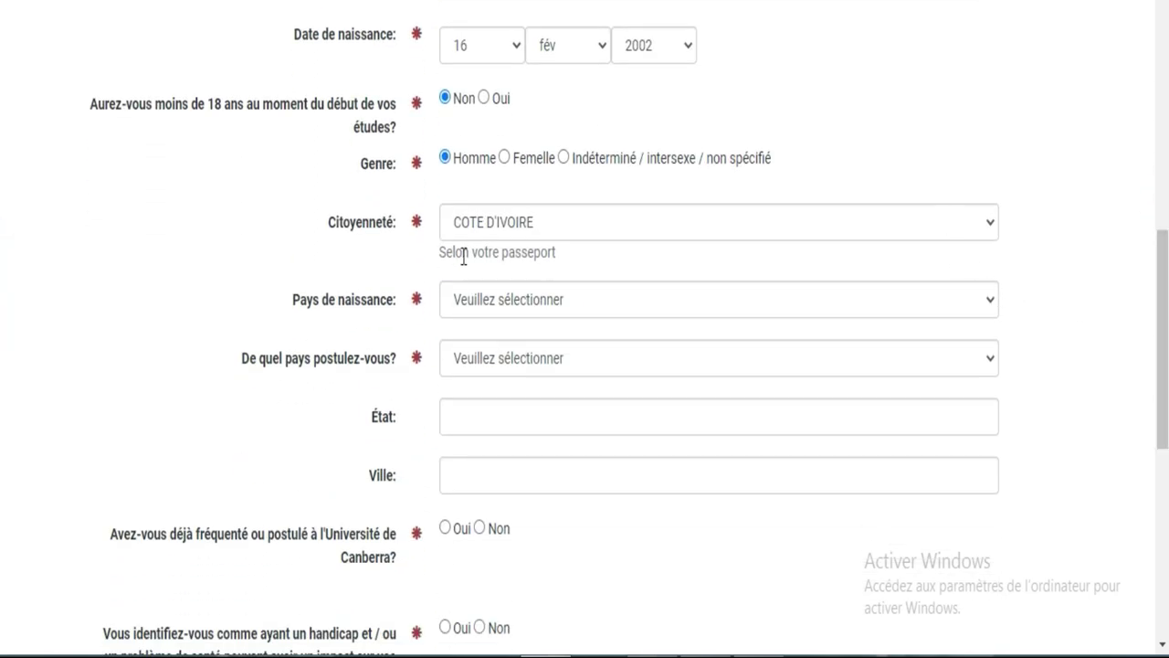
{"action": "left_click", "coordinate": [556, 312]}
{"action": "key", "text": "c"}
{"action": "key", "text": "o"}
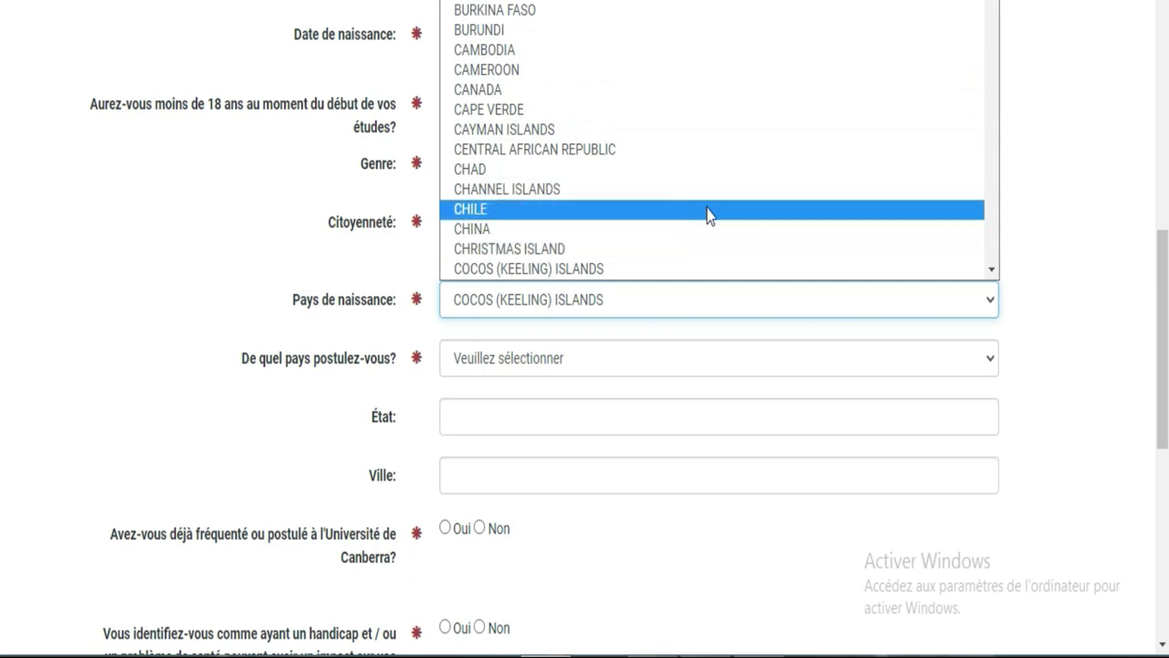
{"action": "left_click", "coordinate": [992, 272]}
{"action": "left_click", "coordinate": [993, 273]}
{"action": "left_click", "coordinate": [754, 219]}
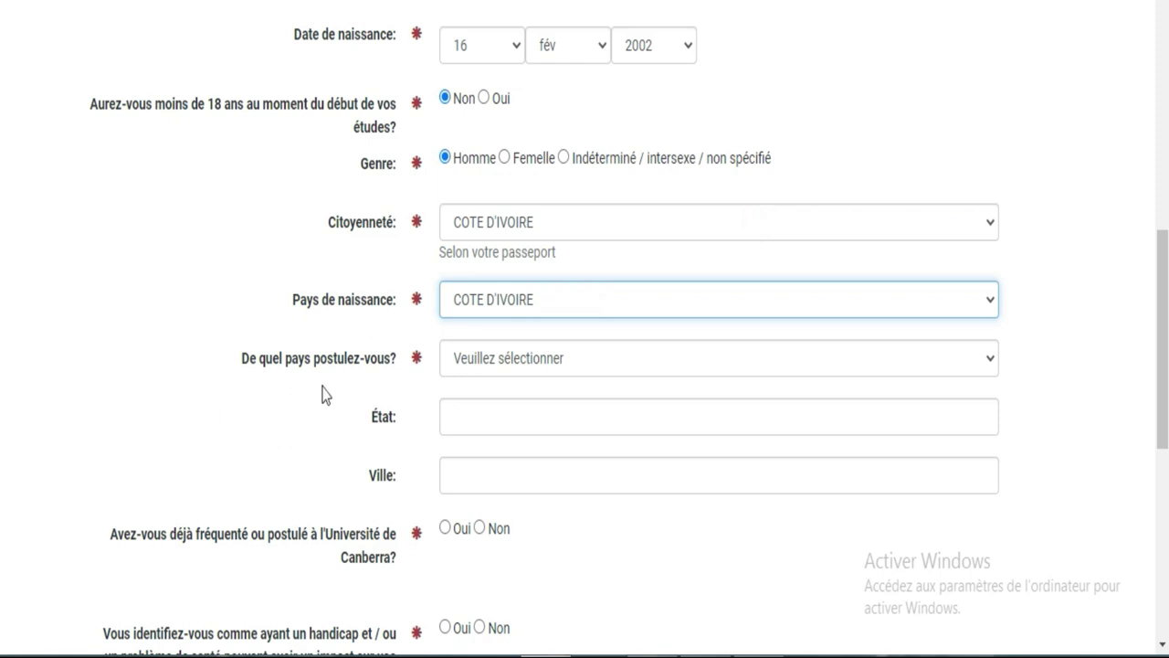
- Set the applying-from country to COTE D'IVOIRE and the city to abidjan
{"action": "left_click", "coordinate": [599, 365]}
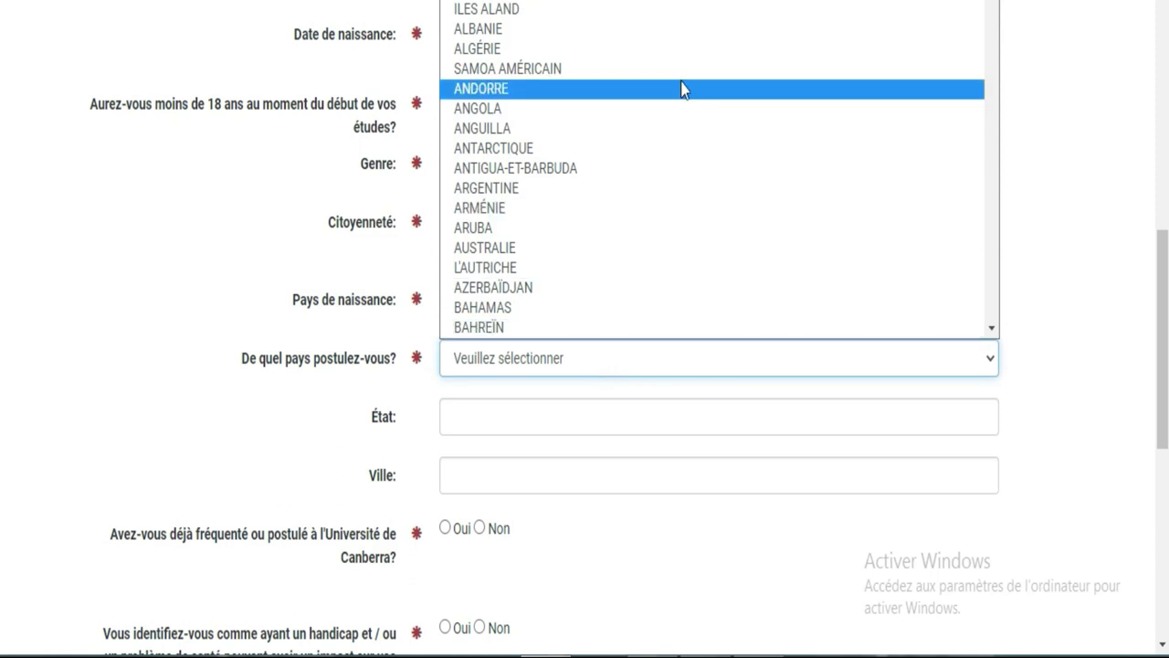
{"action": "type", "text": "cot"}
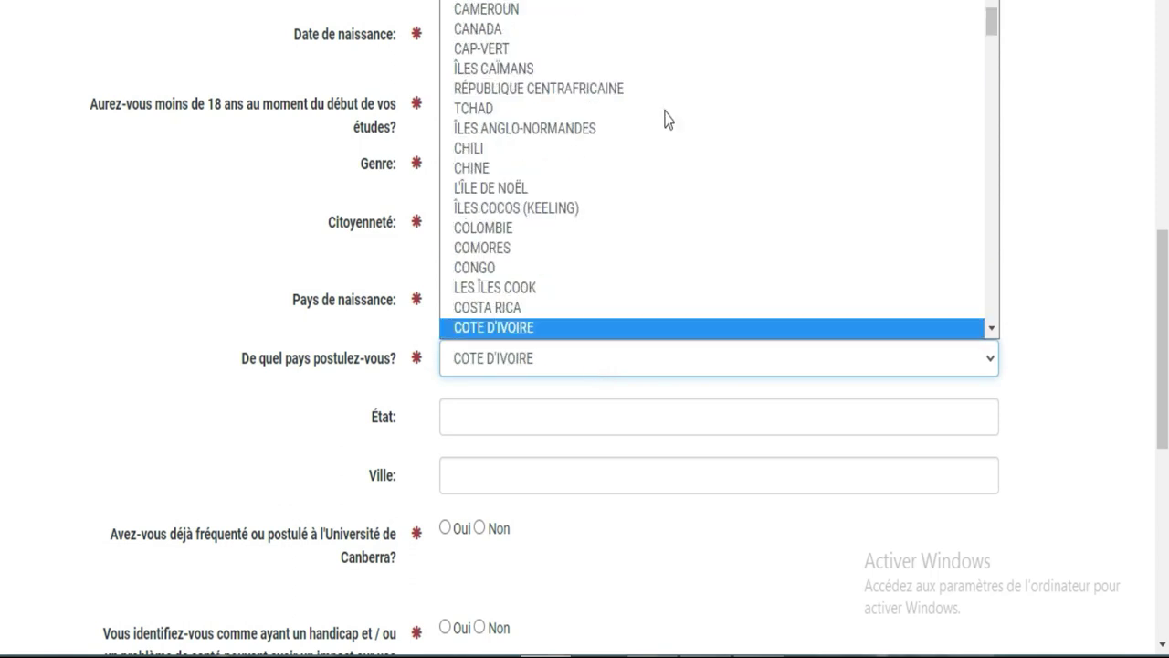
{"action": "left_click", "coordinate": [632, 329]}
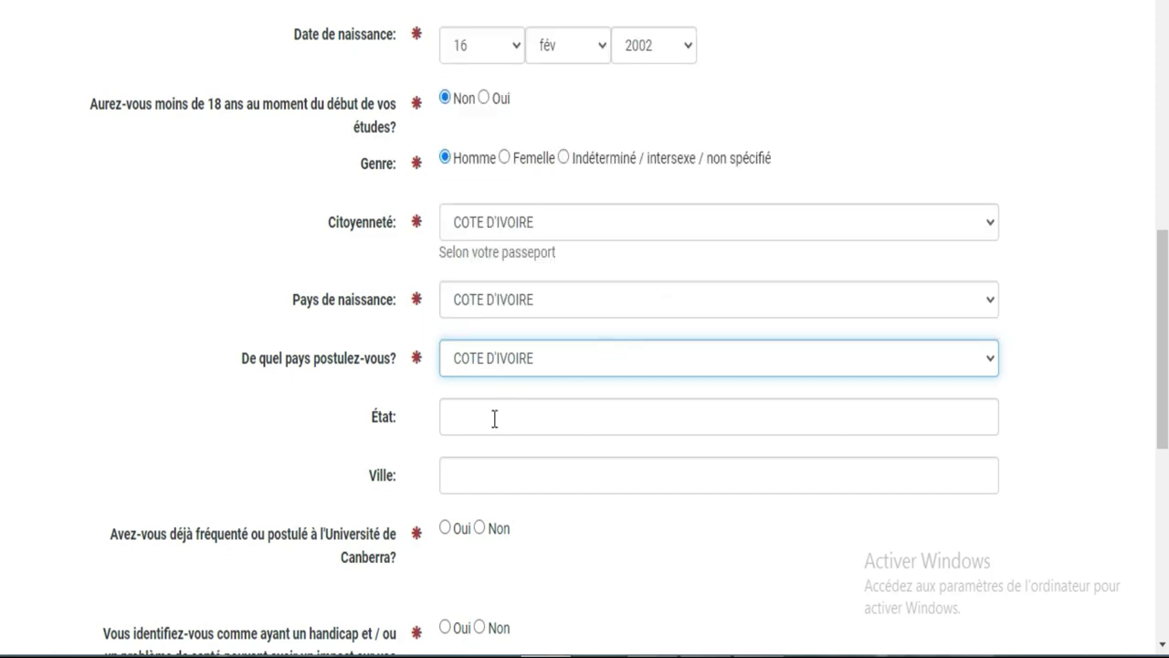
{"action": "left_click", "coordinate": [558, 416]}
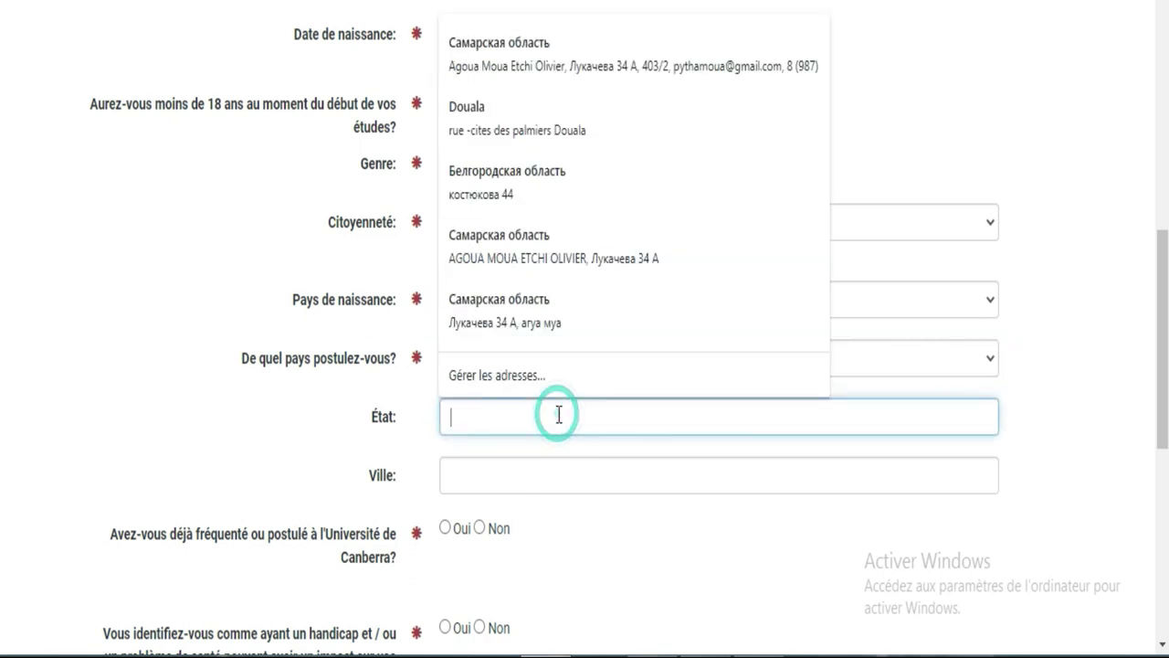
{"action": "left_click", "coordinate": [503, 473]}
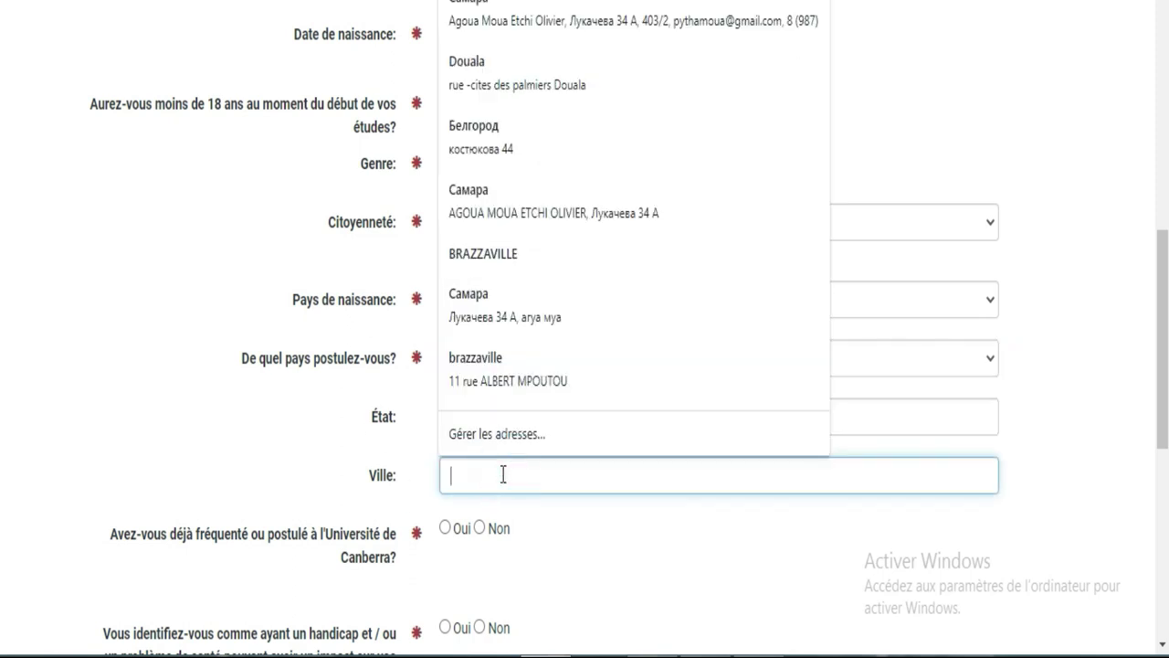
{"action": "type", "text": "abidjan"}
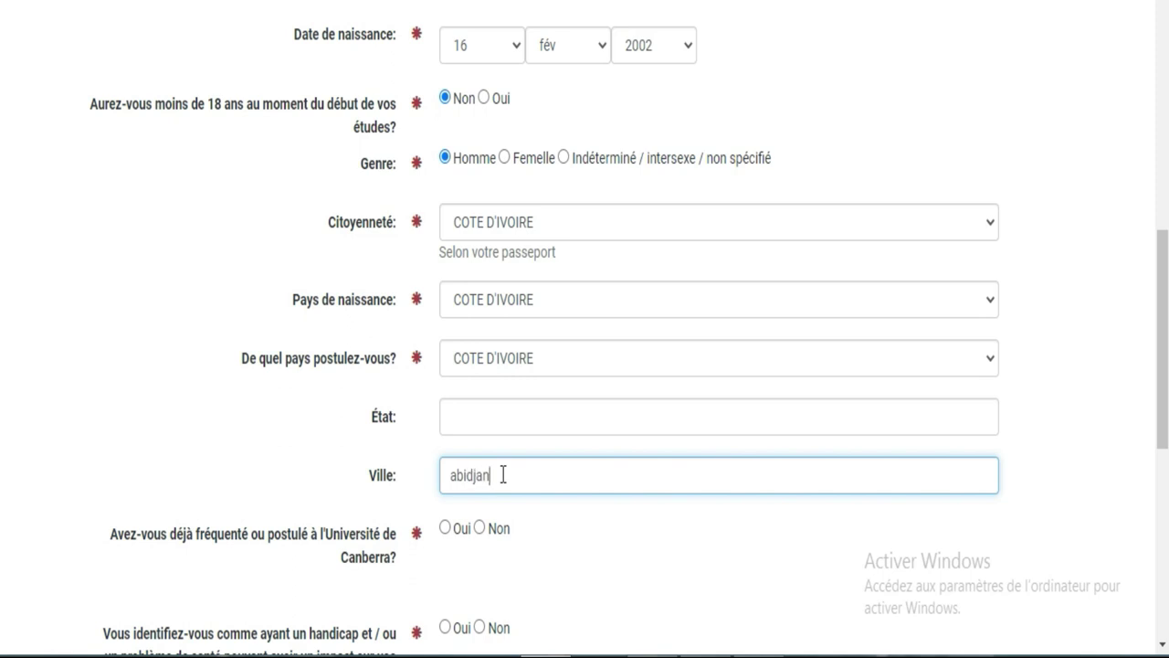
- Answer Non to prior University of Canberra attendance and the disability question, then save
{"action": "scroll", "coordinate": [0, 424], "scroll_direction": "down", "scroll_amount": 2}
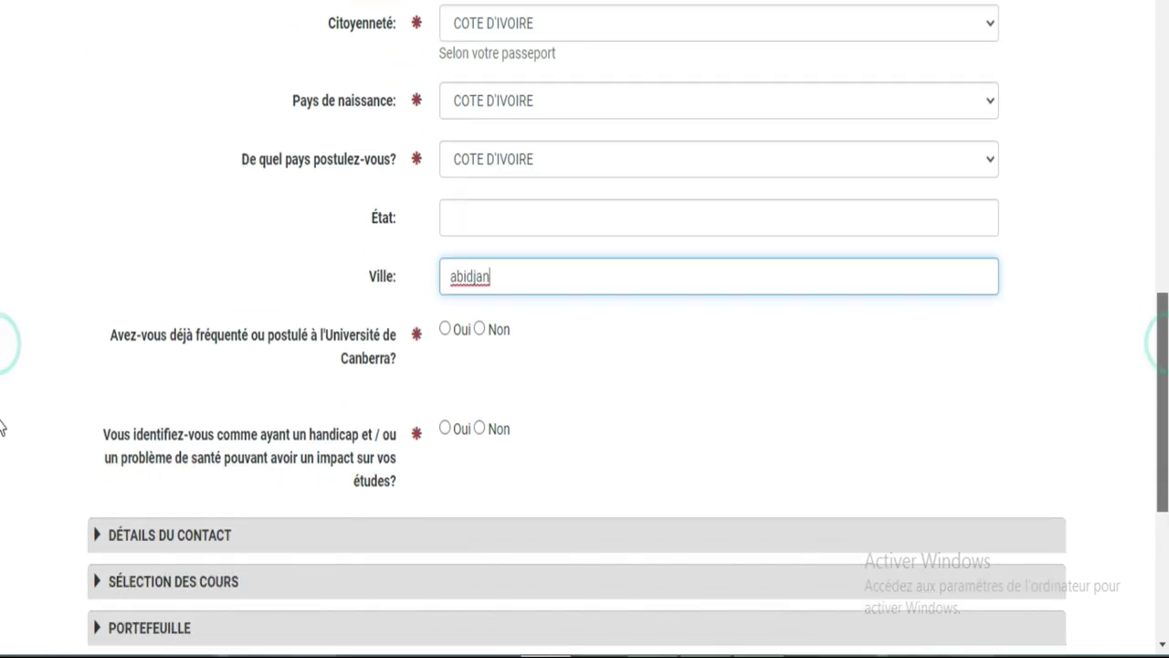
{"action": "scroll", "coordinate": [1, 425], "scroll_direction": "down", "scroll_amount": 1}
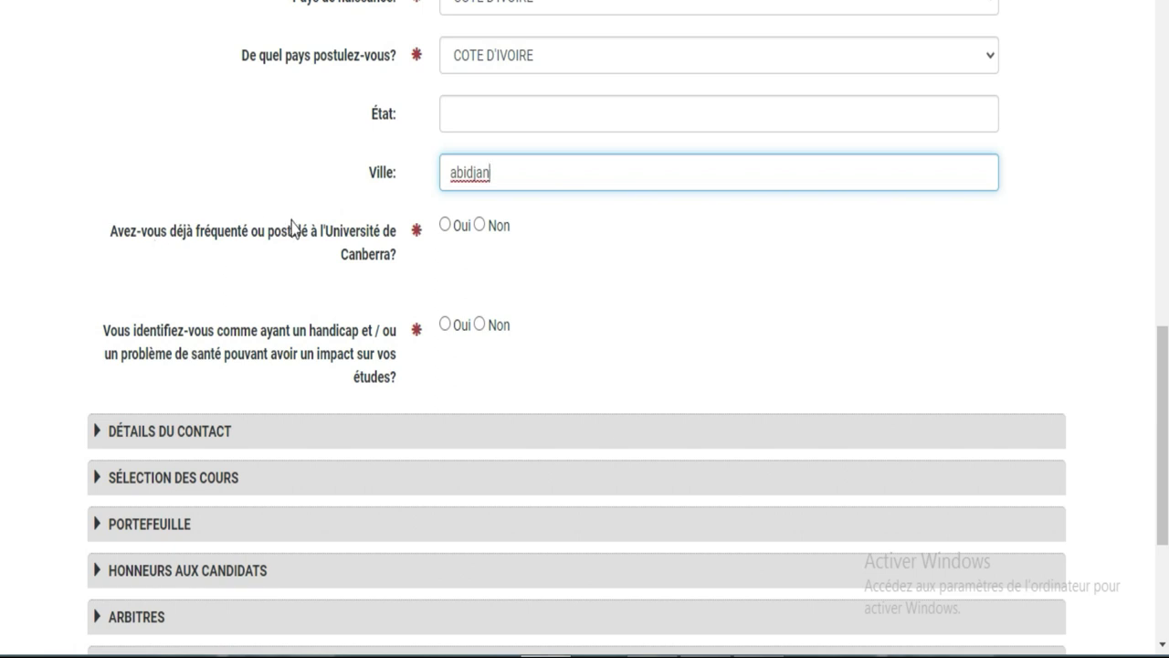
{"action": "left_click", "coordinate": [479, 226]}
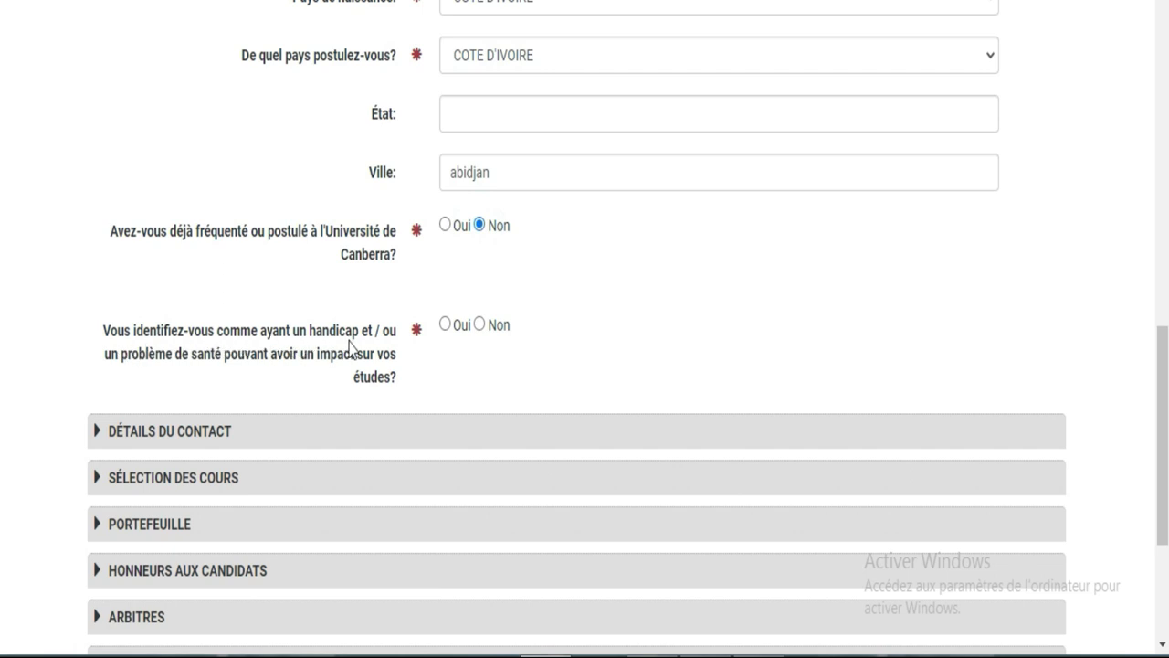
{"action": "left_click", "coordinate": [479, 329]}
{"action": "scroll", "coordinate": [2, 366], "scroll_direction": "down", "scroll_amount": 3}
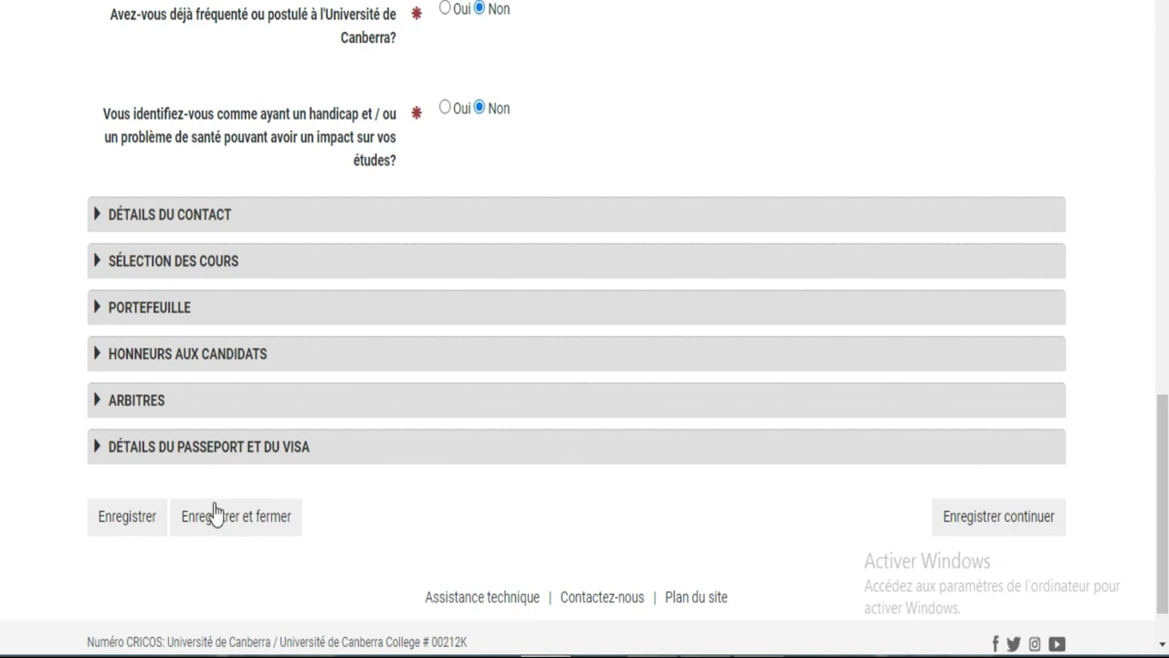
{"action": "left_click", "coordinate": [974, 527]}
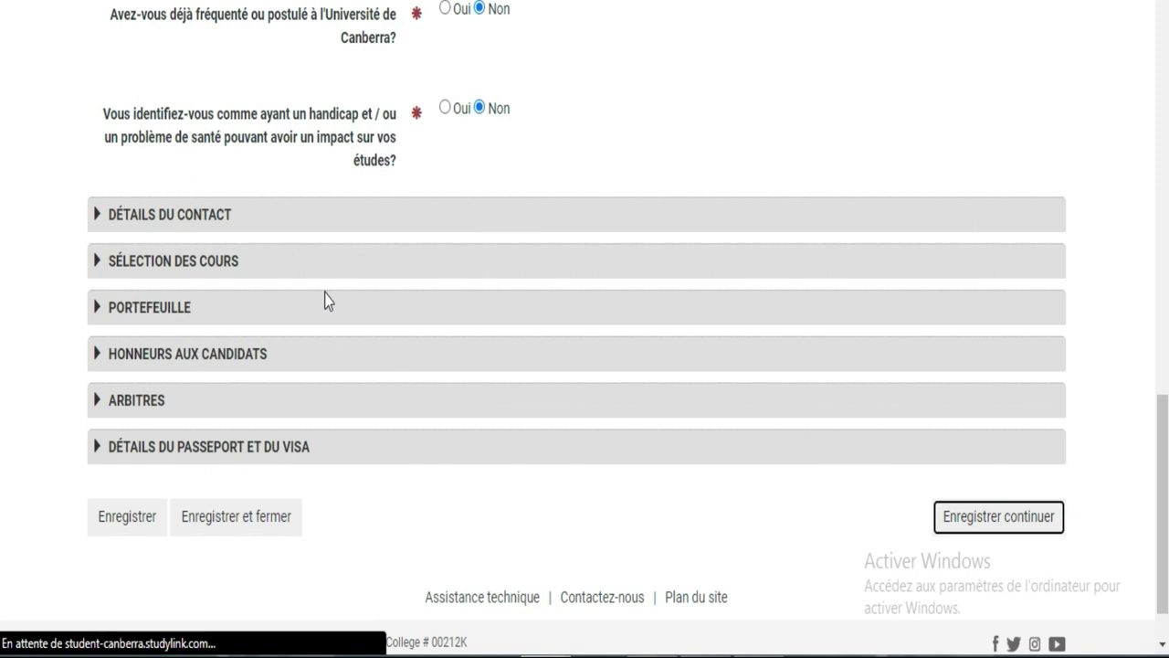
{"action": "scroll", "coordinate": [2, 185], "scroll_direction": "up", "scroll_amount": 3}
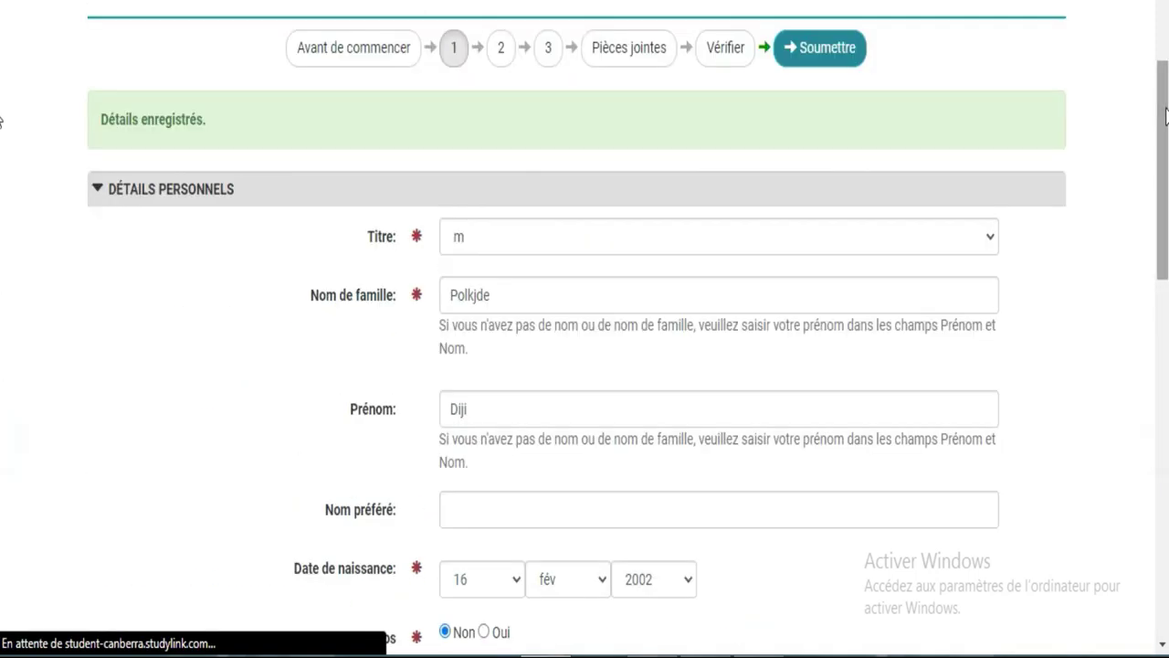
{"action": "scroll", "coordinate": [1, 114], "scroll_direction": "down", "scroll_amount": 5}
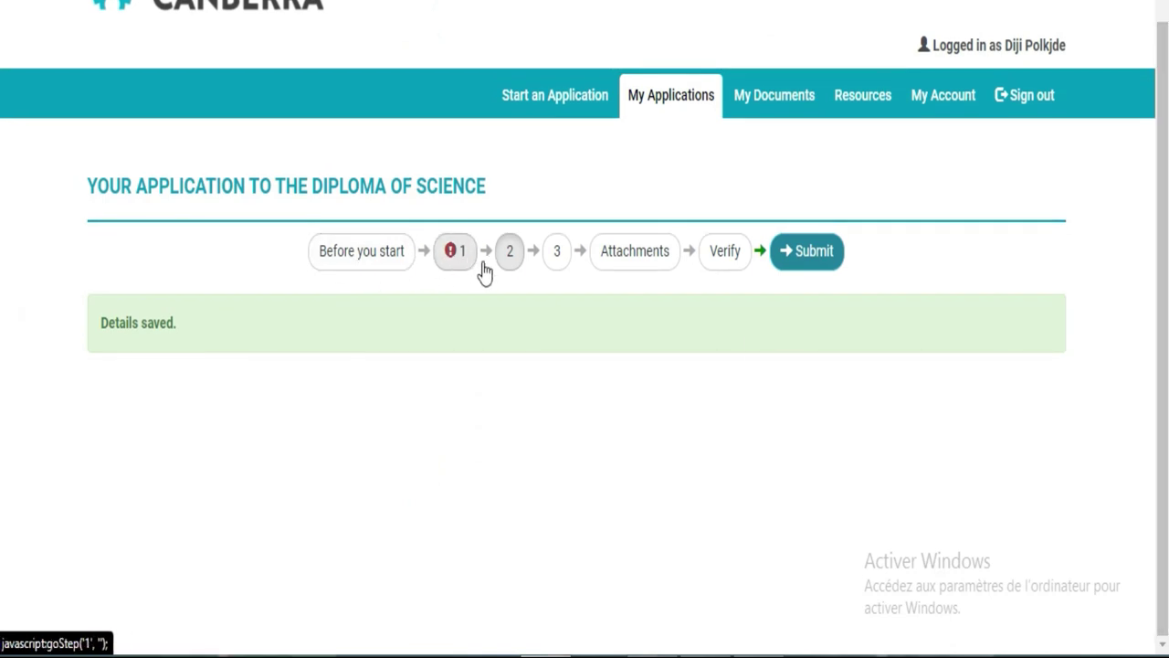
{"action": "left_click", "coordinate": [459, 265]}
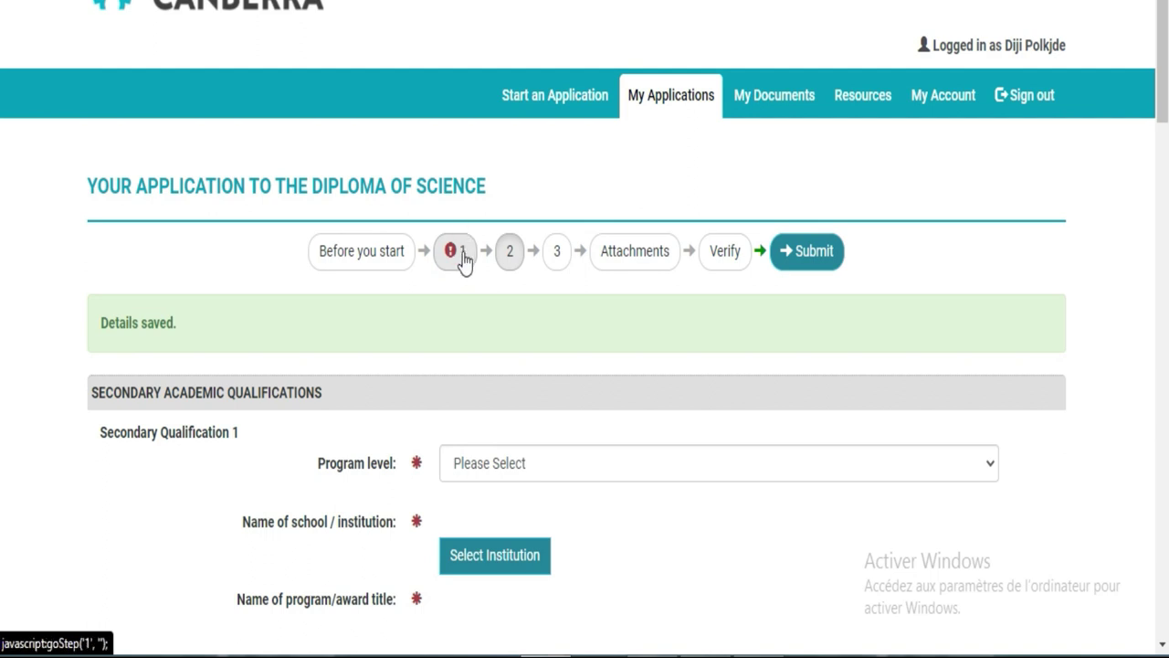
- Go back to step 1 via the progress bar, confirm with OK, and expand Contact Details
{"action": "left_click", "coordinate": [466, 264]}
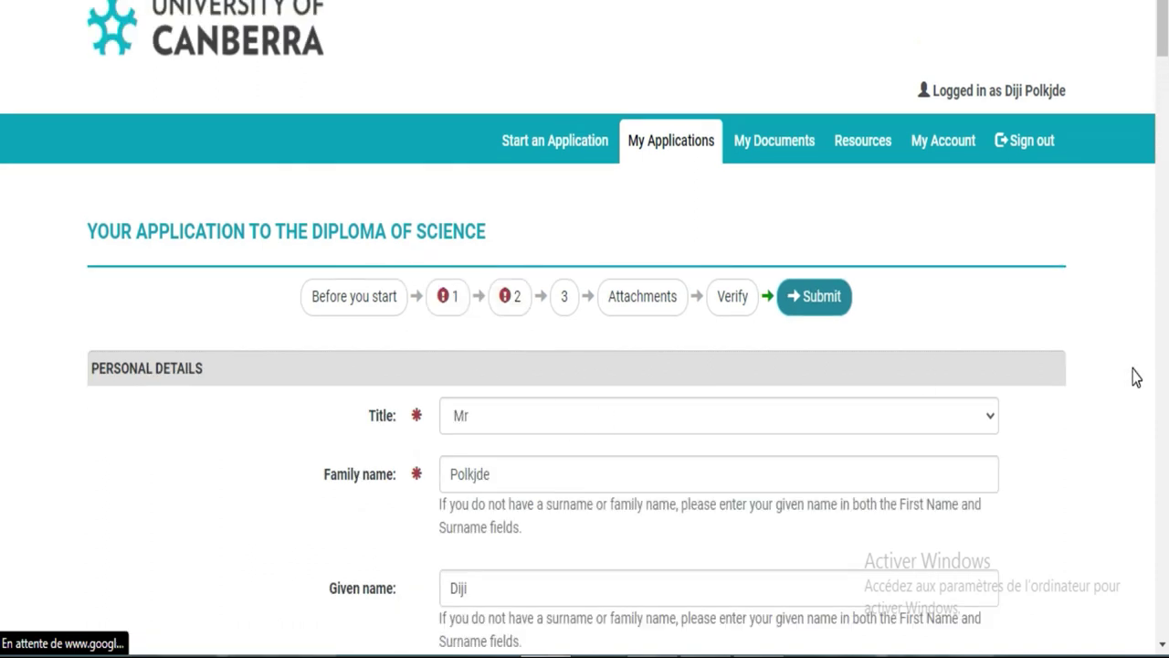
{"action": "scroll", "coordinate": [1, 110], "scroll_direction": "down", "scroll_amount": 5}
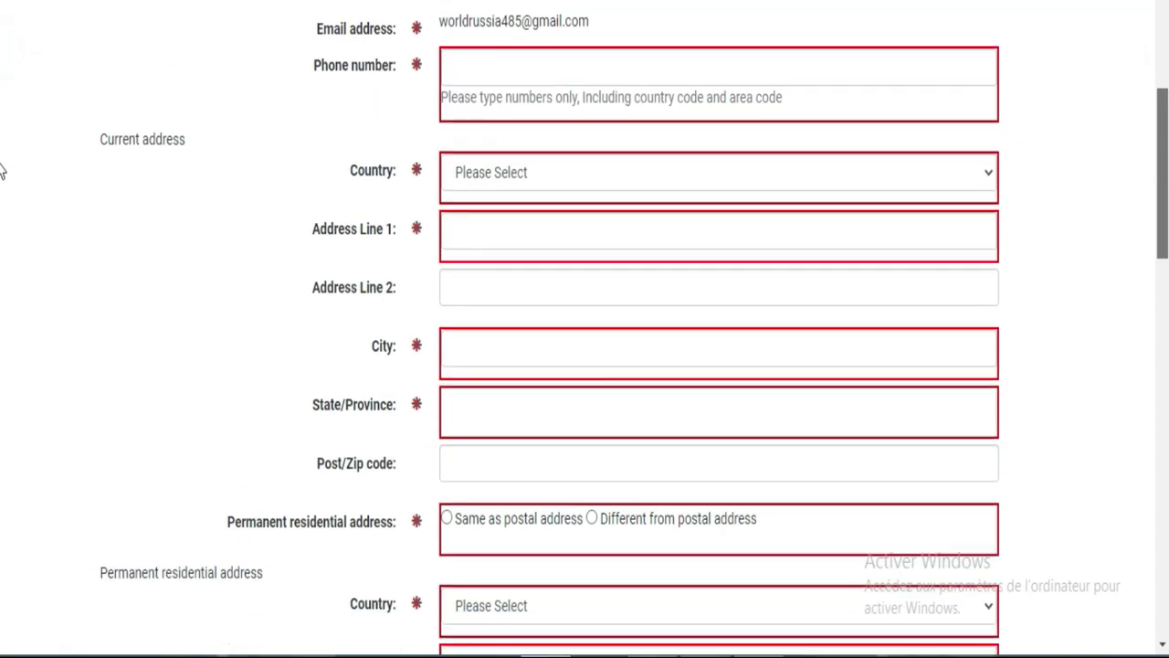
{"action": "scroll", "coordinate": [2, 160], "scroll_direction": "up", "scroll_amount": 3}
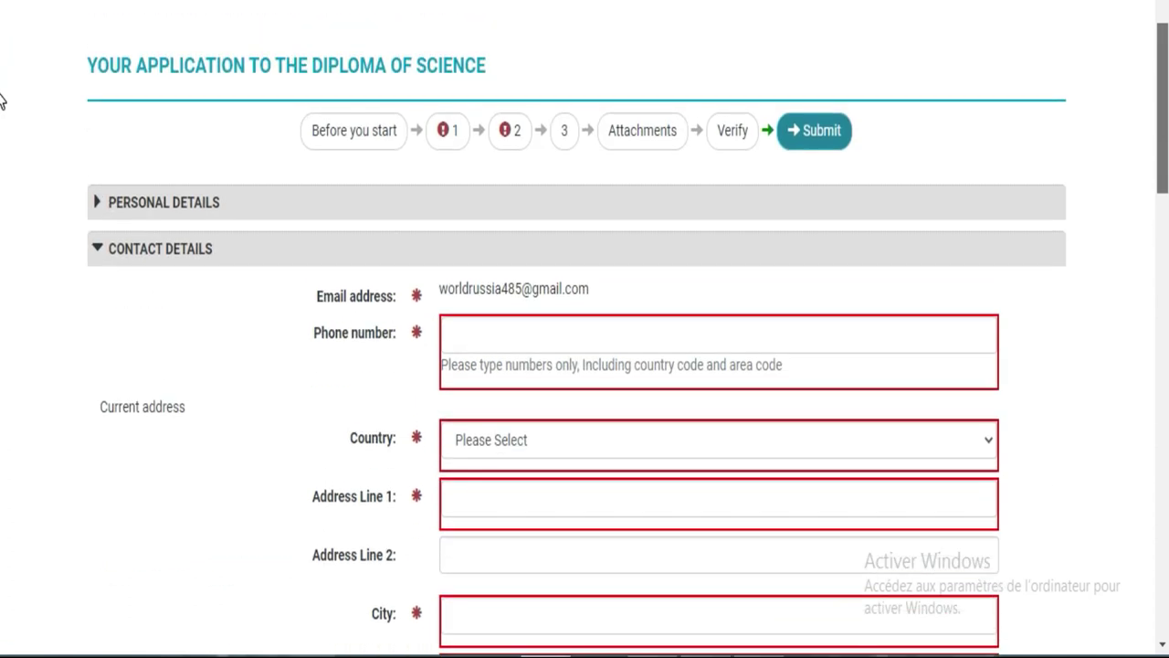
{"action": "left_click", "coordinate": [447, 137]}
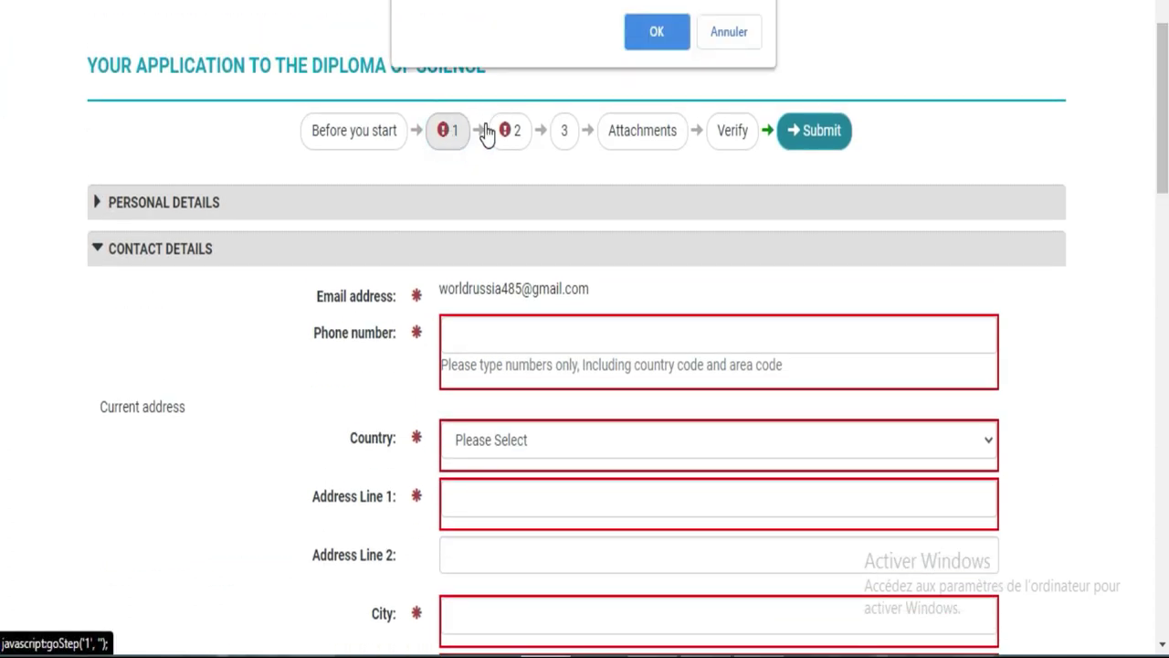
{"action": "left_click", "coordinate": [669, 43]}
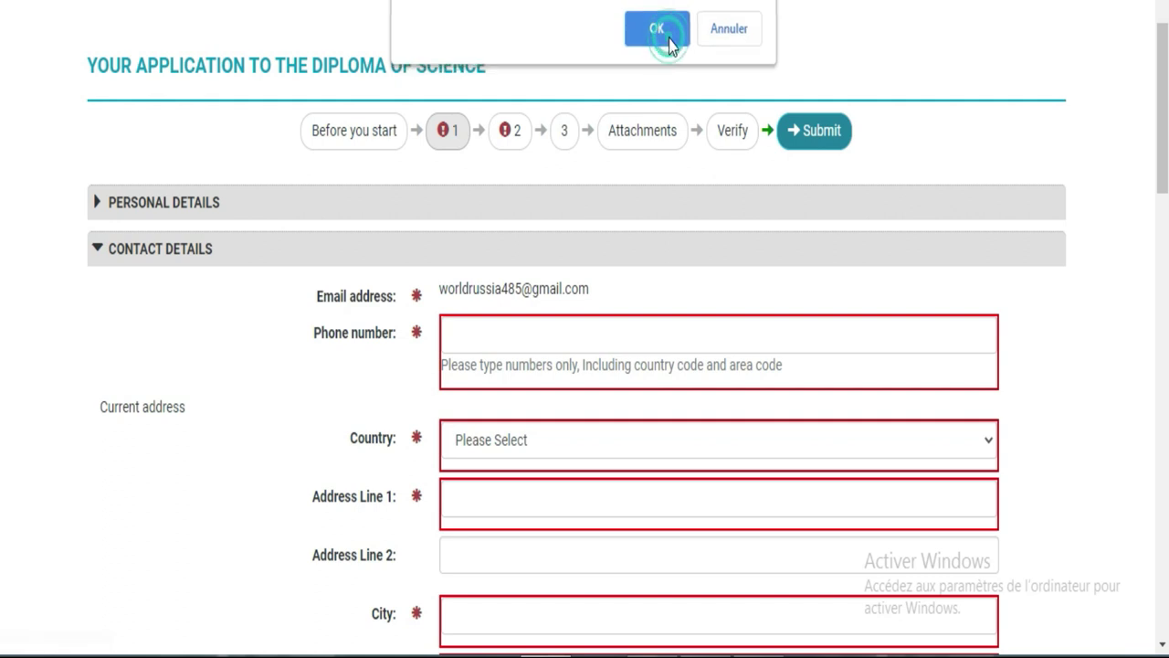
{"action": "left_click", "coordinate": [446, 155]}
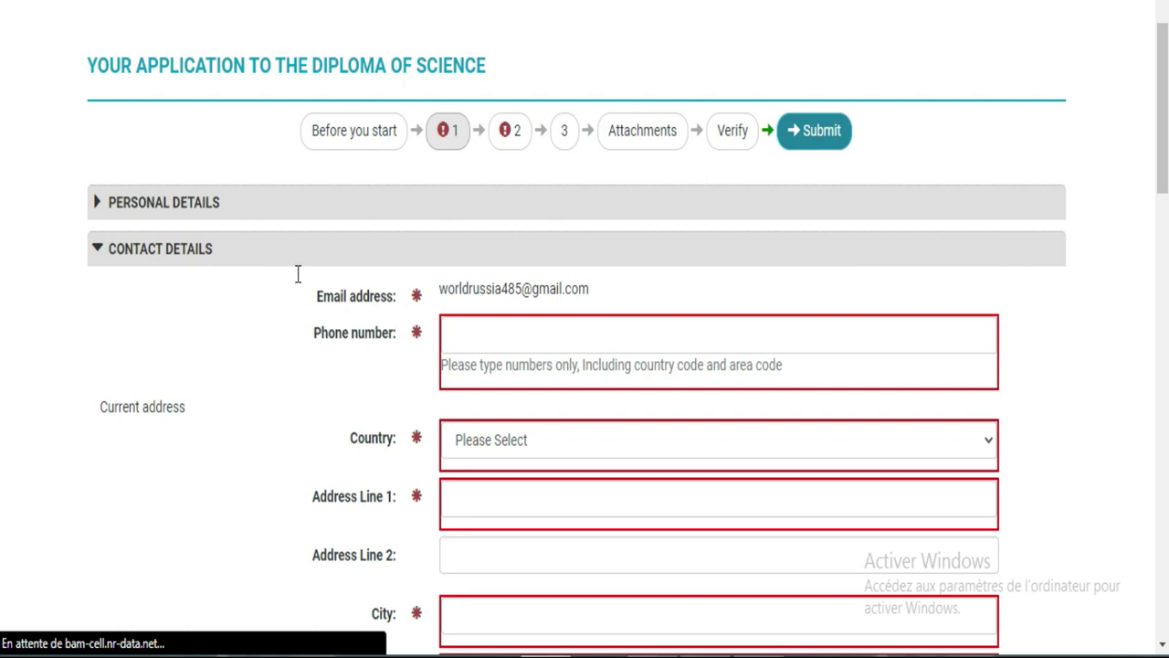
{"action": "left_click", "coordinate": [334, 446]}
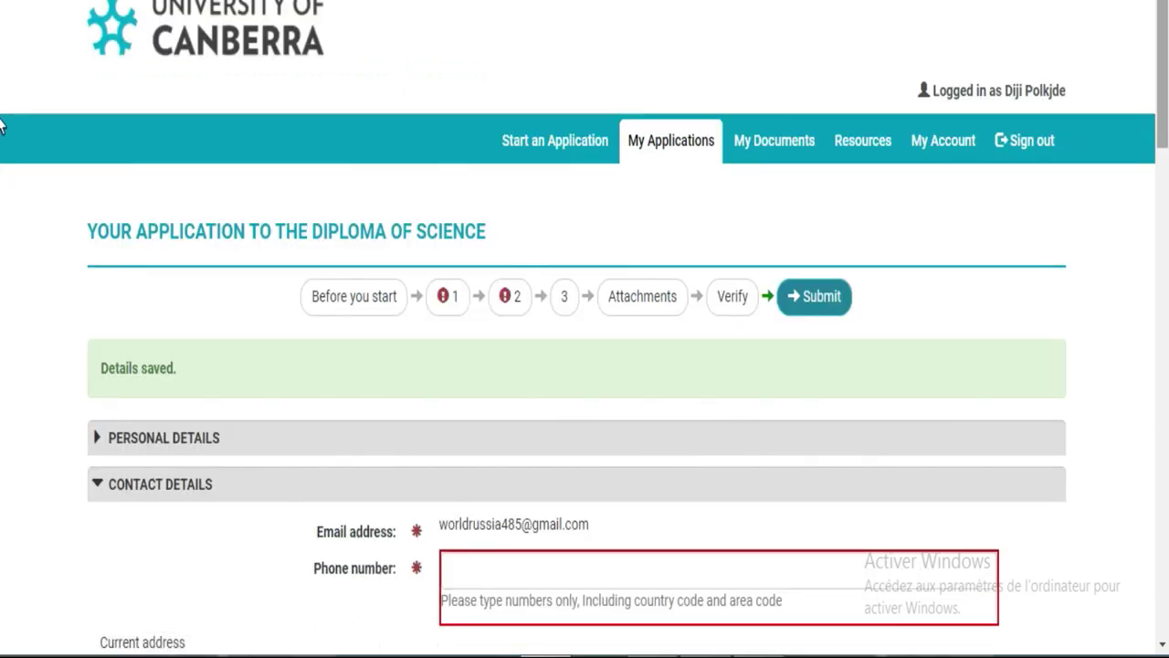
{"action": "scroll", "coordinate": [2, 128], "scroll_direction": "down", "scroll_amount": 5}
{"action": "scroll", "coordinate": [2, 229], "scroll_direction": "up", "scroll_amount": 2}
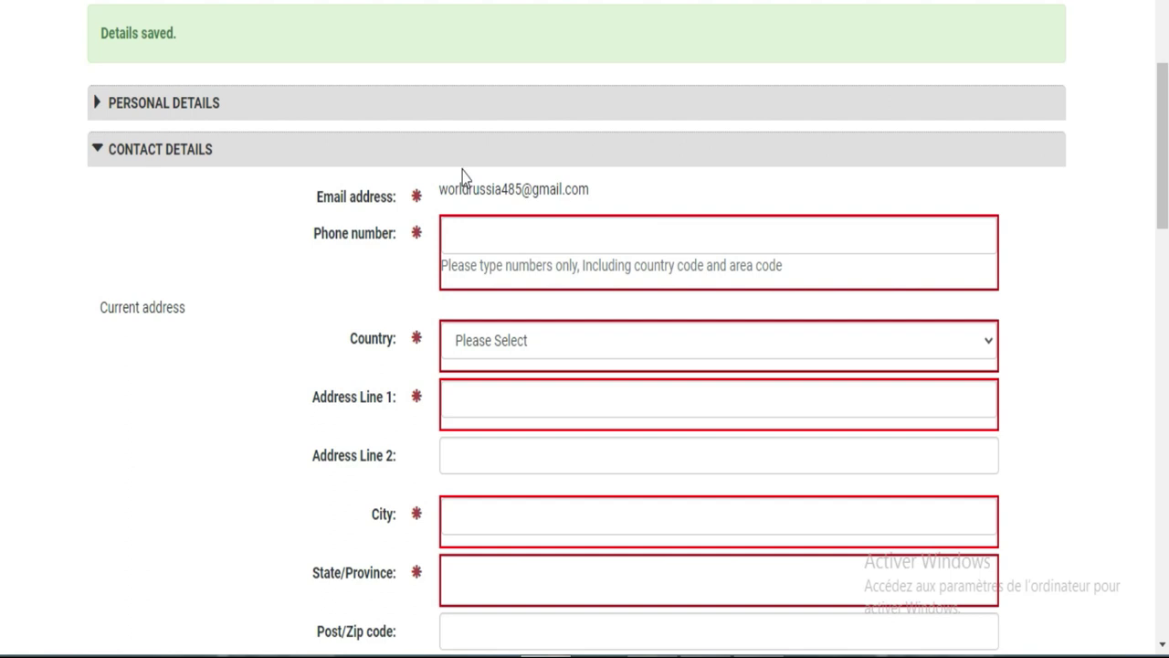
- Enter the phone number and set the current address country to COTE D'IVOIRE
{"action": "left_click", "coordinate": [550, 238]}
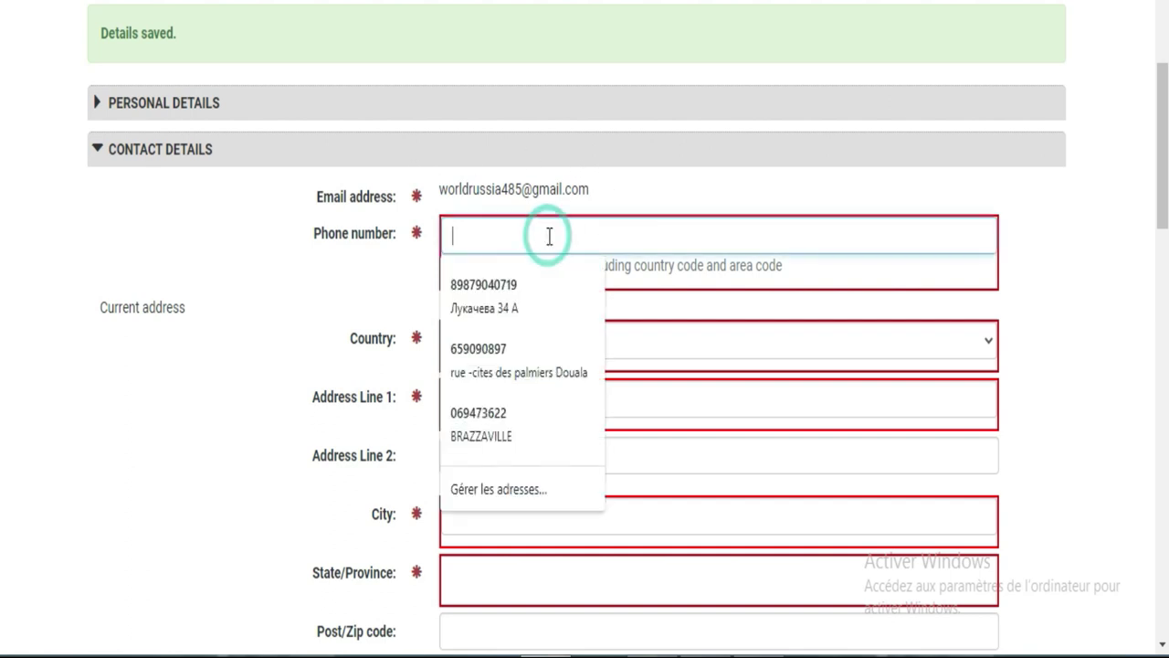
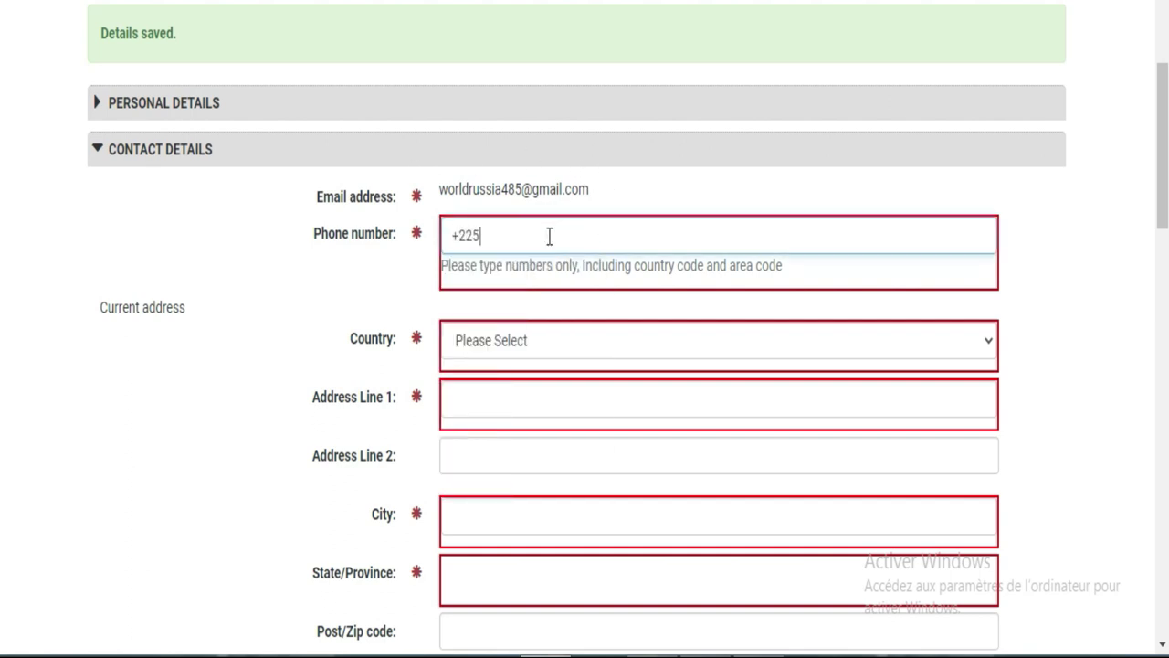
{"action": "left_click", "coordinate": [588, 345]}
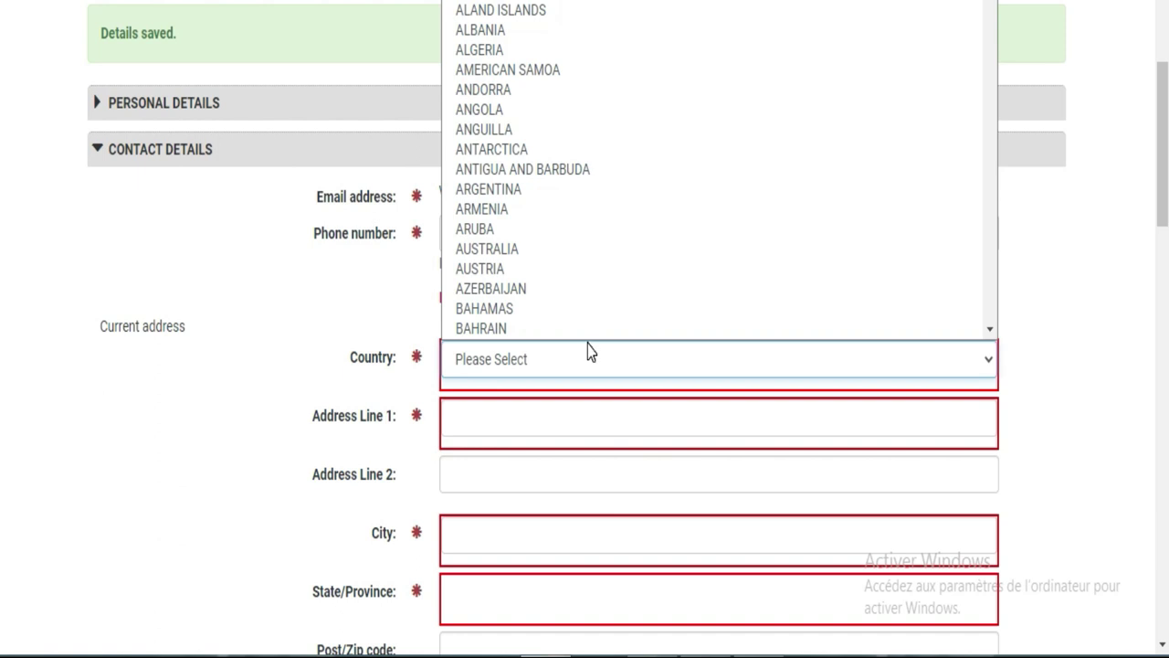
{"action": "type", "text": "cot"}
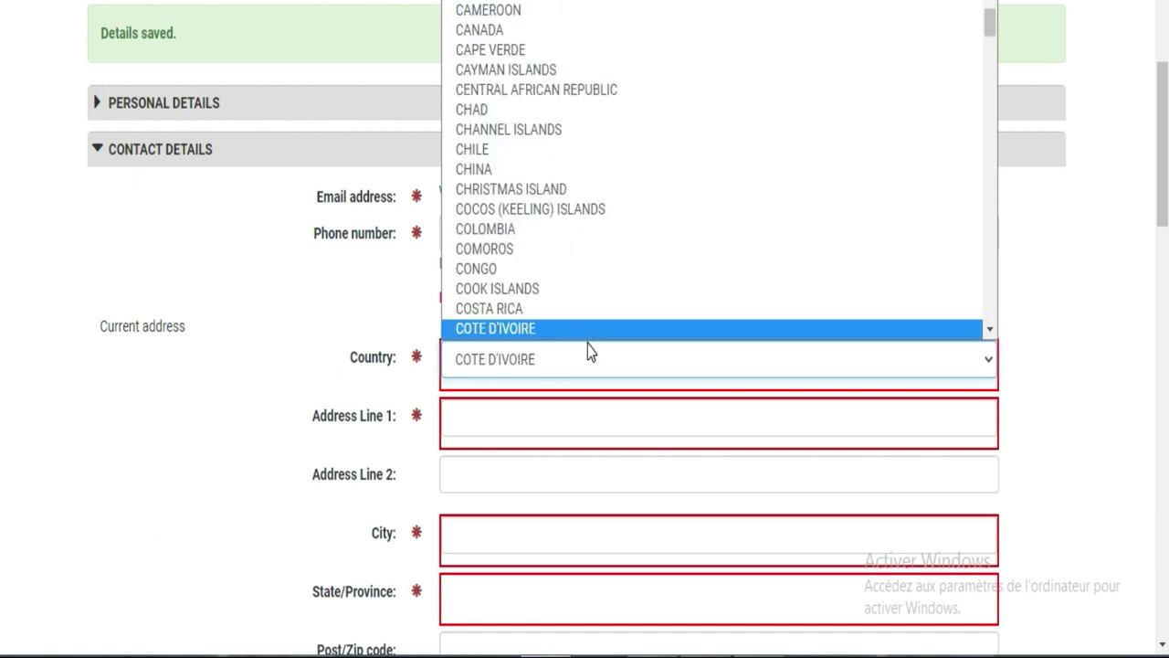
{"action": "left_click", "coordinate": [537, 329]}
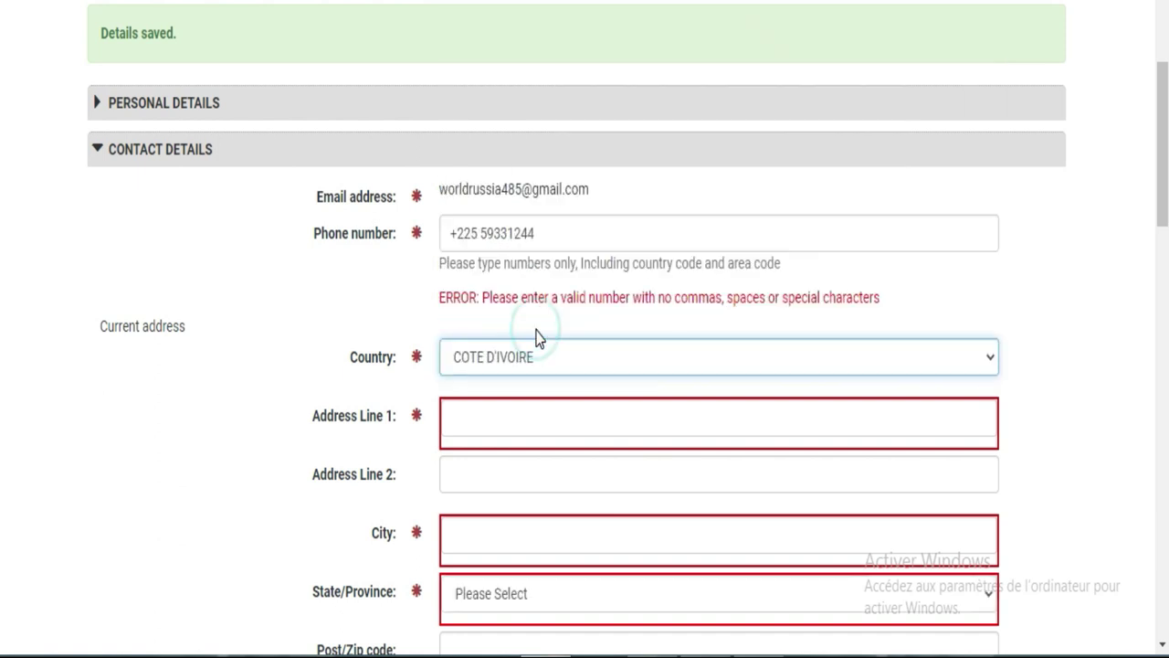
- Type the street address into Address Line 1
{"action": "left_click", "coordinate": [495, 416]}
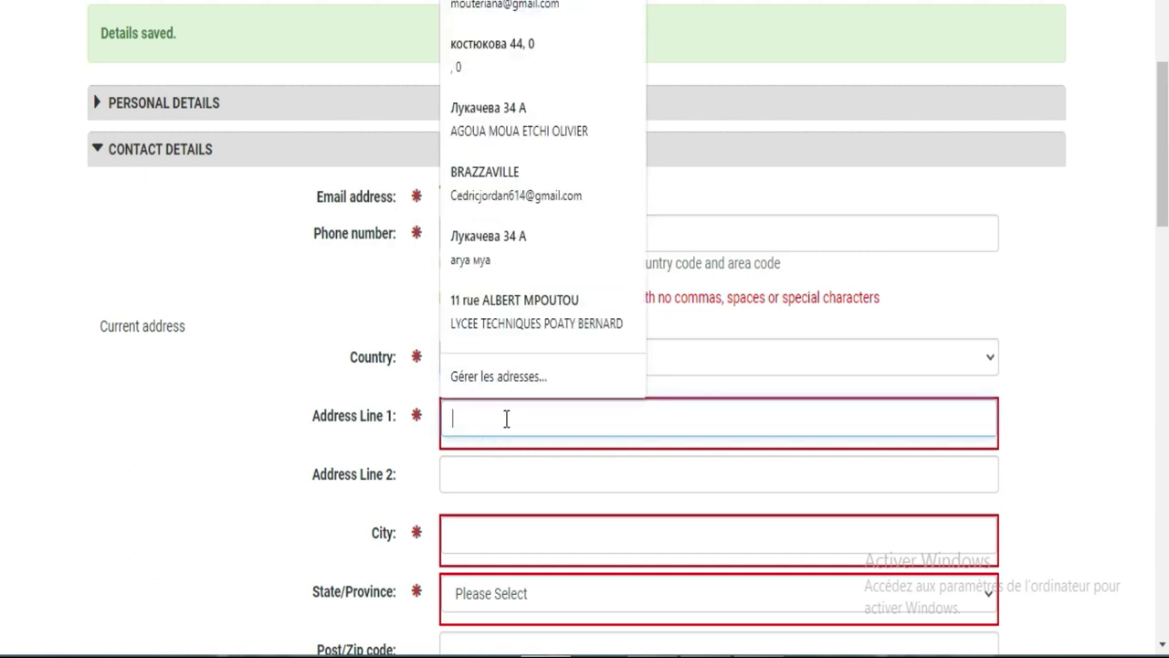
{"action": "scroll", "coordinate": [2, 197], "scroll_direction": "down", "scroll_amount": 1}
{"action": "scroll", "coordinate": [2, 206], "scroll_direction": "down", "scroll_amount": 3}
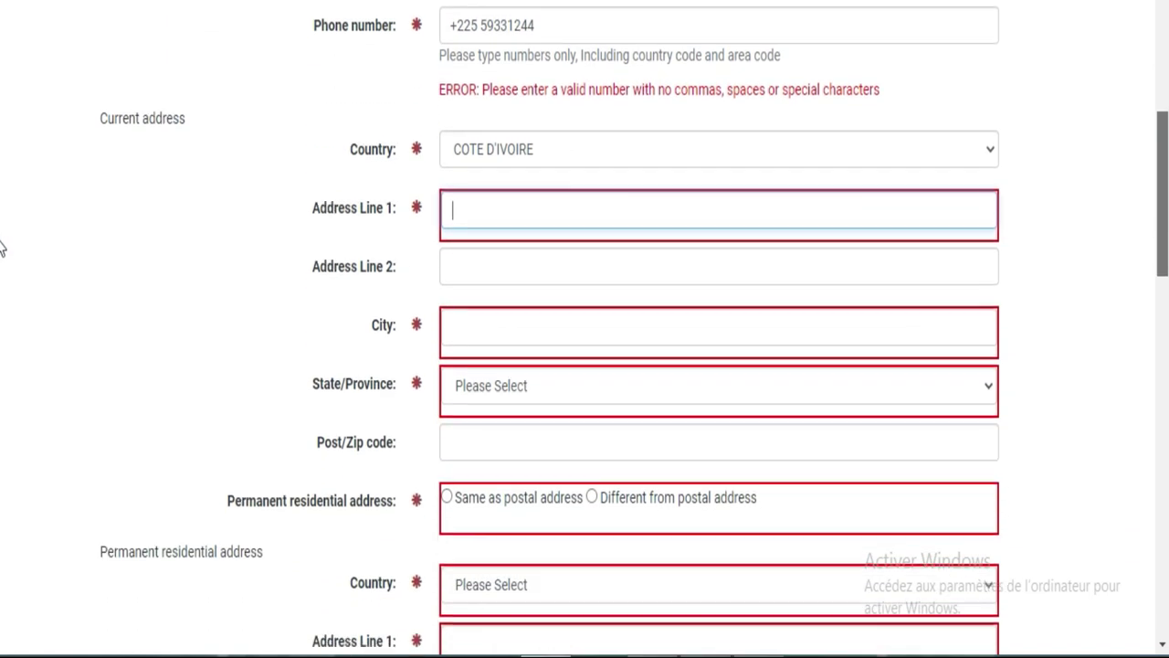
{"action": "scroll", "coordinate": [2, 242], "scroll_direction": "up", "scroll_amount": 1}
{"action": "scroll", "coordinate": [2, 235], "scroll_direction": "down", "scroll_amount": 2}
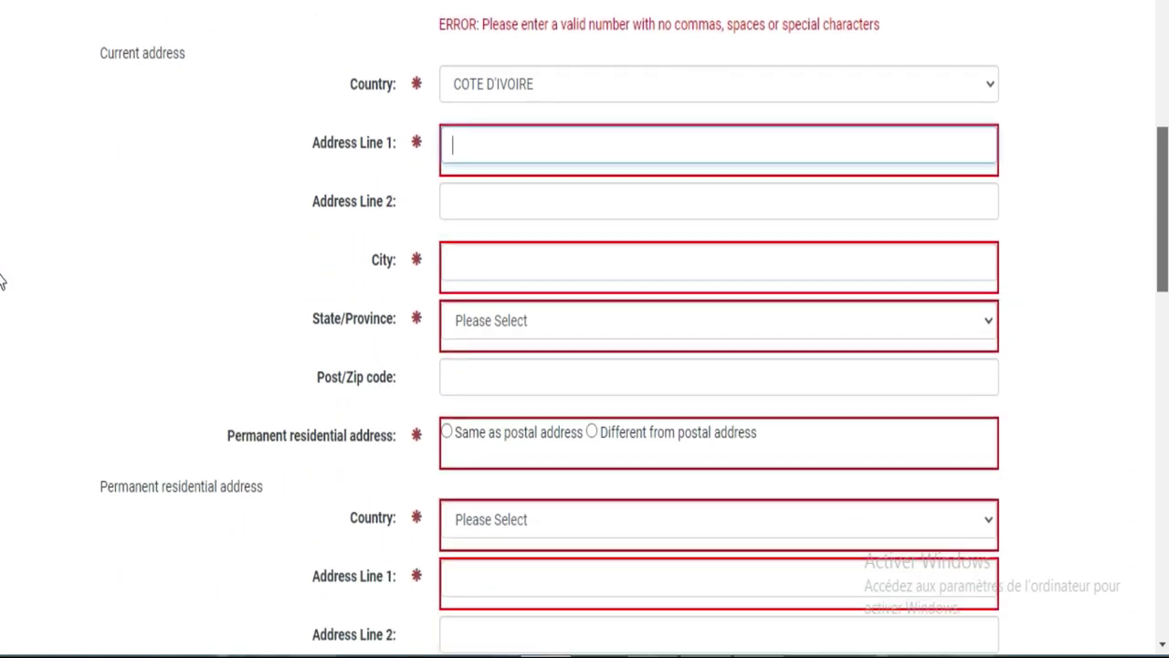
{"action": "scroll", "coordinate": [2, 274], "scroll_direction": "up", "scroll_amount": 1}
{"action": "scroll", "coordinate": [2, 256], "scroll_direction": "up", "scroll_amount": 2}
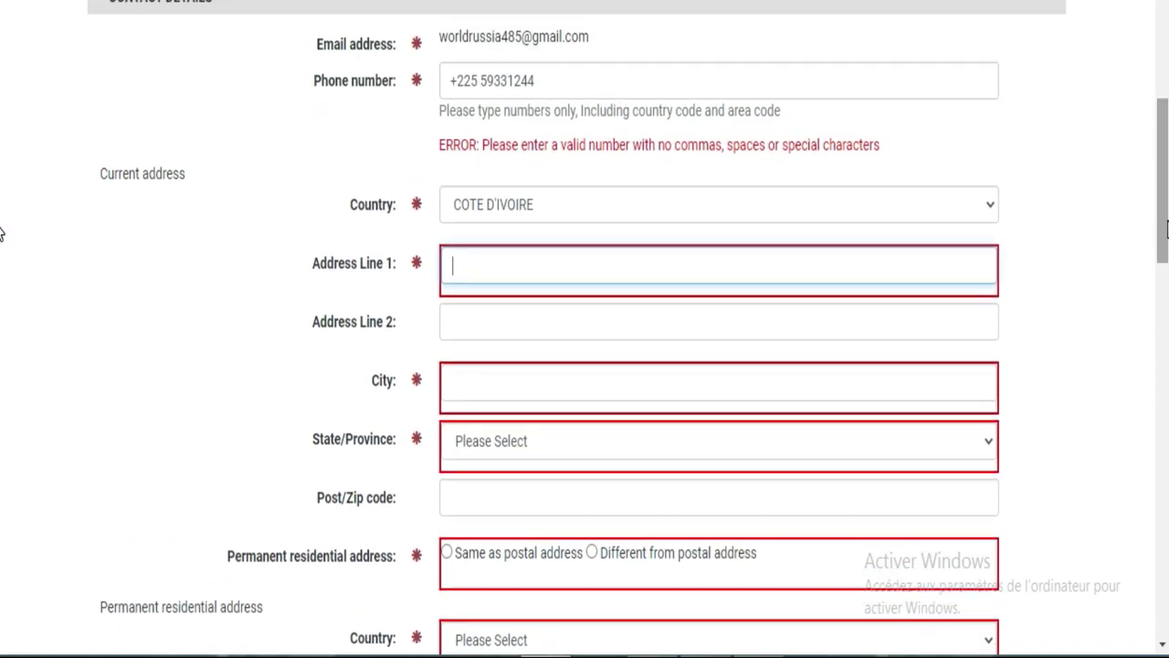
{"action": "left_click", "coordinate": [484, 260]}
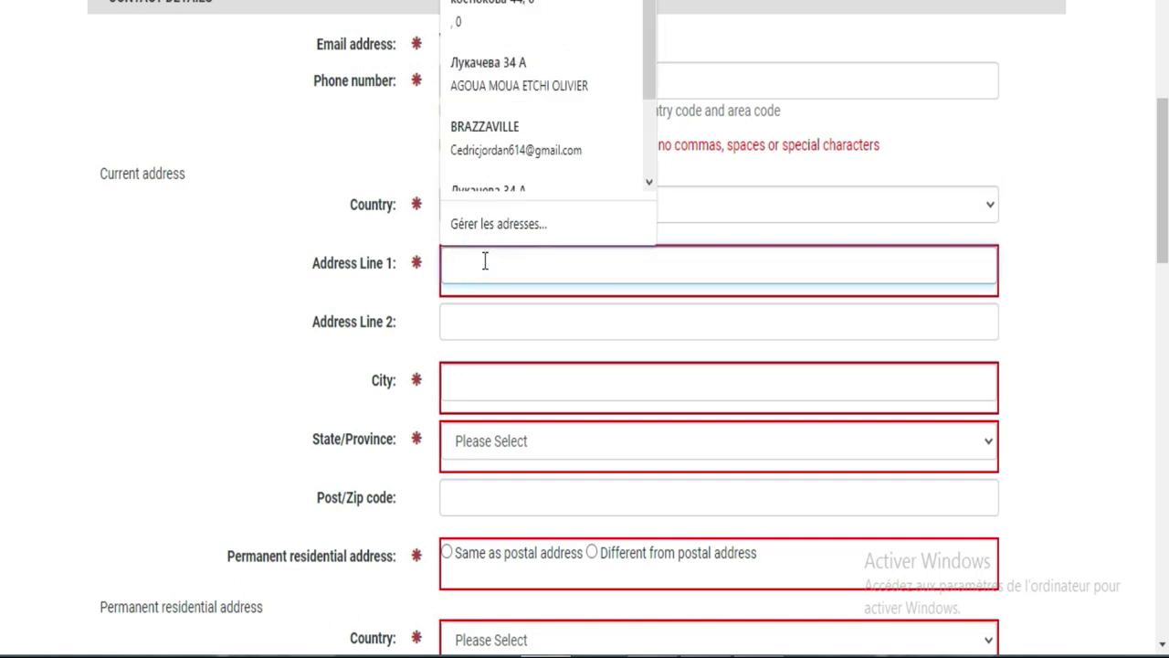
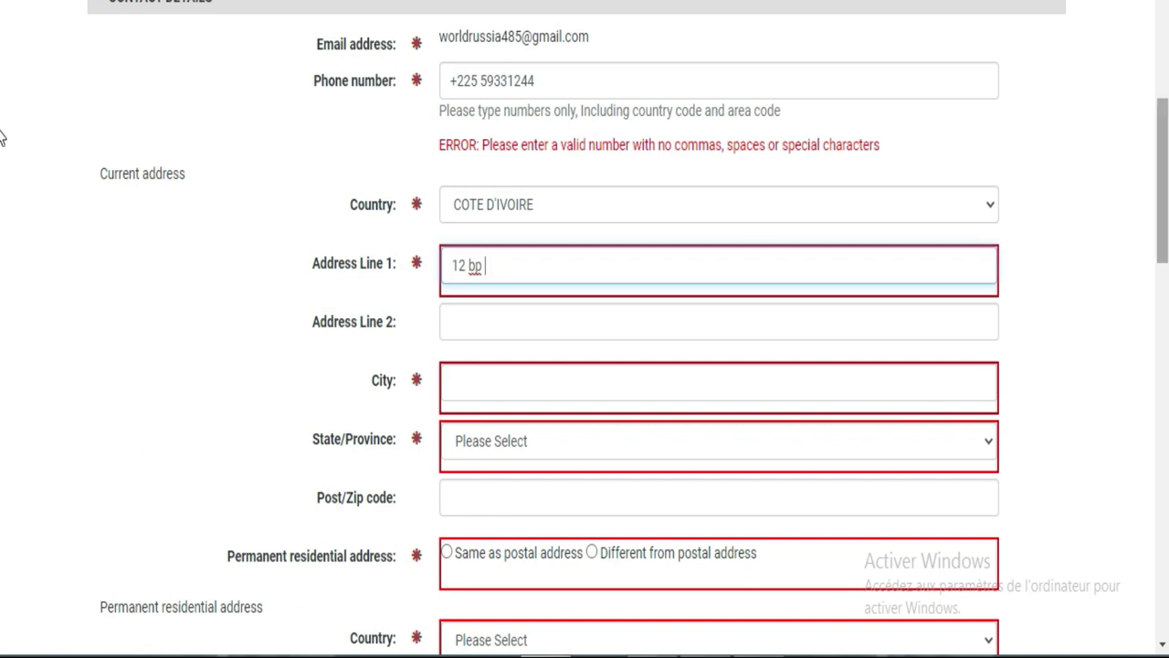
{"action": "scroll", "coordinate": [2, 228], "scroll_direction": "down", "scroll_amount": 5}
{"action": "scroll", "coordinate": [2, 289], "scroll_direction": "down", "scroll_amount": 1}
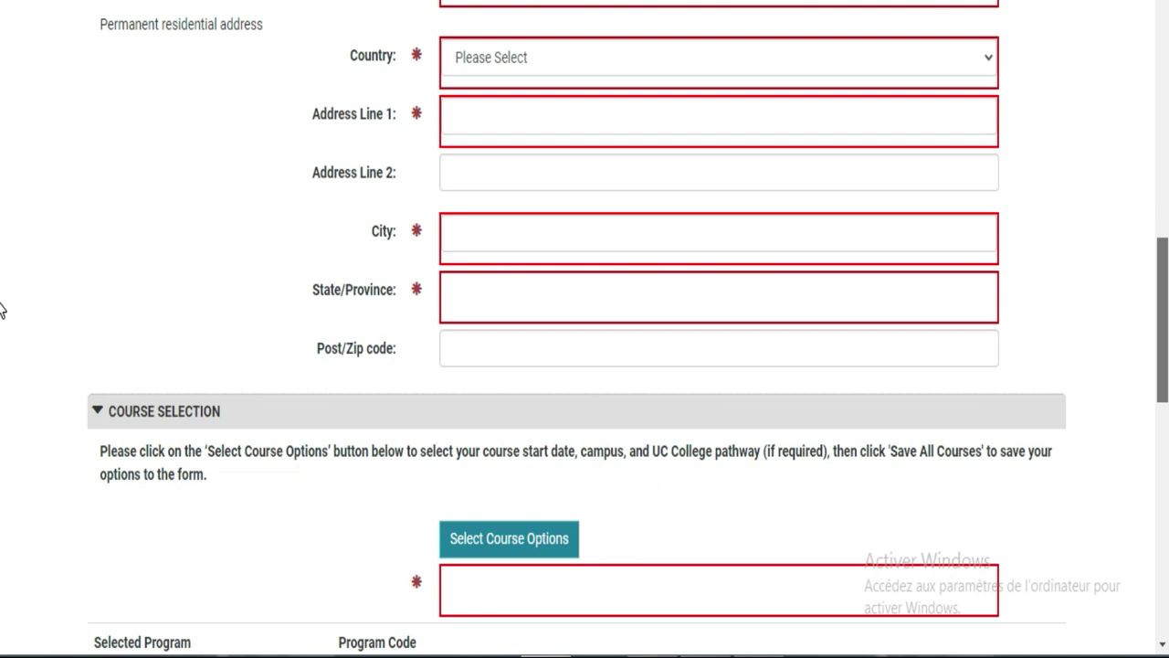
{"action": "scroll", "coordinate": [3, 265], "scroll_direction": "up", "scroll_amount": 7}
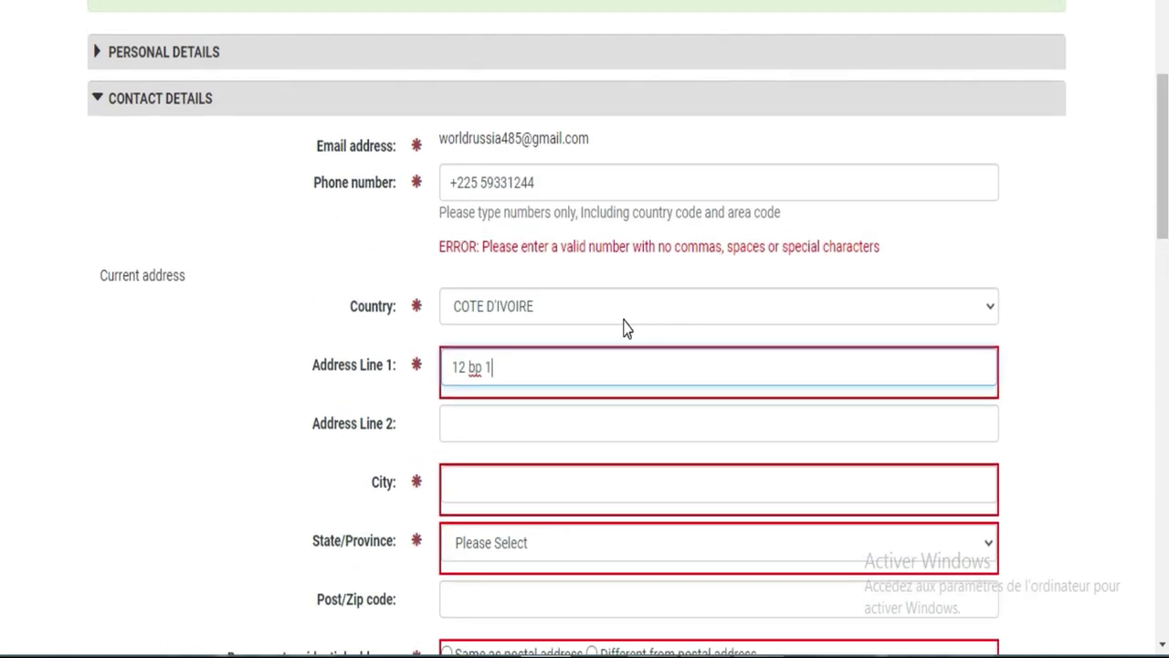
- Enter city Abidjan, choose state Lagunes (Région des), and fill in the postal code
{"action": "left_click", "coordinate": [624, 488]}
{"action": "type", "text": "abidjan"}
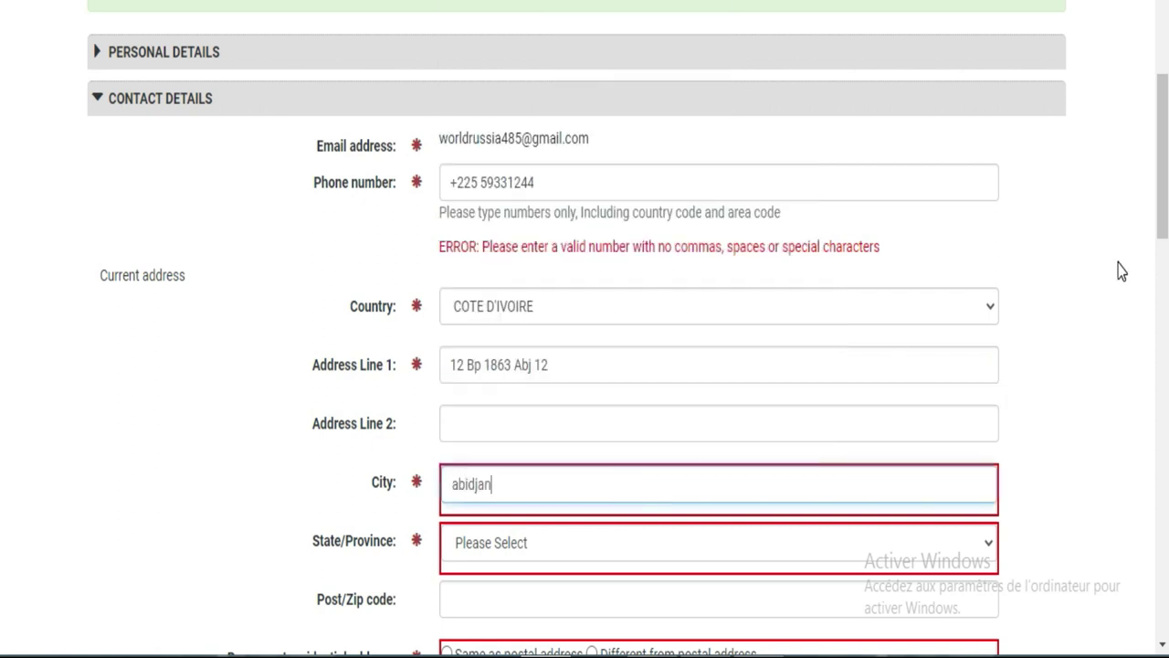
{"action": "left_click_drag", "start_coordinate": [1162, 228], "coordinate": [1167, 261]}
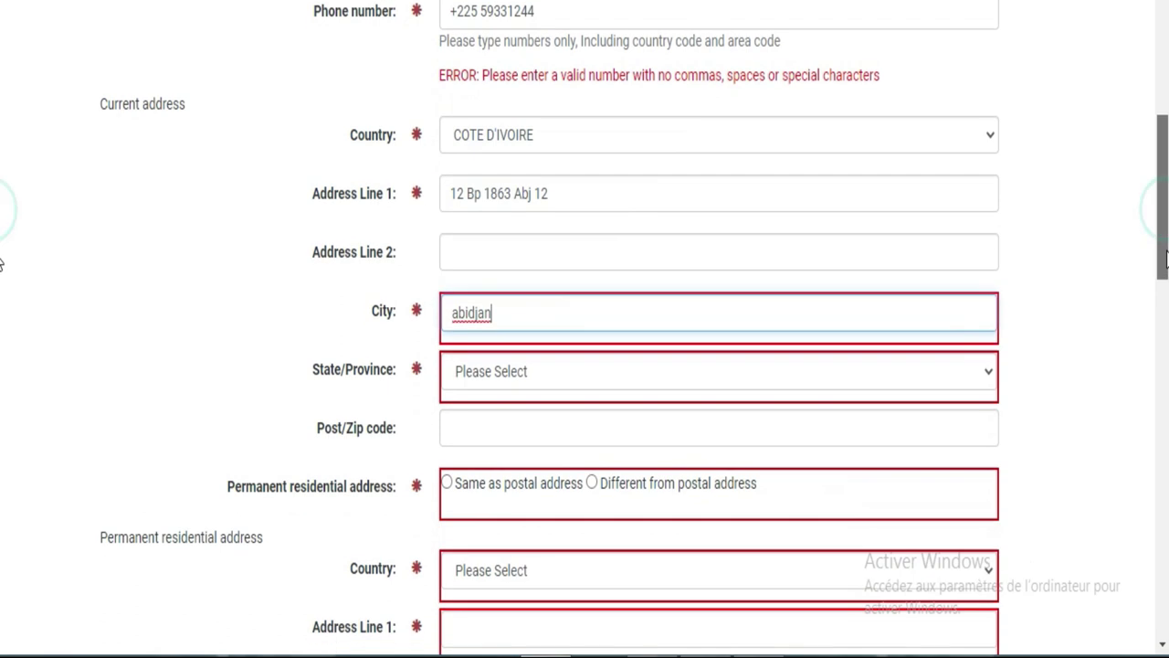
{"action": "left_click", "coordinate": [576, 382]}
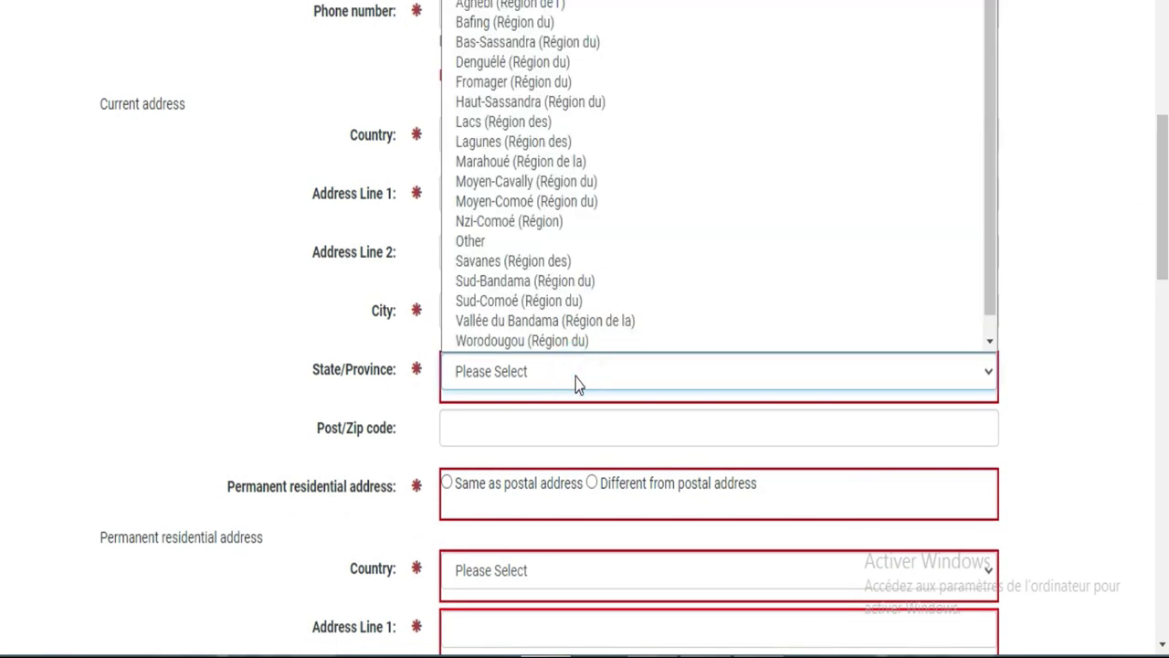
{"action": "scroll", "coordinate": [585, 347], "scroll_direction": "down", "scroll_amount": 1}
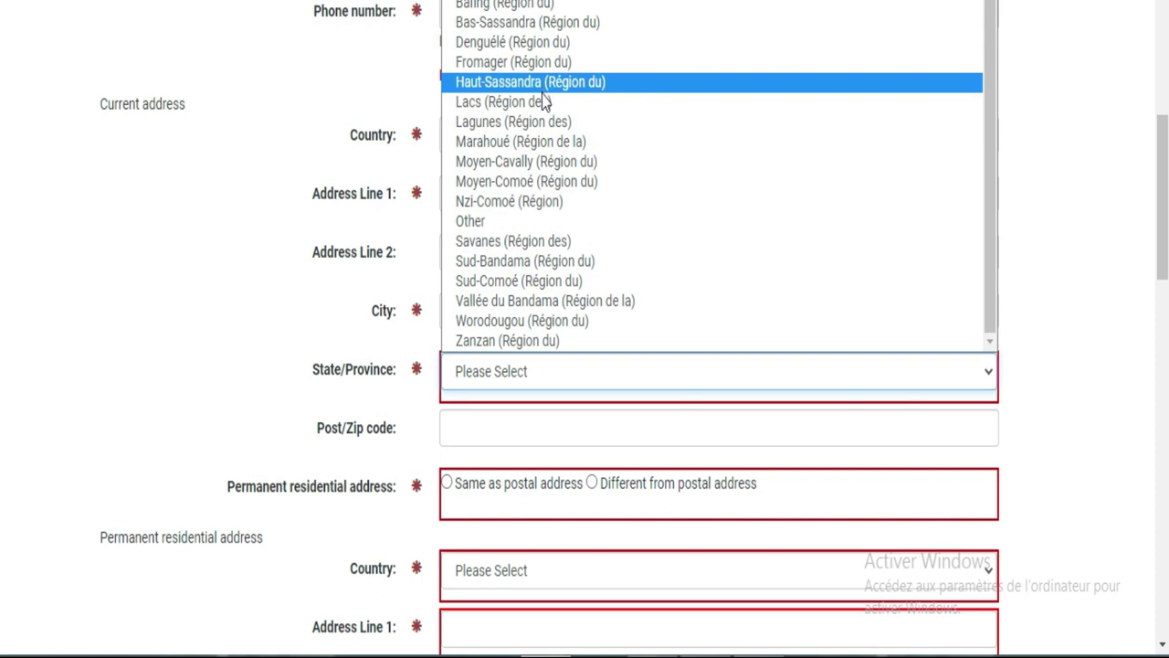
{"action": "left_click", "coordinate": [542, 122]}
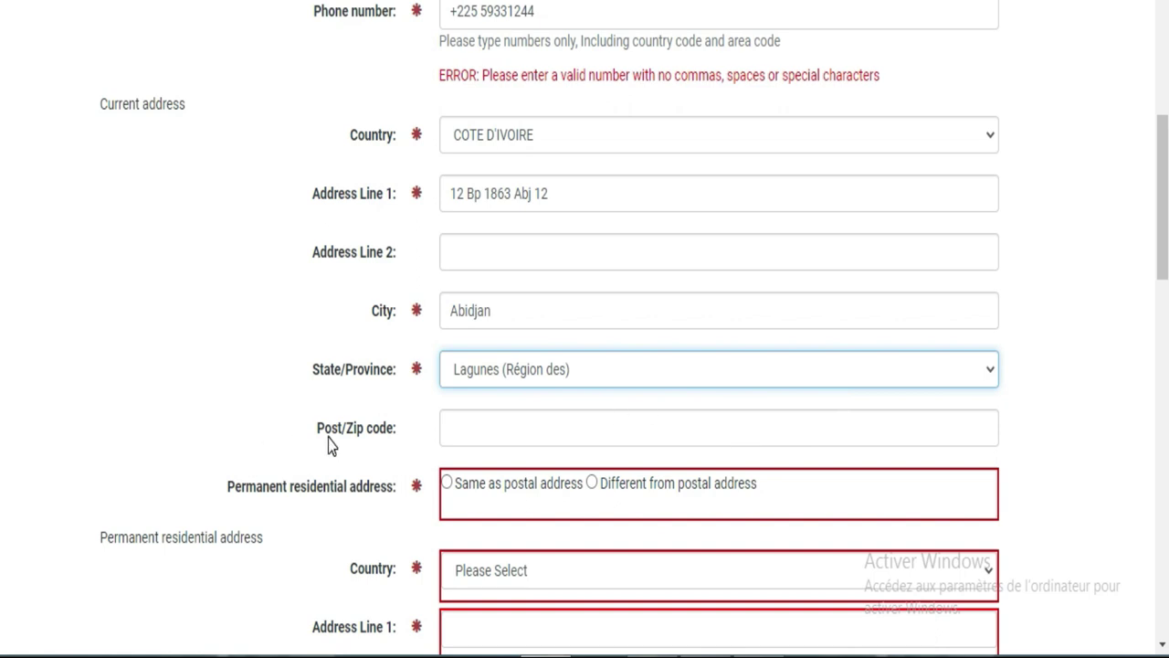
{"action": "left_click", "coordinate": [474, 428]}
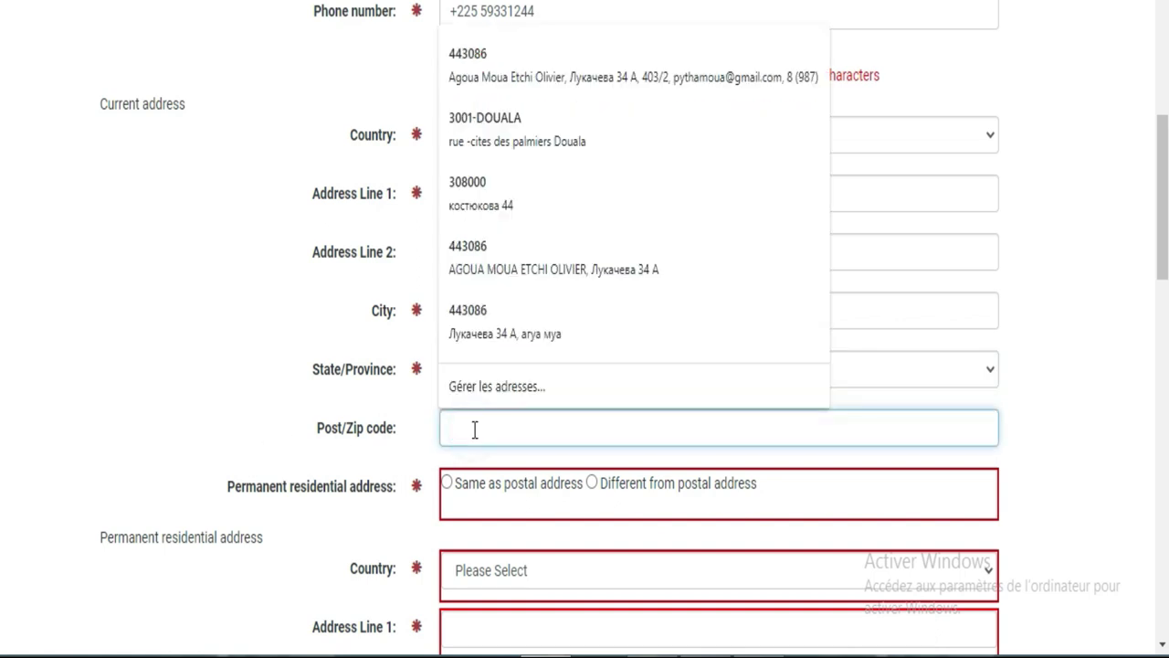
{"action": "type", "text": "005"}
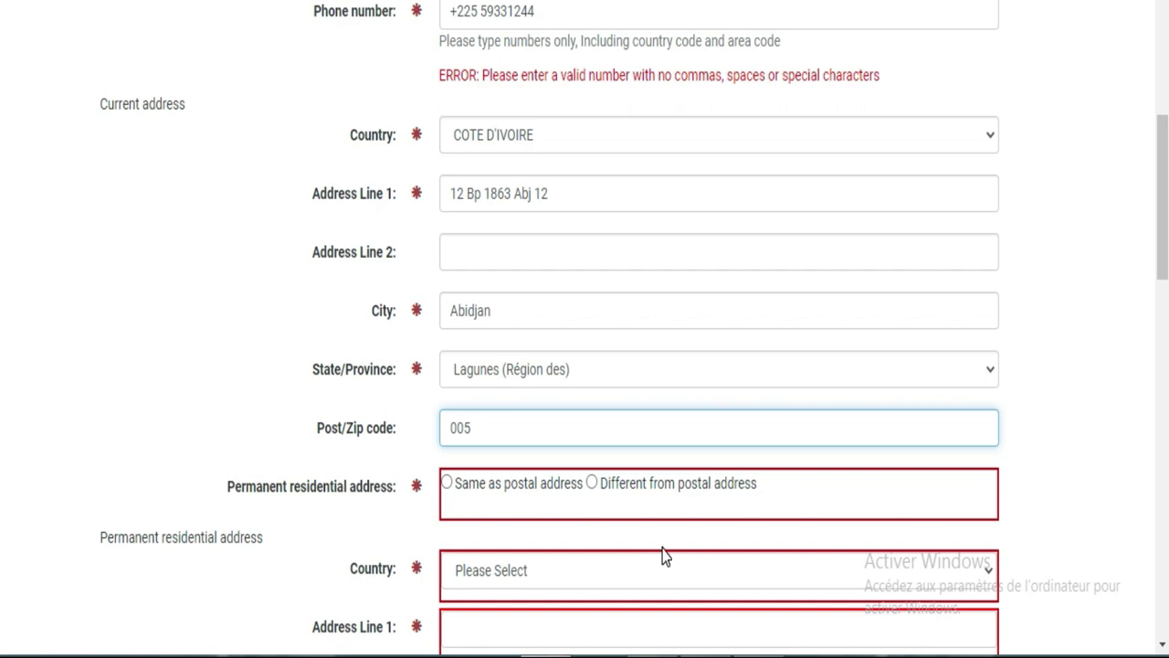
{"action": "scroll", "coordinate": [2, 233], "scroll_direction": "down", "scroll_amount": 1}
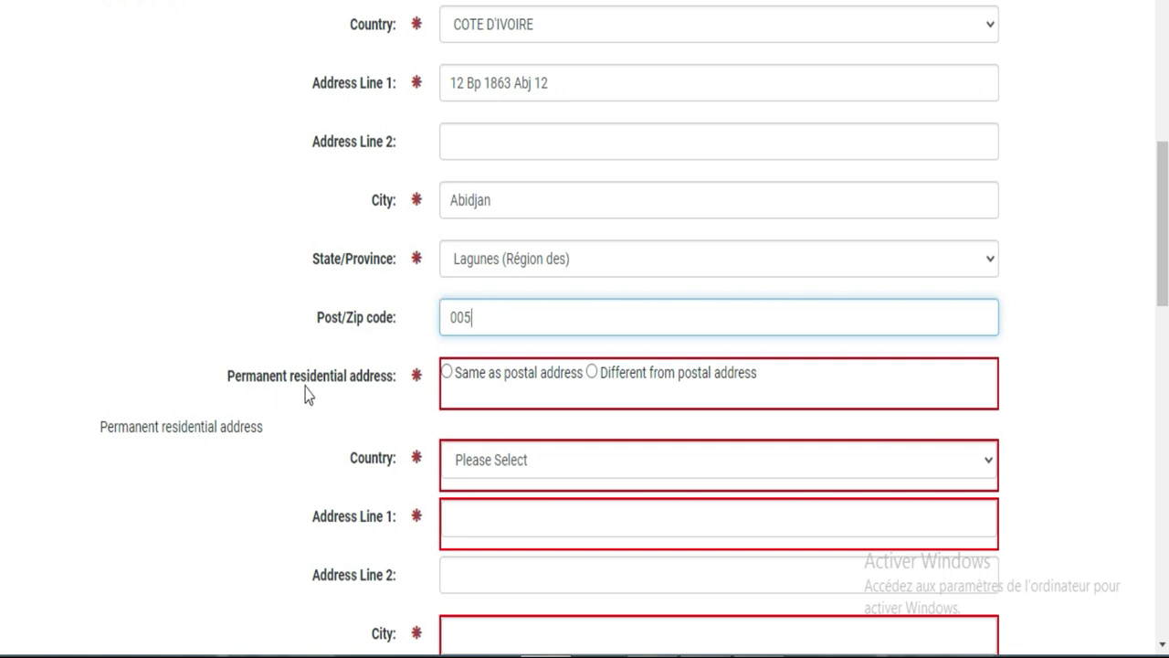
- Select 'Same as postal address' for the permanent residential address and scroll to Course Selection
{"action": "left_click", "coordinate": [446, 373]}
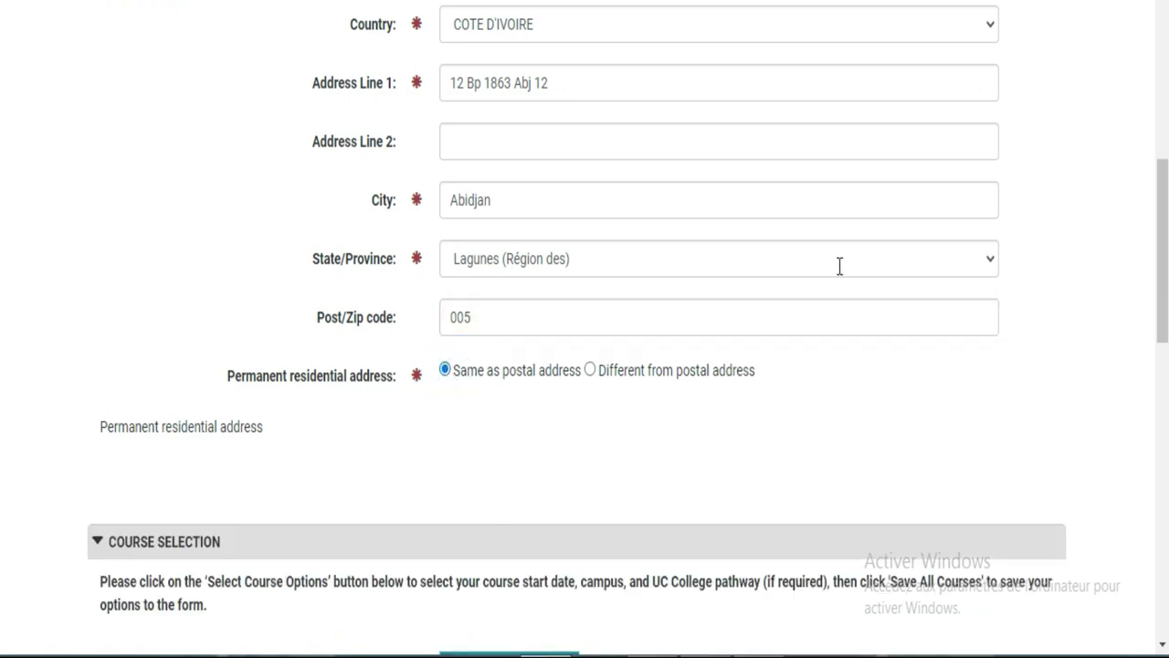
{"action": "scroll", "coordinate": [1, 197], "scroll_direction": "down", "scroll_amount": 3}
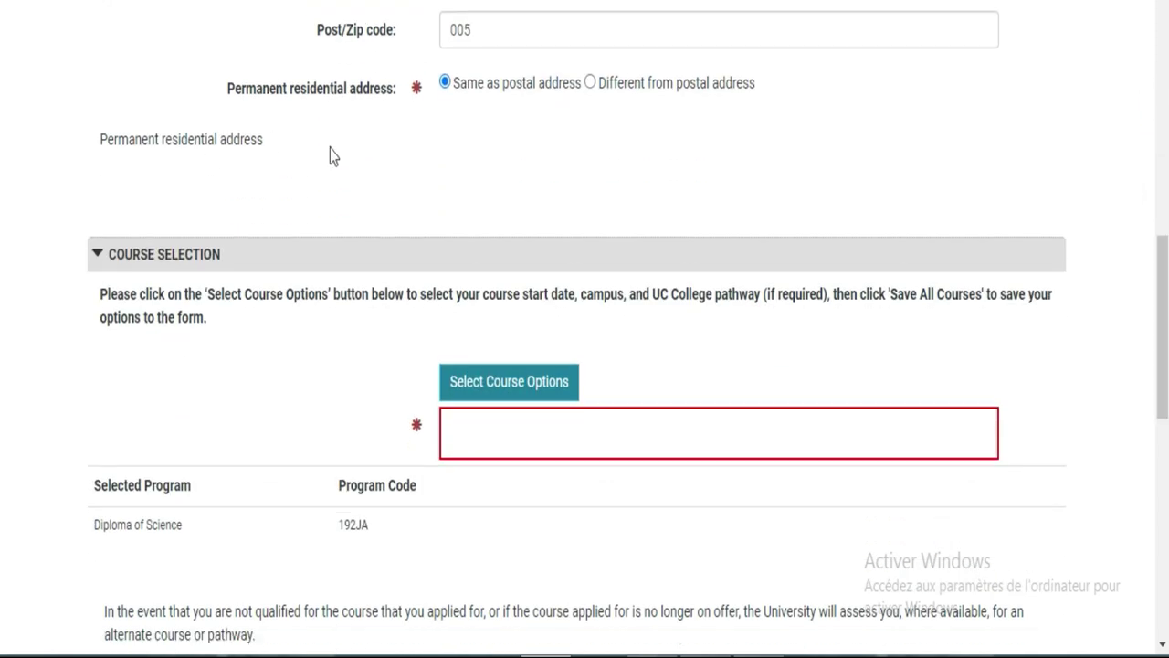
{"action": "scroll", "coordinate": [3, 284], "scroll_direction": "down", "scroll_amount": 1}
{"action": "scroll", "coordinate": [2, 302], "scroll_direction": "down", "scroll_amount": 1}
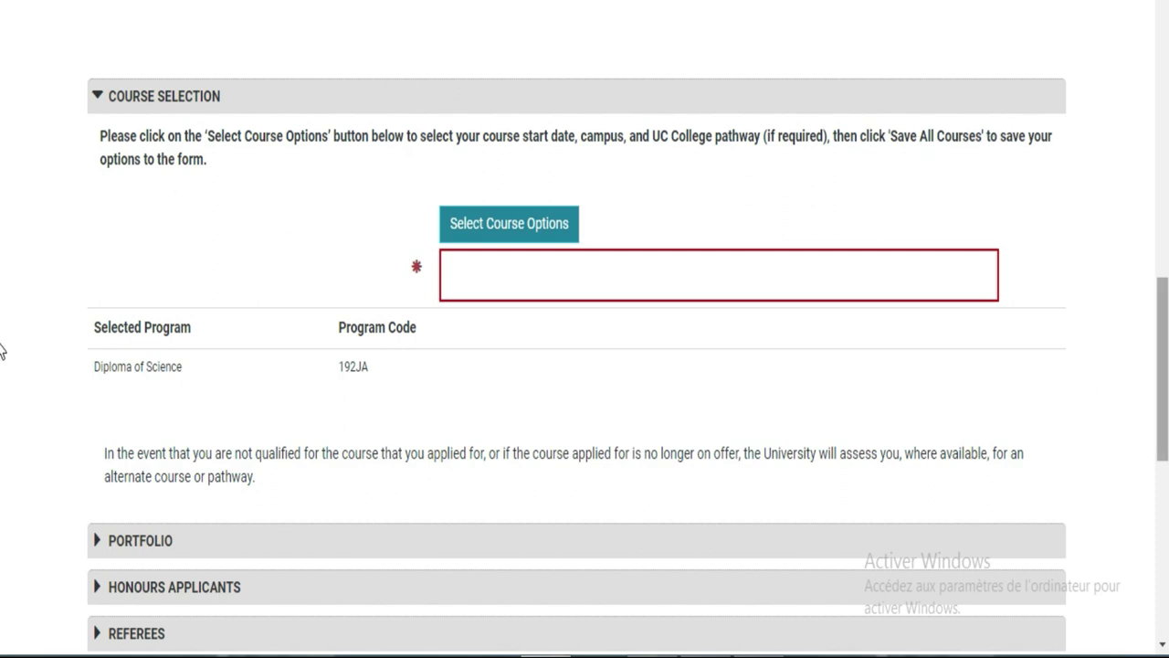
{"action": "scroll", "coordinate": [1, 361], "scroll_direction": "down", "scroll_amount": 1}
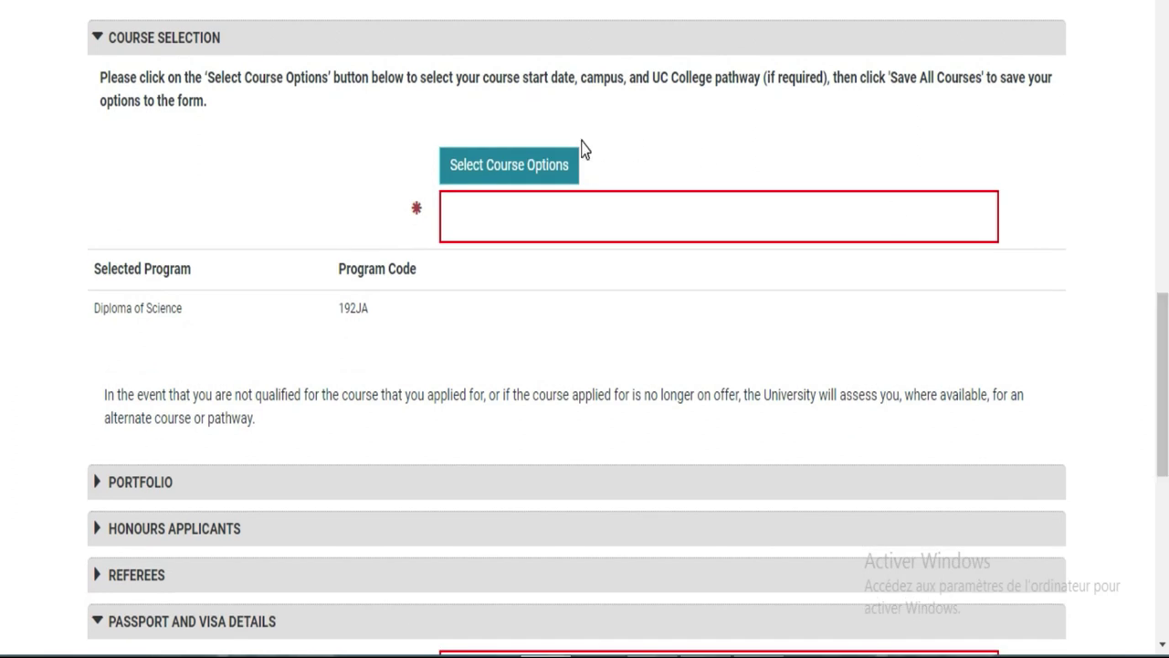
- Choose the 100CC foundation pathway from 21 June 2021 and the Diploma of Science intake from 21 February 2022
{"action": "left_click", "coordinate": [527, 169]}
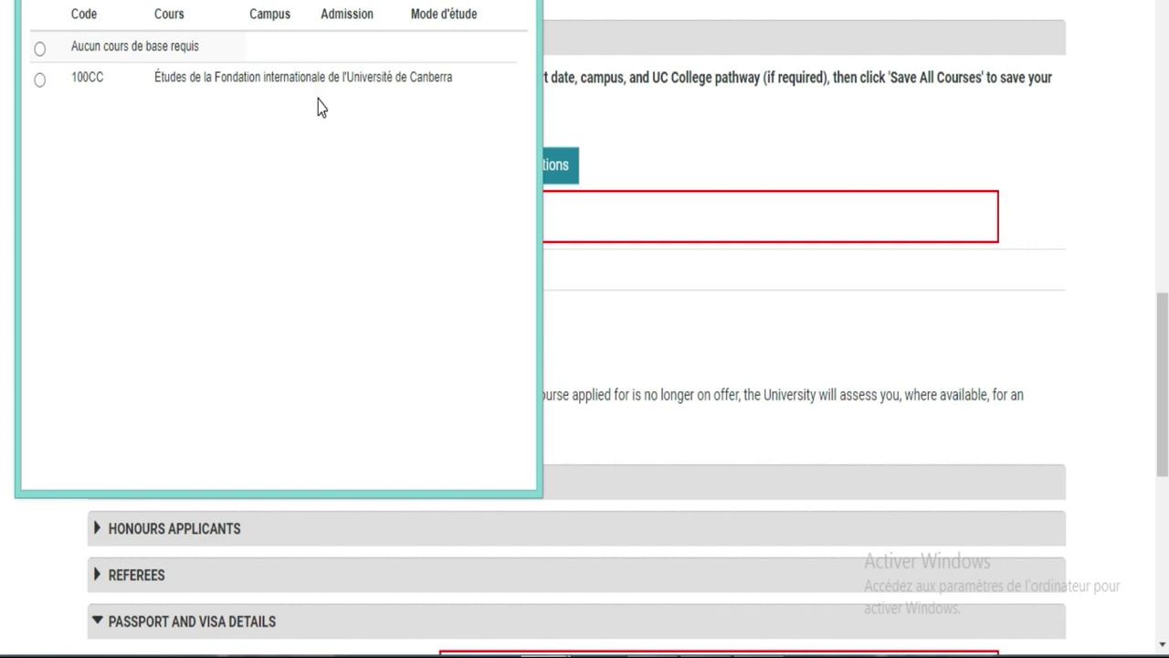
{"action": "left_click", "coordinate": [40, 84]}
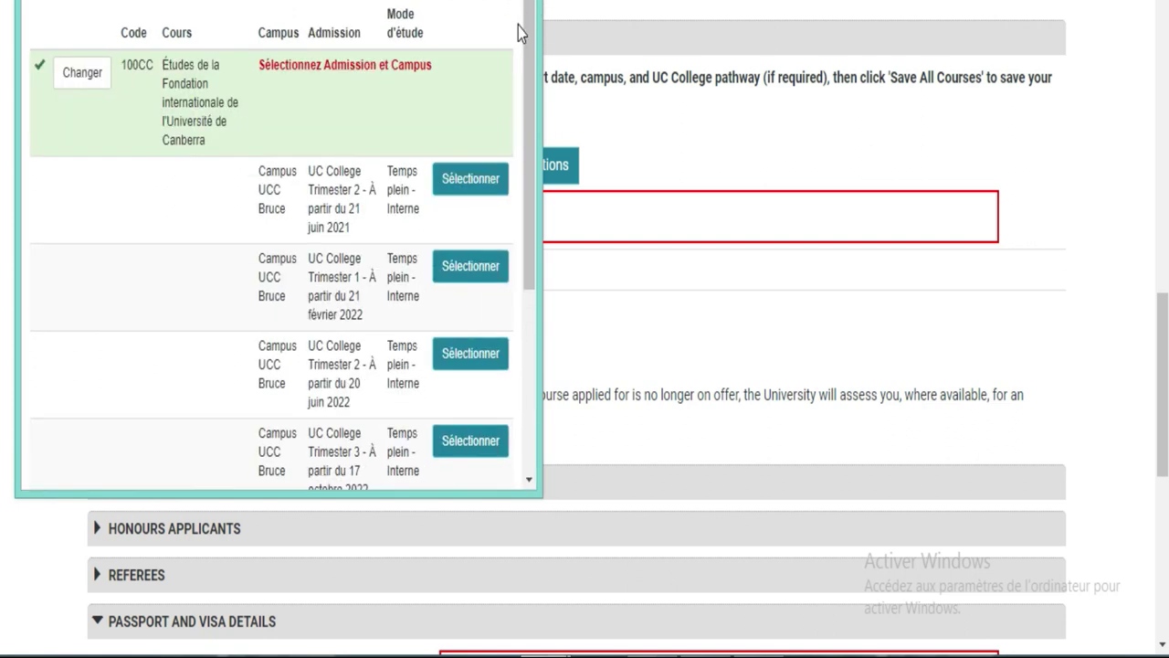
{"action": "left_click_drag", "start_coordinate": [531, 28], "coordinate": [531, 92]}
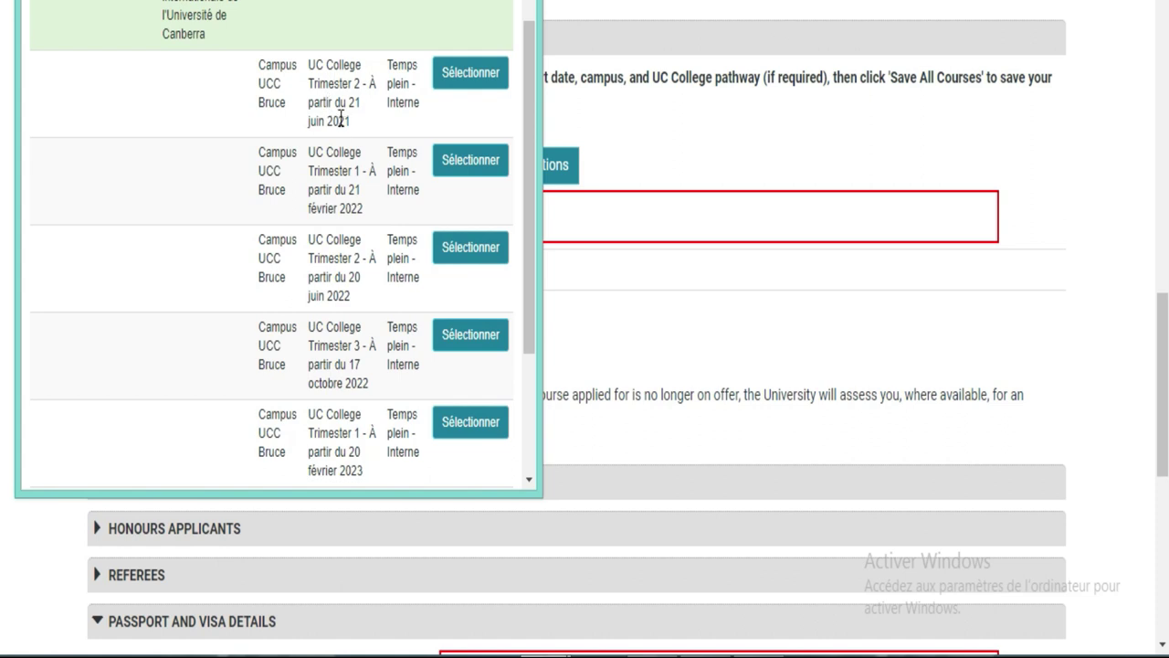
{"action": "left_click", "coordinate": [469, 82]}
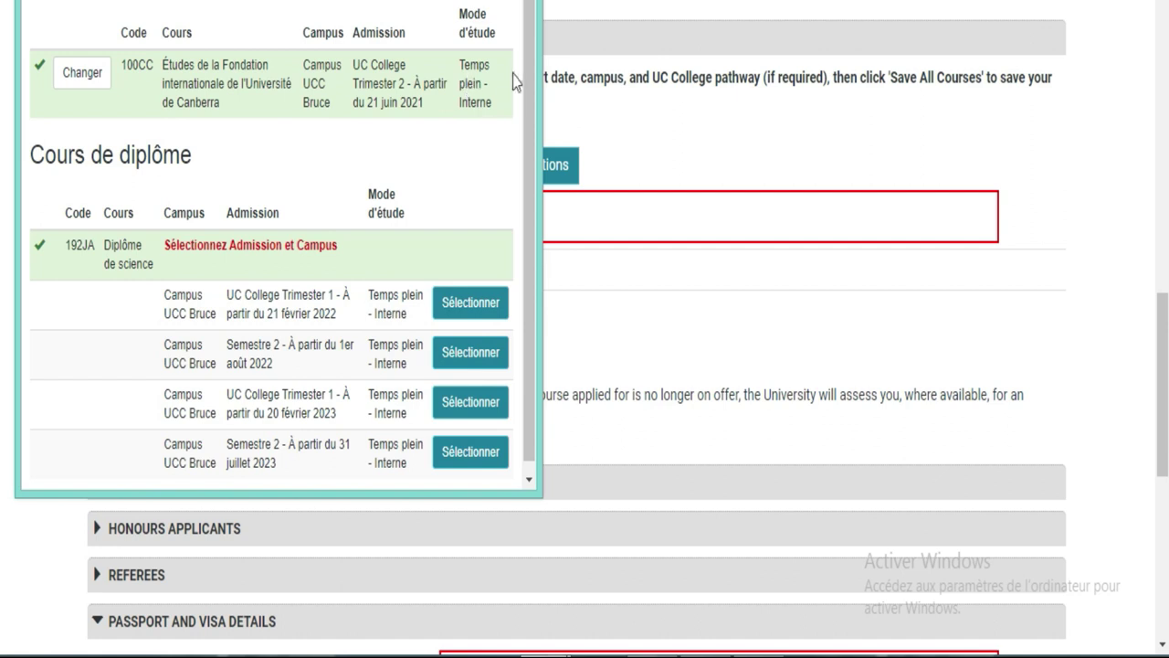
{"action": "left_click_drag", "start_coordinate": [531, 54], "coordinate": [530, 211]}
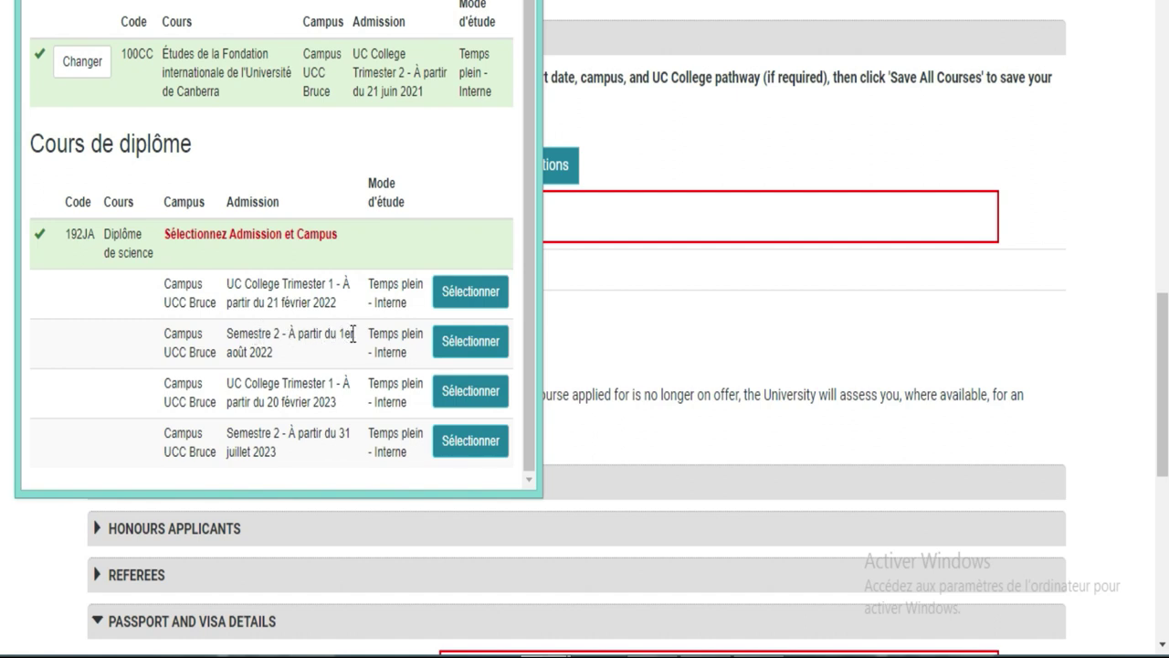
{"action": "left_click", "coordinate": [471, 294]}
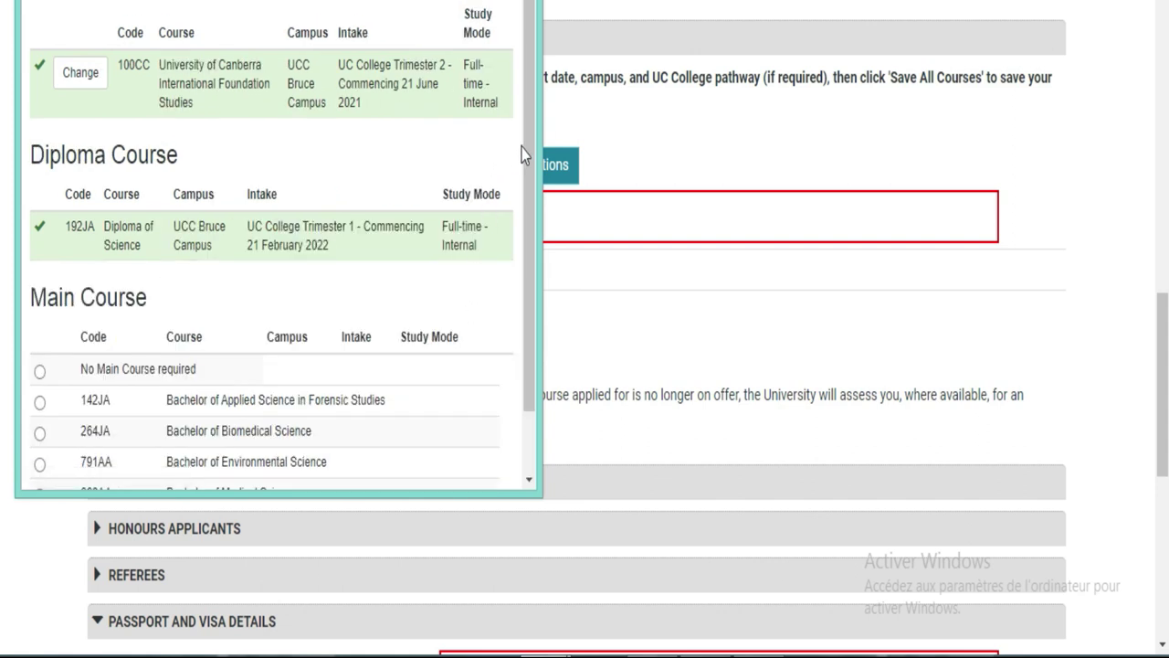
- Add Bachelor of Science 392AB with the Semester 2, 1 August 2022 intake and save all courses
{"action": "left_click_drag", "start_coordinate": [532, 158], "coordinate": [523, 278]}
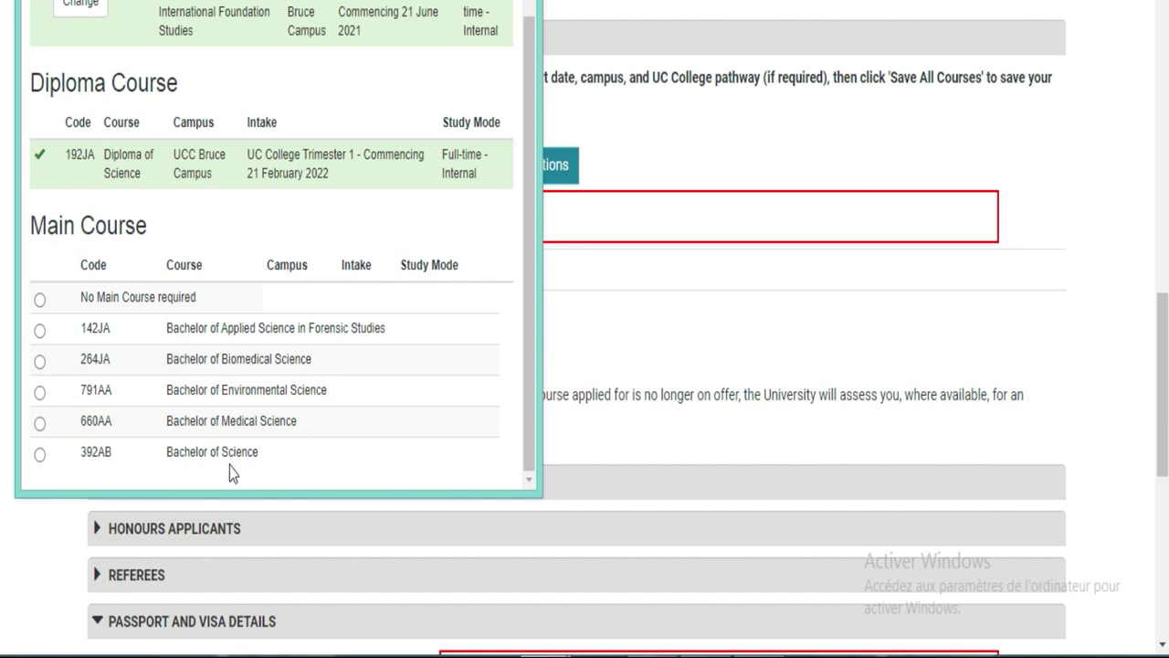
{"action": "left_click", "coordinate": [40, 455]}
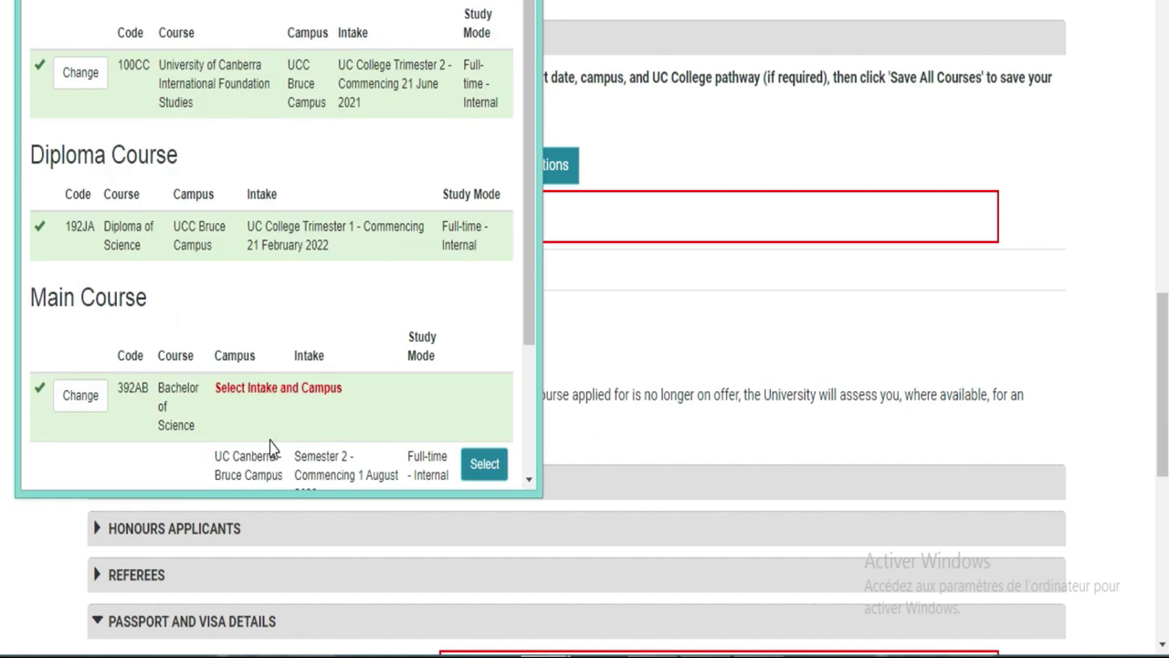
{"action": "left_click_drag", "start_coordinate": [528, 222], "coordinate": [530, 376]}
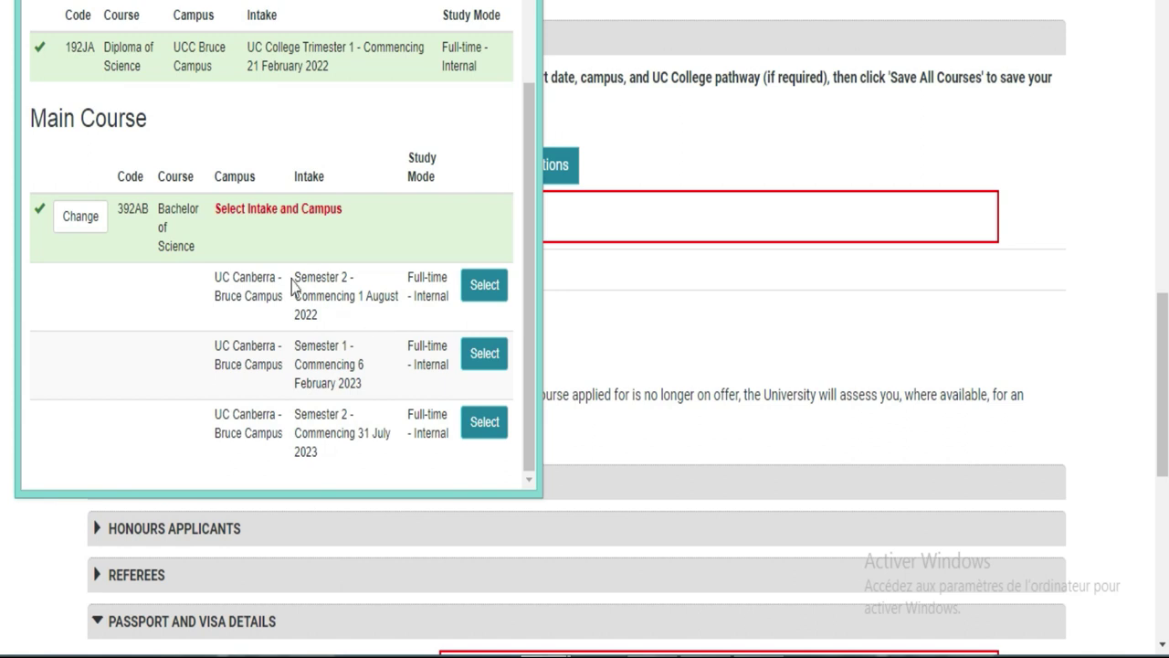
{"action": "left_click", "coordinate": [486, 292]}
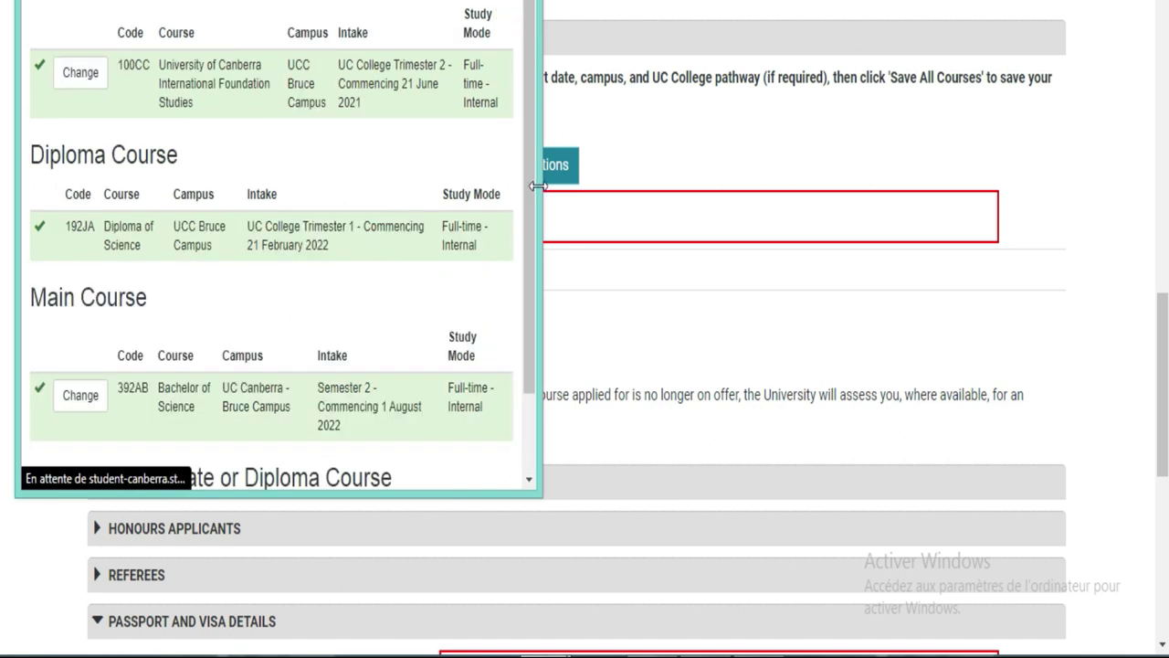
{"action": "left_click_drag", "start_coordinate": [532, 187], "coordinate": [533, 334]}
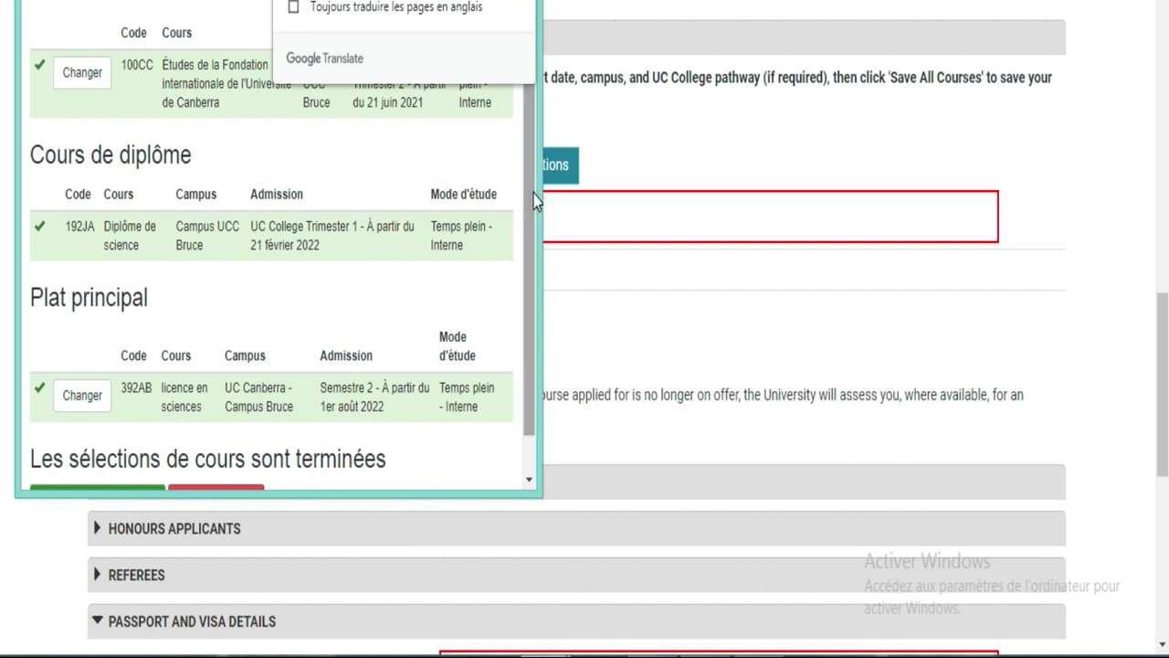
{"action": "left_click_drag", "start_coordinate": [535, 201], "coordinate": [536, 269]}
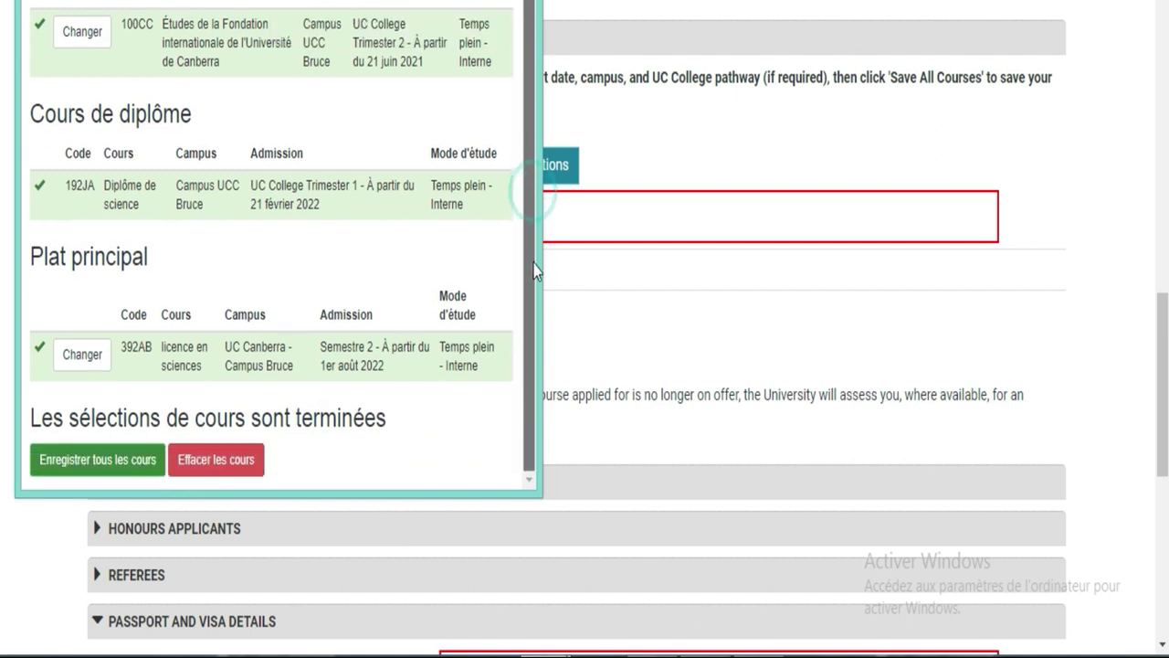
{"action": "left_click", "coordinate": [122, 470]}
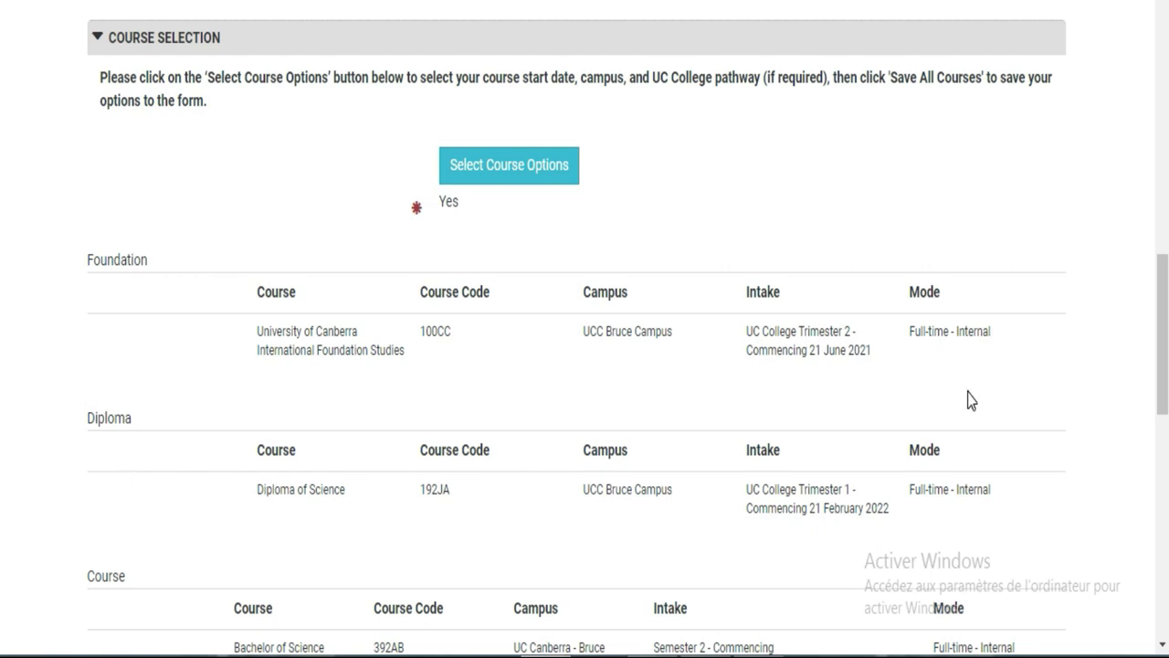
- Expand the PORTFOLIO and HONOURS APPLICANTS sections further down the form
{"action": "scroll", "coordinate": [2, 311], "scroll_direction": "down", "scroll_amount": 6}
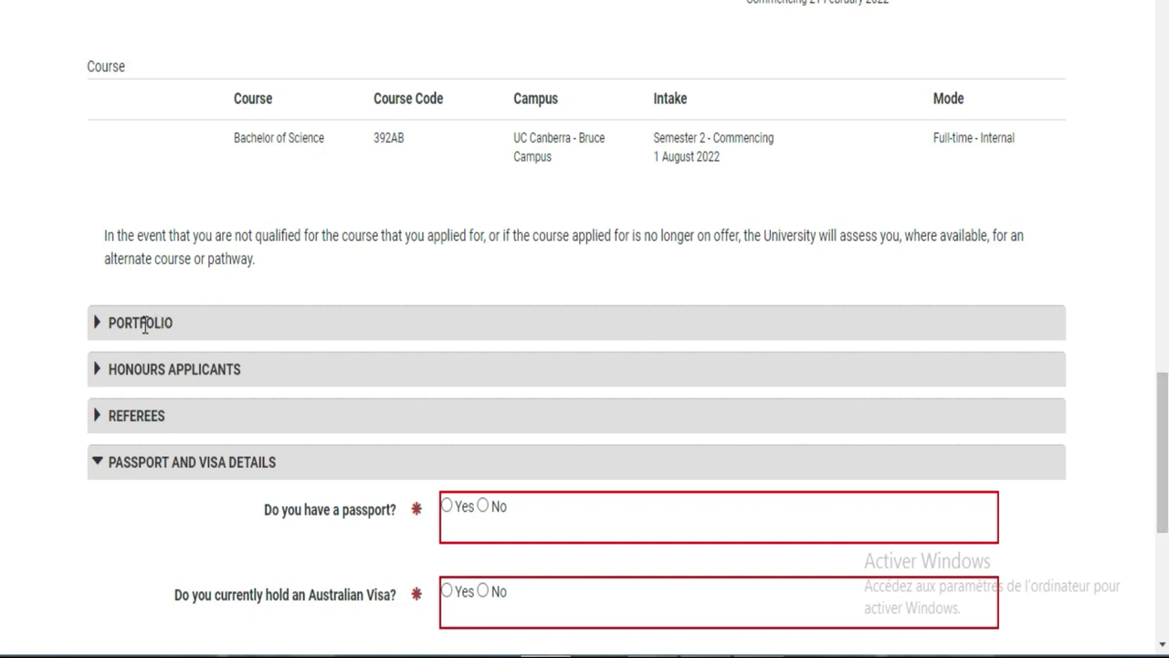
{"action": "left_click", "coordinate": [99, 326]}
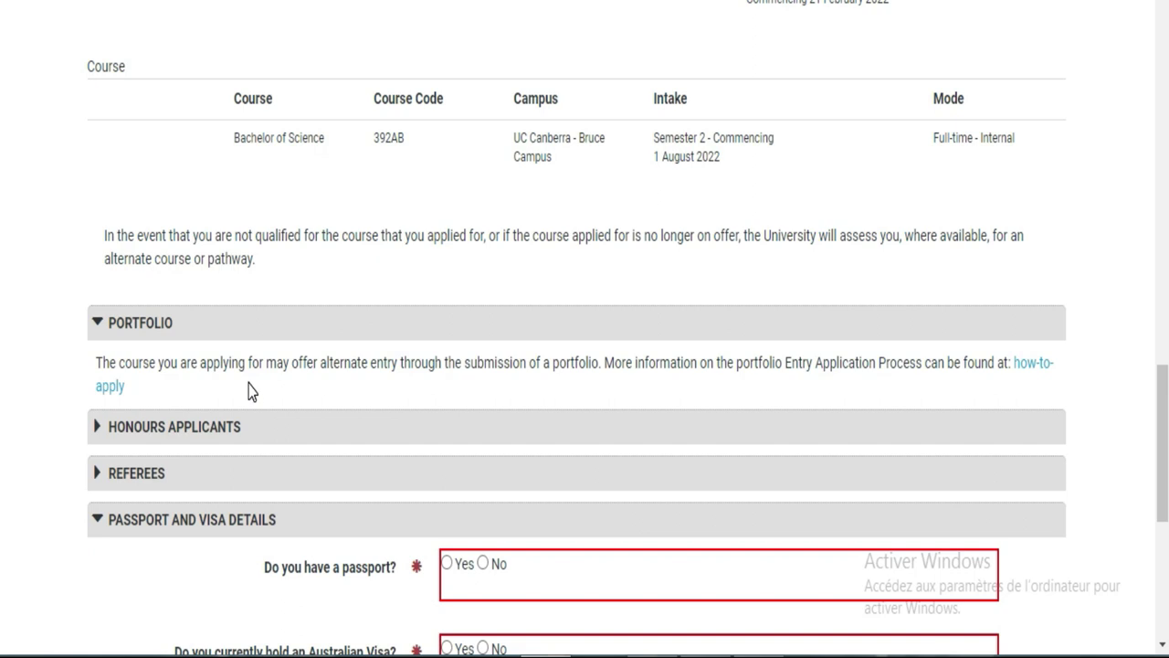
{"action": "left_click", "coordinate": [96, 427]}
{"action": "scroll", "coordinate": [1, 402], "scroll_direction": "down", "scroll_amount": 2}
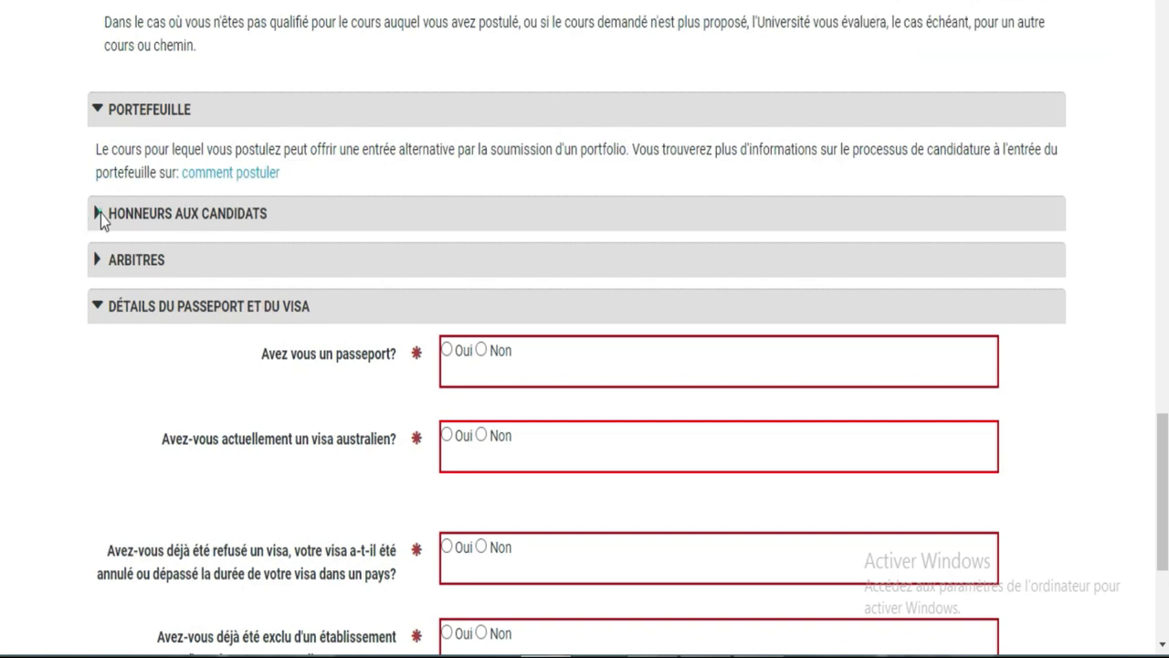
- Expand the ARBITRES (Referees) section to reveal the Arbitre 1 and Arbitre 2 entries
{"action": "left_click", "coordinate": [98, 260]}
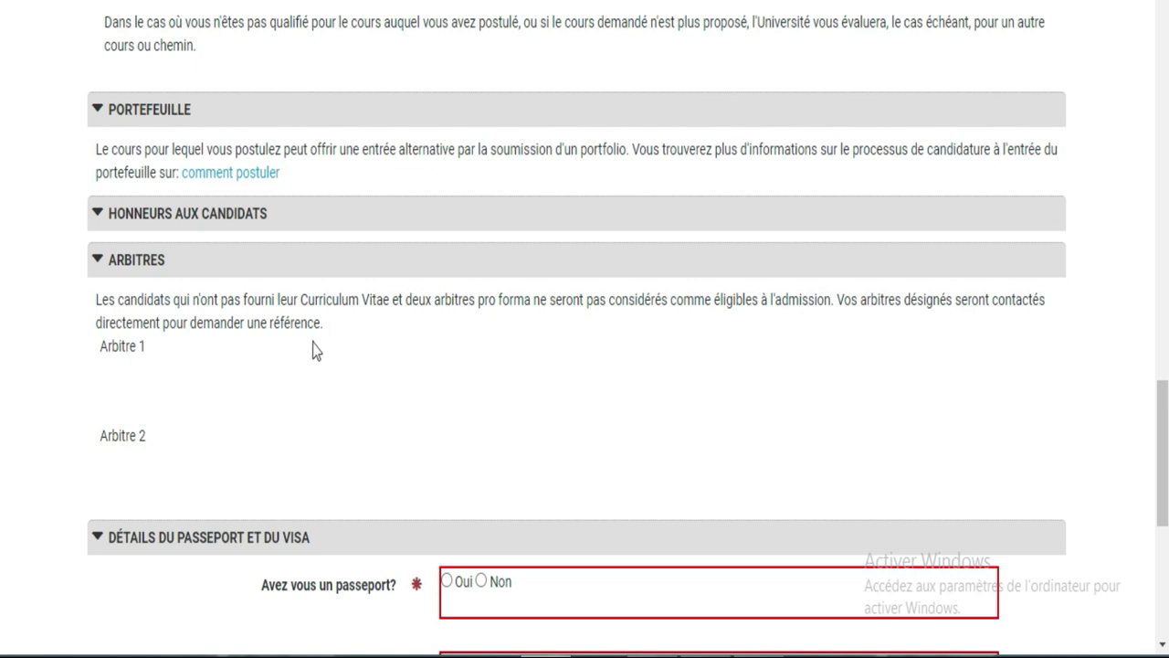
{"action": "left_click", "coordinate": [256, 344]}
{"action": "left_click", "coordinate": [157, 358]}
{"action": "left_click", "coordinate": [130, 374]}
{"action": "scroll", "coordinate": [1, 311], "scroll_direction": "up", "scroll_amount": 6}
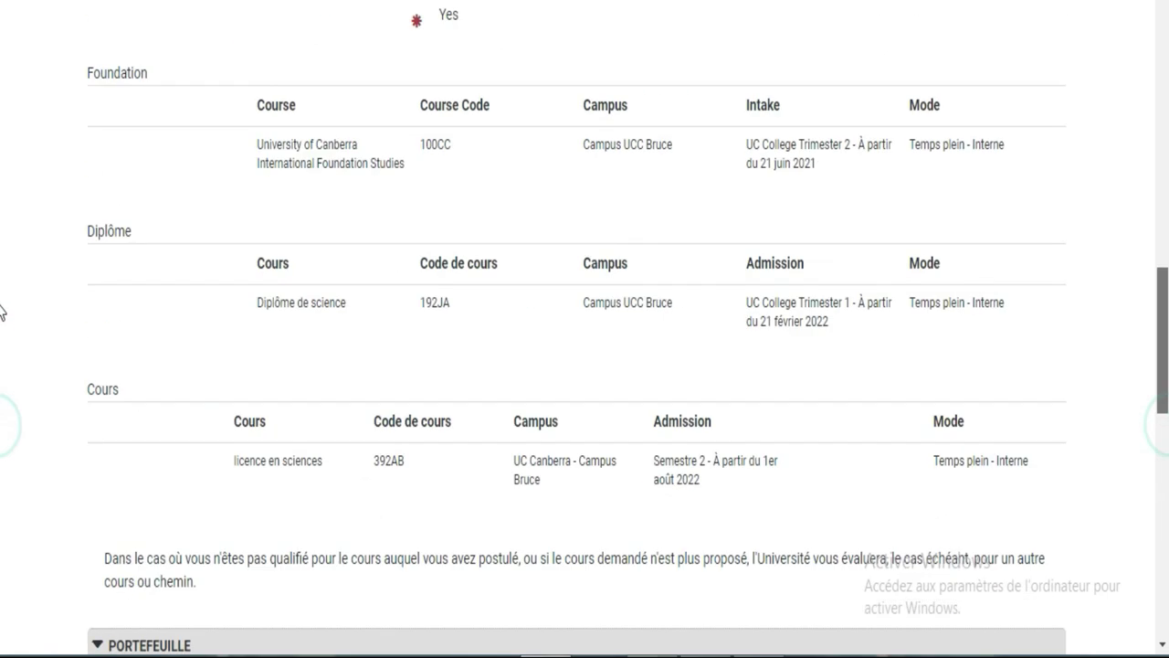
{"action": "scroll", "coordinate": [2, 310], "scroll_direction": "up", "scroll_amount": 4}
{"action": "scroll", "coordinate": [2, 253], "scroll_direction": "up", "scroll_amount": 3}
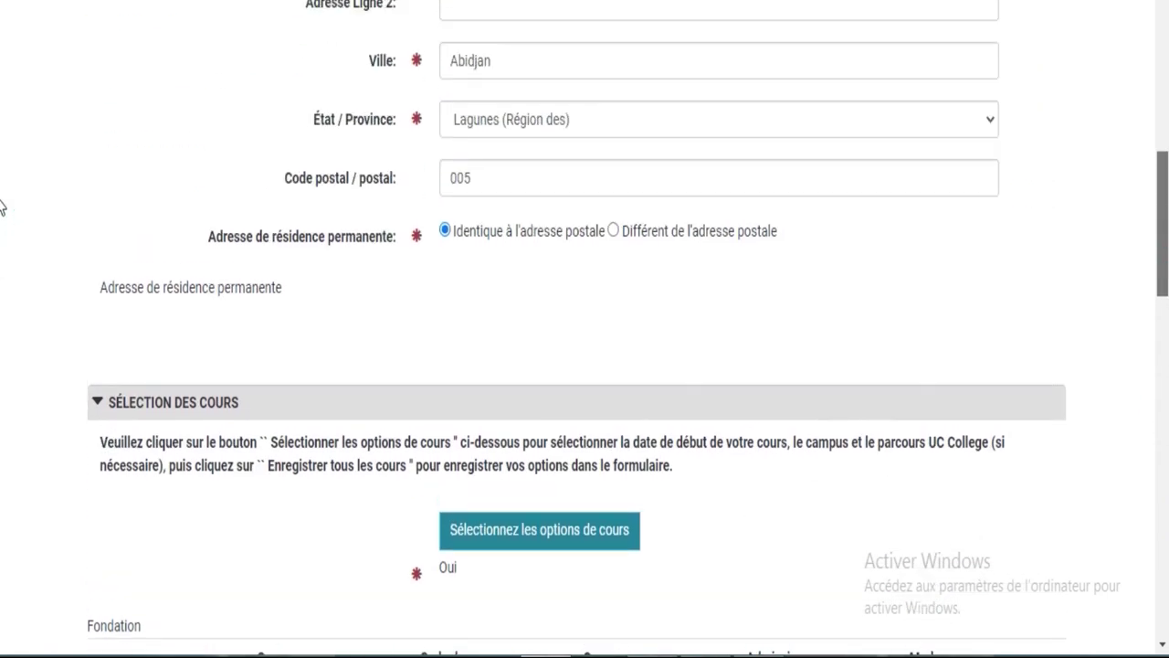
- Delete the space after the country code in the Numéro de téléphone field
{"action": "left_click", "coordinate": [2, 212]}
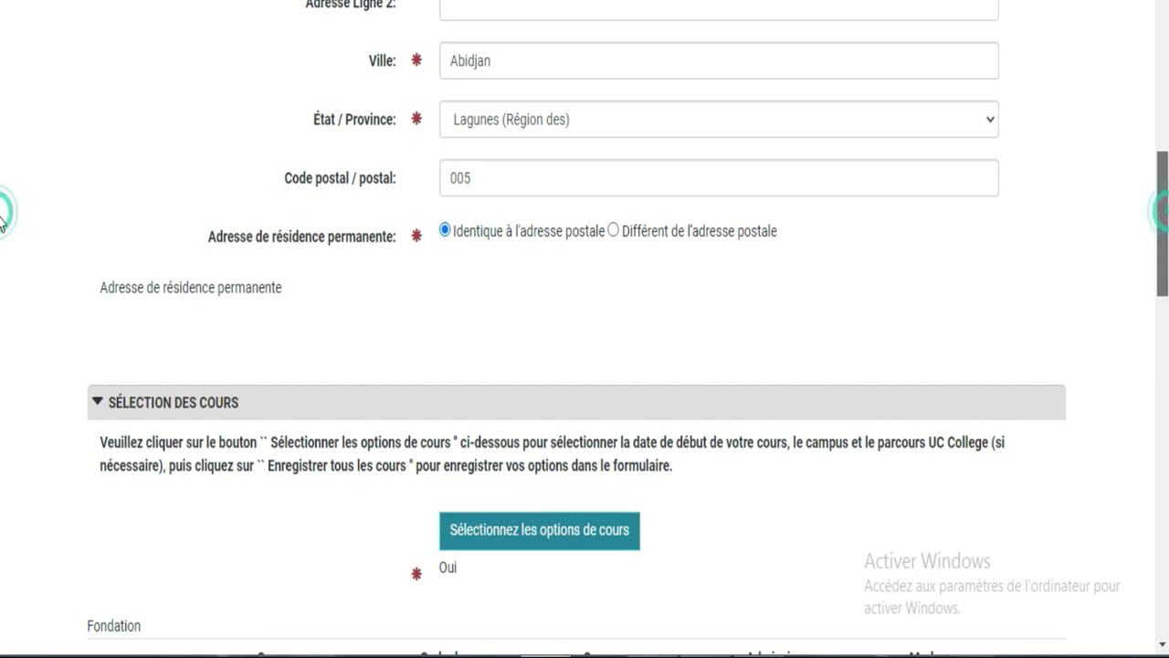
{"action": "left_click", "coordinate": [308, 327]}
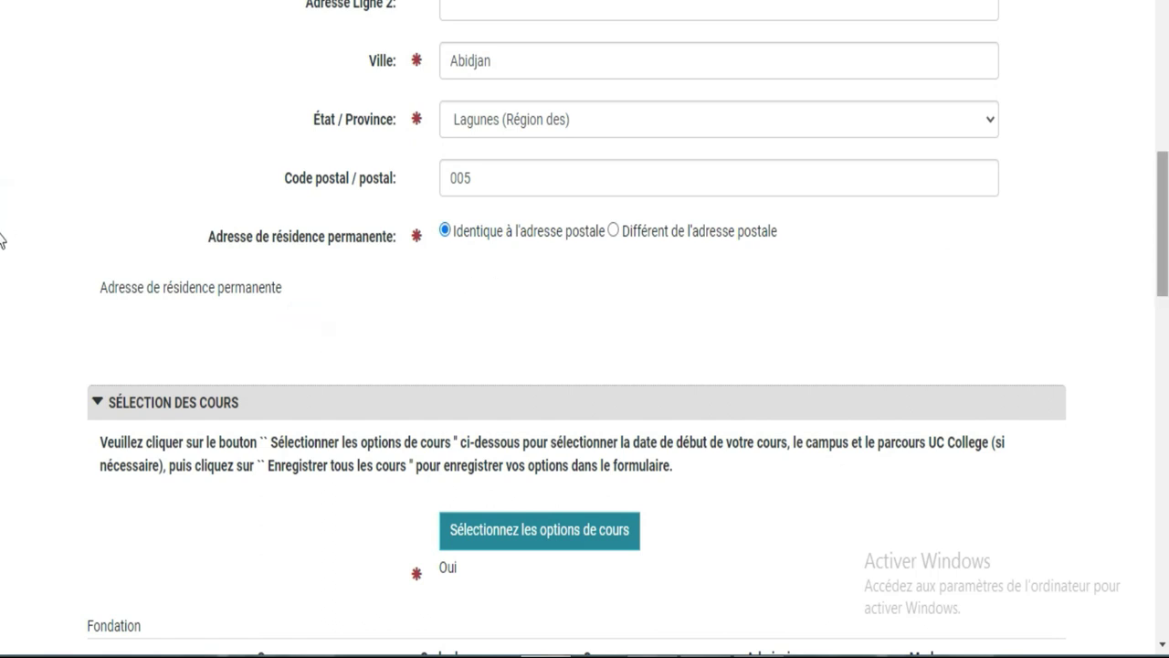
{"action": "scroll", "coordinate": [1, 128], "scroll_direction": "up", "scroll_amount": 6}
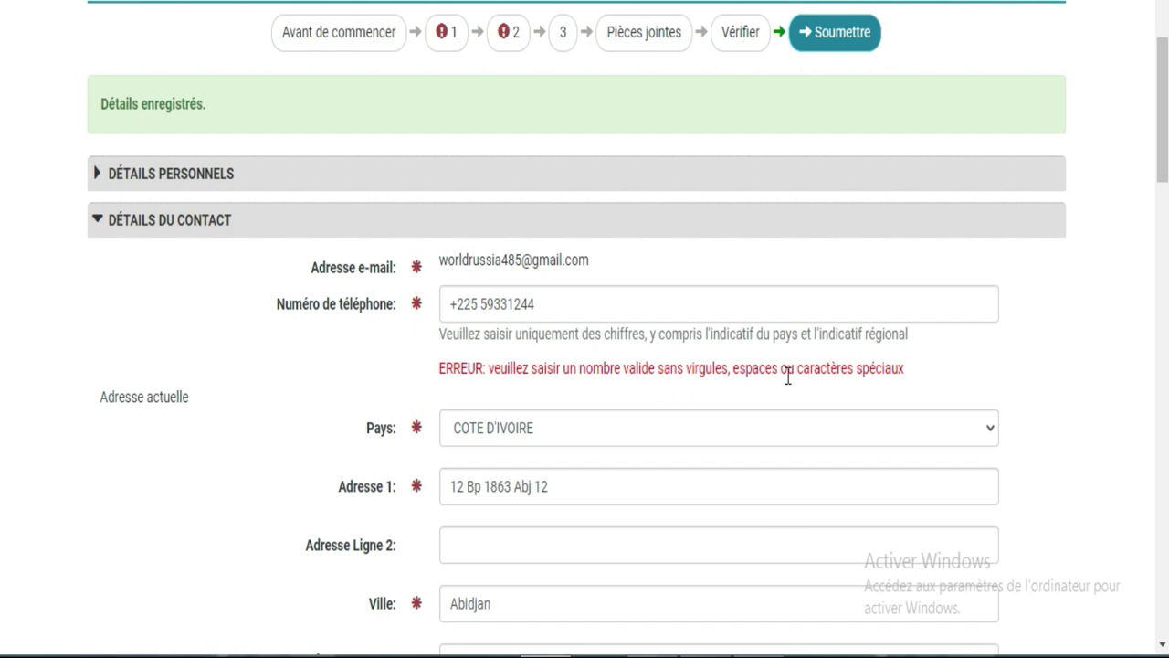
{"action": "left_click", "coordinate": [481, 303]}
{"action": "key", "text": "BackSpace"}
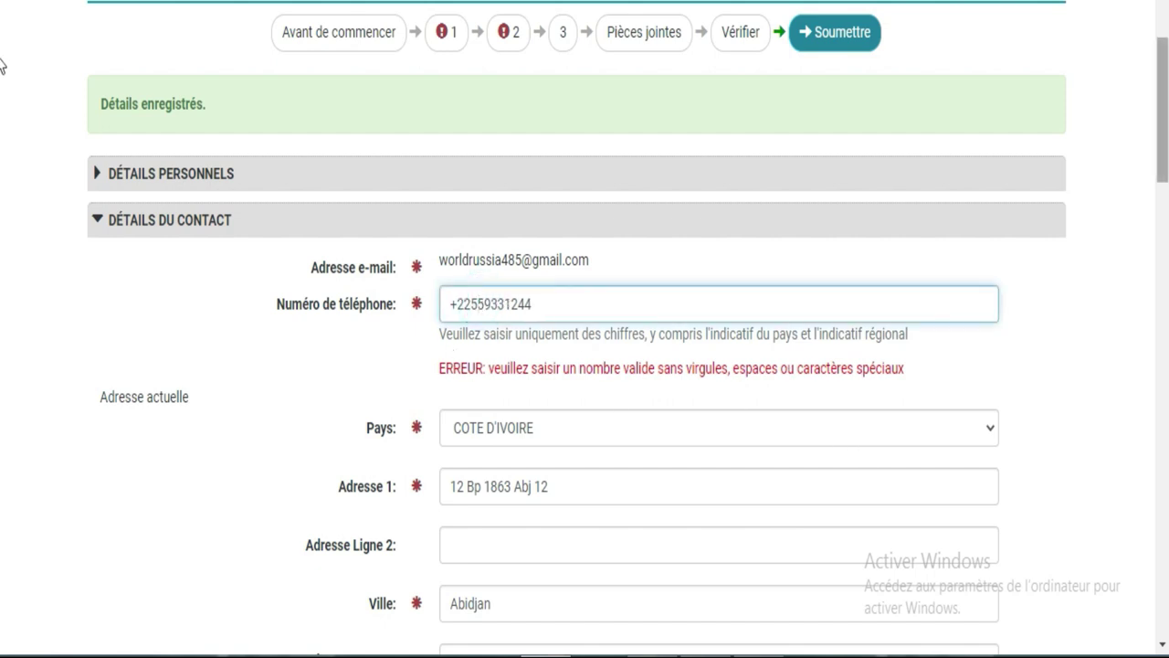
{"action": "scroll", "coordinate": [2, 119], "scroll_direction": "down", "scroll_amount": 1}
{"action": "scroll", "coordinate": [2, 124], "scroll_direction": "down", "scroll_amount": 2}
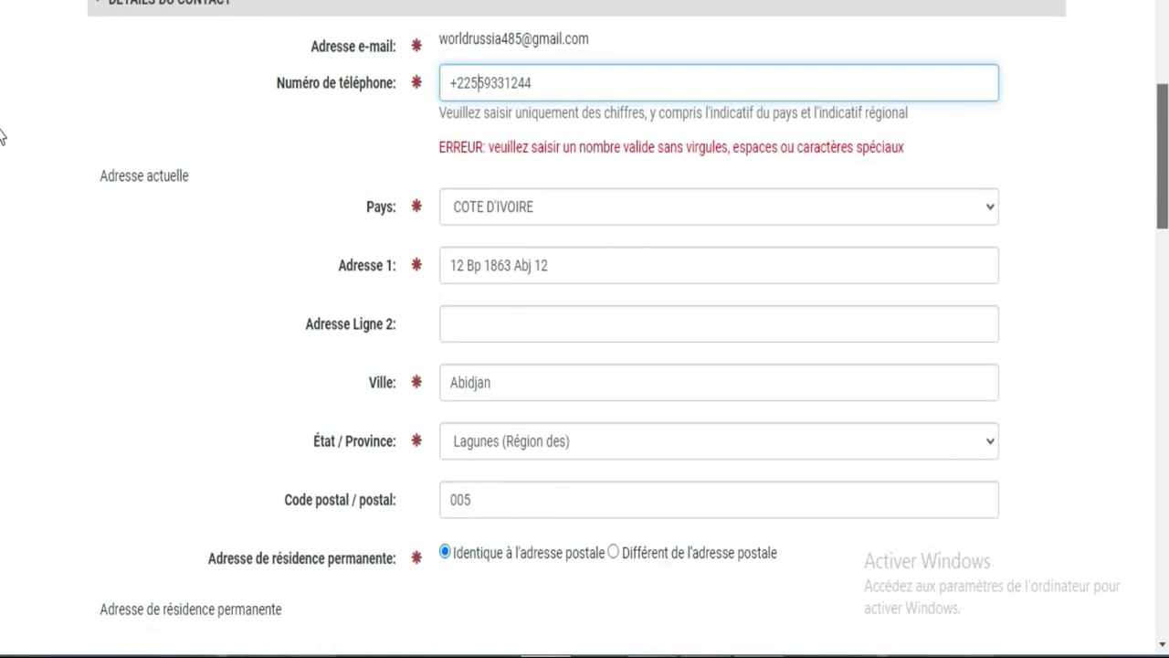
{"action": "scroll", "coordinate": [2, 238], "scroll_direction": "down", "scroll_amount": 5}
{"action": "scroll", "coordinate": [3, 239], "scroll_direction": "down", "scroll_amount": 8}
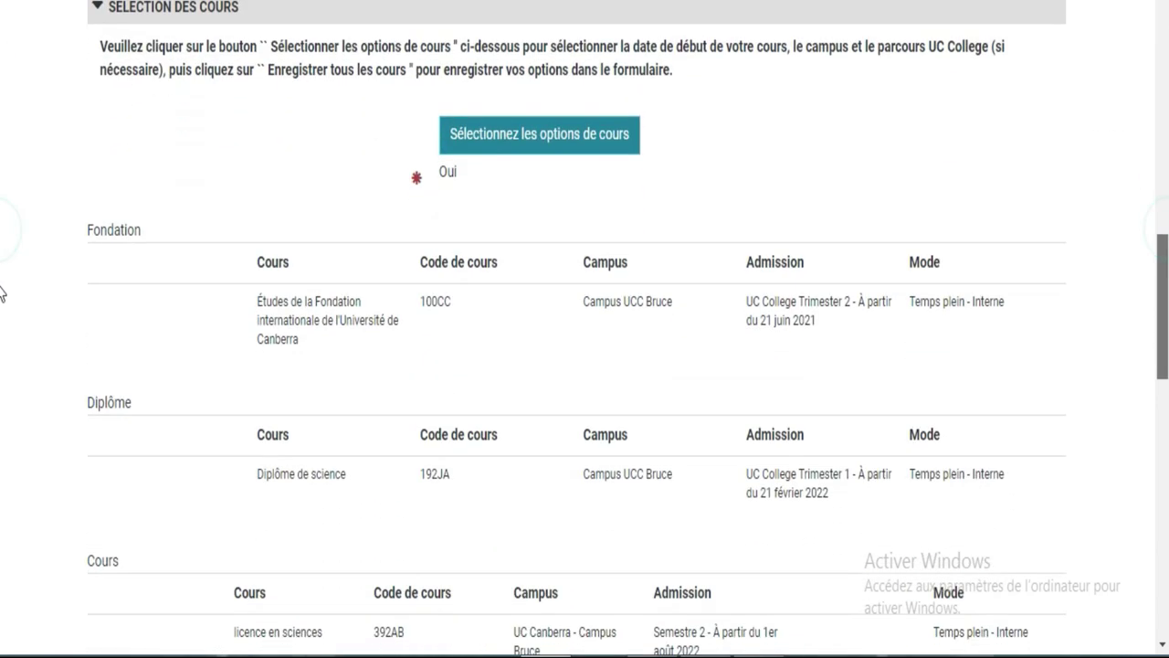
{"action": "scroll", "coordinate": [2, 404], "scroll_direction": "down", "scroll_amount": 1}
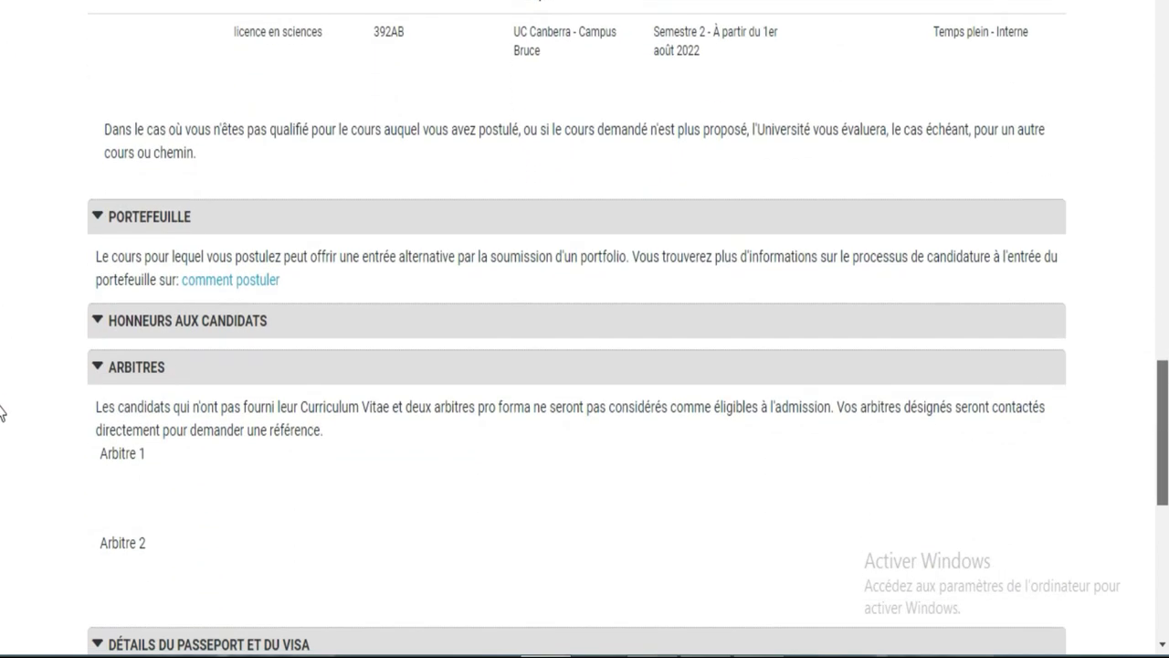
{"action": "scroll", "coordinate": [2, 413], "scroll_direction": "down", "scroll_amount": 4}
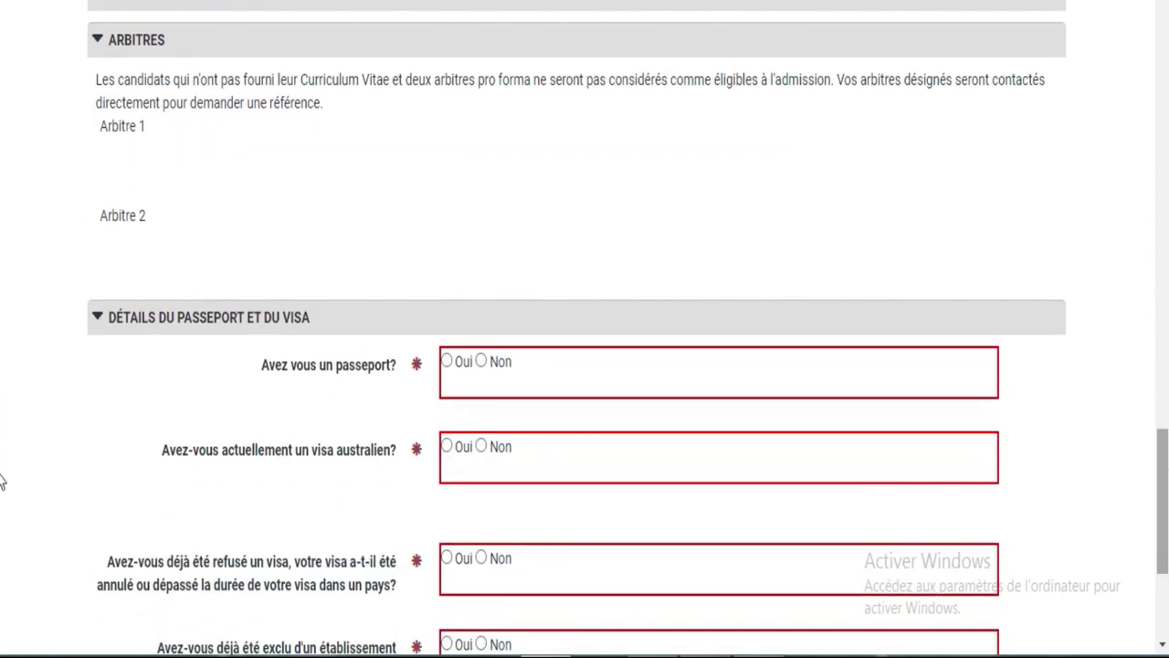
{"action": "scroll", "coordinate": [2, 482], "scroll_direction": "down", "scroll_amount": 2}
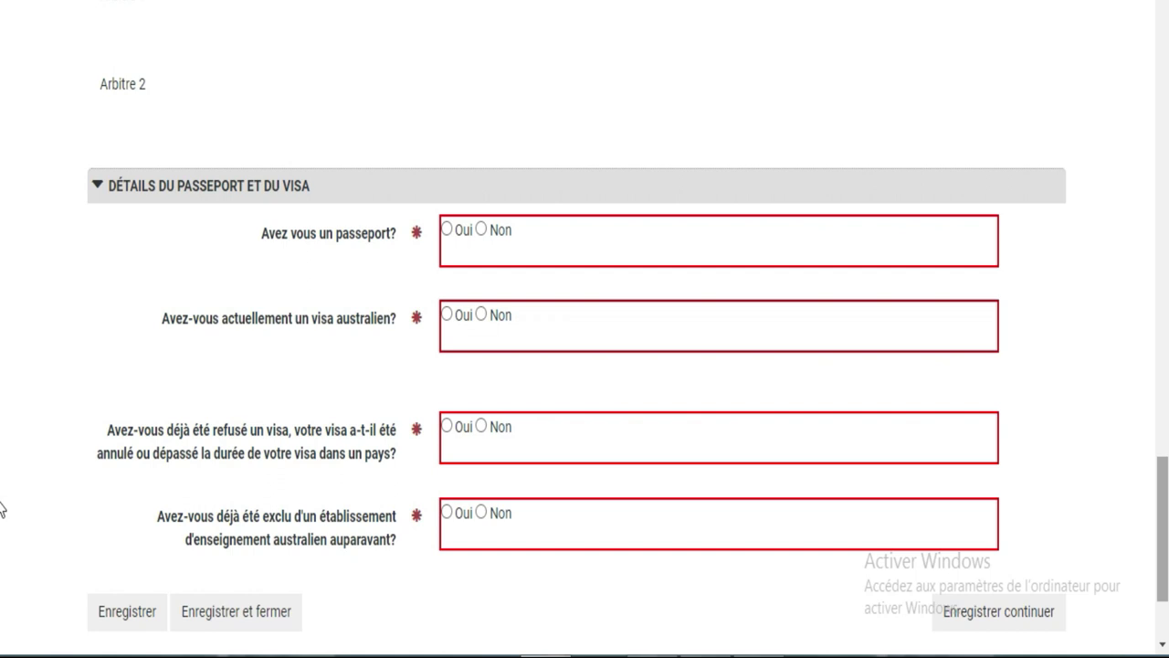
{"action": "scroll", "coordinate": [1, 508], "scroll_direction": "up", "scroll_amount": 1}
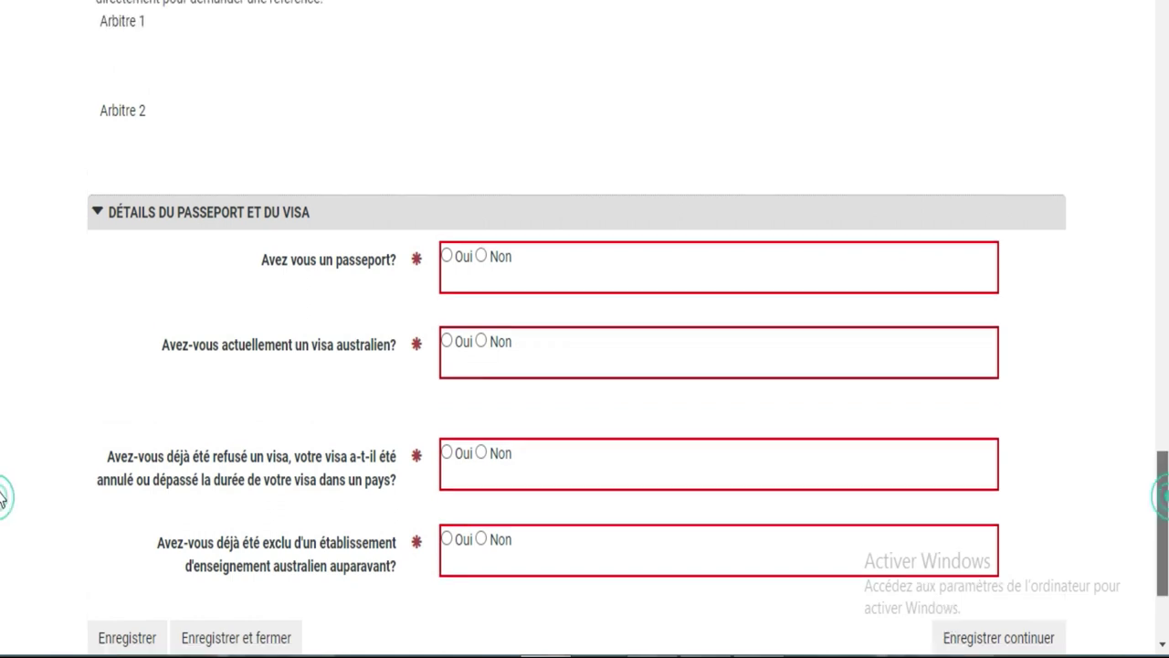
- Answer Oui to 'Avez vous un passeport?' under Passport and Visa Details
{"action": "double_click", "coordinate": [119, 70]}
{"action": "left_click", "coordinate": [132, 107]}
{"action": "triple_click", "coordinate": [139, 157]}
{"action": "left_click", "coordinate": [143, 196]}
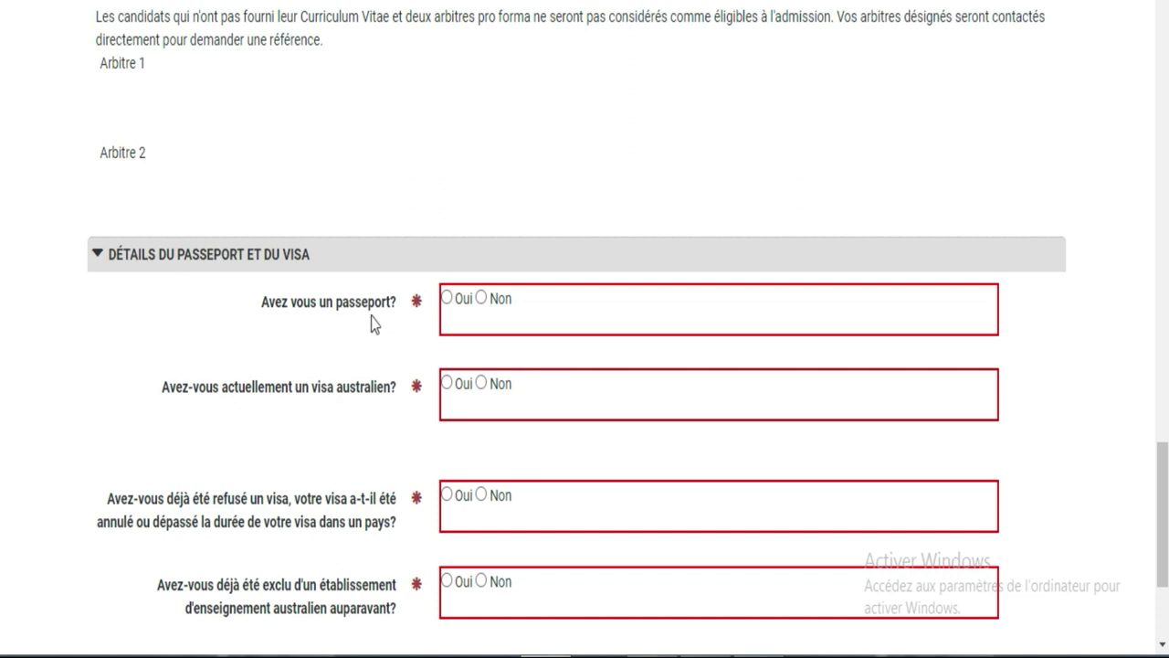
{"action": "left_click", "coordinate": [451, 297]}
{"action": "left_click", "coordinate": [446, 295]}
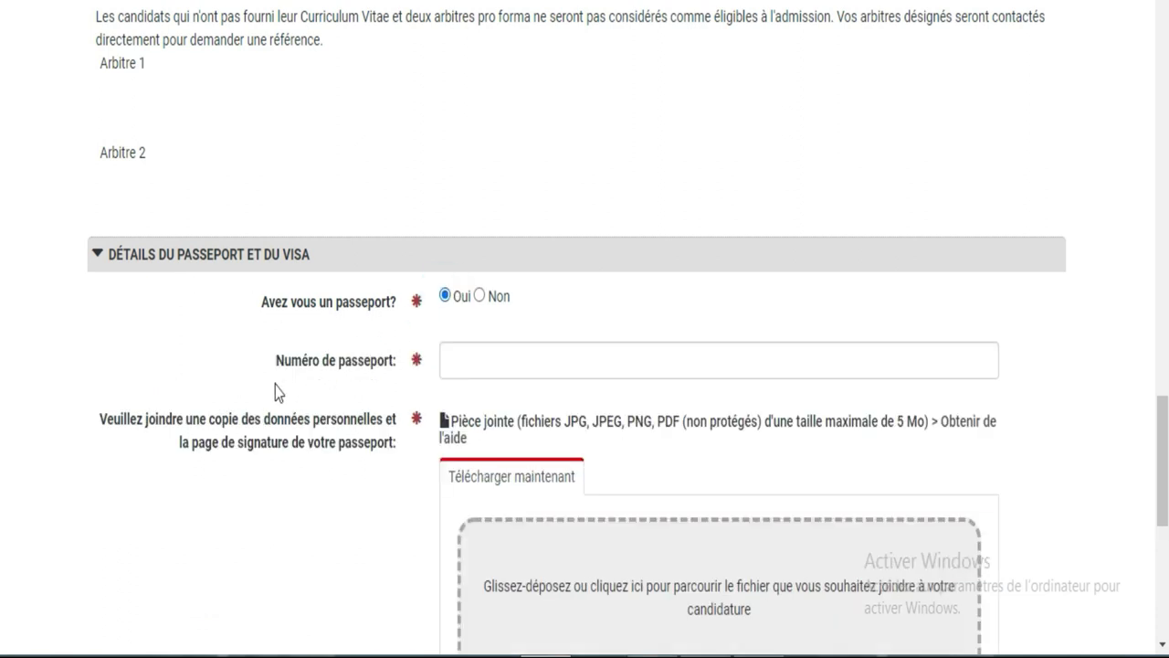
- Enter the passport number in the Numéro de passeport field
{"action": "left_click", "coordinate": [487, 354]}
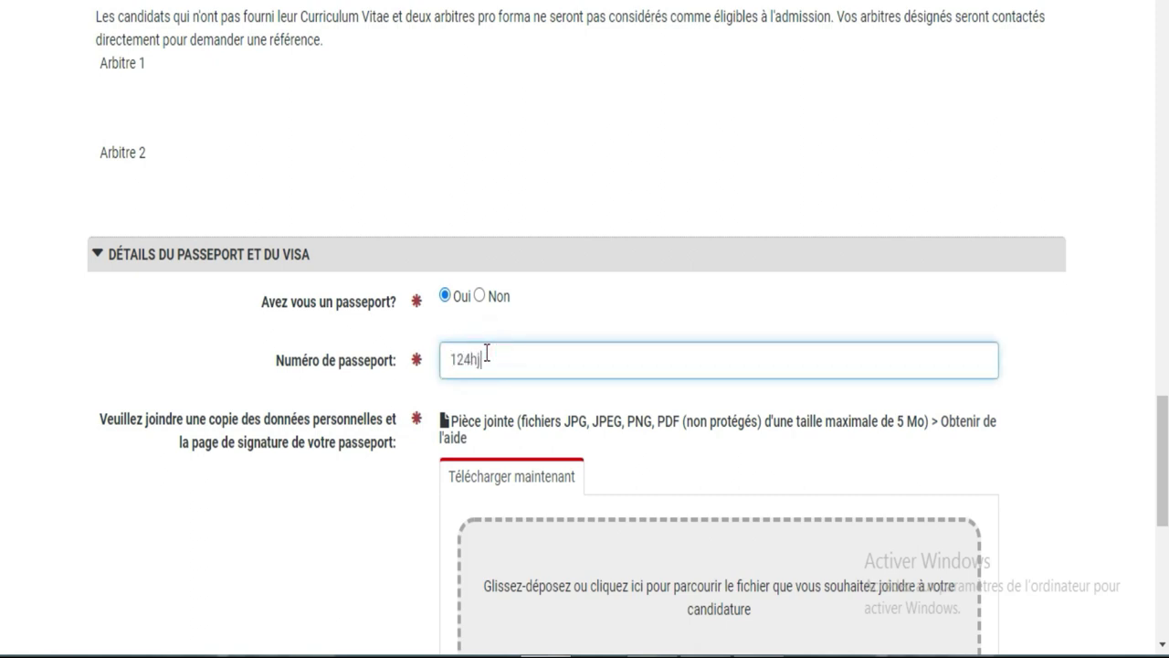
{"action": "left_click_drag", "start_coordinate": [896, 416], "coordinate": [932, 422]}
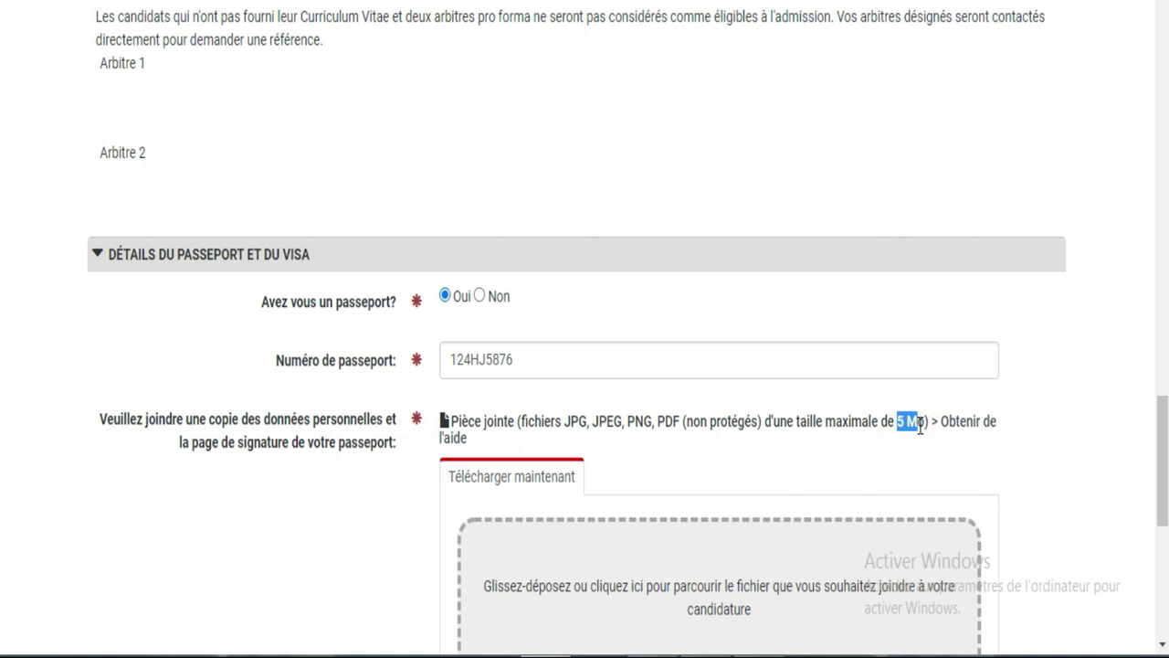
{"action": "scroll", "coordinate": [2, 493], "scroll_direction": "down", "scroll_amount": 3}
{"action": "scroll", "coordinate": [2, 493], "scroll_direction": "down", "scroll_amount": 1}
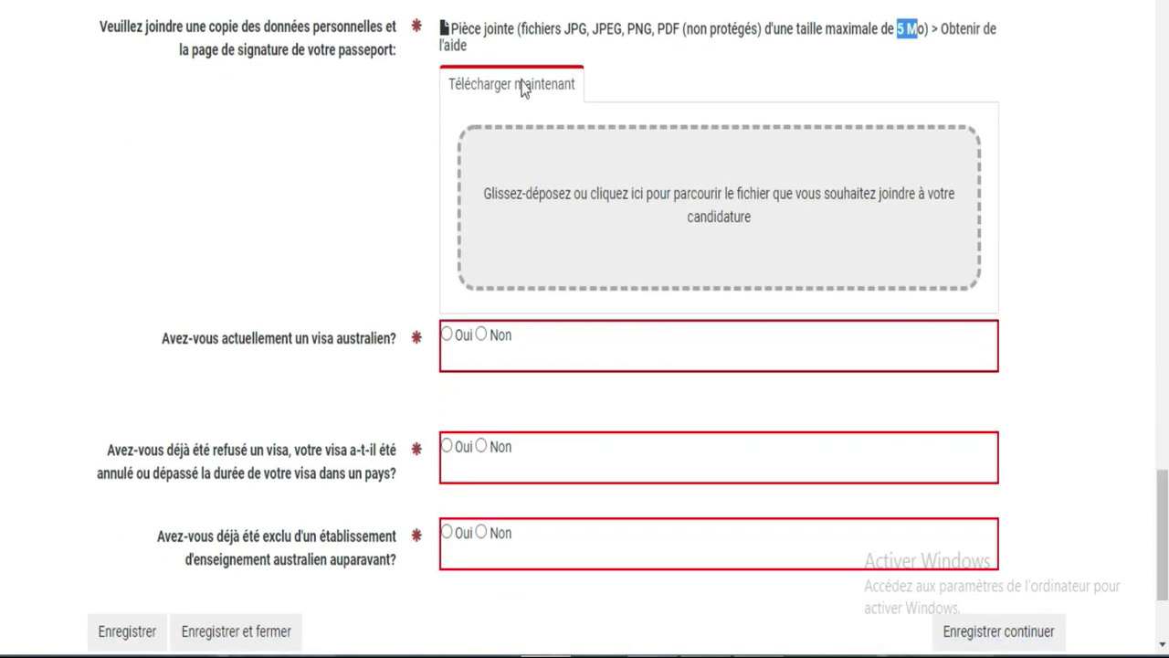
- Upload the Дискр мат PDF from Téléchargements as the passport copy
{"action": "left_click", "coordinate": [511, 169]}
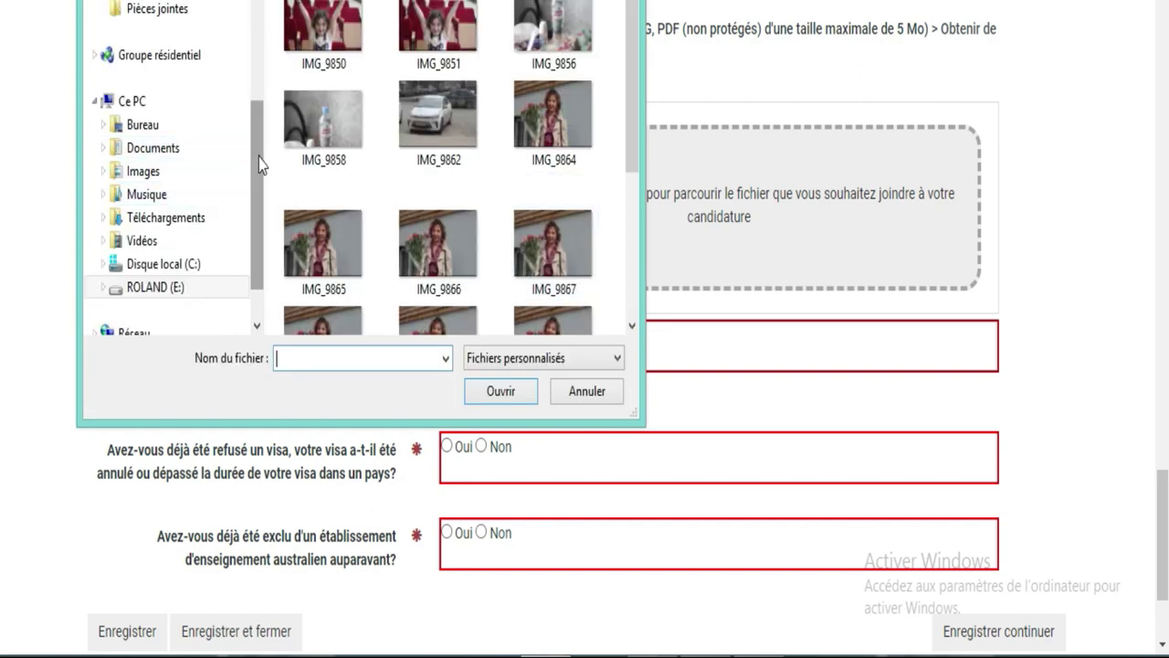
{"action": "left_click_drag", "start_coordinate": [258, 165], "coordinate": [260, 203]}
{"action": "left_click", "coordinate": [203, 174]}
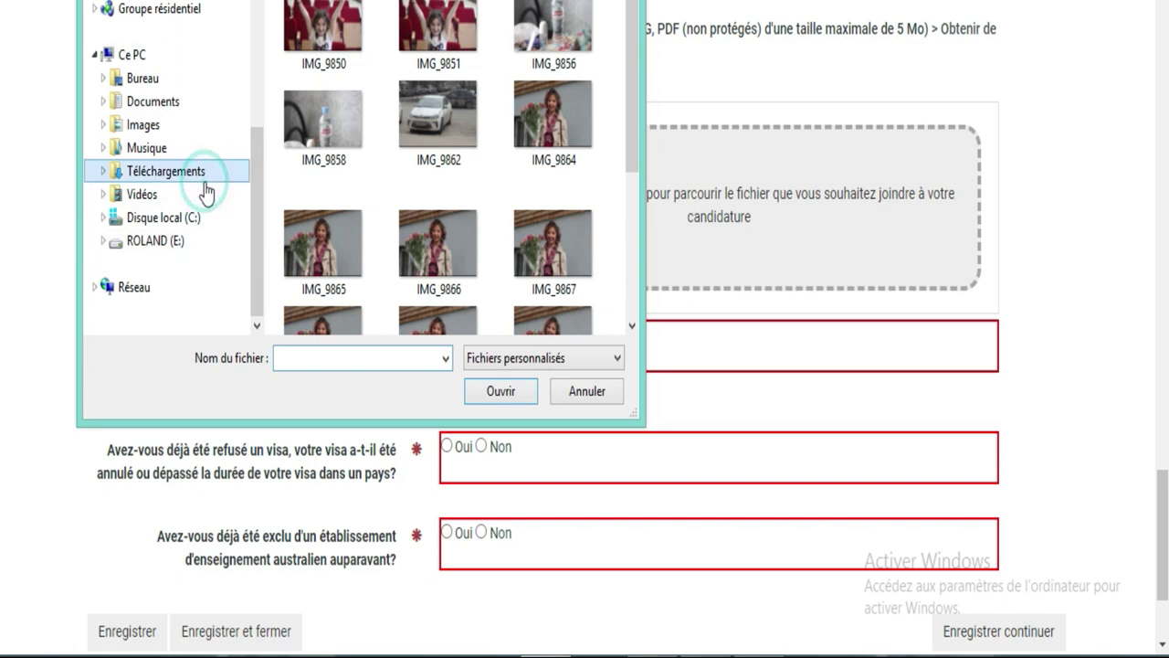
{"action": "left_click_drag", "start_coordinate": [633, 60], "coordinate": [634, 172]}
{"action": "scroll", "coordinate": [637, 180], "scroll_direction": "down", "scroll_amount": 1}
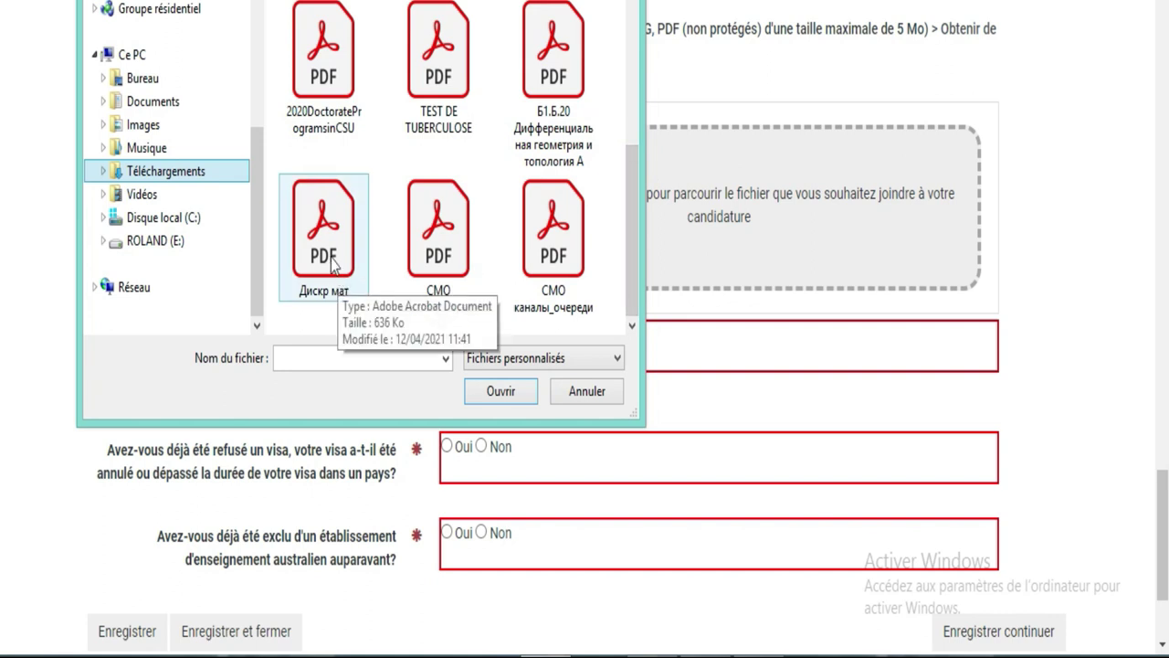
{"action": "double_click", "coordinate": [331, 259]}
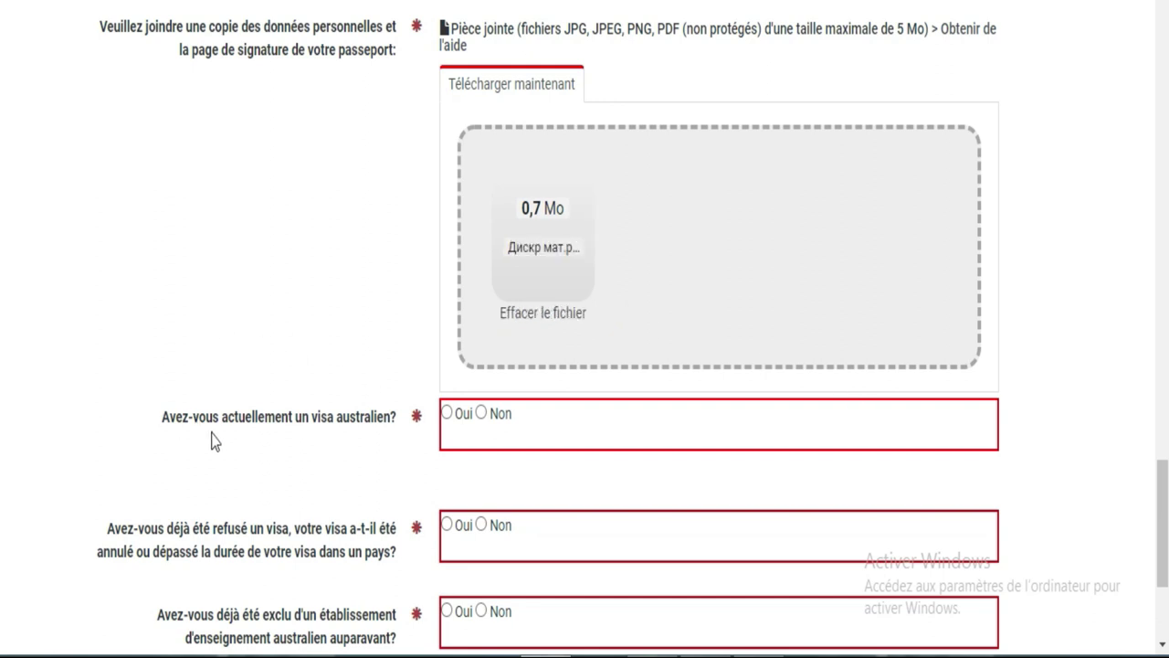
- Answer Non to the current visa, refused visa and exclusion questions, then save and continue
{"action": "left_click", "coordinate": [481, 413]}
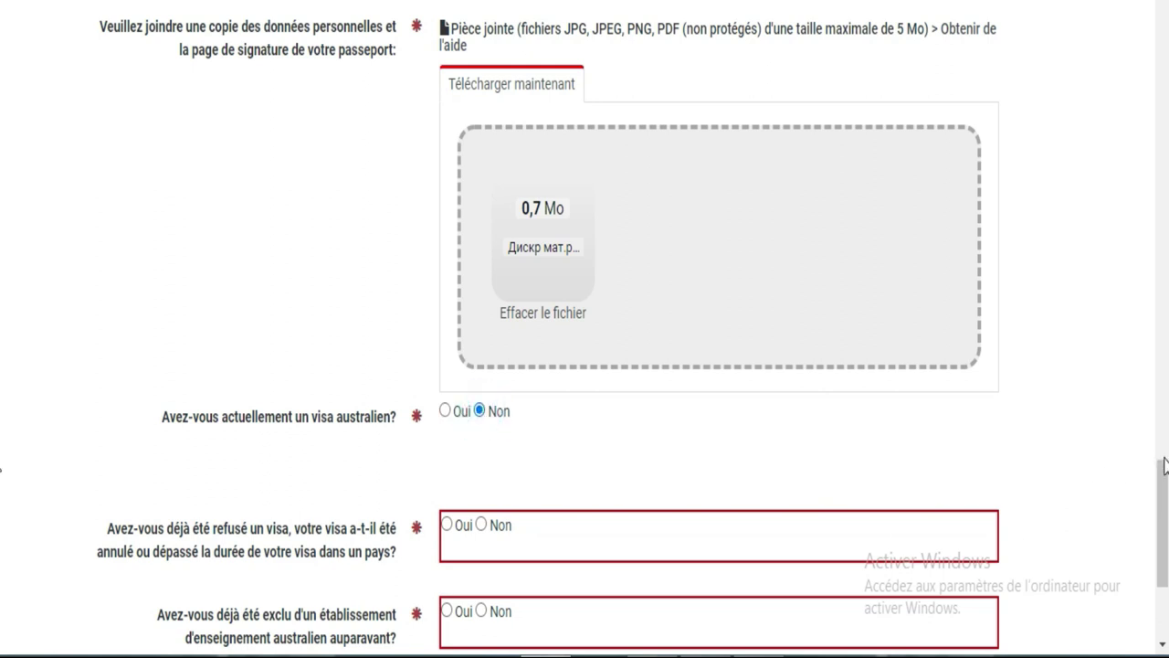
{"action": "scroll", "coordinate": [1165, 466], "scroll_direction": "down", "scroll_amount": 3}
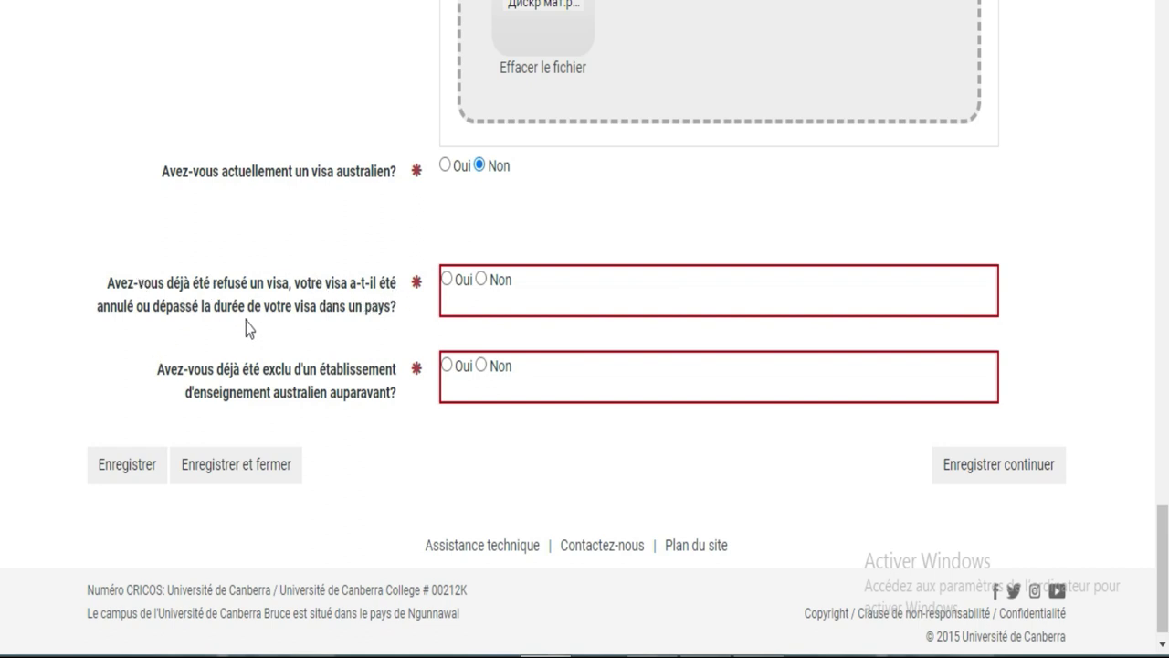
{"action": "left_click", "coordinate": [482, 280]}
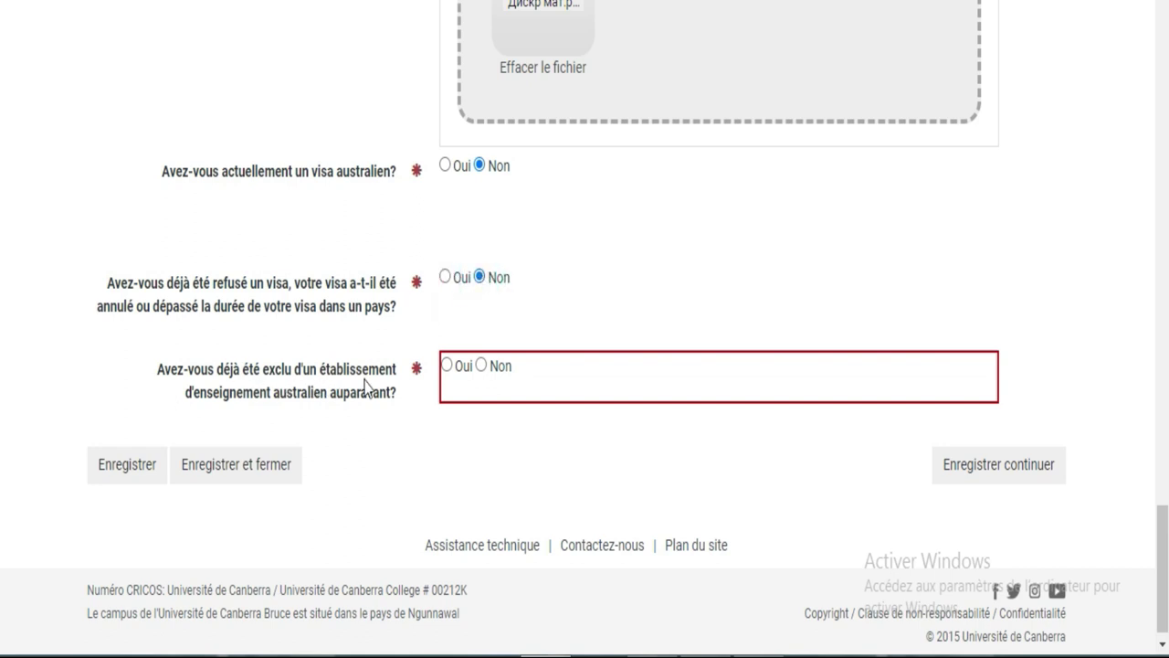
{"action": "left_click", "coordinate": [482, 365]}
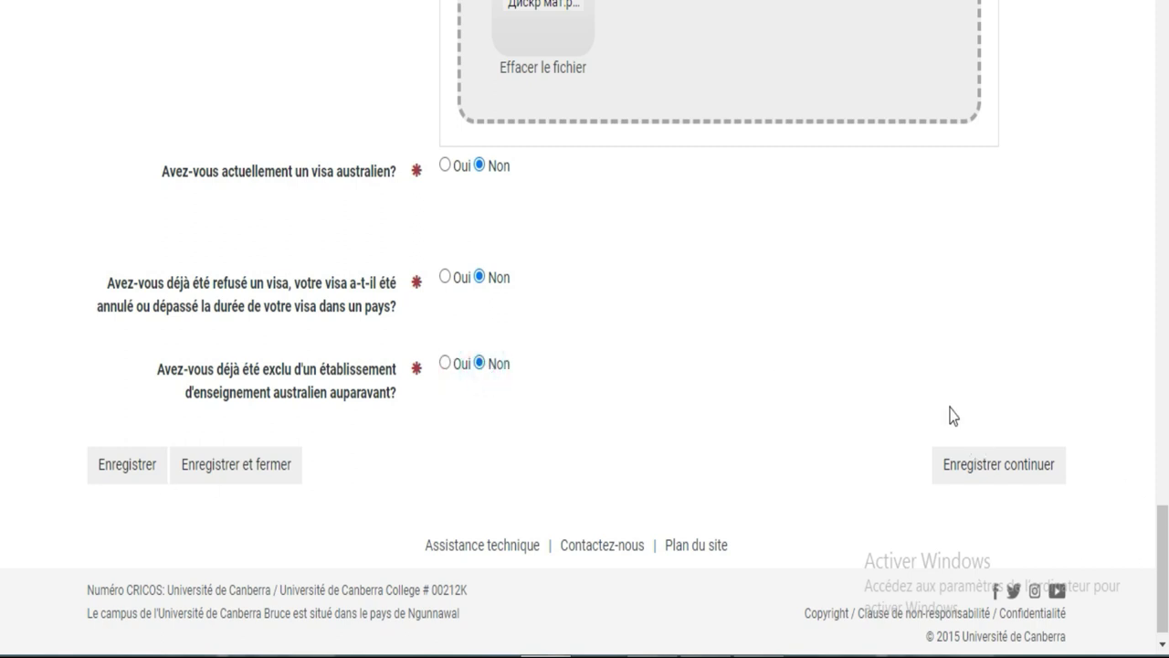
{"action": "left_click", "coordinate": [976, 475]}
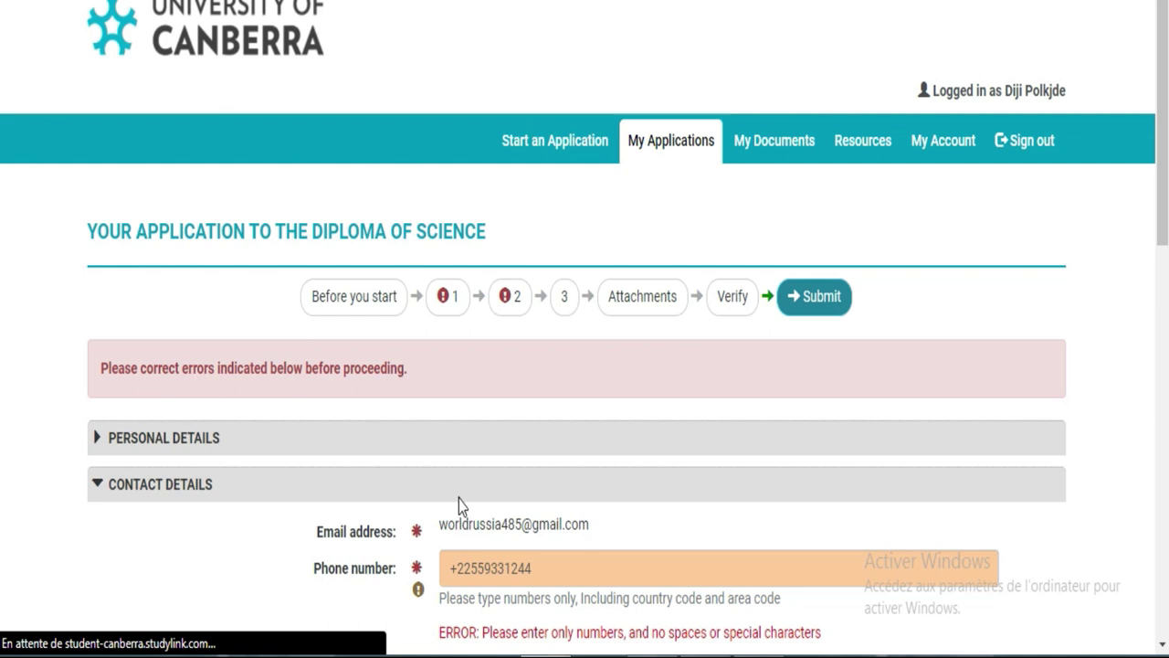
- Replace the phone number's leading + with 00, then save and continue again
{"action": "scroll", "coordinate": [2, 293], "scroll_direction": "down", "scroll_amount": 2}
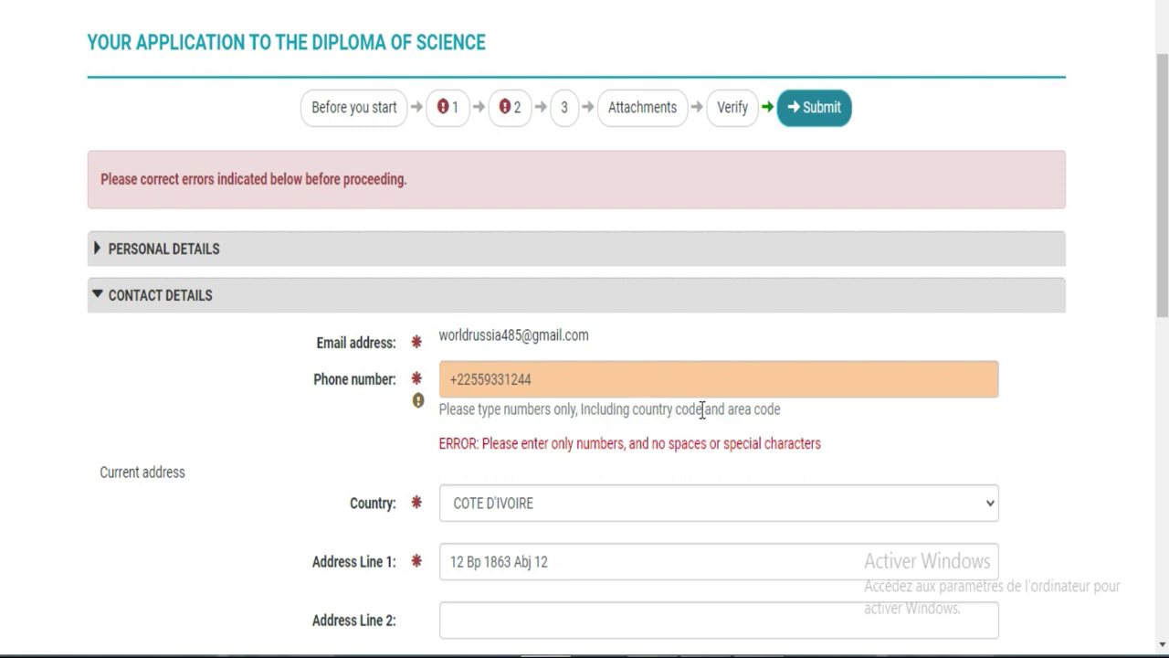
{"action": "left_click", "coordinate": [458, 378]}
{"action": "key", "text": "BackSpace"}
{"action": "type", "text": "00"}
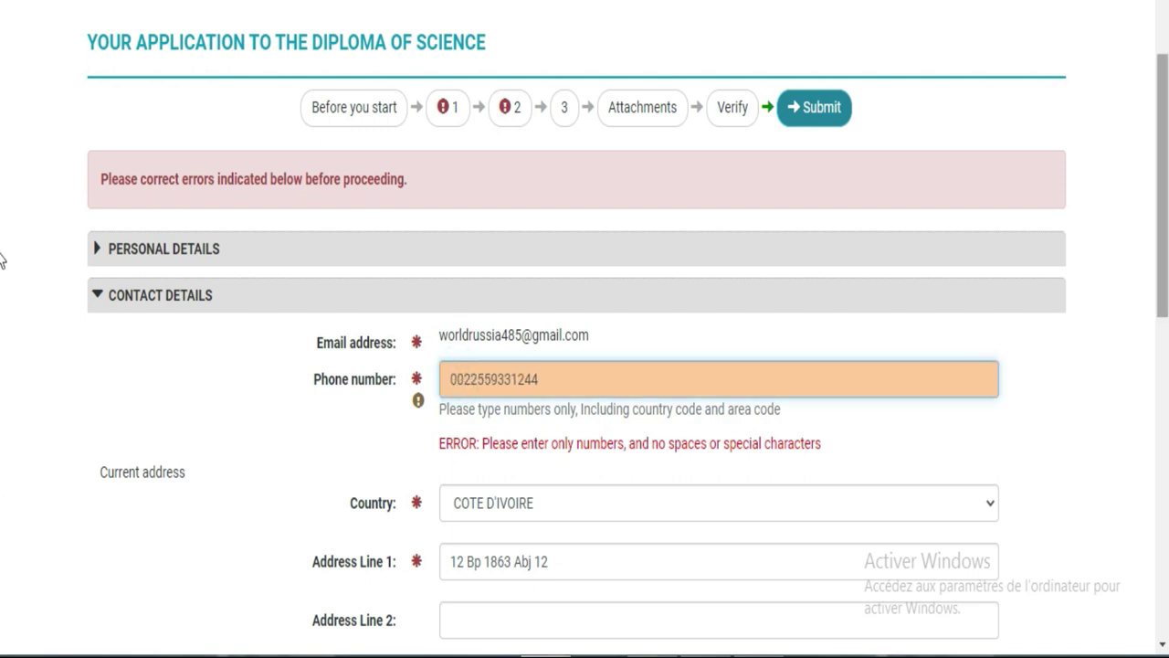
{"action": "scroll", "coordinate": [2, 256], "scroll_direction": "down", "scroll_amount": 1}
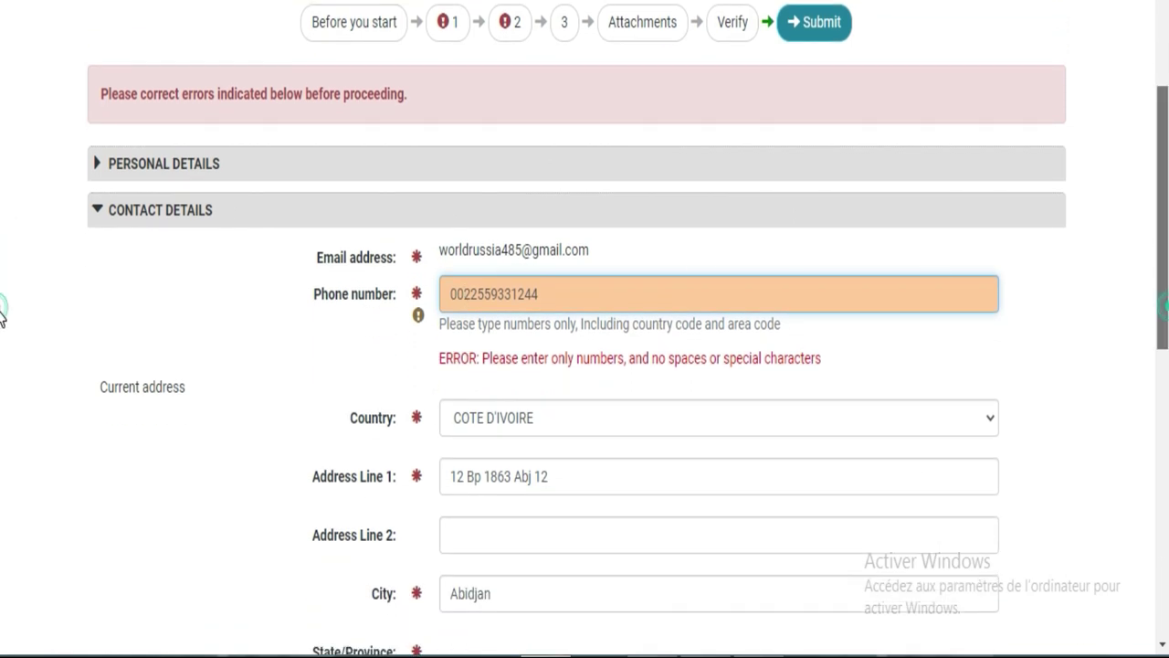
{"action": "scroll", "coordinate": [3, 384], "scroll_direction": "down", "scroll_amount": 7}
{"action": "scroll", "coordinate": [2, 582], "scroll_direction": "down", "scroll_amount": 1}
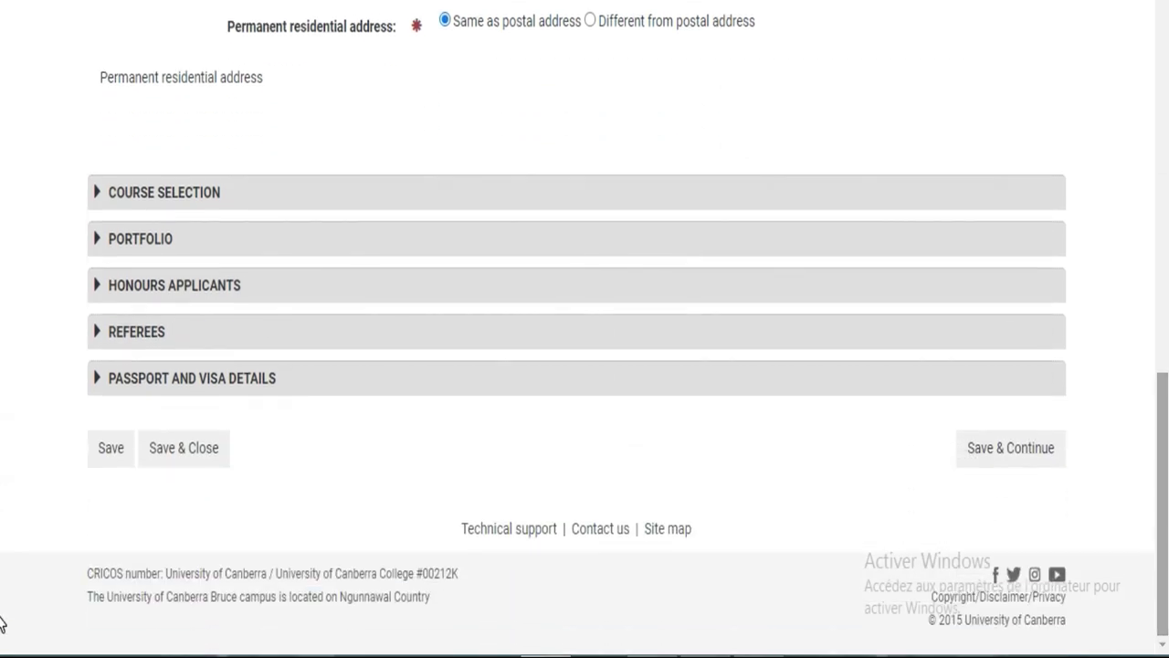
{"action": "left_click", "coordinate": [983, 454]}
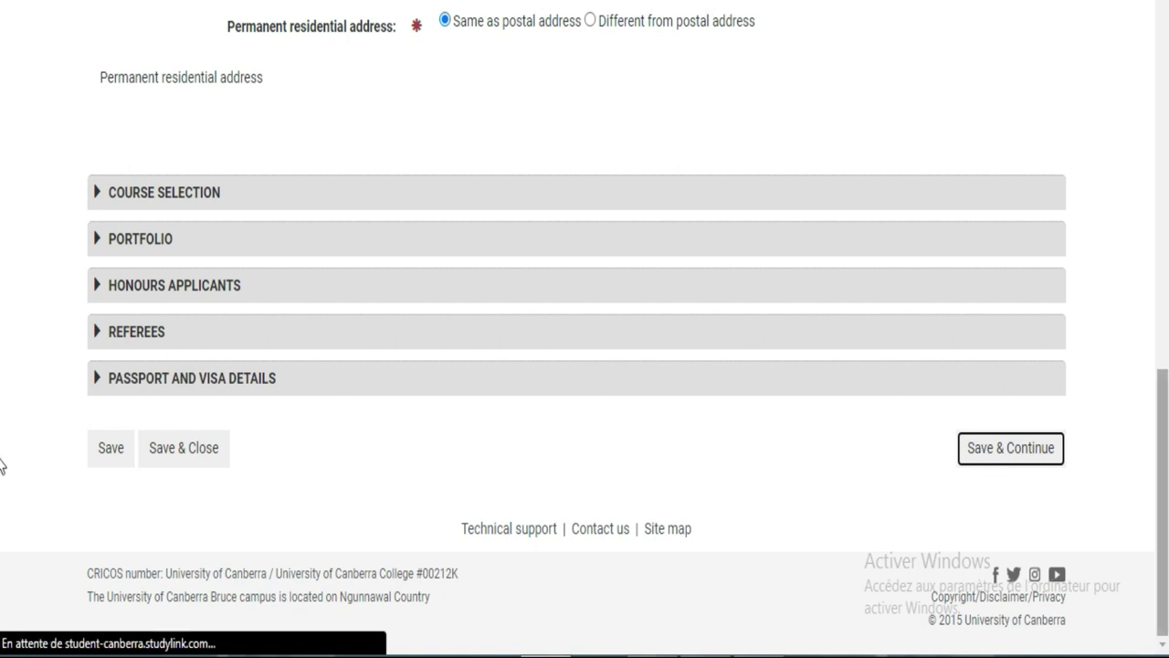
{"action": "left_click", "coordinate": [1019, 447]}
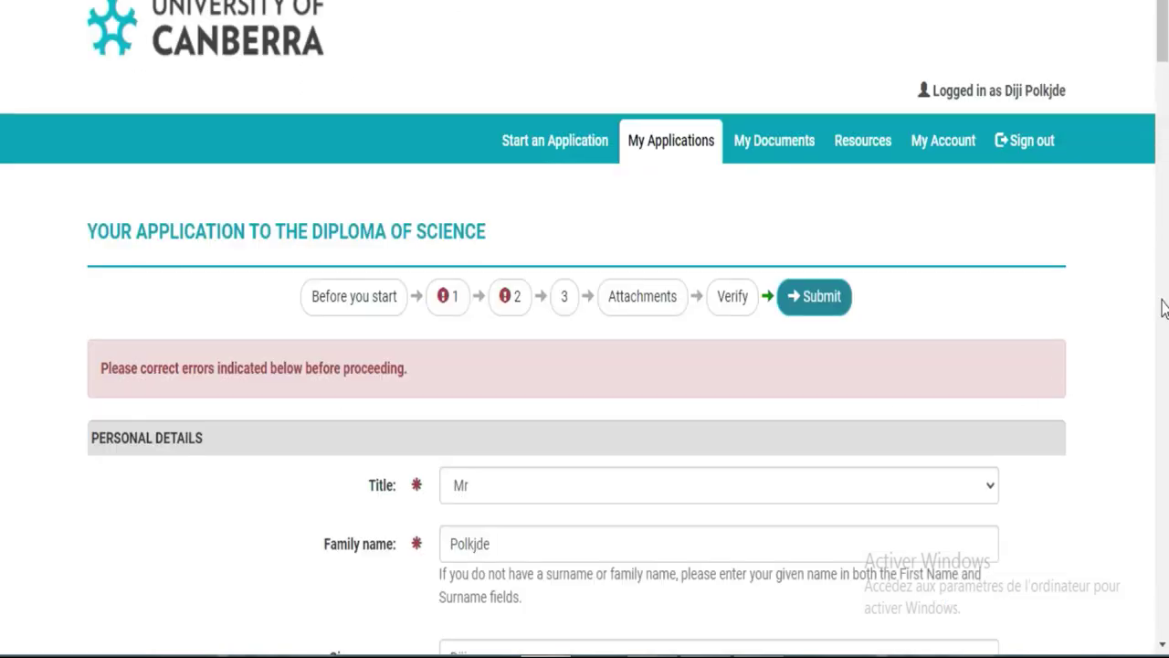
{"action": "scroll", "coordinate": [1, 104], "scroll_direction": "down", "scroll_amount": 5}
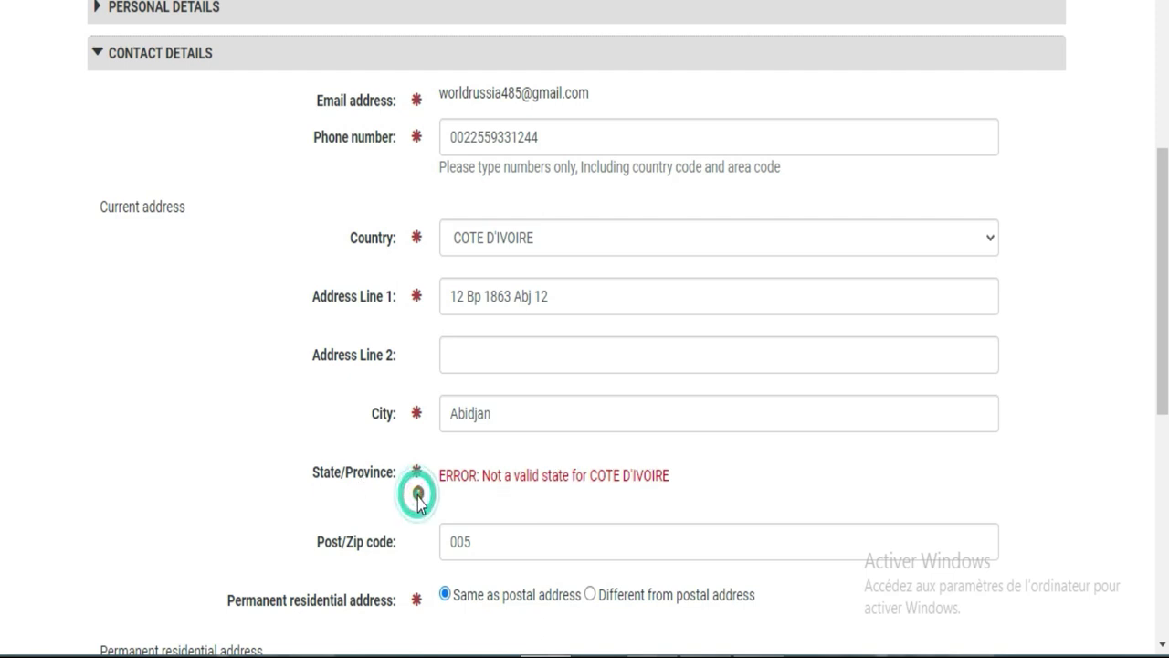
{"action": "left_click", "coordinate": [538, 486]}
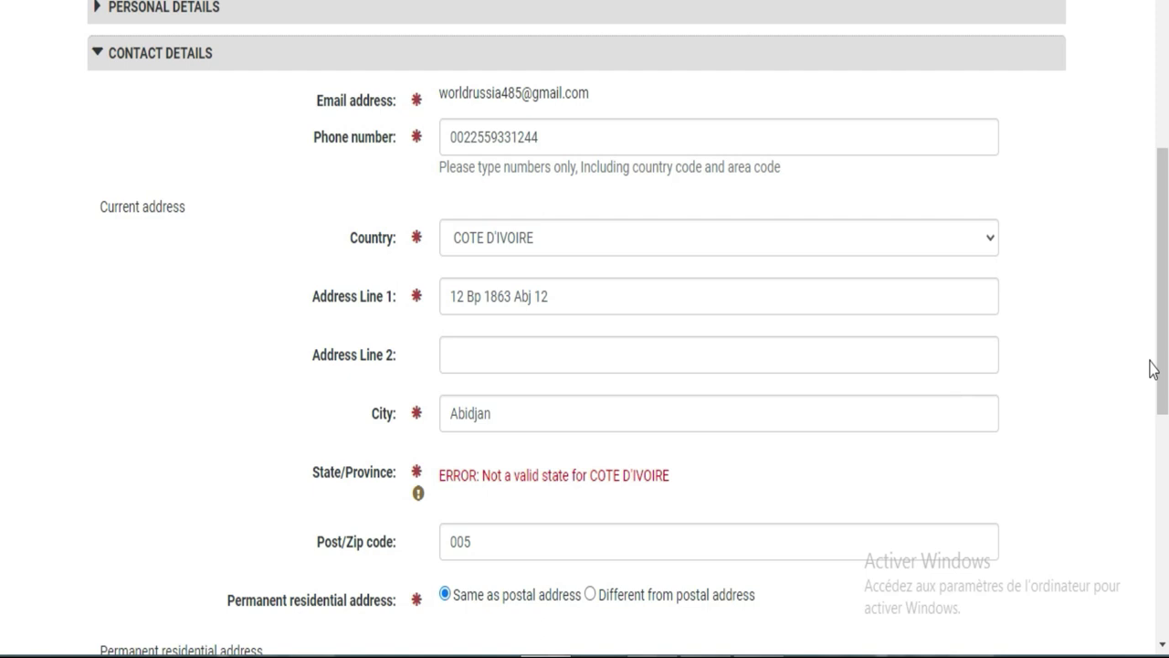
{"action": "scroll", "coordinate": [2, 548], "scroll_direction": "down", "scroll_amount": 6}
{"action": "scroll", "coordinate": [2, 561], "scroll_direction": "up", "scroll_amount": 8}
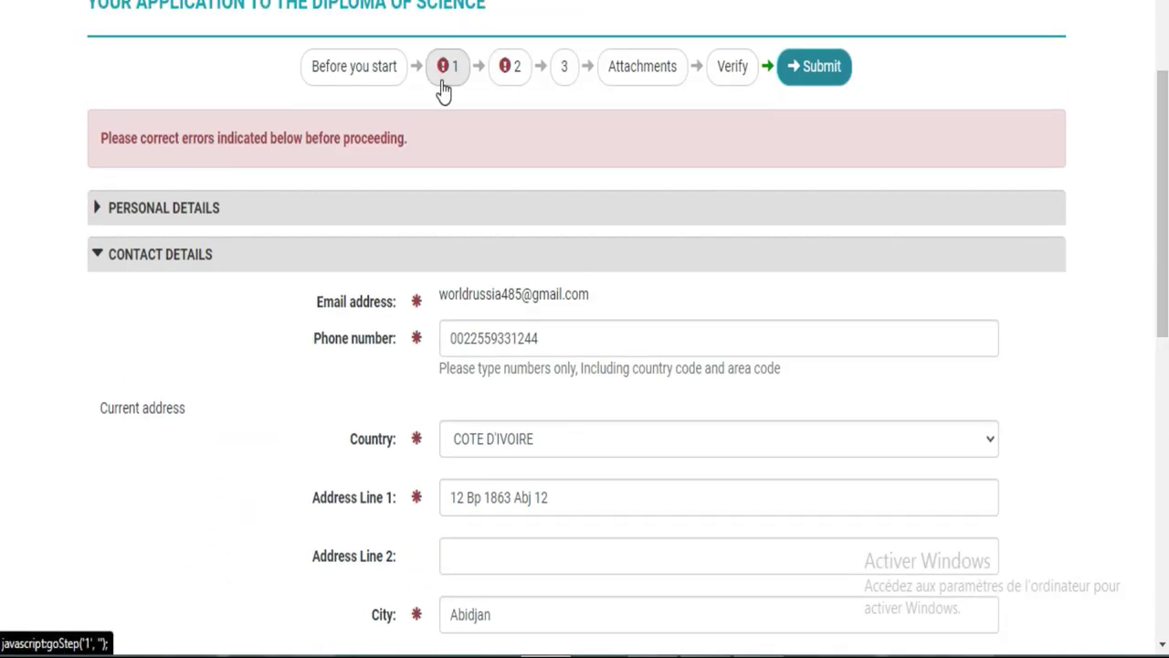
{"action": "left_click", "coordinate": [97, 255]}
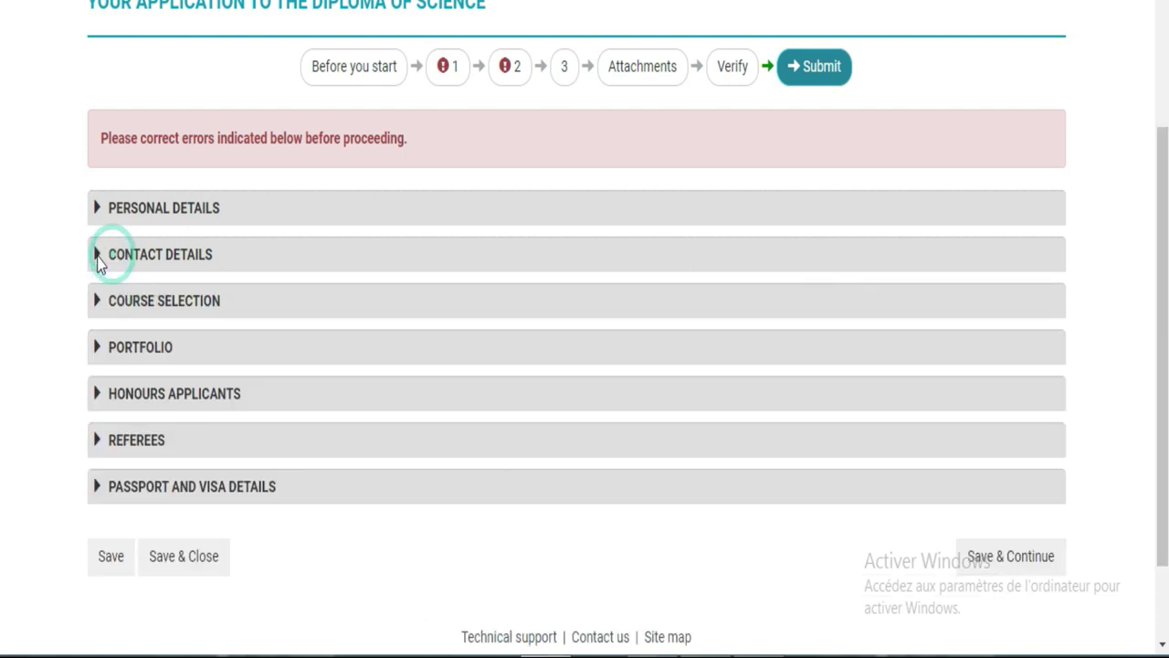
{"action": "left_click", "coordinate": [98, 255]}
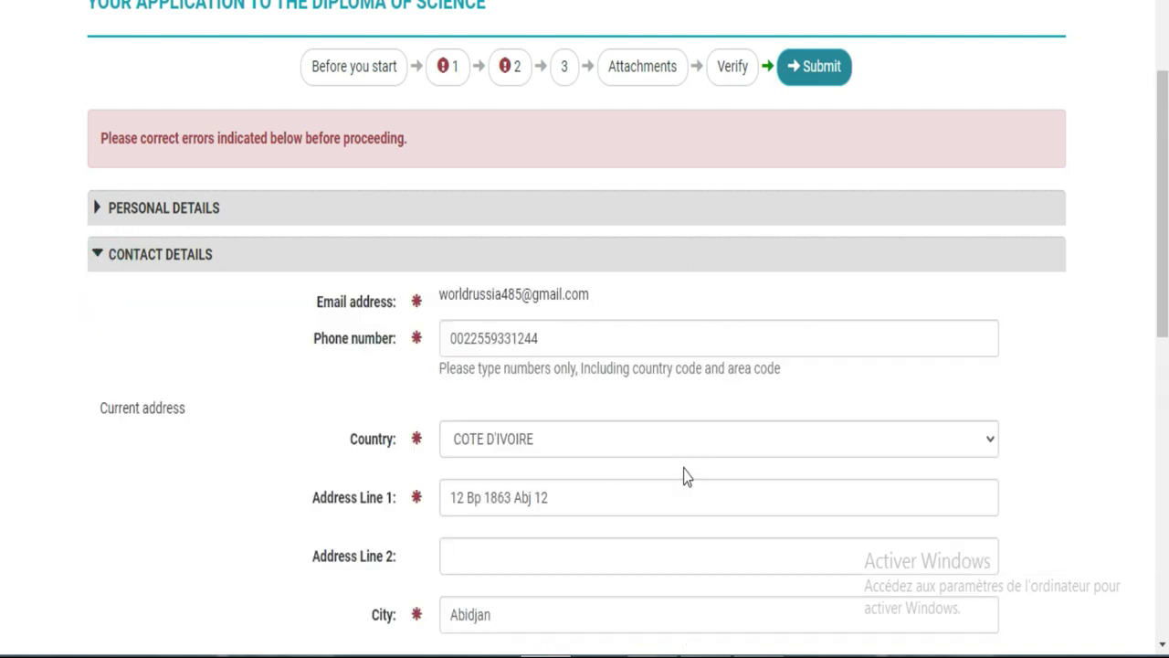
{"action": "scroll", "coordinate": [1, 347], "scroll_direction": "down", "scroll_amount": 3}
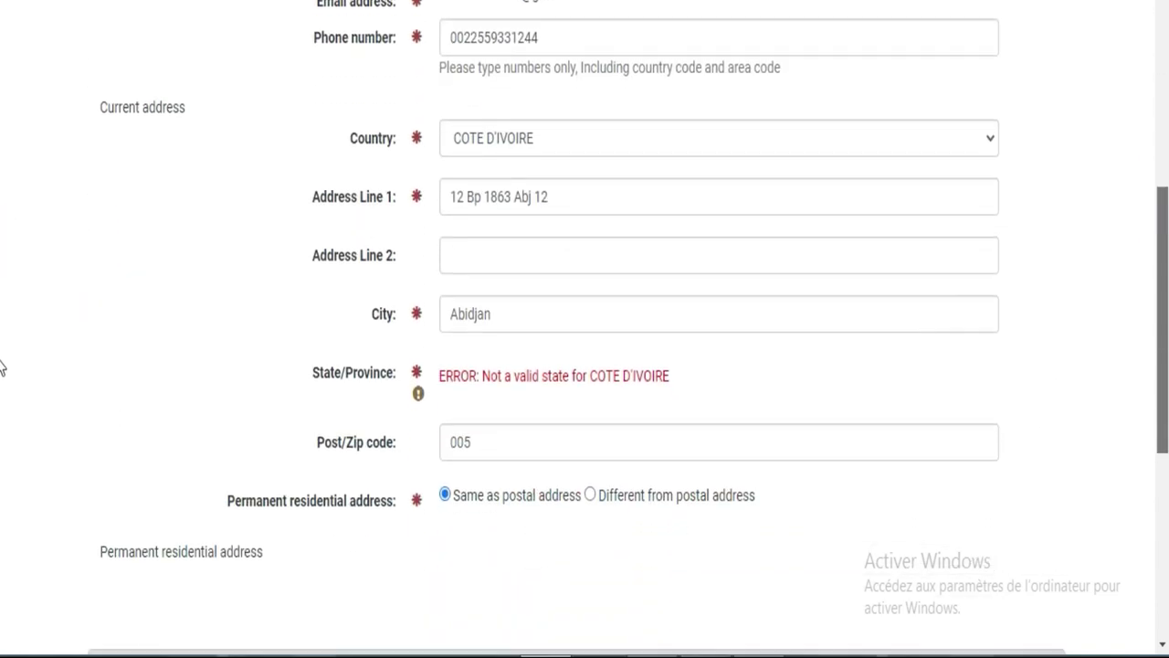
{"action": "scroll", "coordinate": [2, 367], "scroll_direction": "down", "scroll_amount": 3}
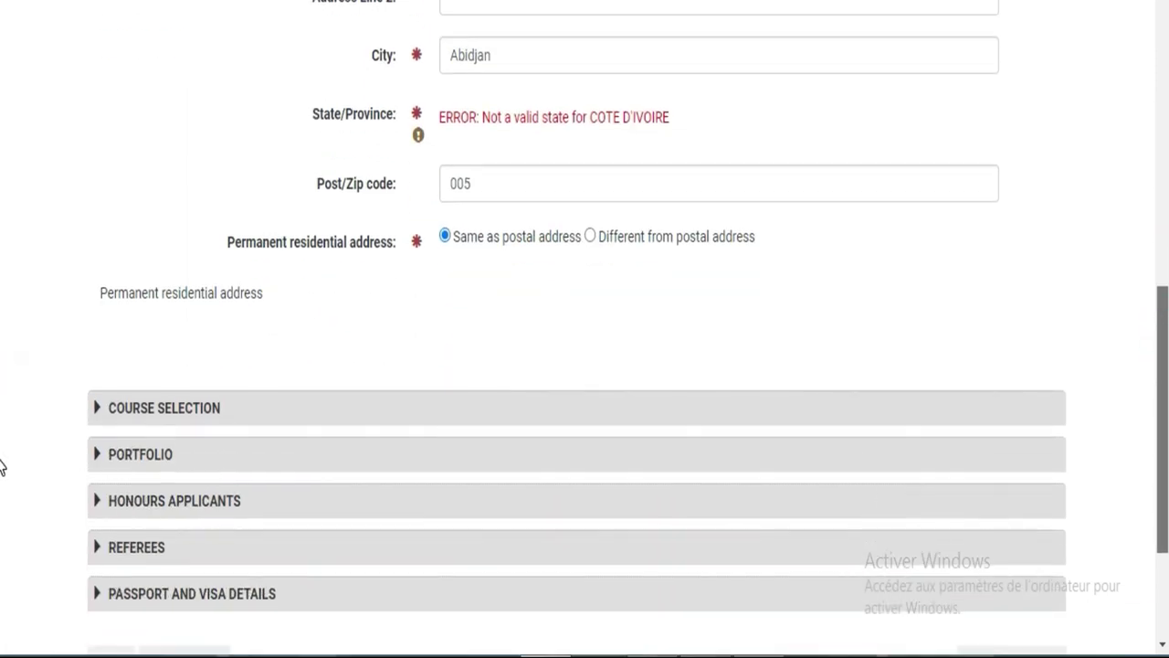
{"action": "scroll", "coordinate": [1, 457], "scroll_direction": "up", "scroll_amount": 1}
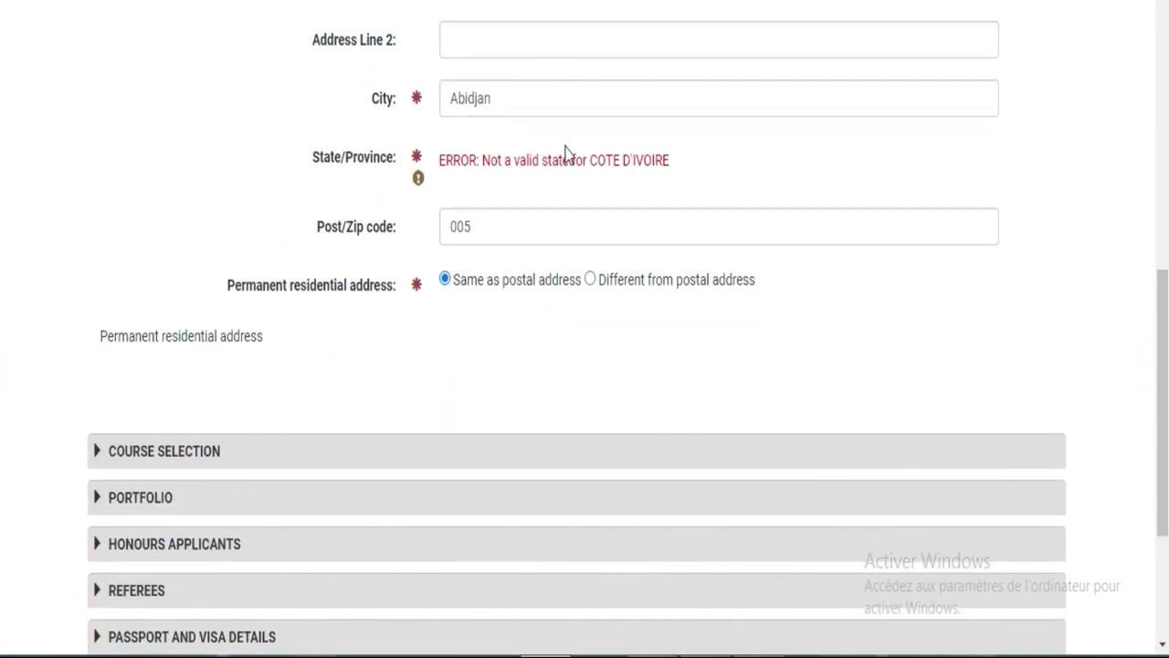
{"action": "left_click", "coordinate": [564, 173]}
{"action": "left_click", "coordinate": [2, 309]}
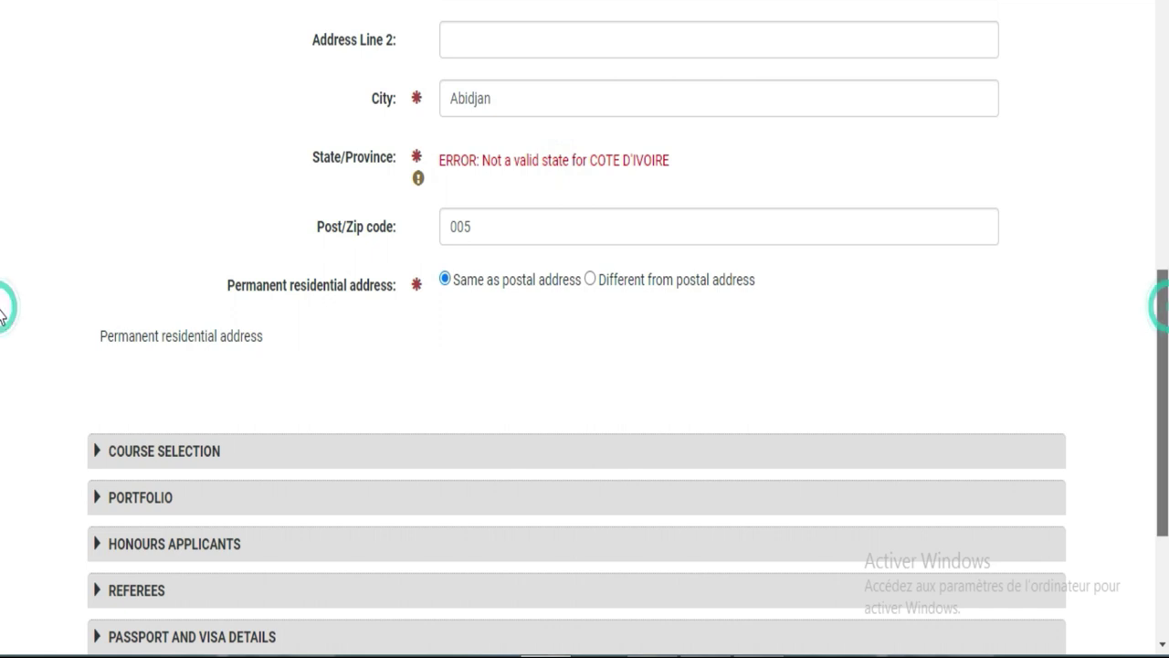
{"action": "scroll", "coordinate": [2, 312], "scroll_direction": "up", "scroll_amount": 5}
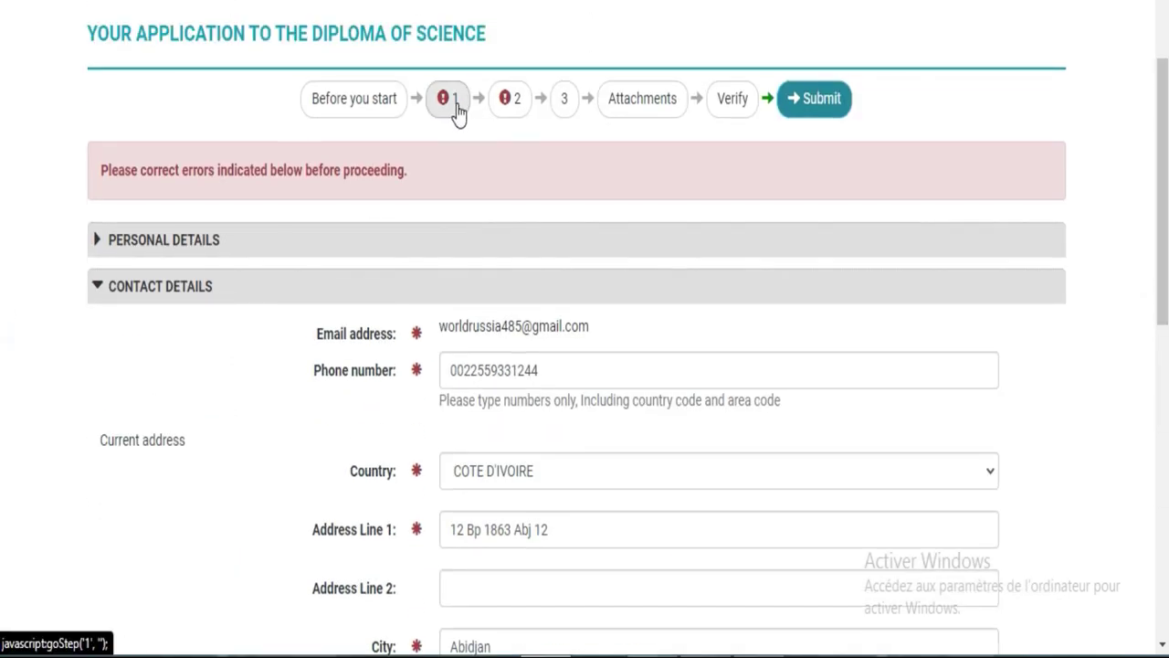
{"action": "left_click", "coordinate": [456, 106]}
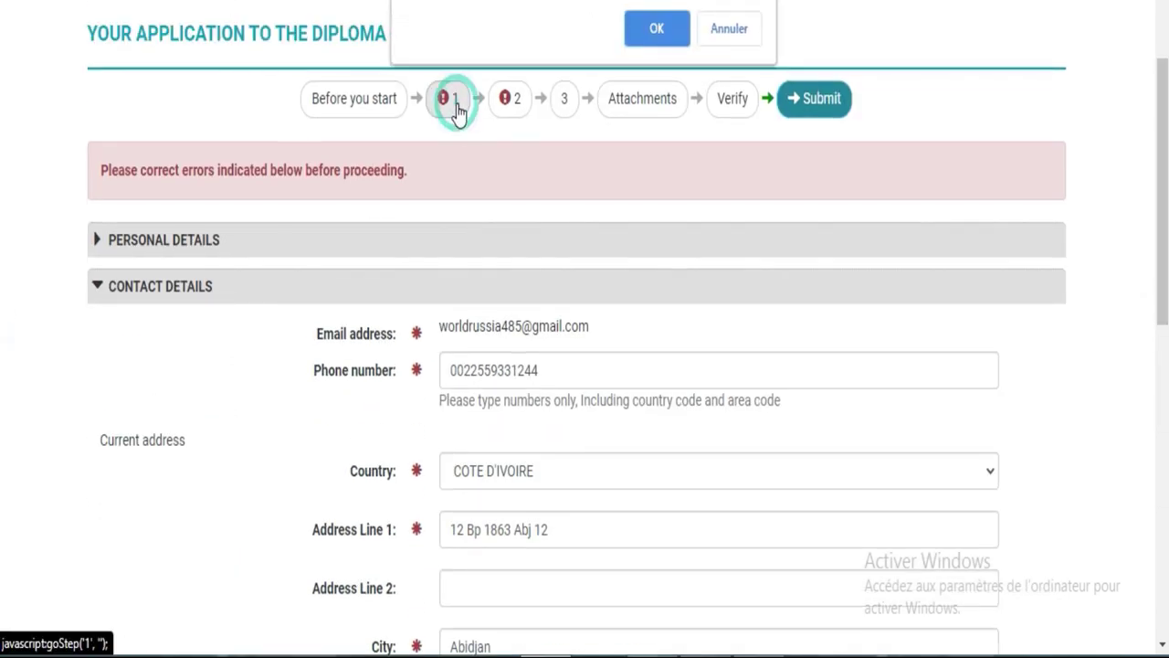
{"action": "left_click", "coordinate": [673, 33]}
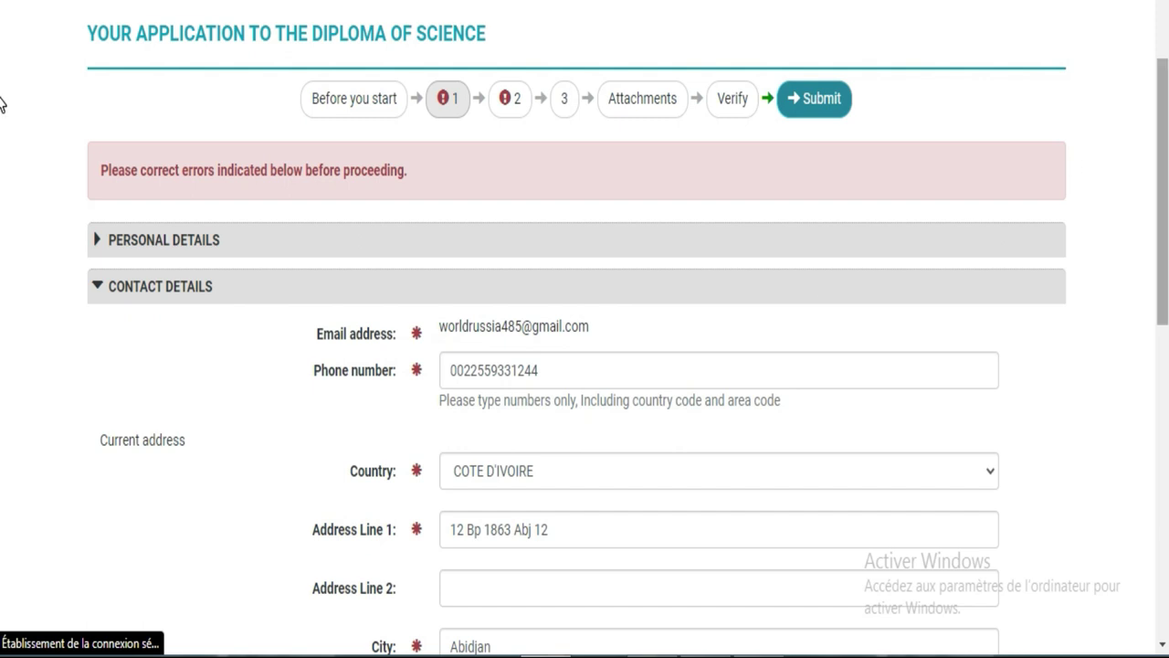
{"action": "scroll", "coordinate": [2, 237], "scroll_direction": "down", "scroll_amount": 4}
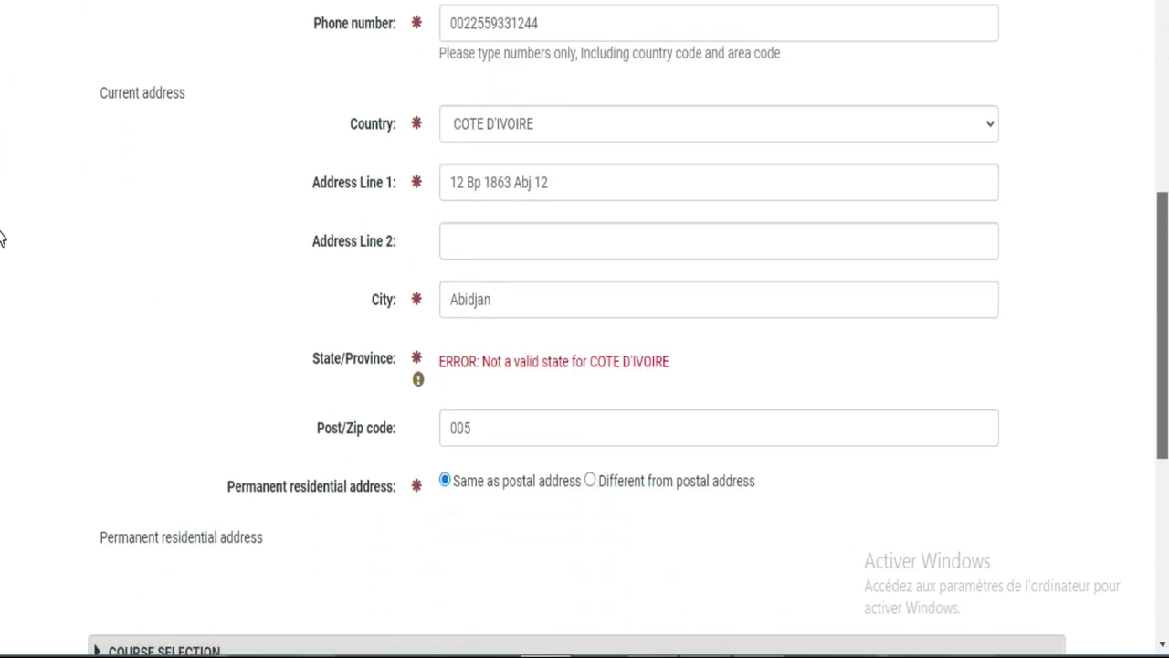
{"action": "scroll", "coordinate": [2, 246], "scroll_direction": "down", "scroll_amount": 1}
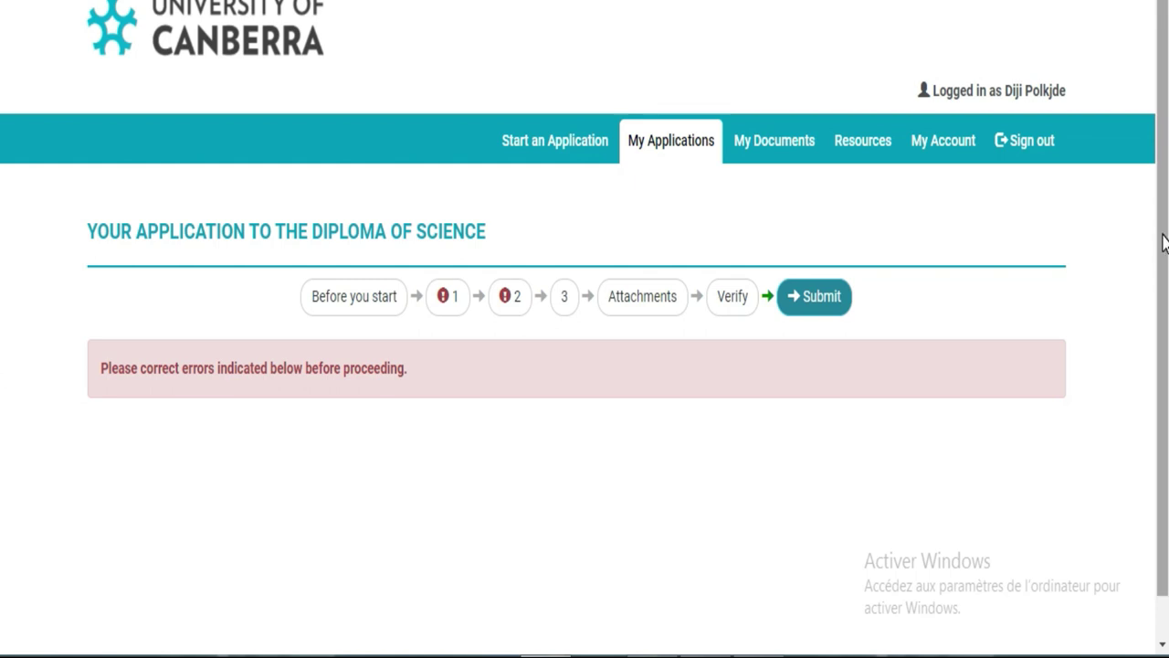
{"action": "scroll", "coordinate": [1164, 240], "scroll_direction": "down", "scroll_amount": 1}
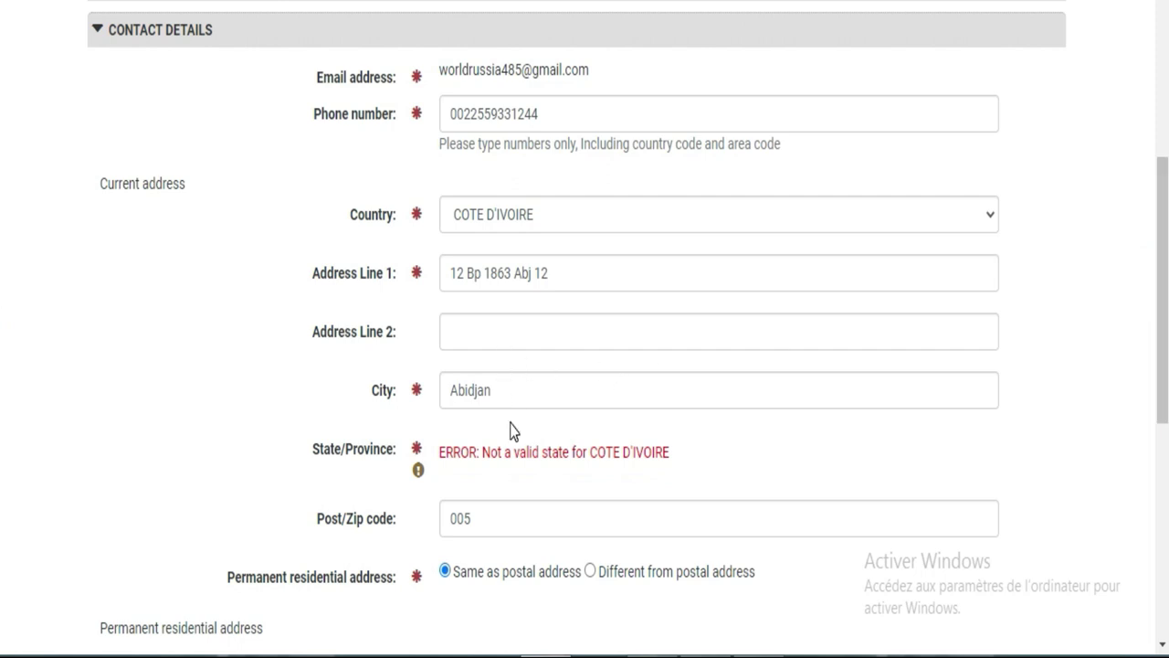
{"action": "left_click", "coordinate": [505, 454]}
{"action": "triple_click", "coordinate": [505, 454]}
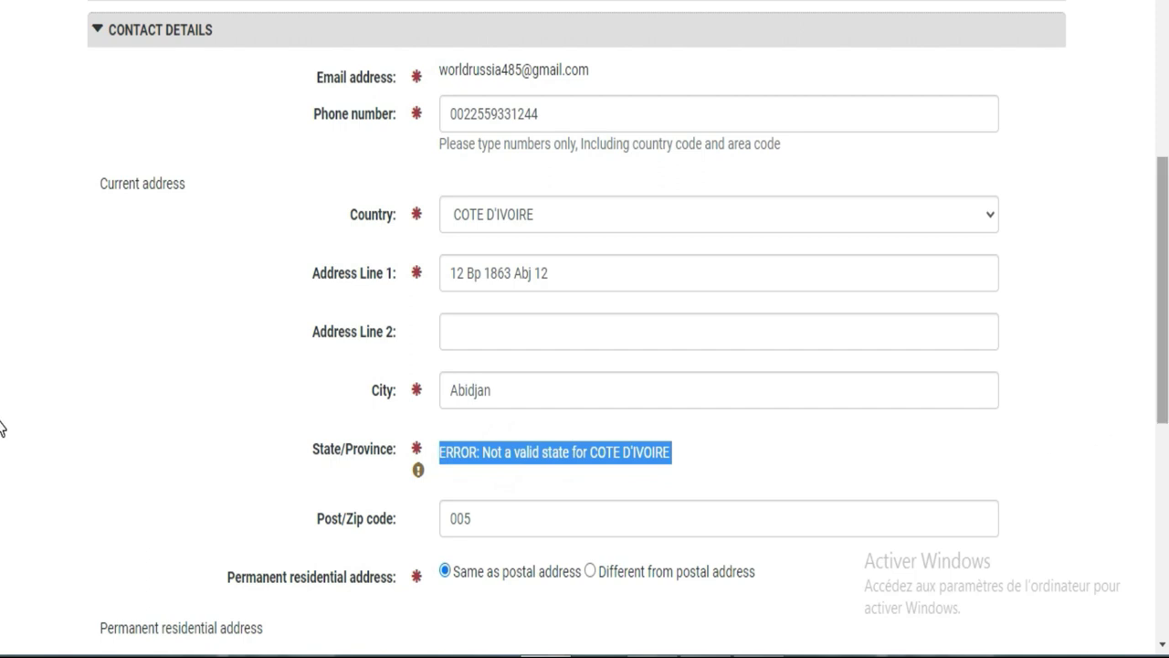
{"action": "scroll", "coordinate": [2, 366], "scroll_direction": "up", "scroll_amount": 5}
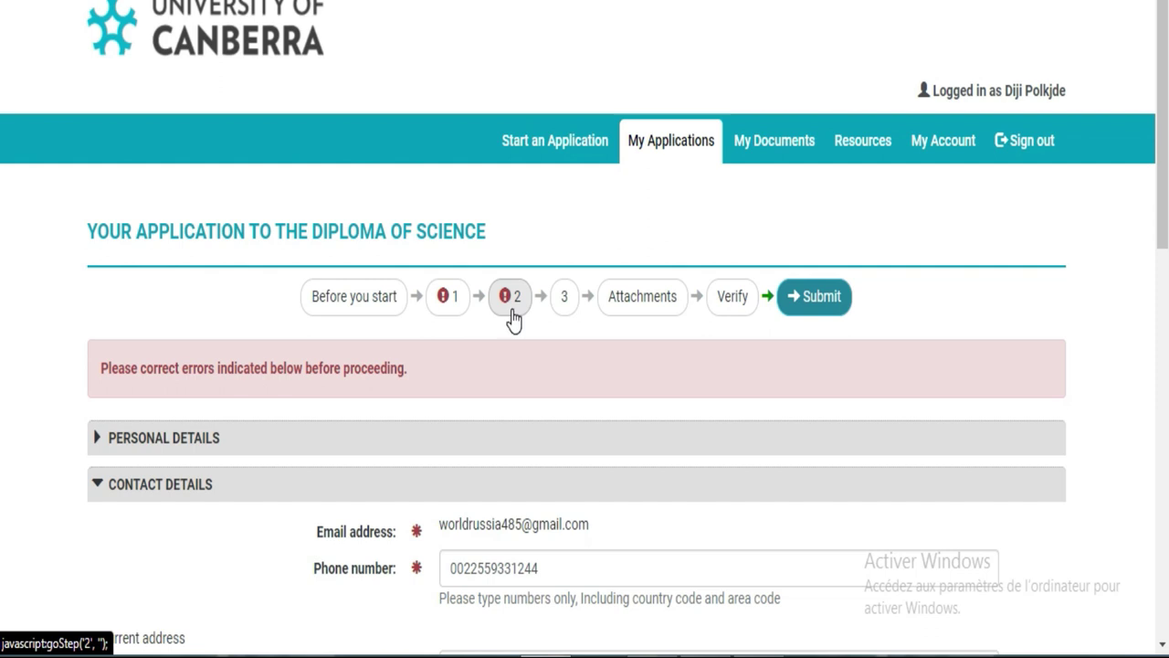
{"action": "left_click", "coordinate": [514, 315]}
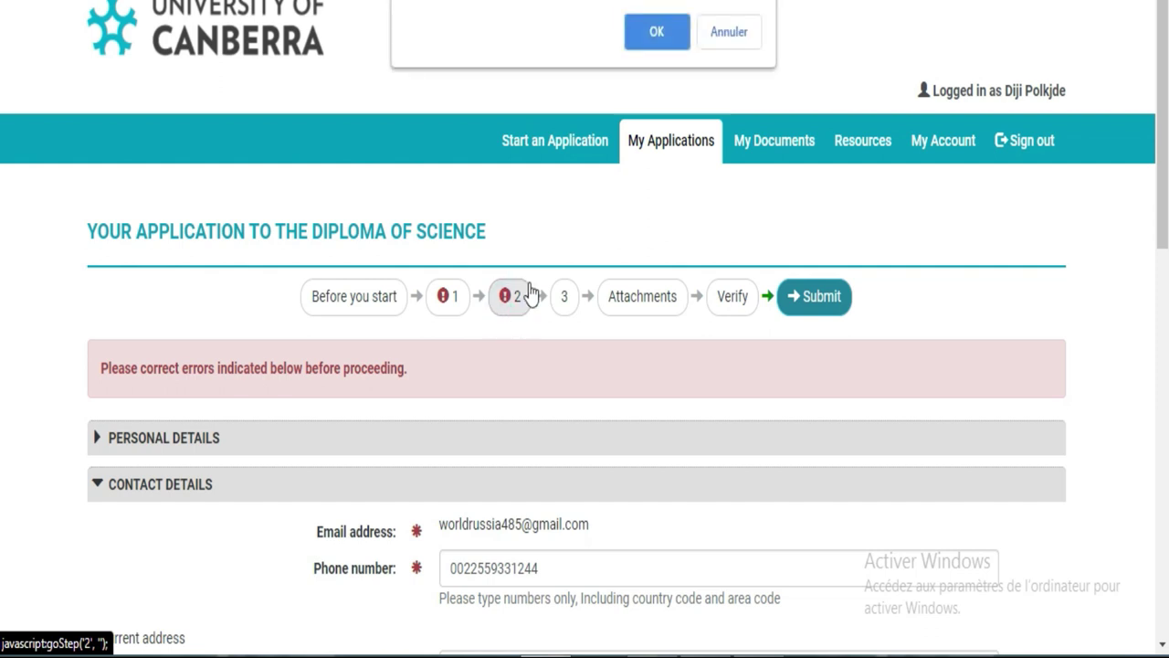
{"action": "left_click", "coordinate": [652, 33]}
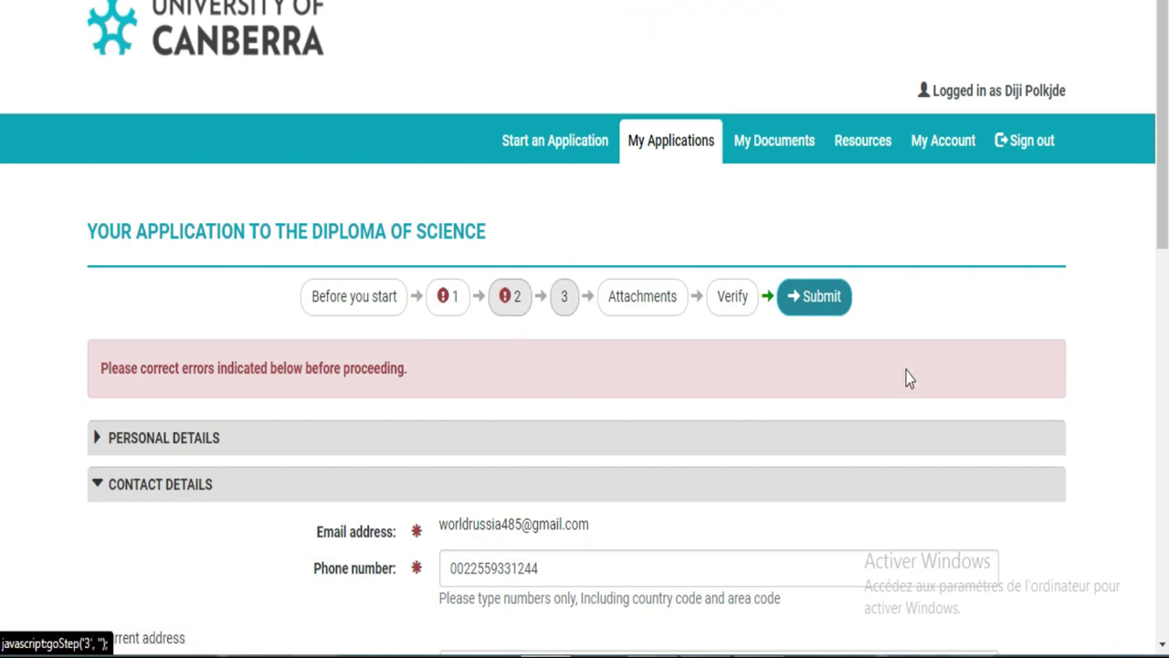
{"action": "scroll", "coordinate": [0, 274], "scroll_direction": "down", "scroll_amount": 2}
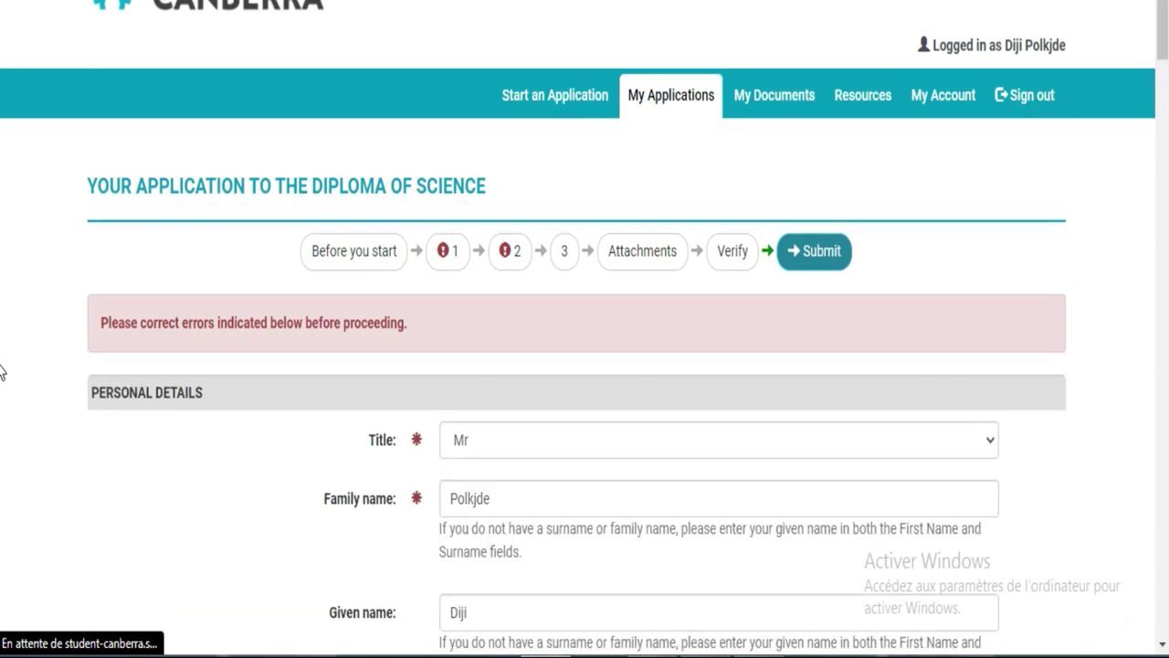
{"action": "scroll", "coordinate": [0, 384], "scroll_direction": "down", "scroll_amount": 4}
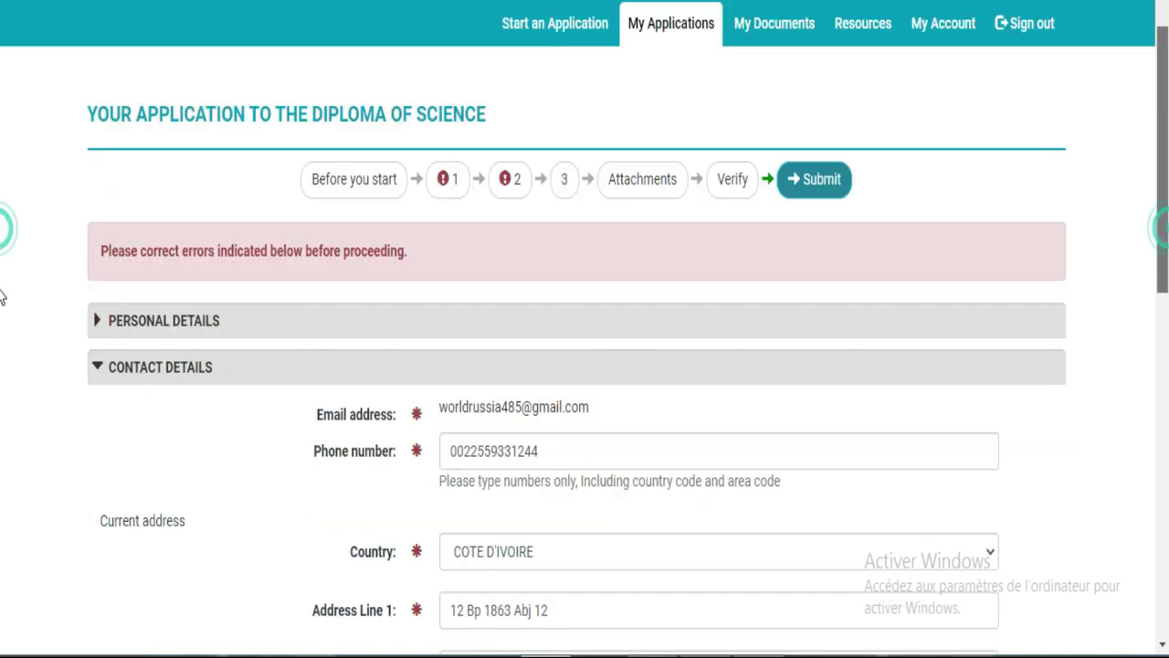
{"action": "scroll", "coordinate": [2, 396], "scroll_direction": "down", "scroll_amount": 4}
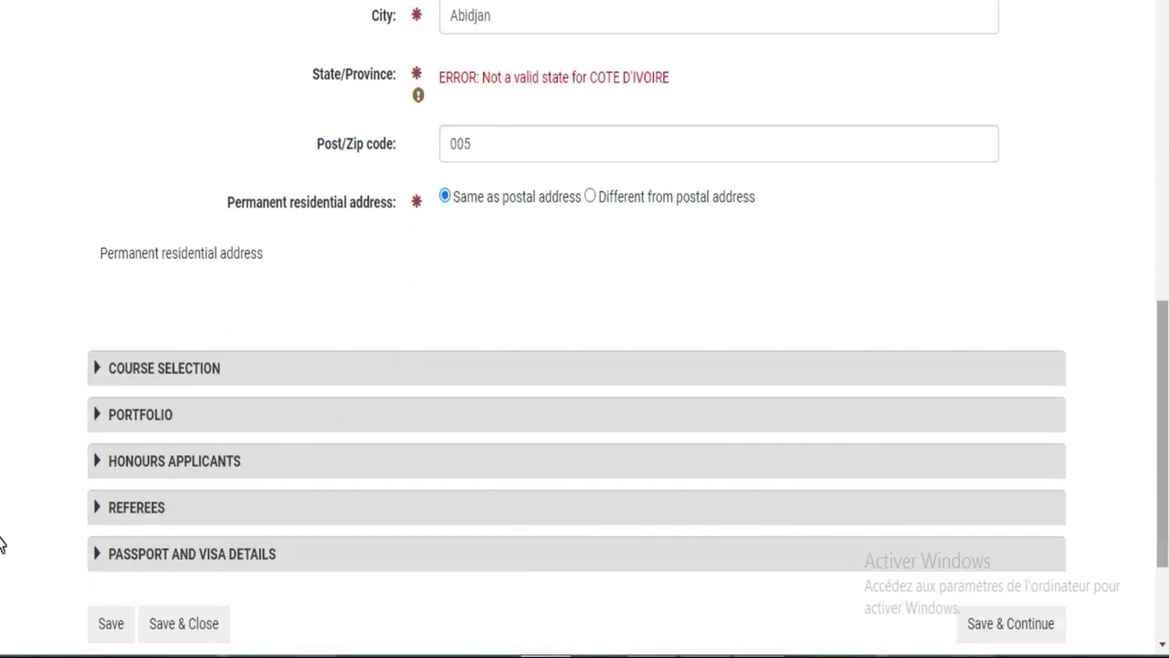
{"action": "left_click", "coordinate": [1027, 624]}
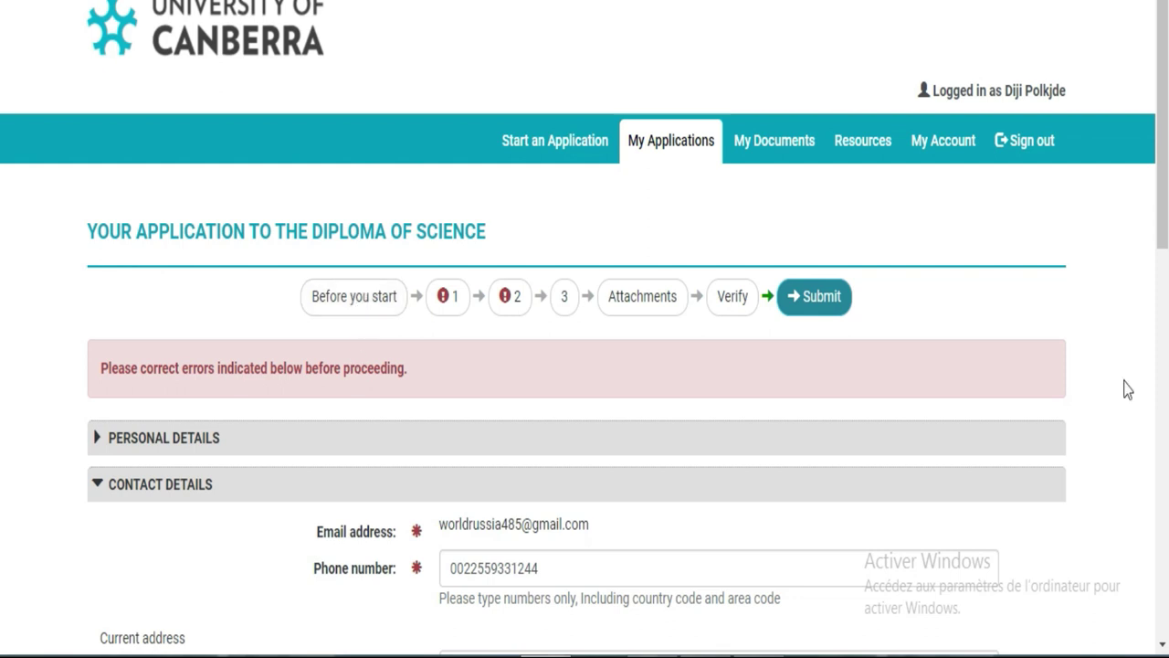
{"action": "scroll", "coordinate": [2, 347], "scroll_direction": "down", "scroll_amount": 7}
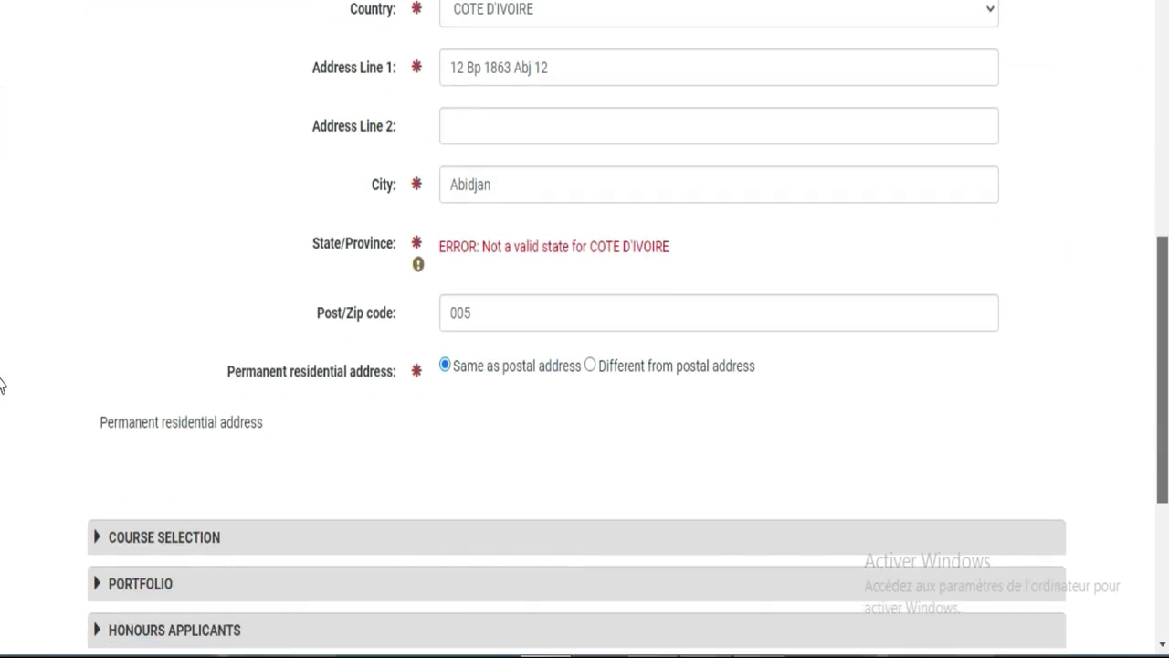
{"action": "left_click", "coordinate": [418, 265]}
{"action": "scroll", "coordinate": [2, 320], "scroll_direction": "up", "scroll_amount": 6}
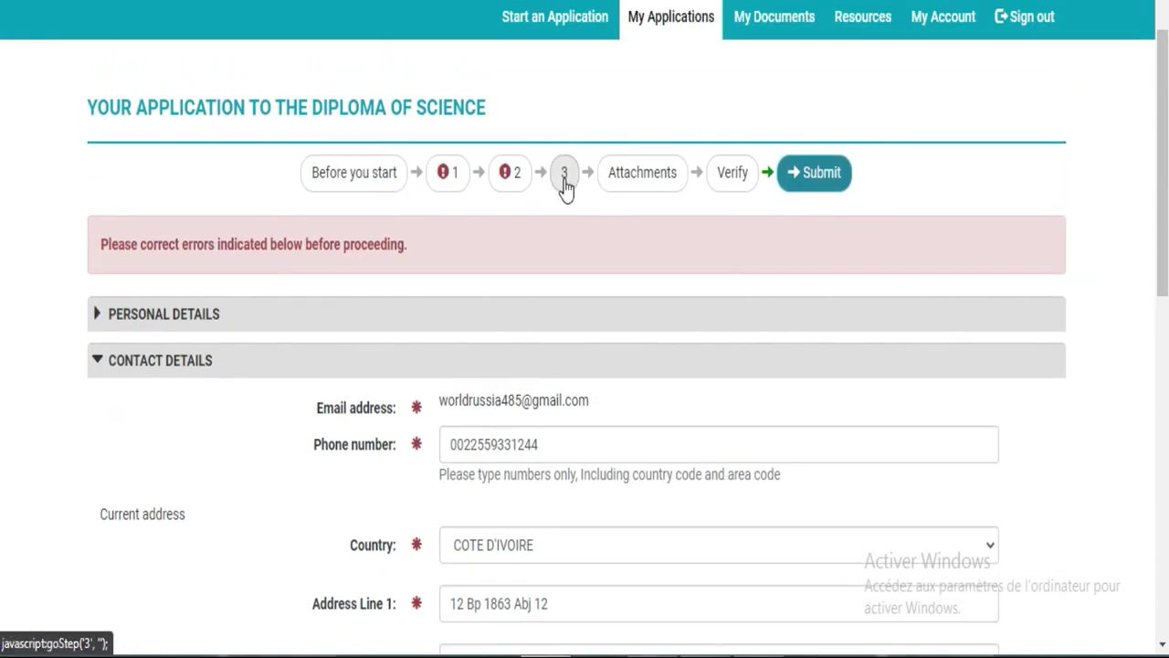
{"action": "left_click", "coordinate": [564, 178]}
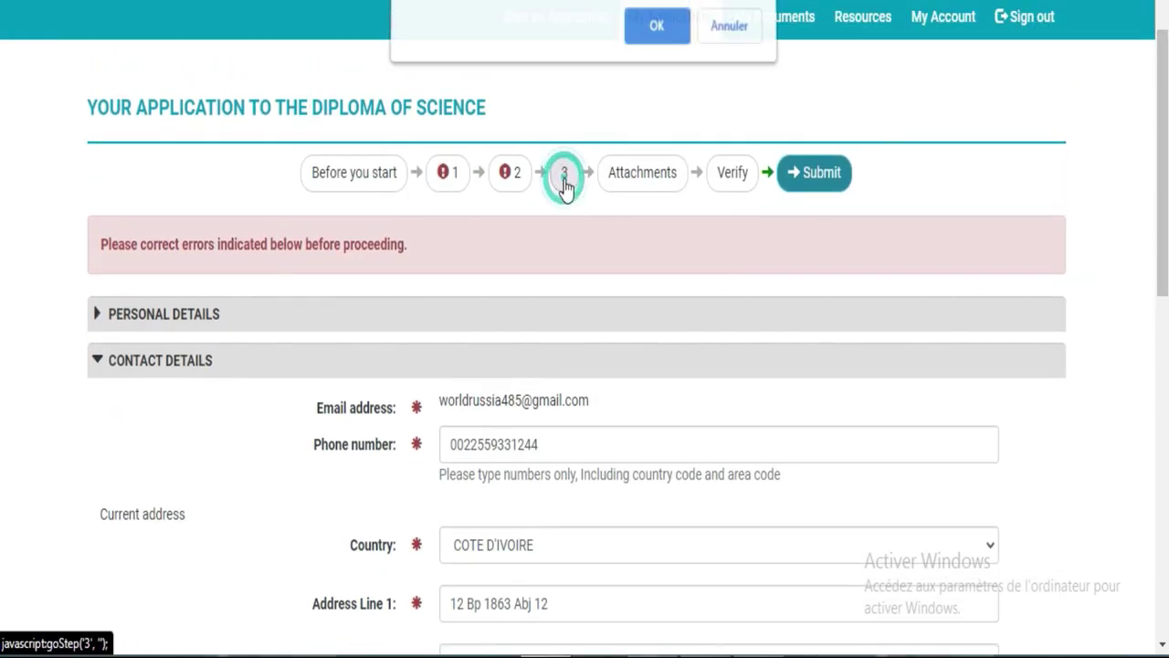
{"action": "left_click", "coordinate": [657, 37]}
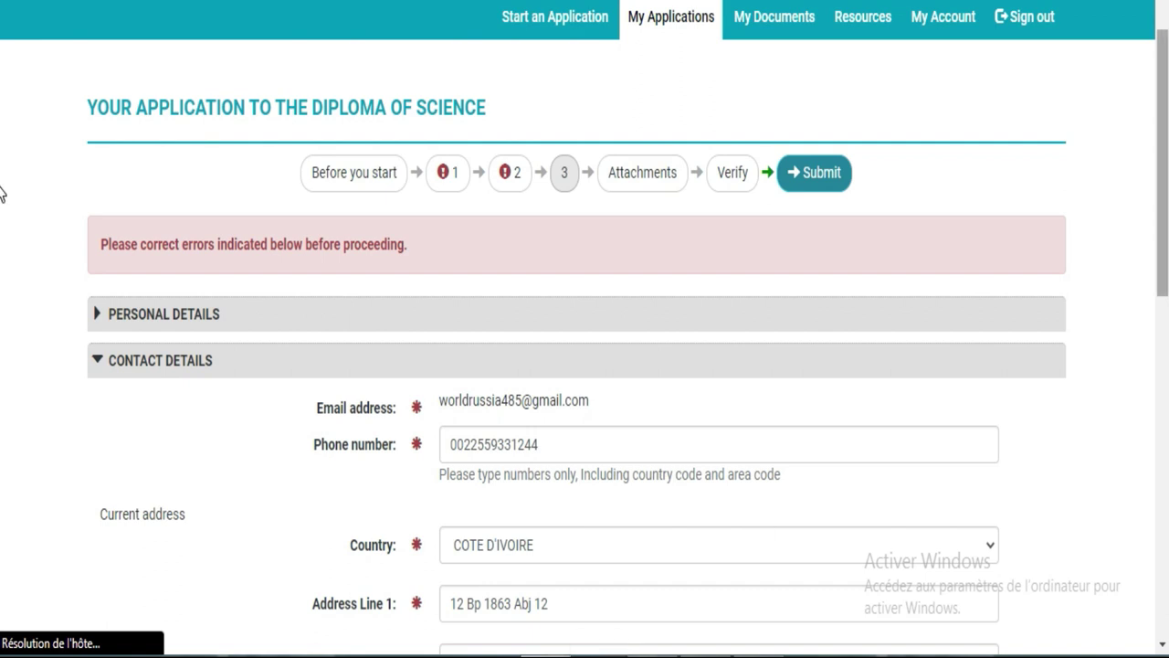
{"action": "scroll", "coordinate": [2, 183], "scroll_direction": "down", "scroll_amount": 5}
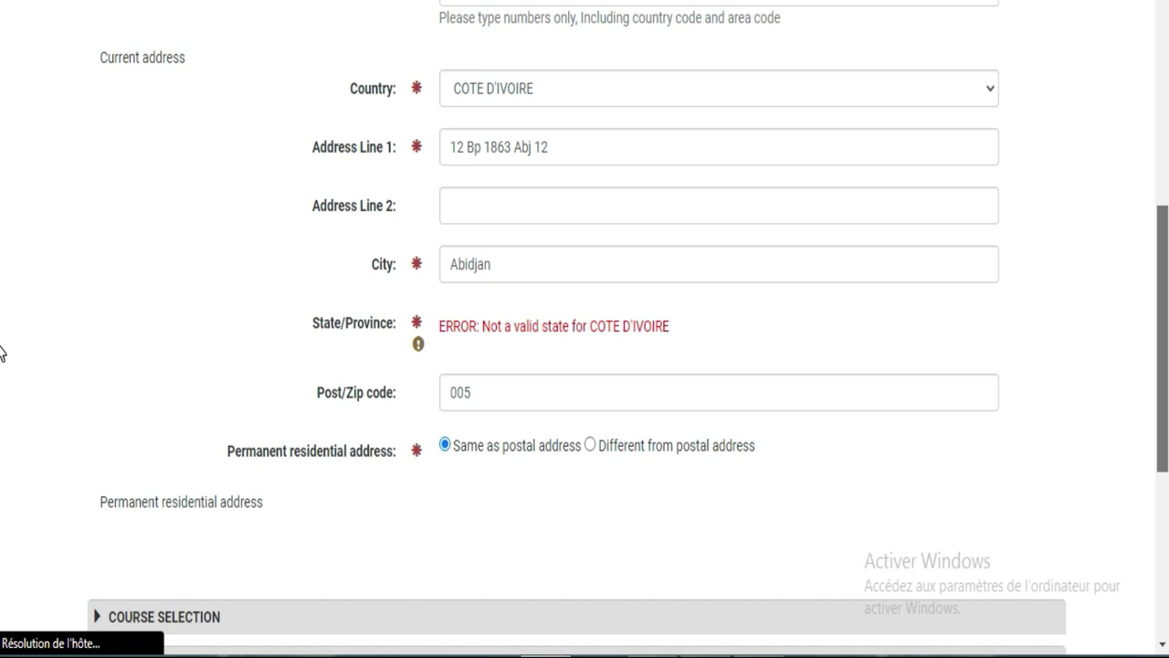
{"action": "scroll", "coordinate": [2, 352], "scroll_direction": "down", "scroll_amount": 5}
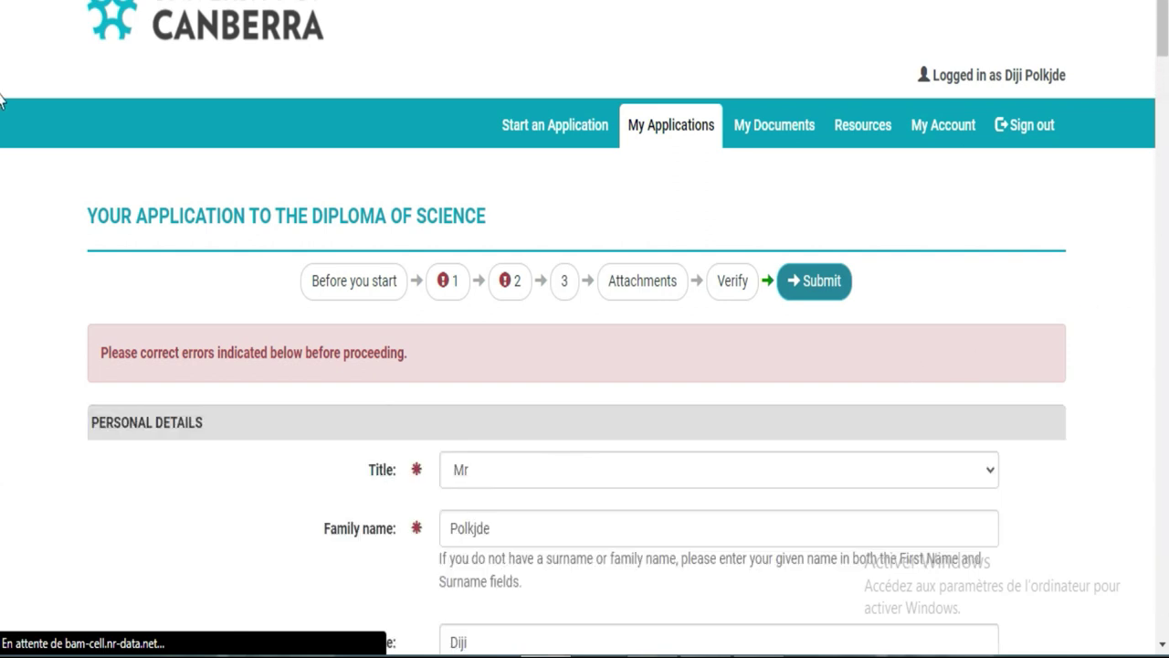
{"action": "scroll", "coordinate": [2, 222], "scroll_direction": "down", "scroll_amount": 6}
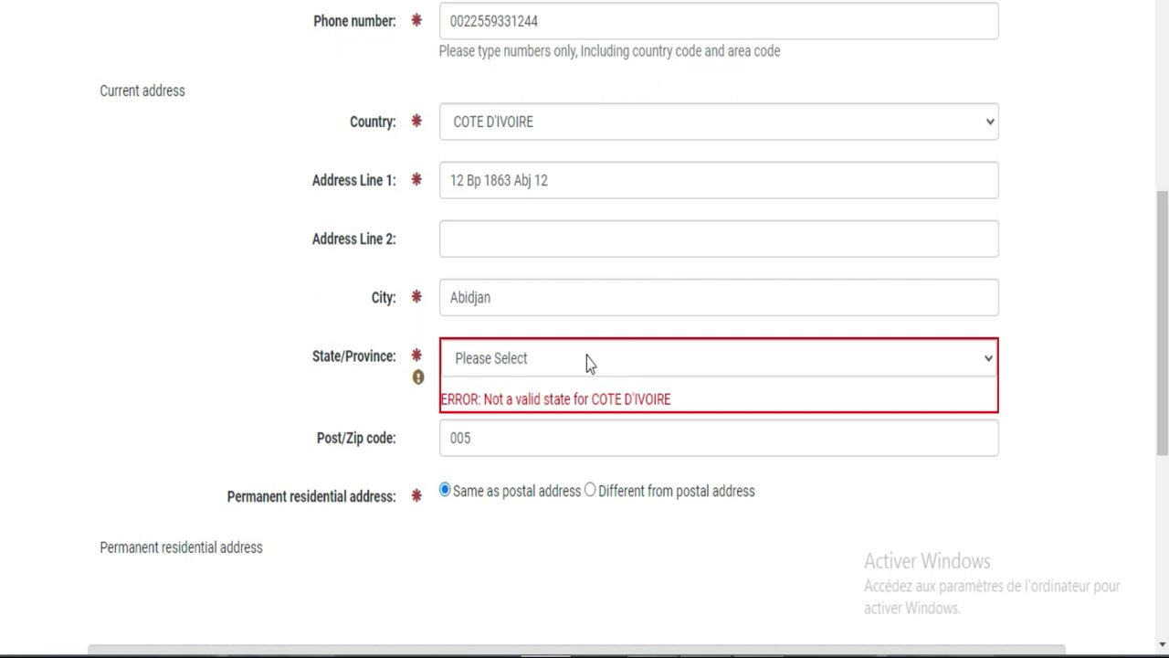
- Choose Lacs (Région des) as the State/Province for the Côte d'Ivoire address
{"action": "left_click", "coordinate": [588, 363]}
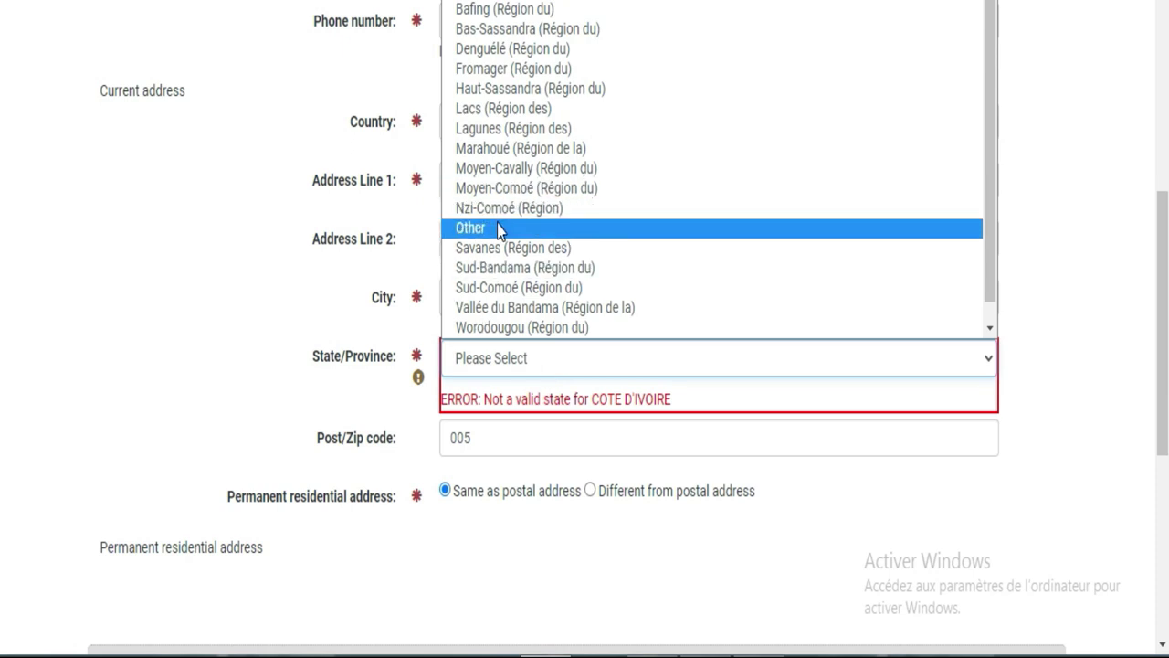
{"action": "left_click", "coordinate": [481, 109]}
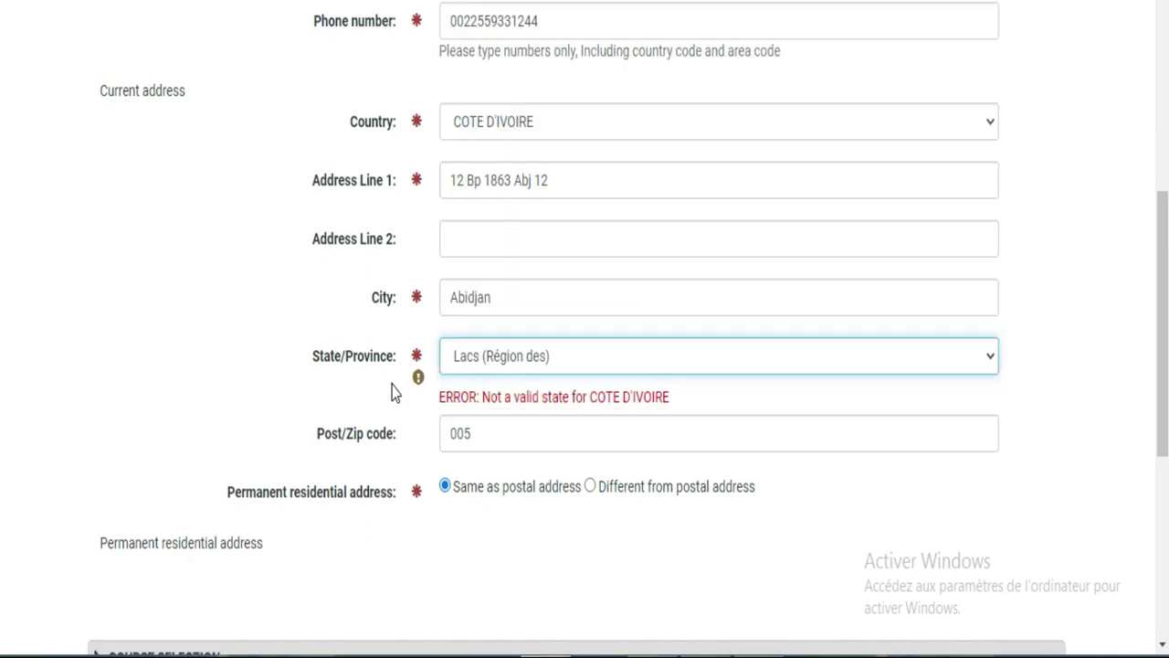
{"action": "scroll", "coordinate": [6, 347], "scroll_direction": "down", "scroll_amount": 5}
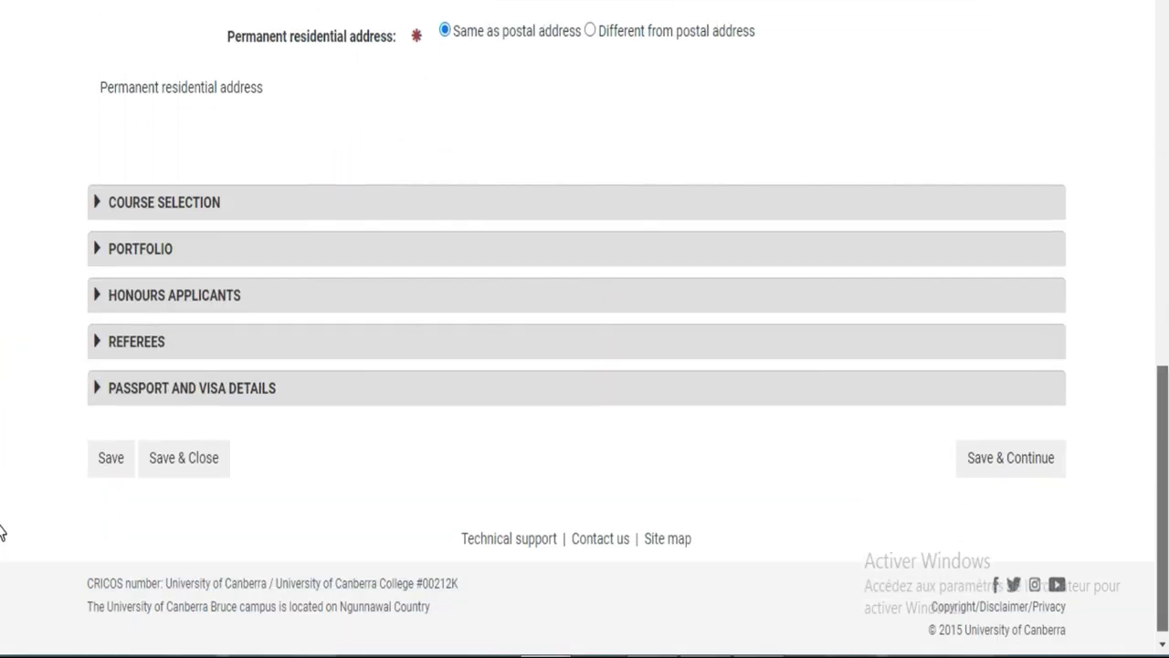
- Save the contact details and scroll to the Qualifications académiques secondaires section
{"action": "left_click", "coordinate": [1030, 464]}
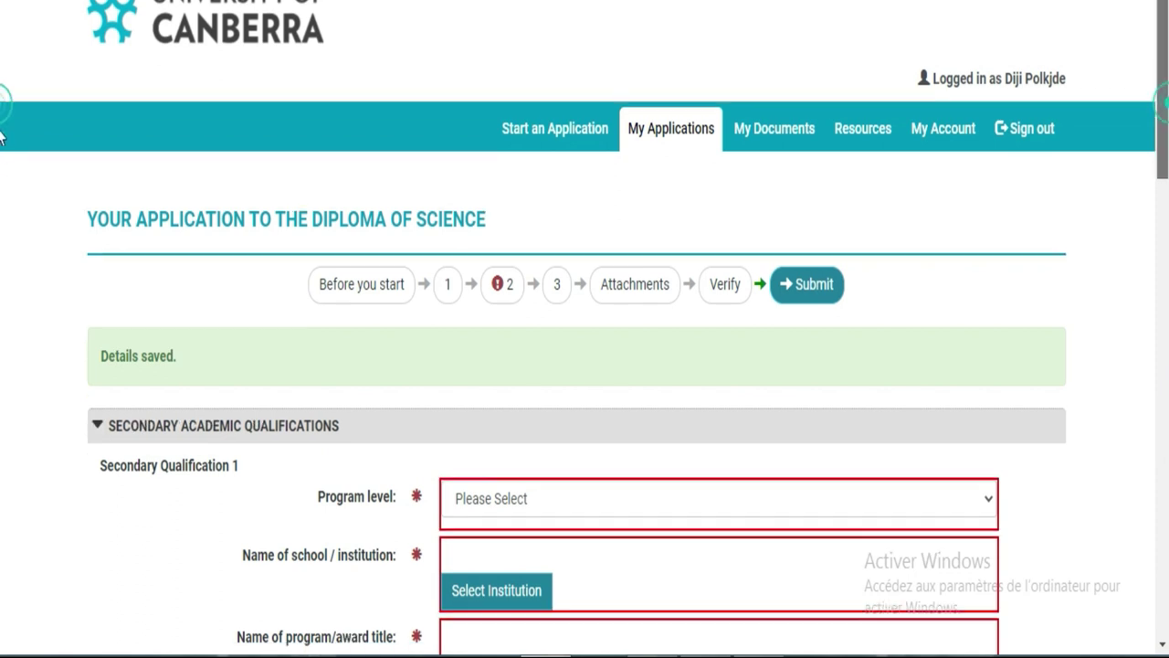
{"action": "scroll", "coordinate": [2, 183], "scroll_direction": "down", "scroll_amount": 3}
{"action": "scroll", "coordinate": [2, 201], "scroll_direction": "up", "scroll_amount": 2}
{"action": "scroll", "coordinate": [2, 183], "scroll_direction": "down", "scroll_amount": 1}
{"action": "scroll", "coordinate": [2, 192], "scroll_direction": "down", "scroll_amount": 2}
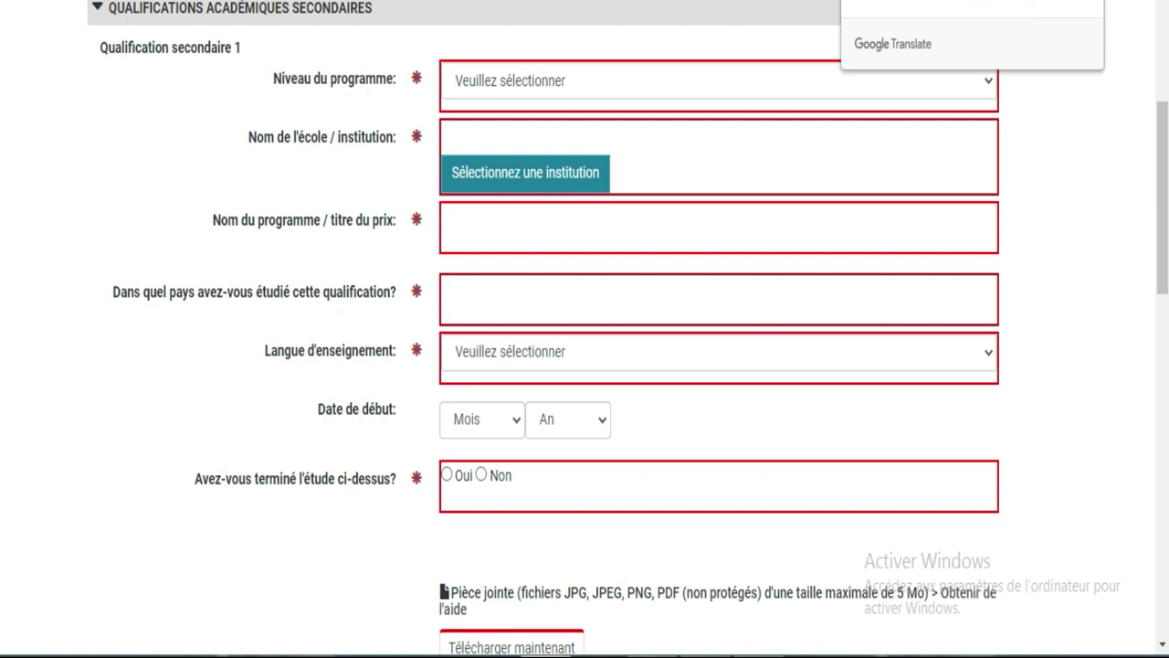
- Set Qualification secondaire 1's Niveau du programme to École secondaire
{"action": "left_click", "coordinate": [543, 84]}
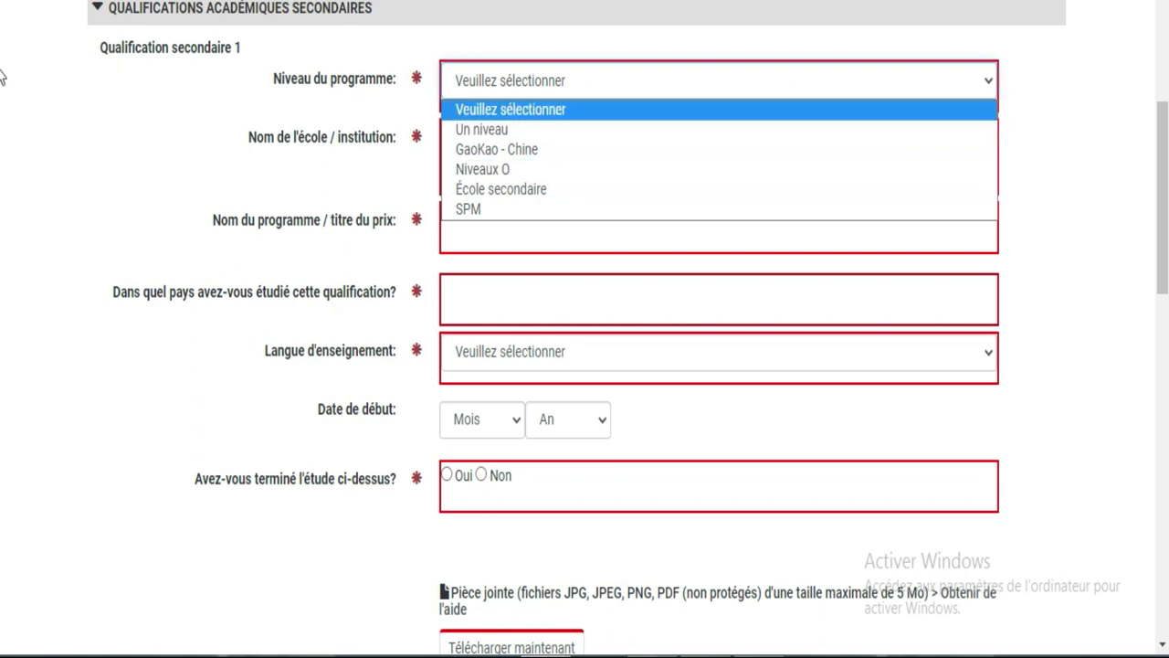
{"action": "scroll", "coordinate": [2, 128], "scroll_direction": "down", "scroll_amount": 5}
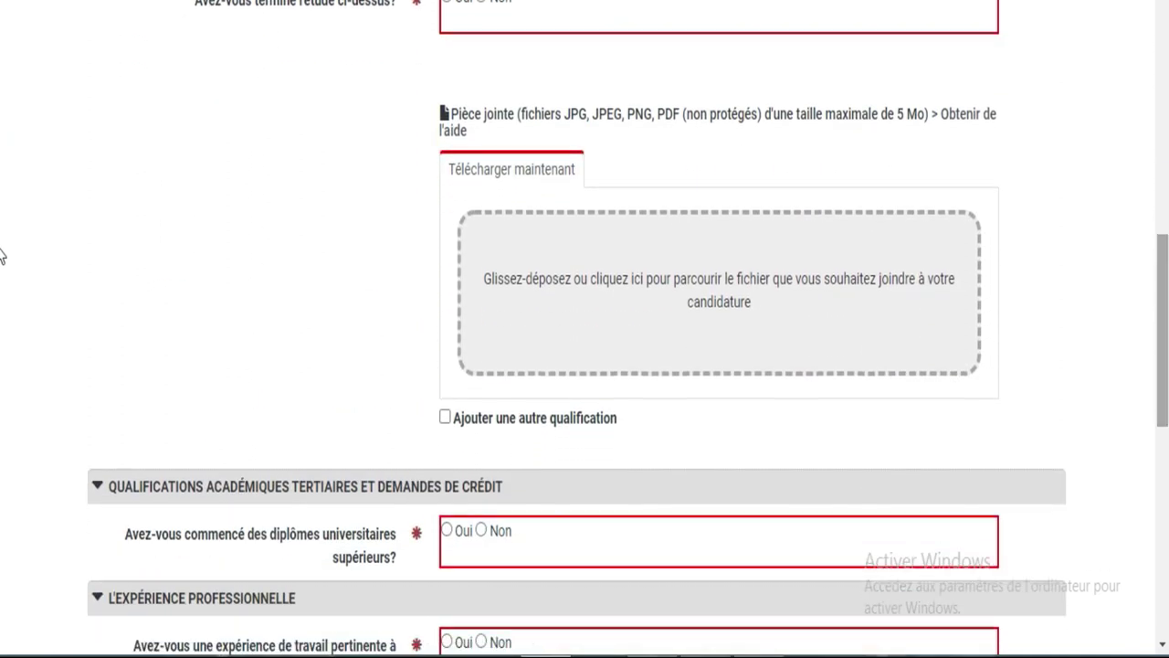
{"action": "scroll", "coordinate": [2, 274], "scroll_direction": "down", "scroll_amount": 3}
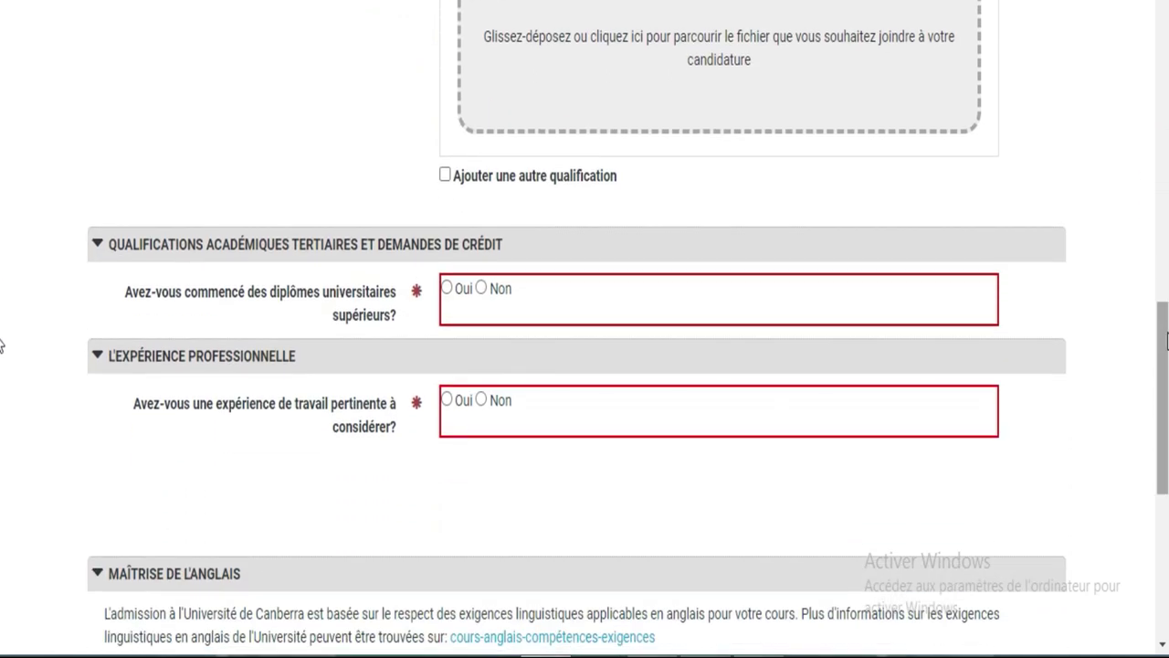
{"action": "scroll", "coordinate": [2, 265], "scroll_direction": "up", "scroll_amount": 7}
{"action": "scroll", "coordinate": [2, 160], "scroll_direction": "up", "scroll_amount": 1}
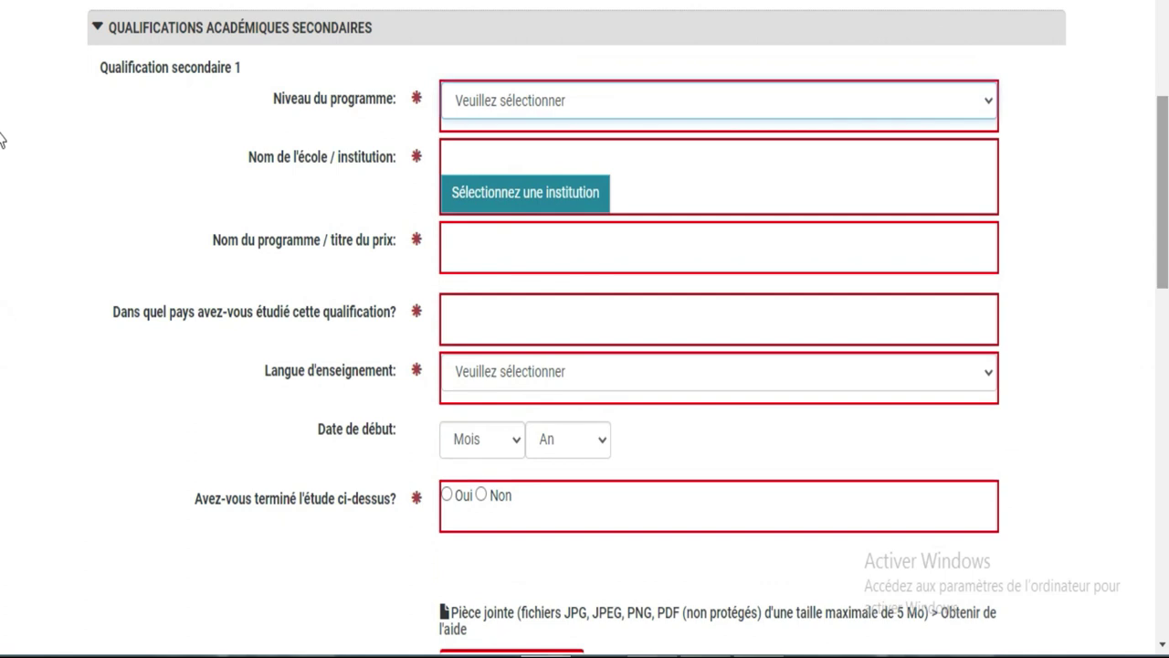
{"action": "left_click", "coordinate": [570, 117]}
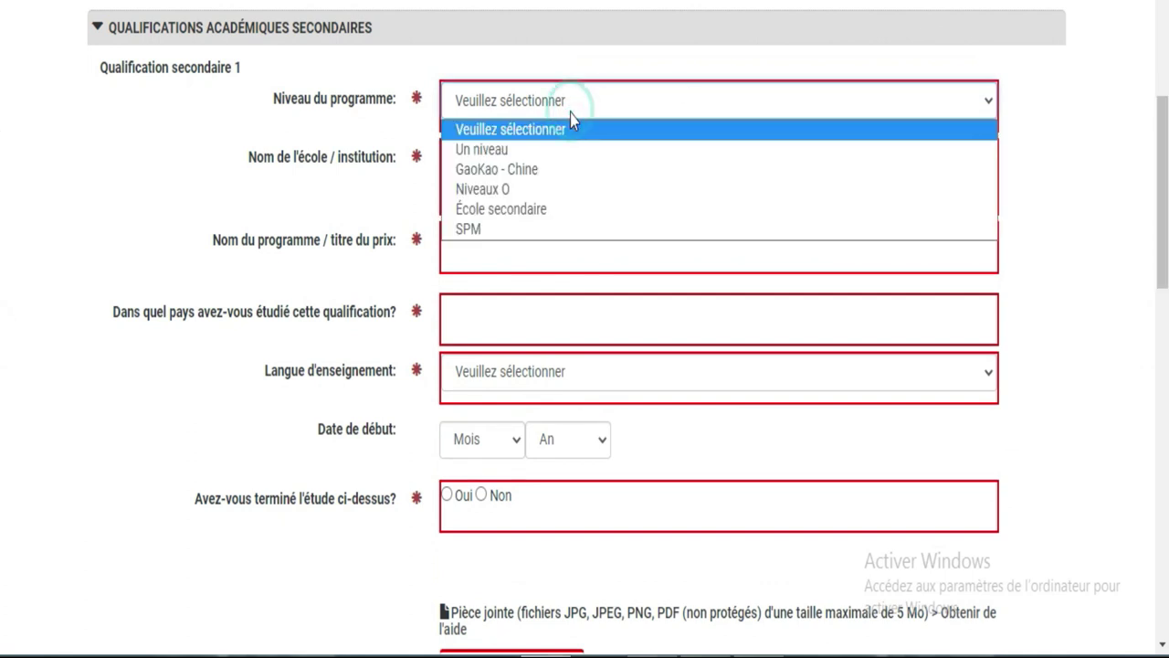
{"action": "left_click", "coordinate": [539, 223]}
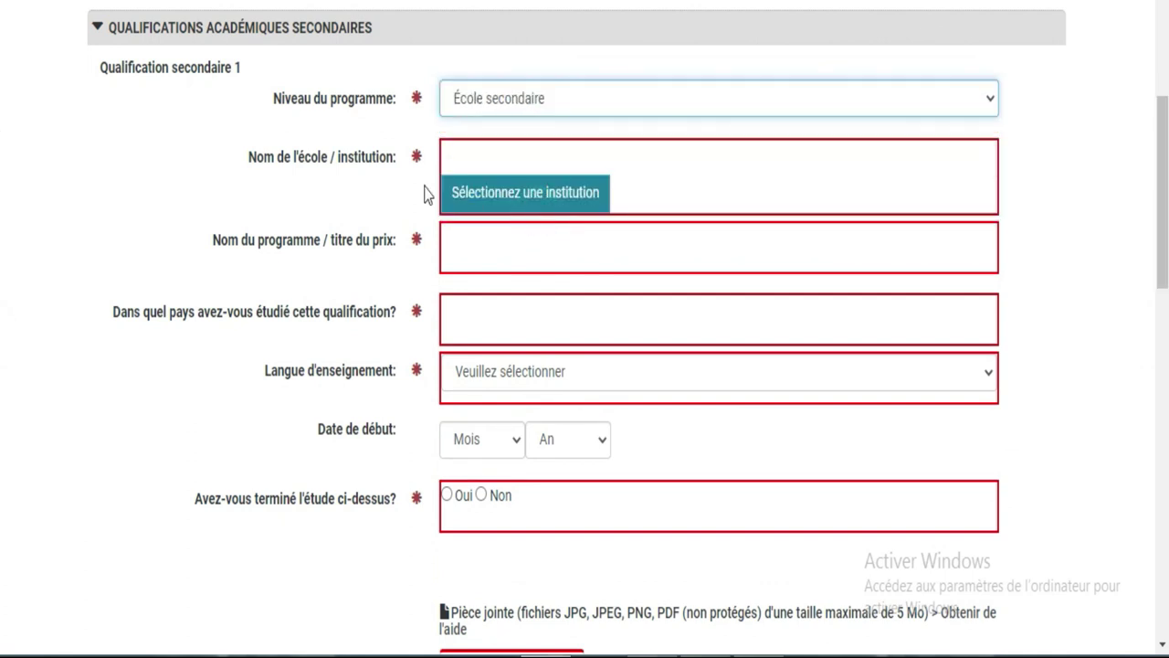
{"action": "left_click", "coordinate": [508, 162]}
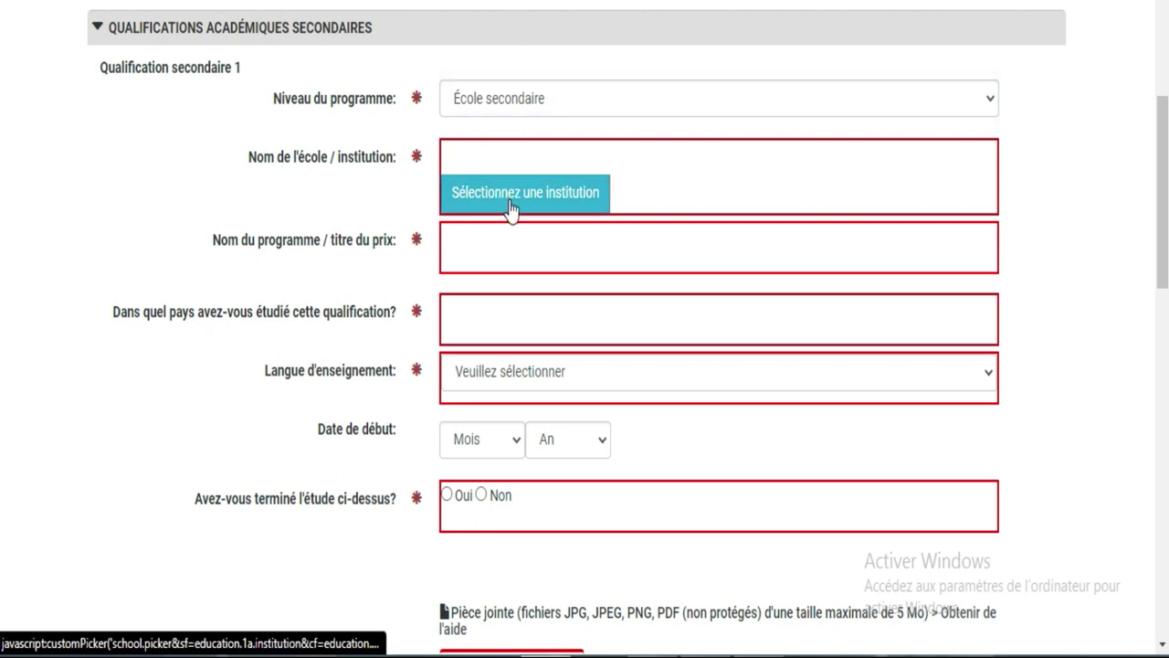
- Search Côte d'Ivoire institutions for 'lycee municipal koumassi', then close the lookup without choosing
{"action": "left_click", "coordinate": [510, 205]}
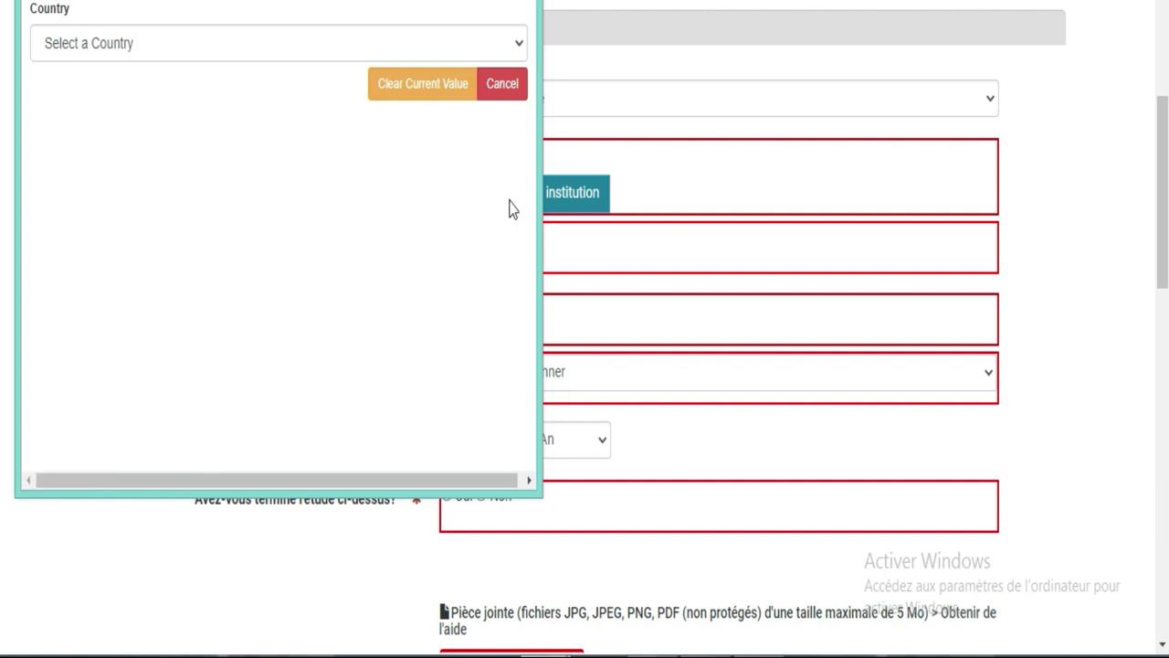
{"action": "left_click", "coordinate": [272, 43]}
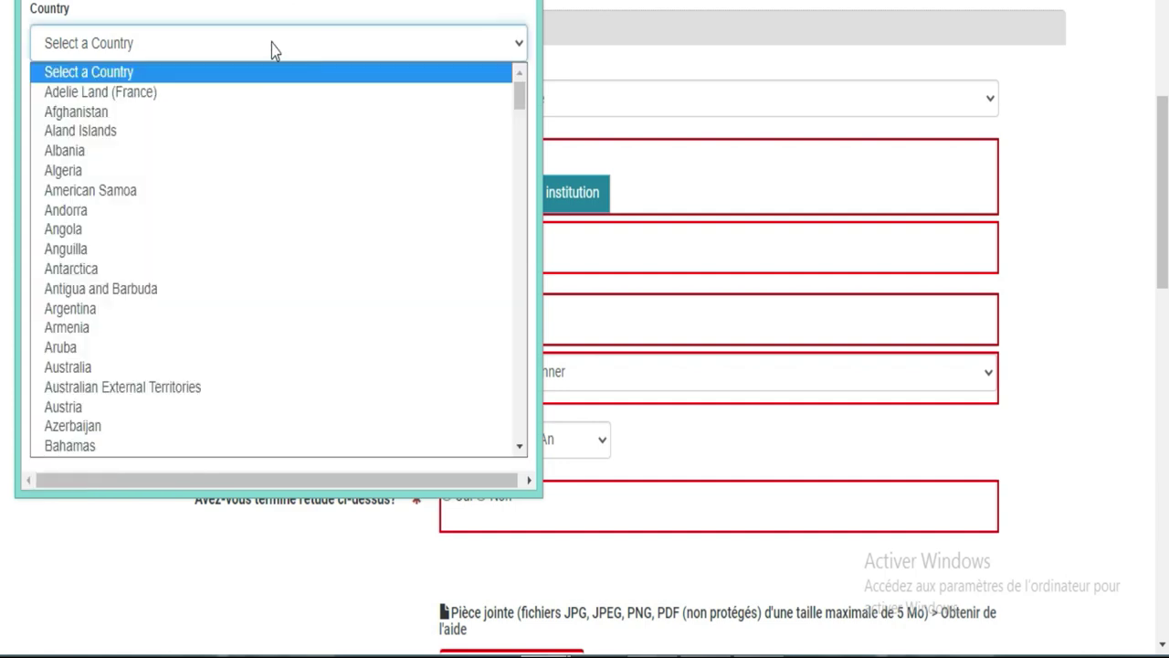
{"action": "type", "text": "cot"}
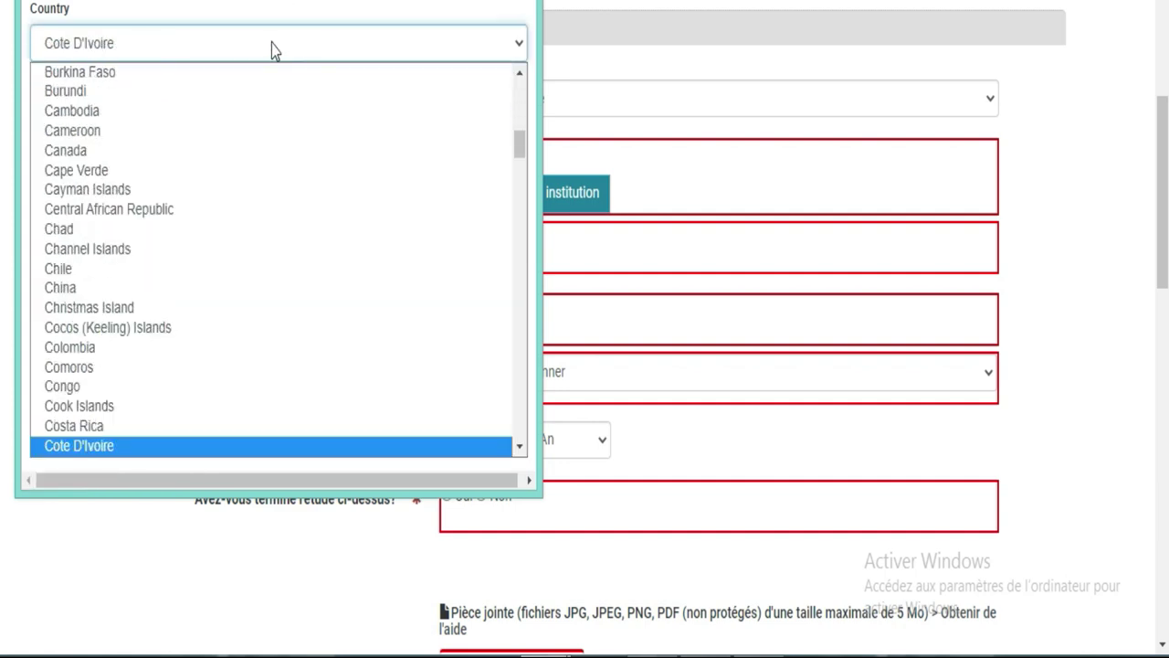
{"action": "left_click", "coordinate": [152, 446]}
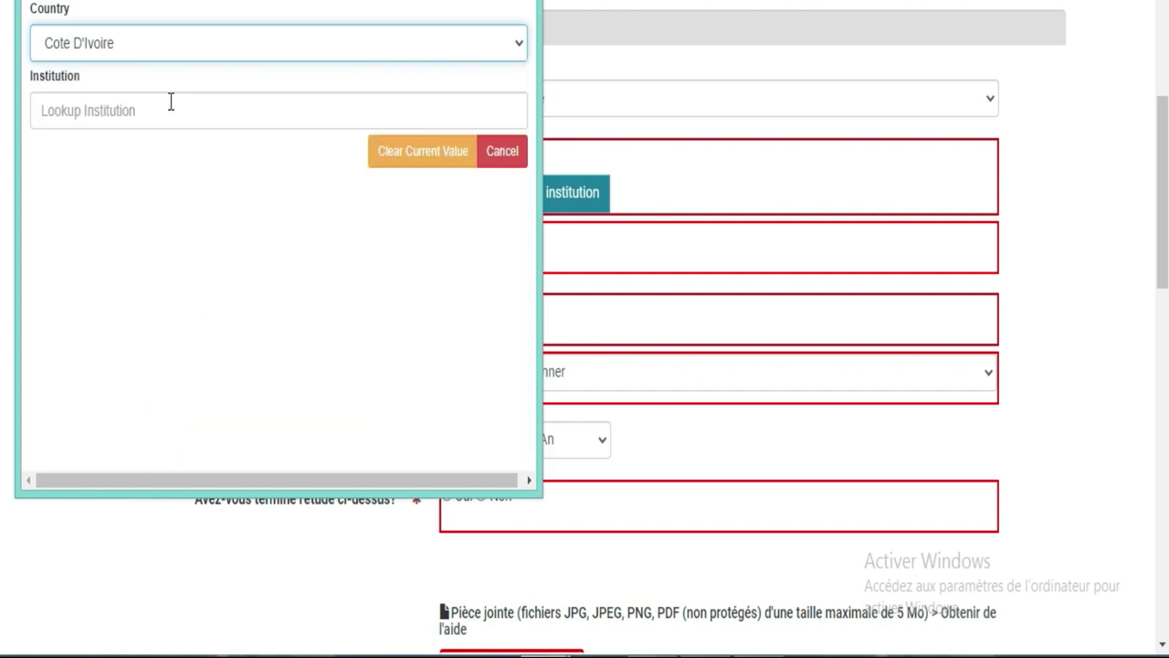
{"action": "left_click", "coordinate": [170, 102]}
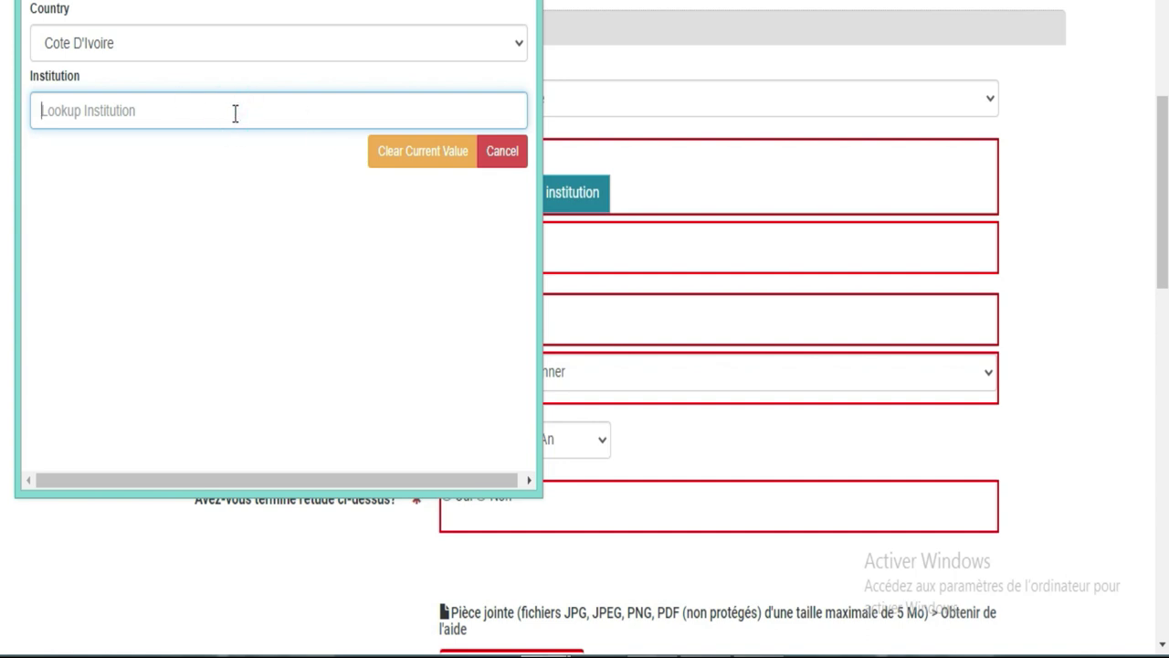
{"action": "type", "text": "lycee"}
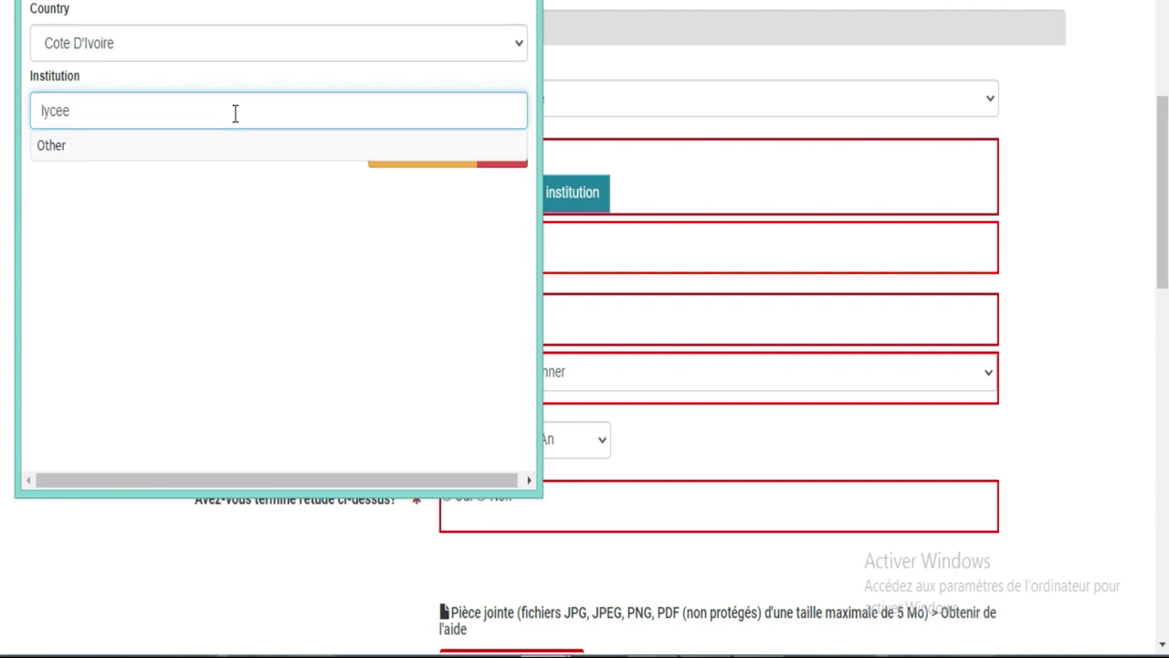
{"action": "type", "text": " municipal koumassi"}
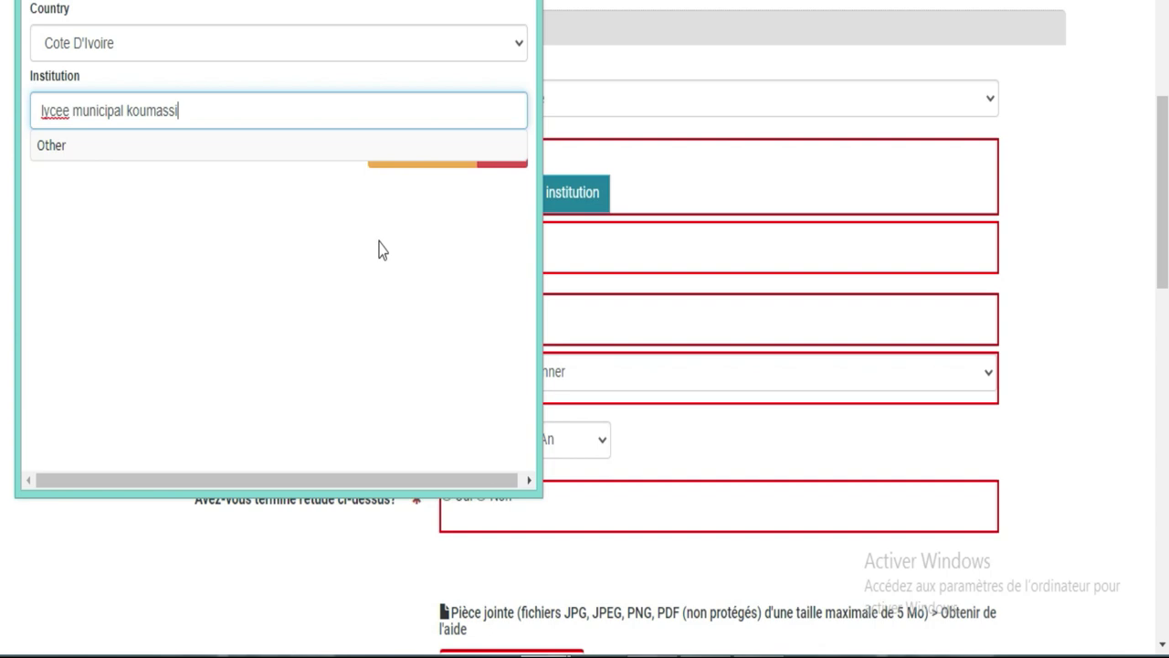
{"action": "left_click", "coordinate": [325, 115]}
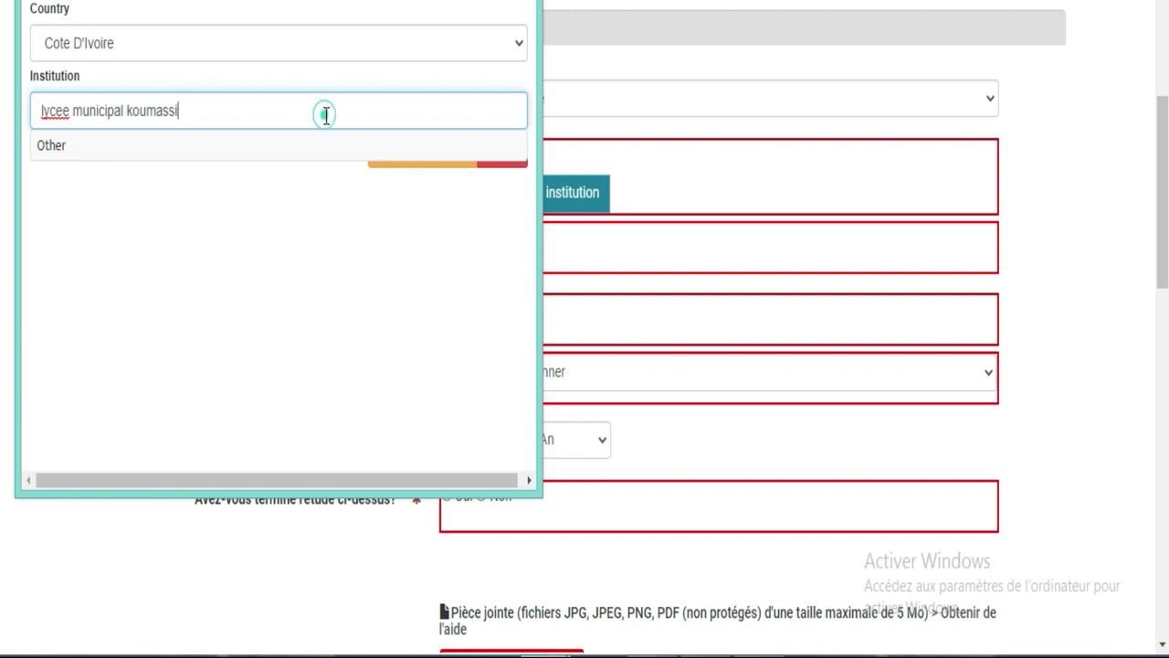
{"action": "left_click", "coordinate": [428, 170]}
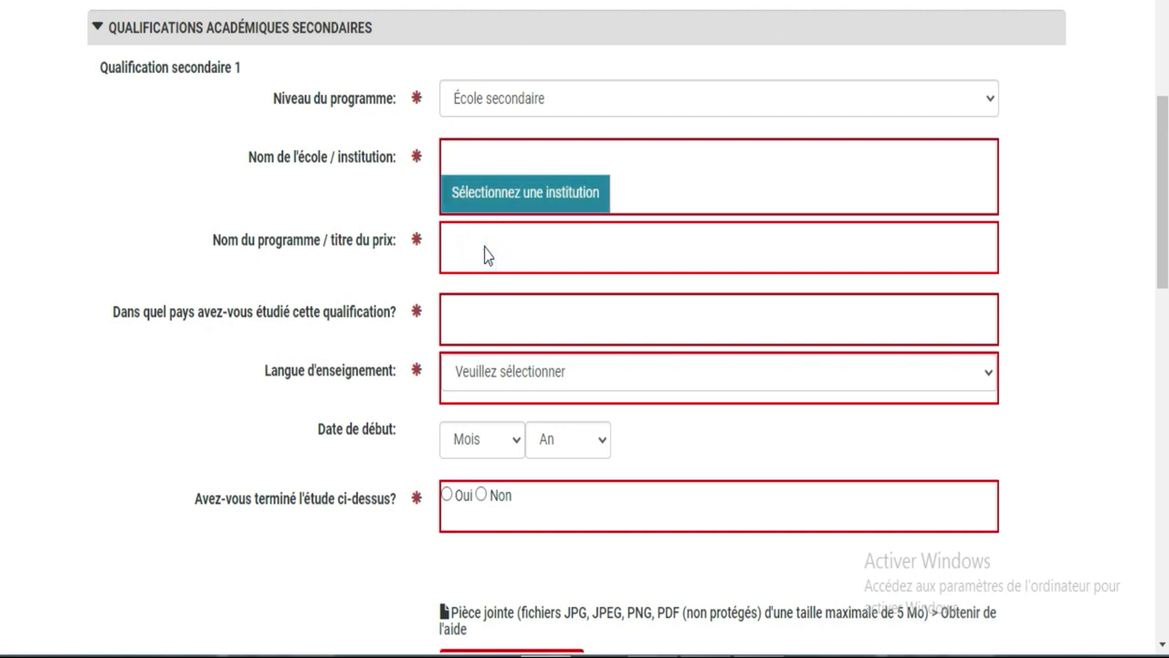
- Choose Côte d'Ivoire with institution Other, entering 'mathématiques' as the course name
{"action": "left_click", "coordinate": [505, 207]}
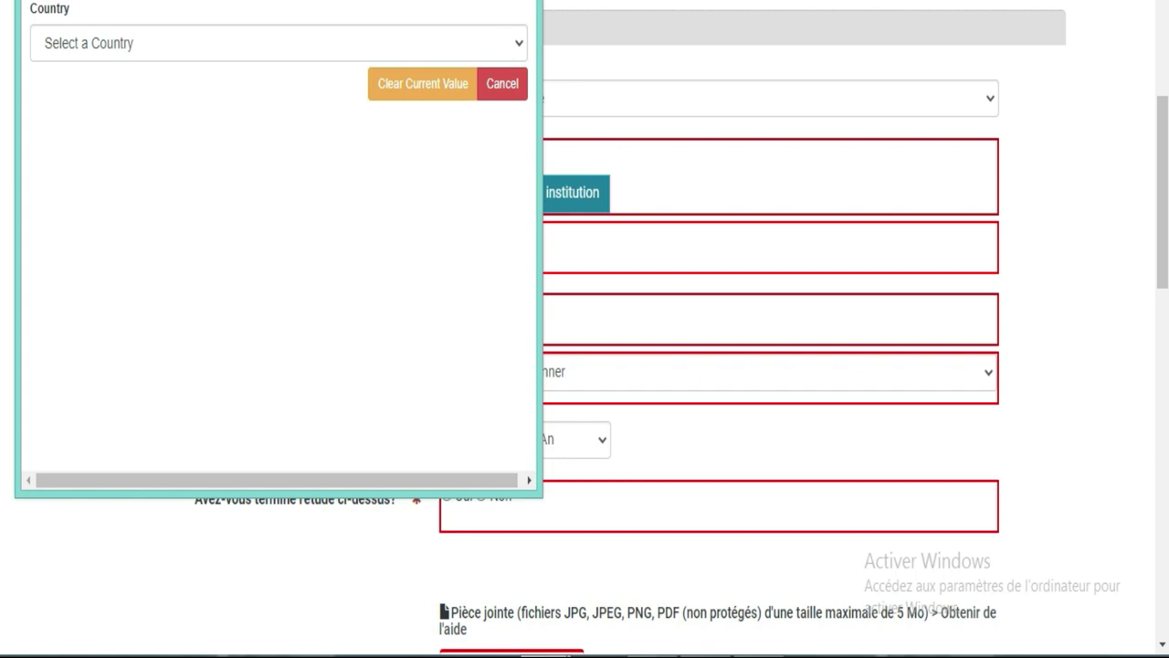
{"action": "left_click", "coordinate": [511, 42]}
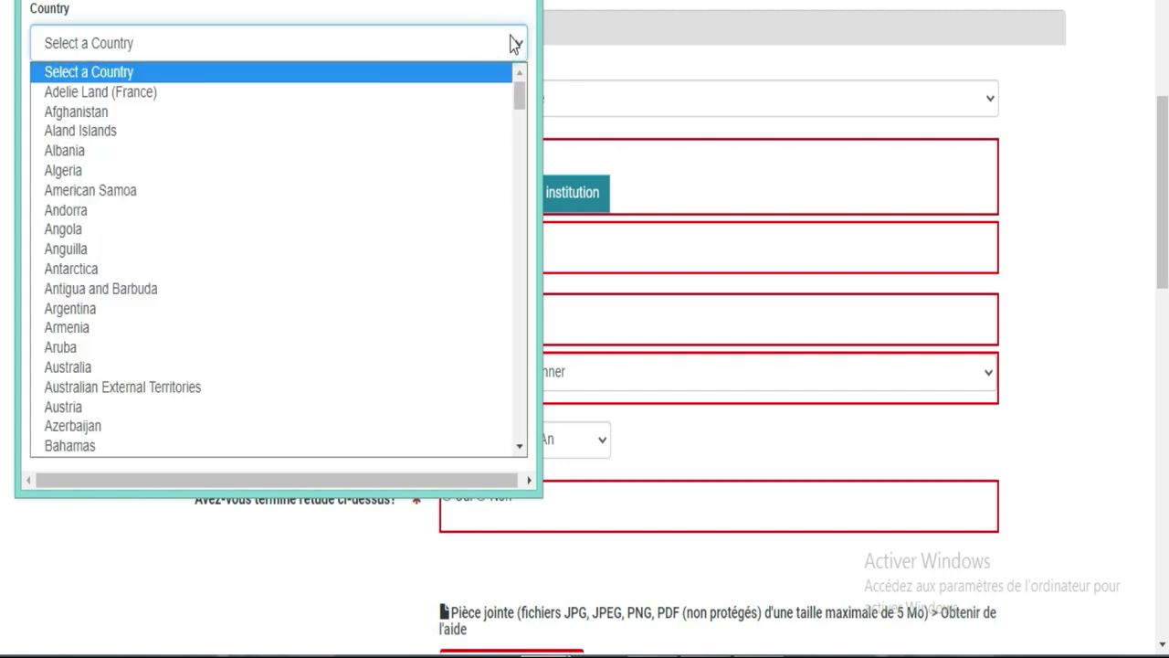
{"action": "type", "text": "cot"}
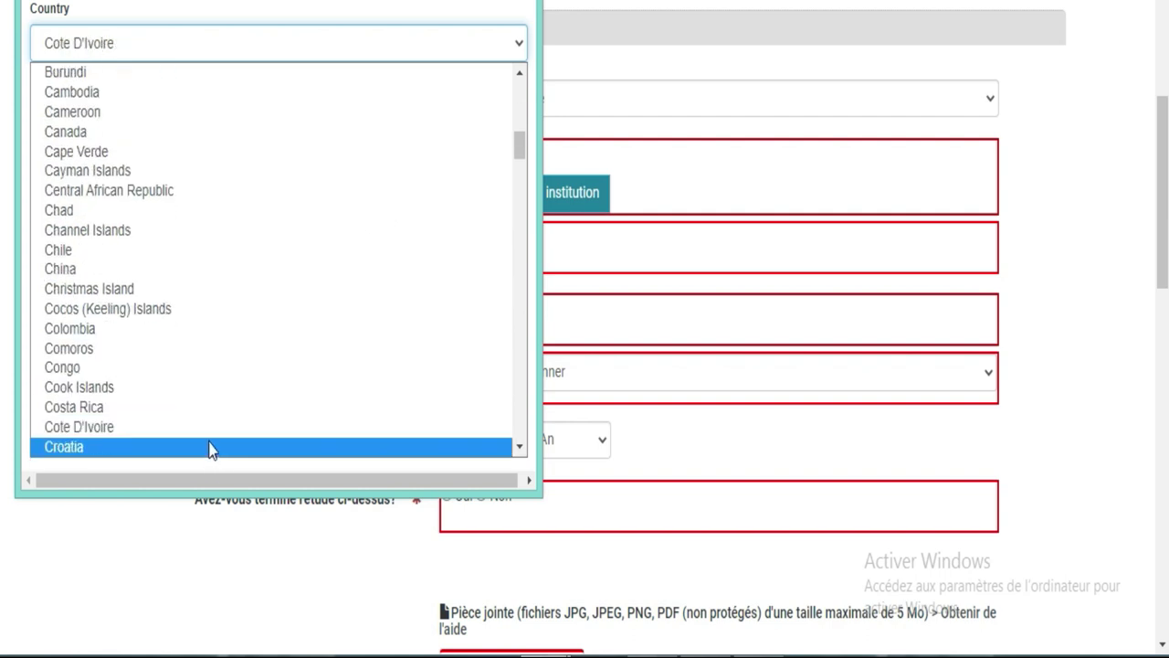
{"action": "left_click", "coordinate": [201, 408]}
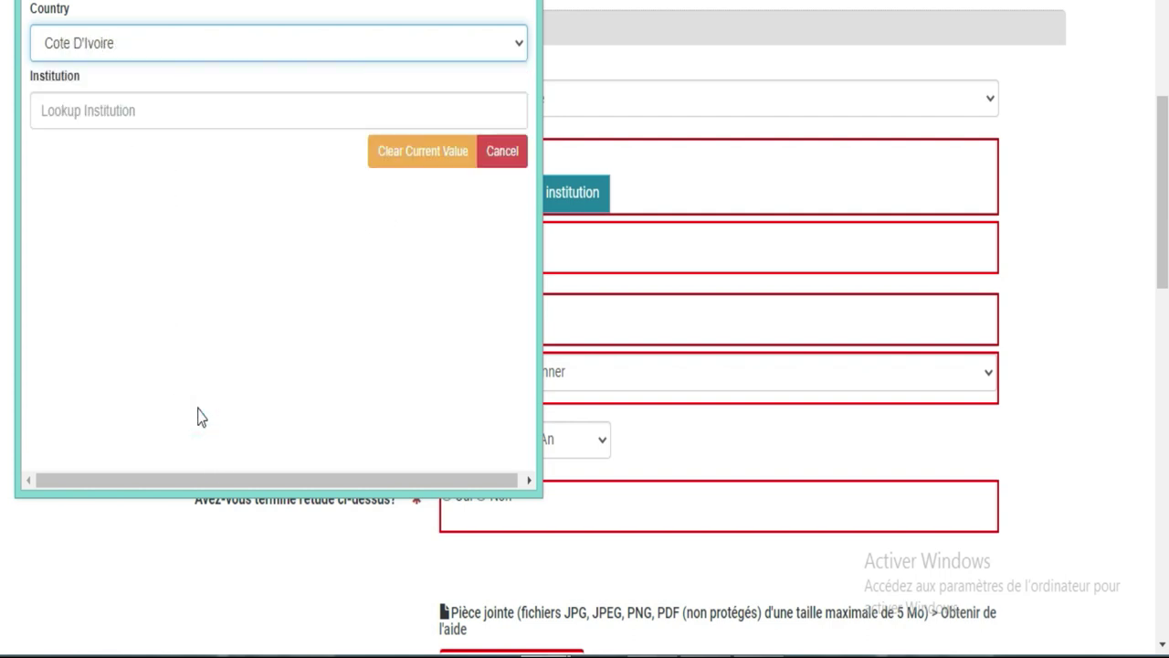
{"action": "left_click", "coordinate": [468, 108]}
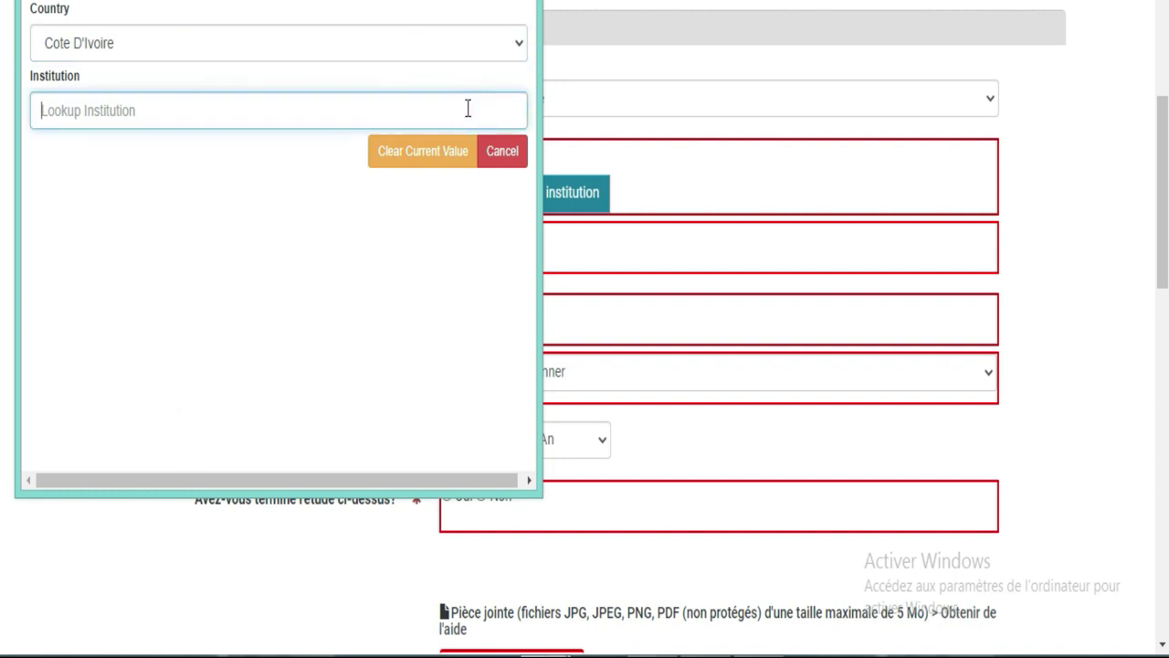
{"action": "type", "text": "coll"}
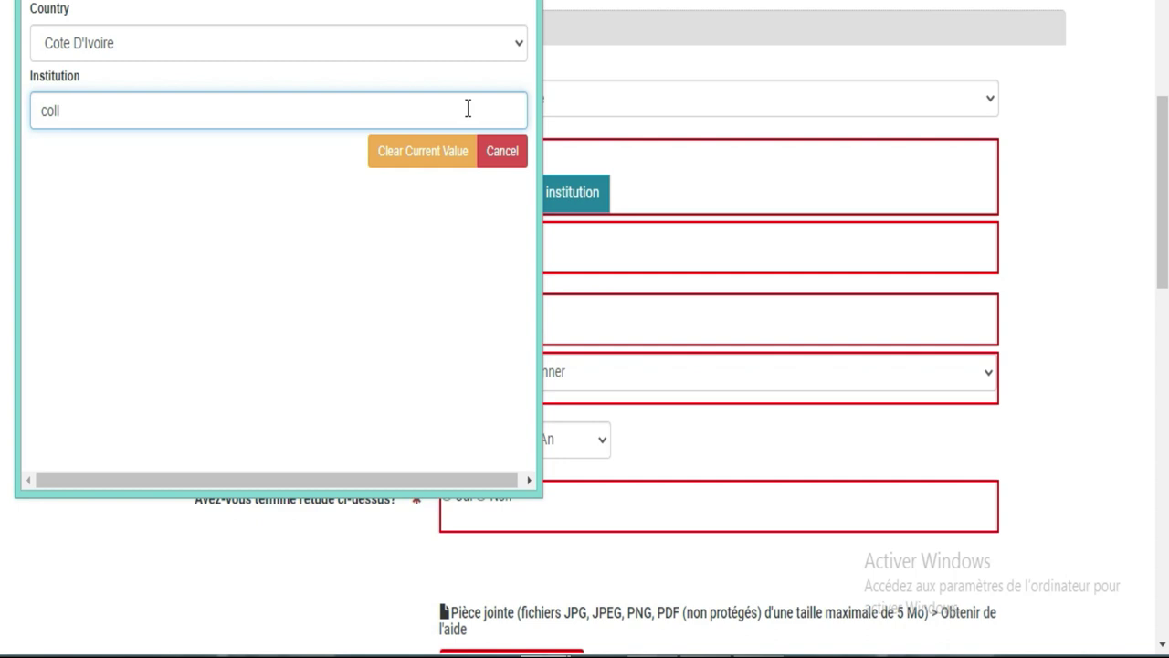
{"action": "type", "text": "ege"}
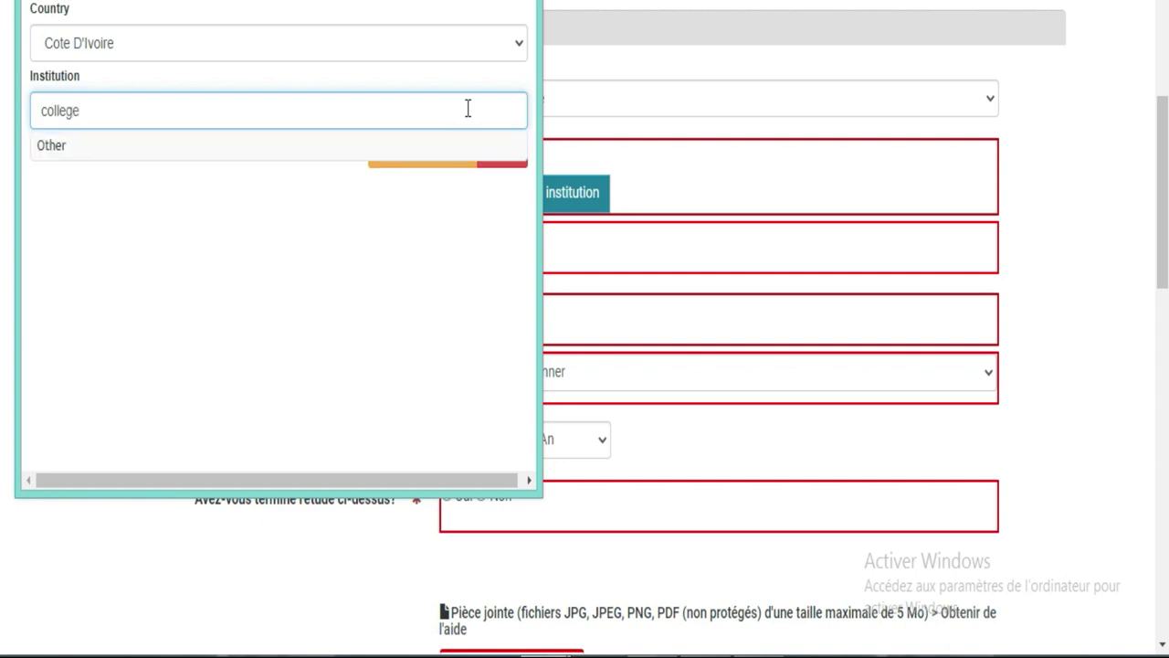
{"action": "left_click", "coordinate": [338, 153]}
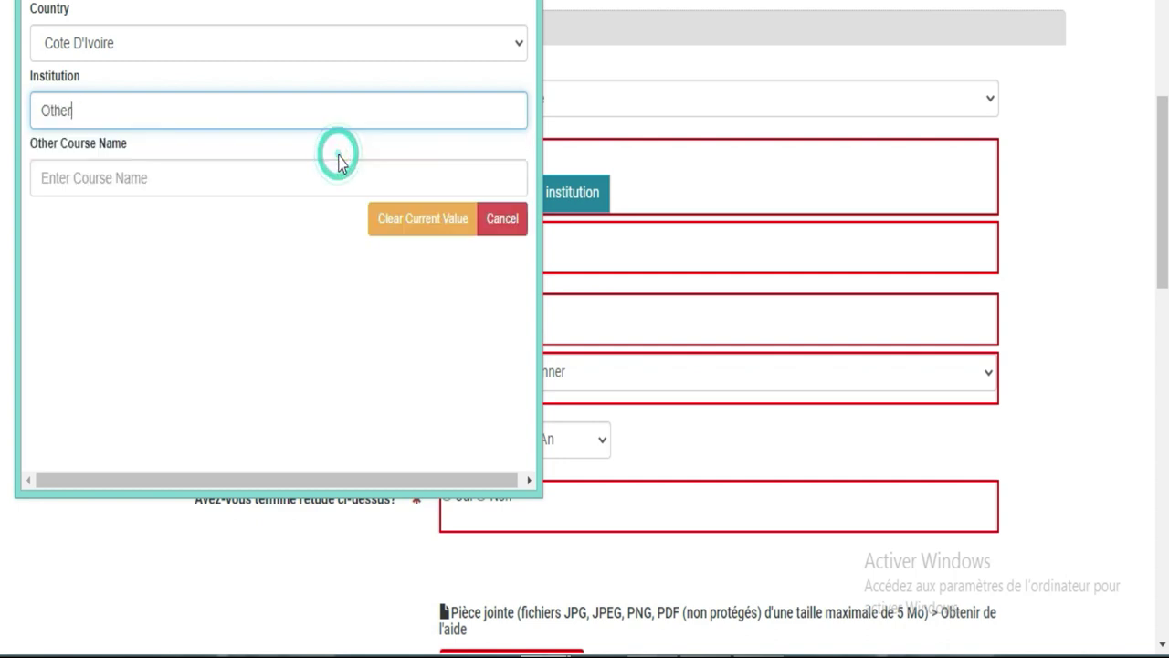
{"action": "left_click", "coordinate": [217, 177]}
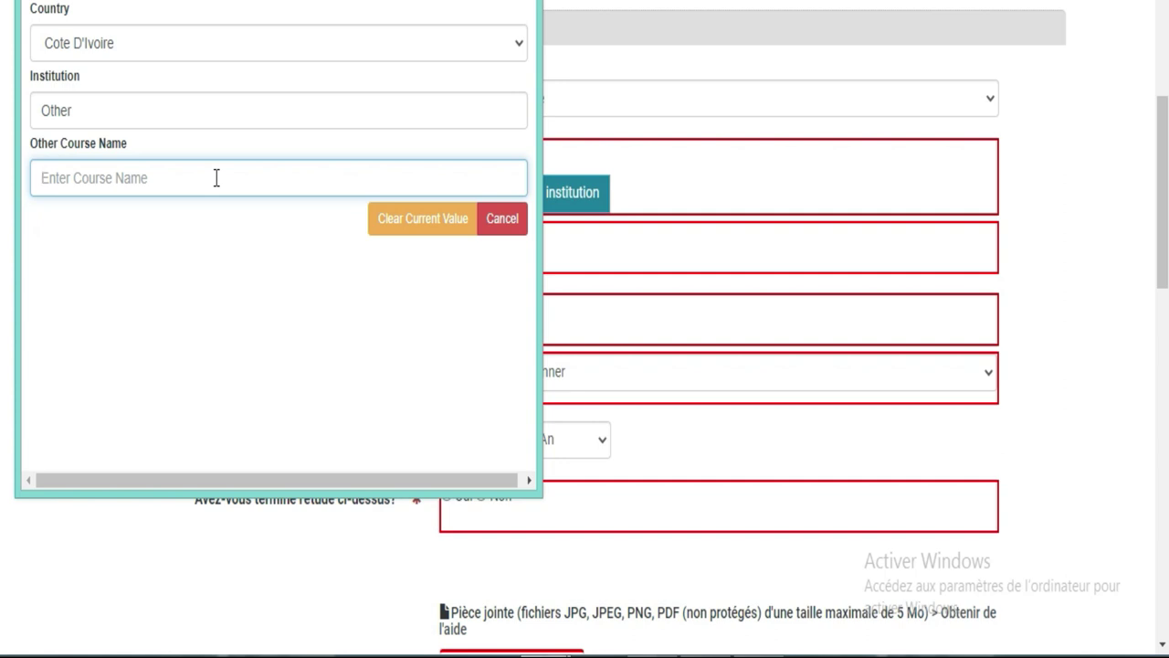
{"action": "type", "text": "mat"}
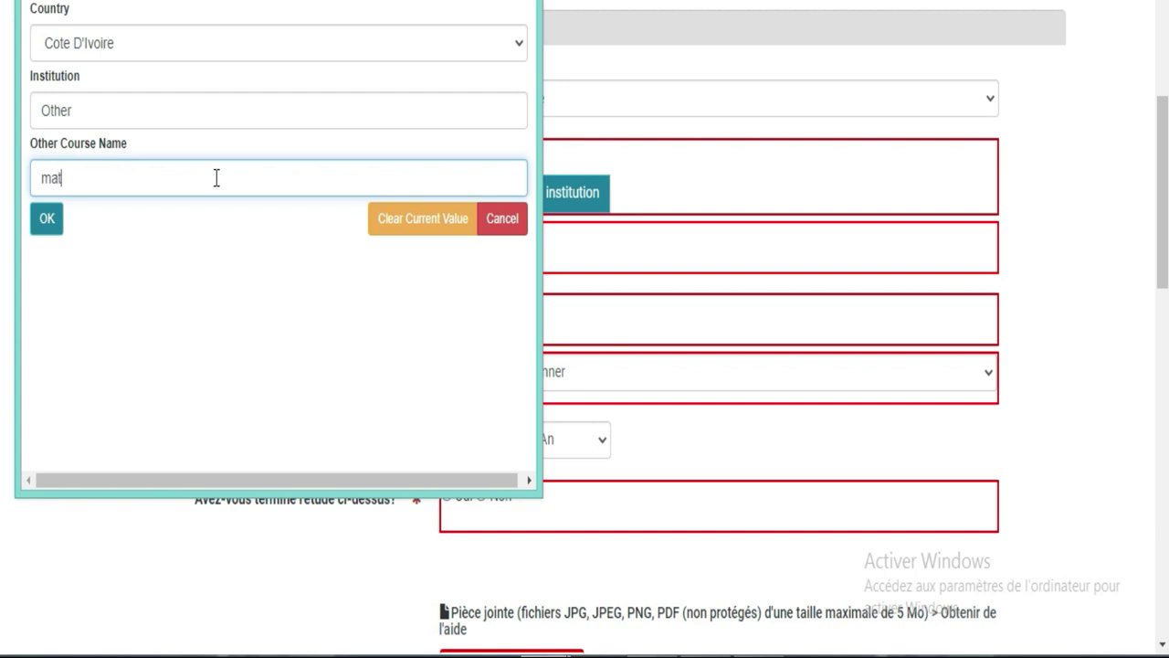
{"action": "type", "text": "hematcs"}
{"action": "left_click", "coordinate": [54, 222]}
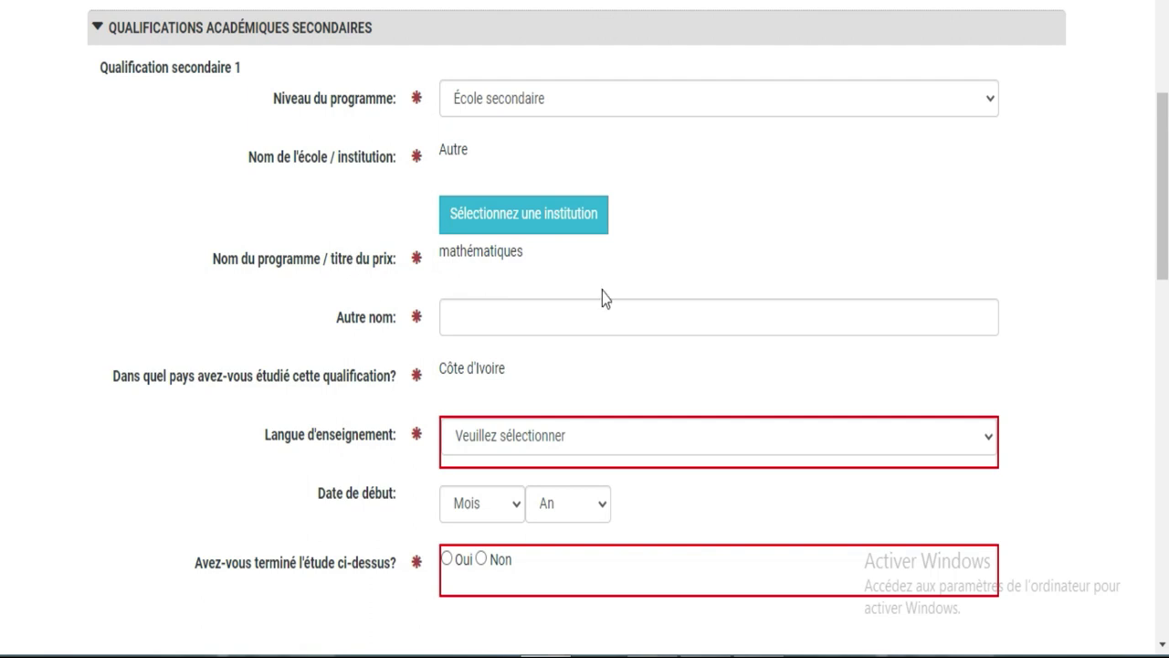
- Enter 'sciences et technologie' in the Autre nom field
{"action": "left_click", "coordinate": [554, 303]}
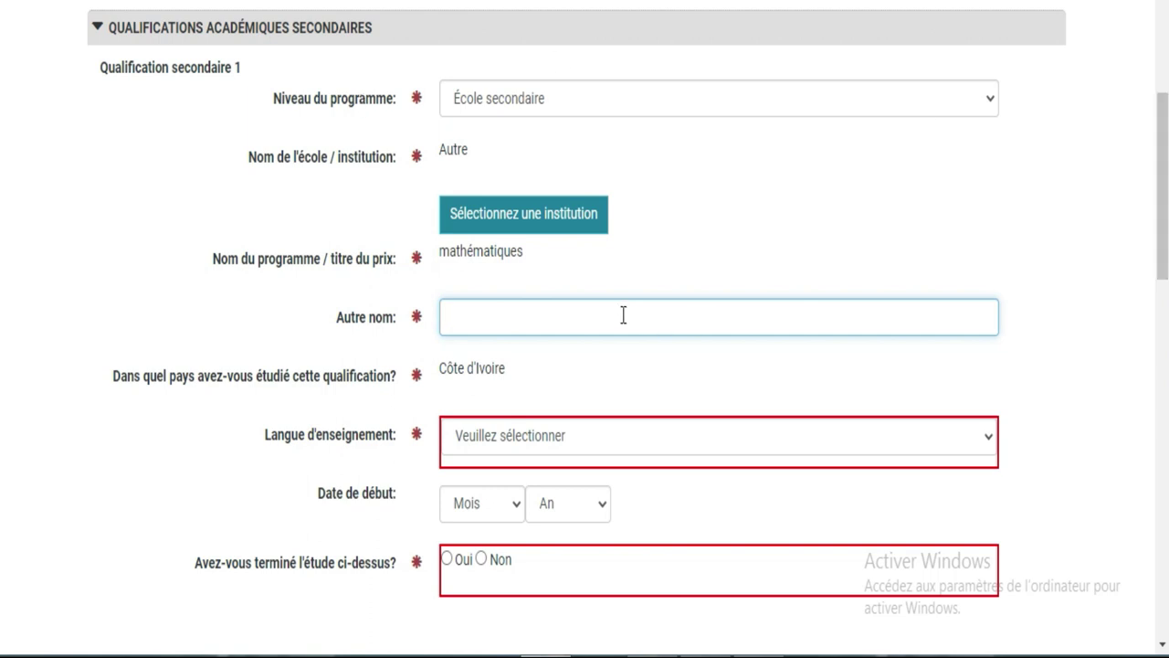
{"action": "type", "text": "scie"}
{"action": "type", "text": "nologie"}
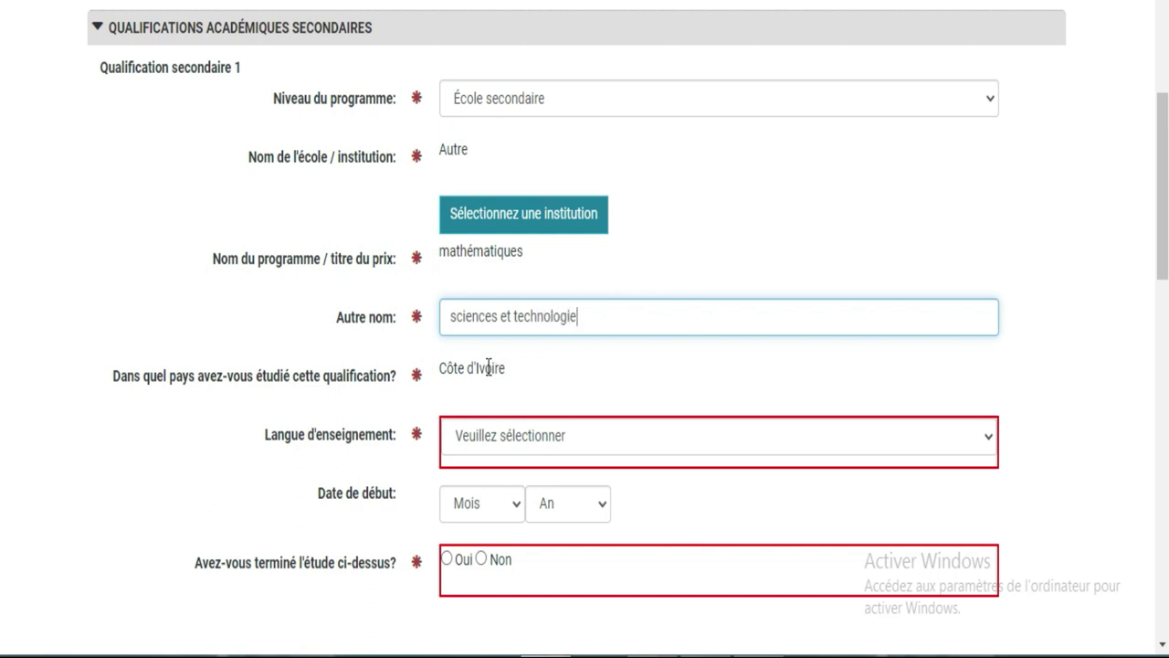
- Set the Langue d'enseignement to FRENCH
{"action": "left_click", "coordinate": [527, 443]}
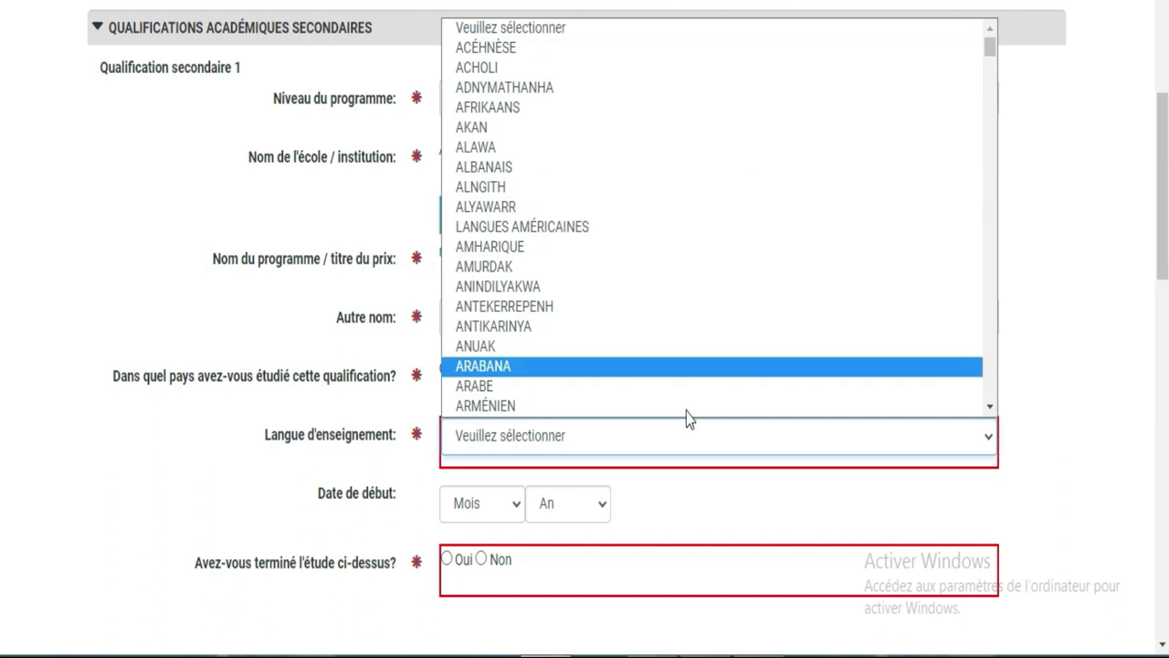
{"action": "scroll", "coordinate": [987, 388], "scroll_direction": "down", "scroll_amount": 10}
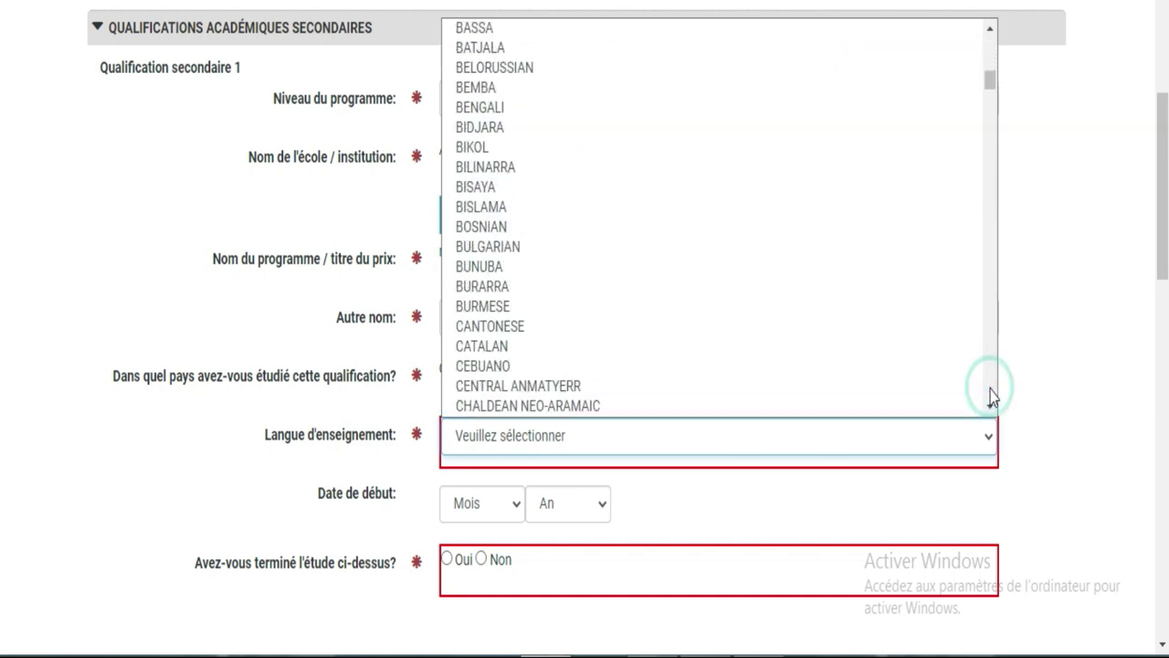
{"action": "key", "text": "f"}
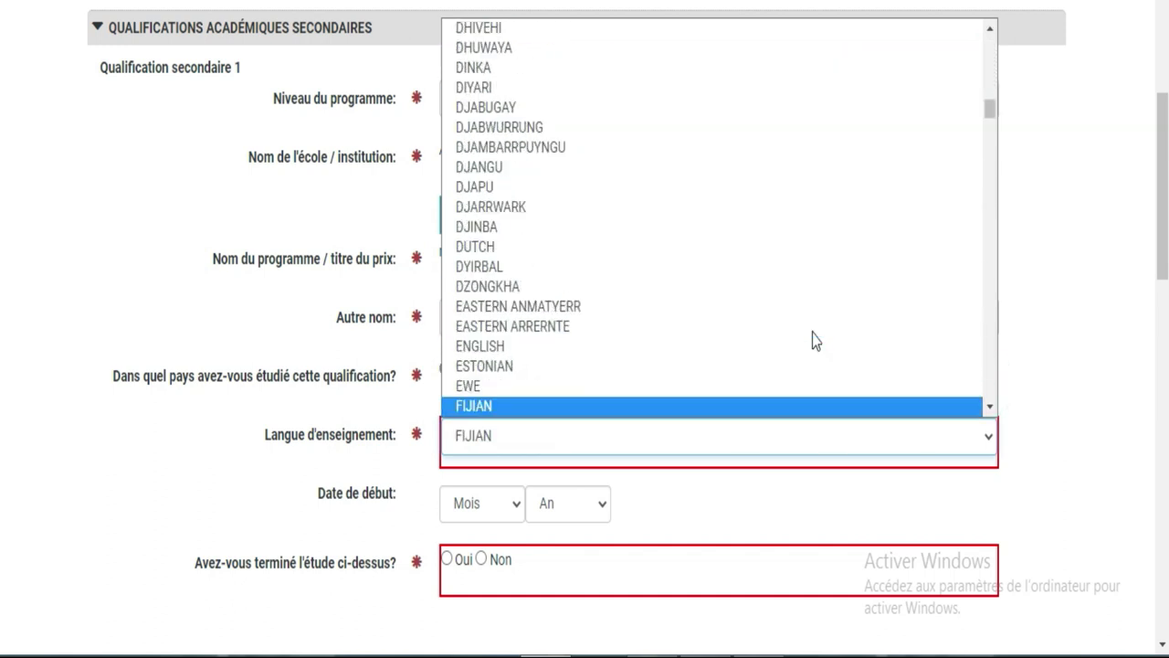
{"action": "left_click", "coordinate": [991, 406]}
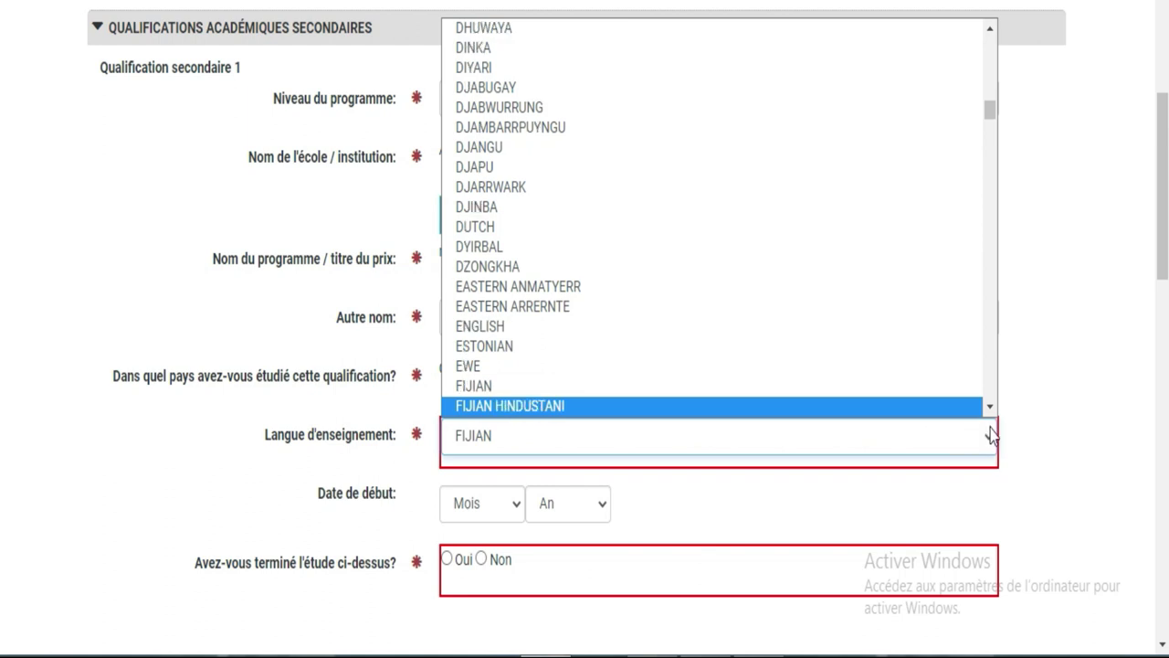
{"action": "scroll", "coordinate": [992, 411], "scroll_direction": "down", "scroll_amount": 2}
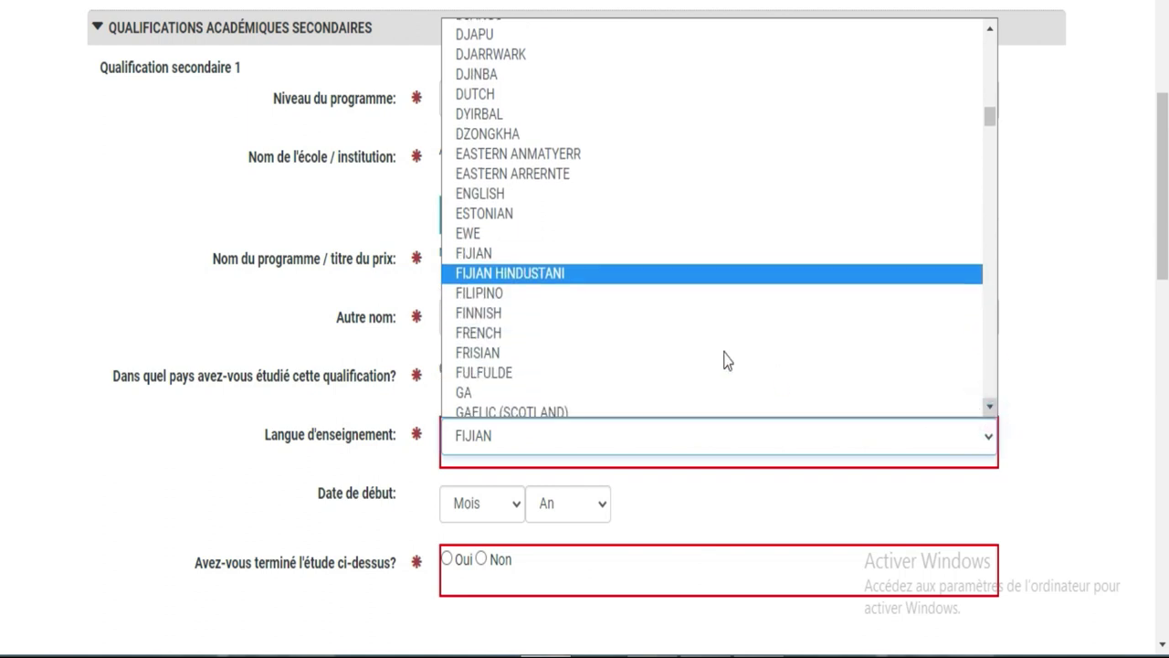
{"action": "left_click", "coordinate": [661, 333]}
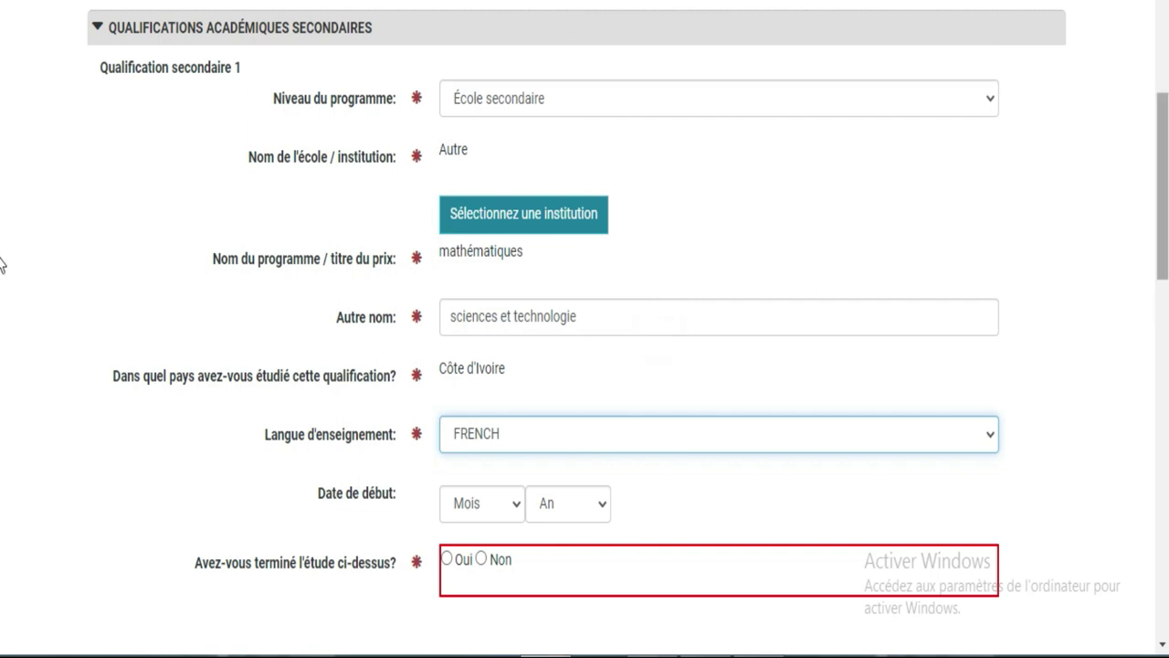
{"action": "scroll", "coordinate": [2, 274], "scroll_direction": "down", "scroll_amount": 2}
{"action": "scroll", "coordinate": [2, 320], "scroll_direction": "down", "scroll_amount": 2}
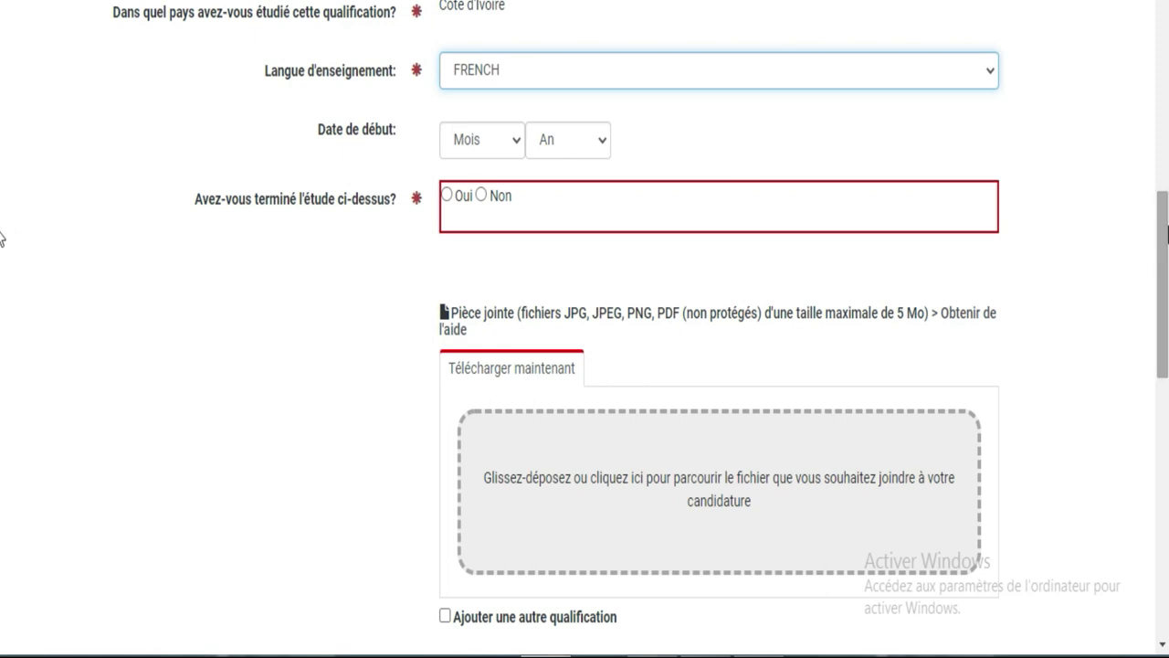
- Set the secondary study start date to Juin 2017
{"action": "scroll", "coordinate": [2, 236], "scroll_direction": "up", "scroll_amount": 1}
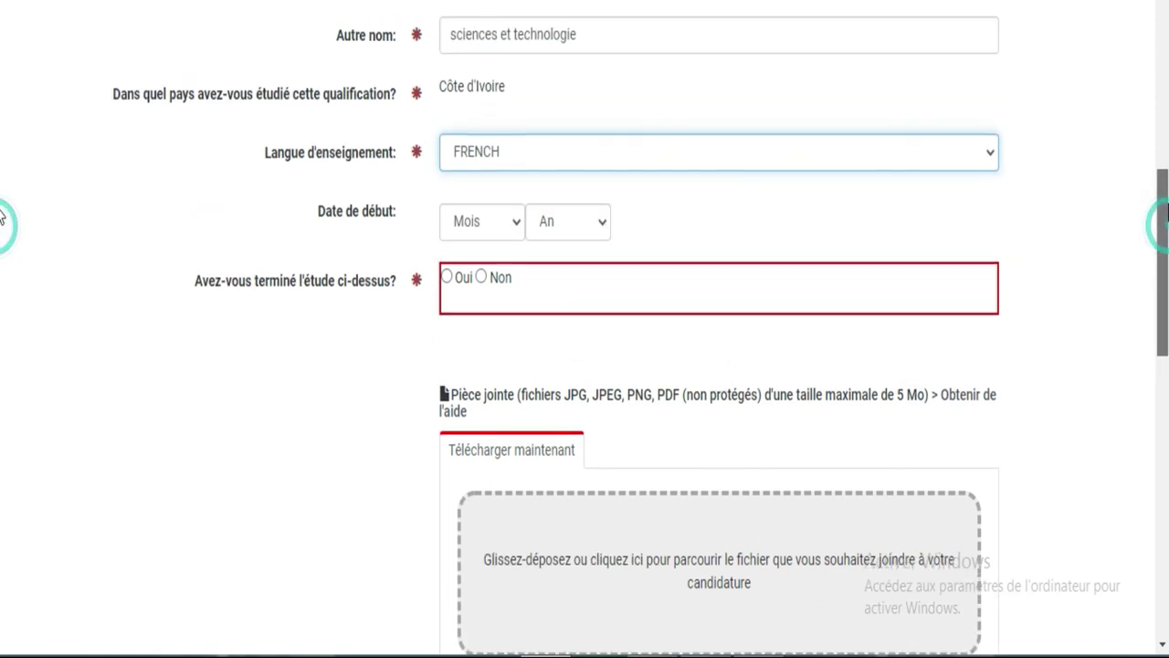
{"action": "left_click", "coordinate": [518, 225]}
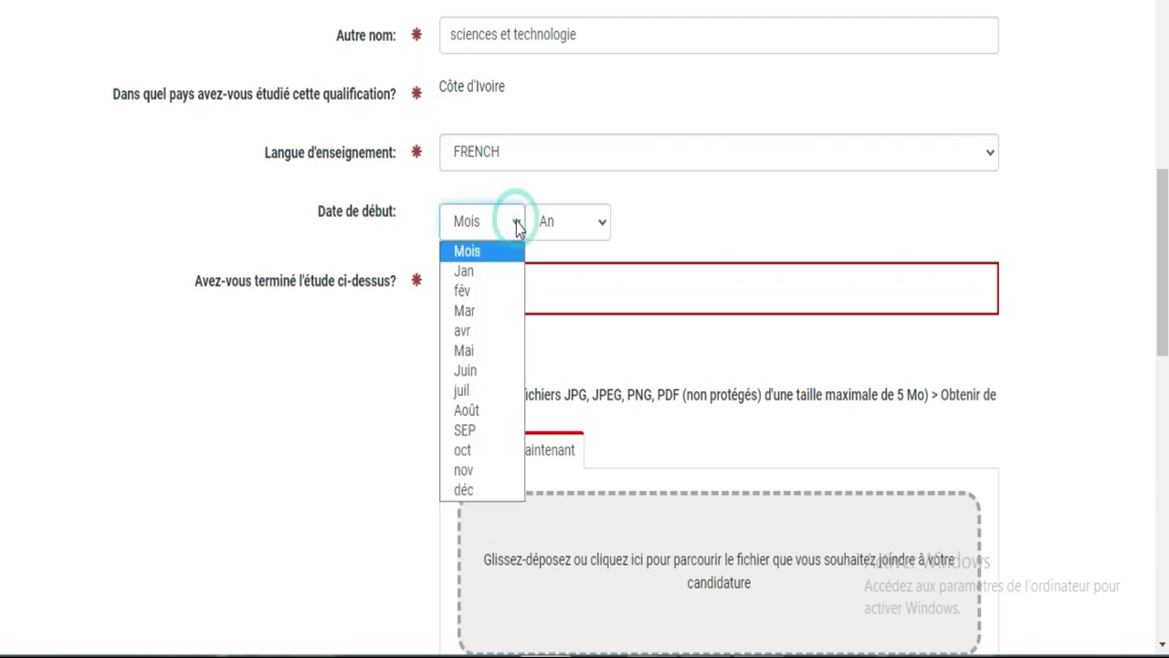
{"action": "left_click", "coordinate": [476, 373]}
{"action": "left_click", "coordinate": [564, 226]}
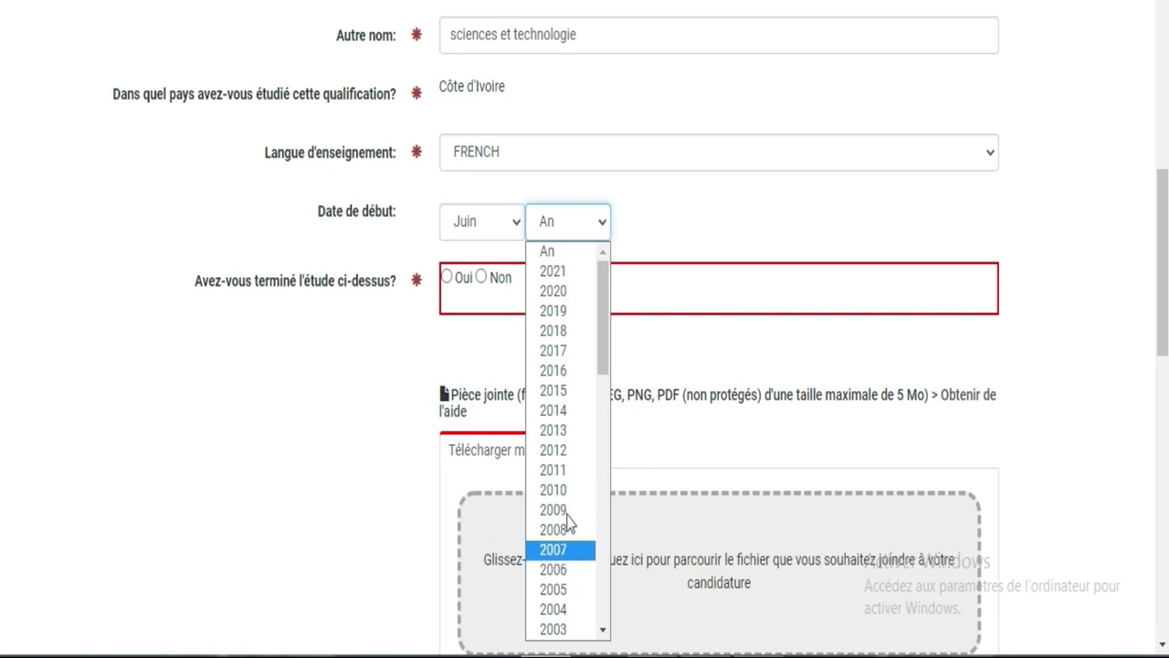
{"action": "left_click", "coordinate": [558, 336]}
{"action": "left_click", "coordinate": [589, 232]}
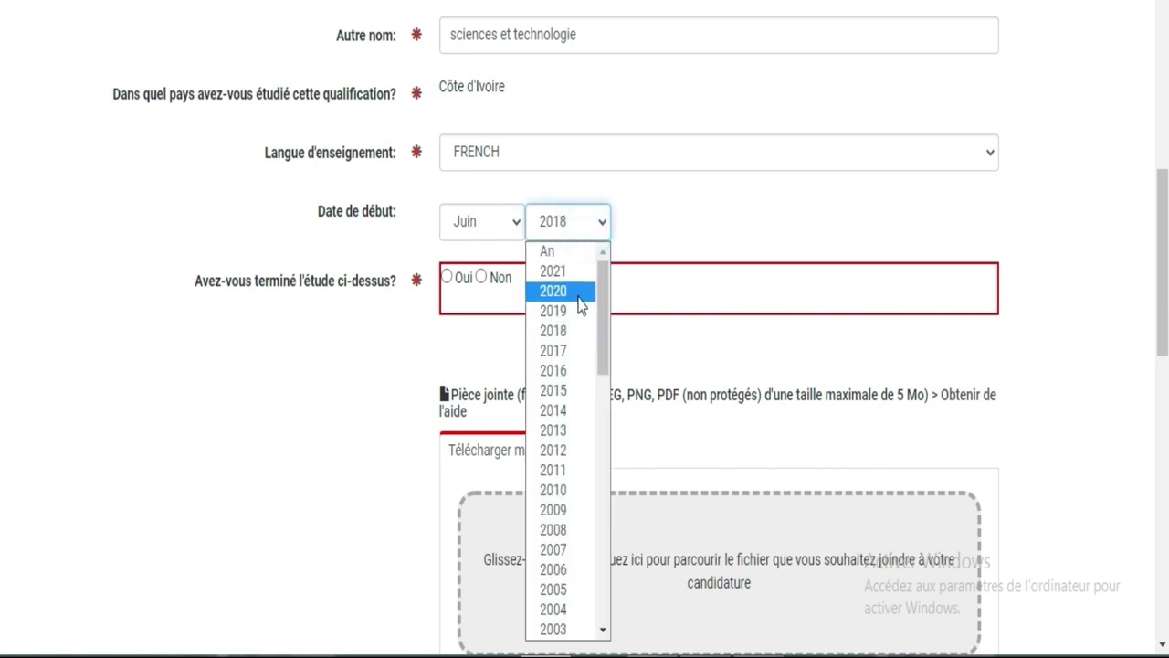
{"action": "left_click", "coordinate": [576, 352]}
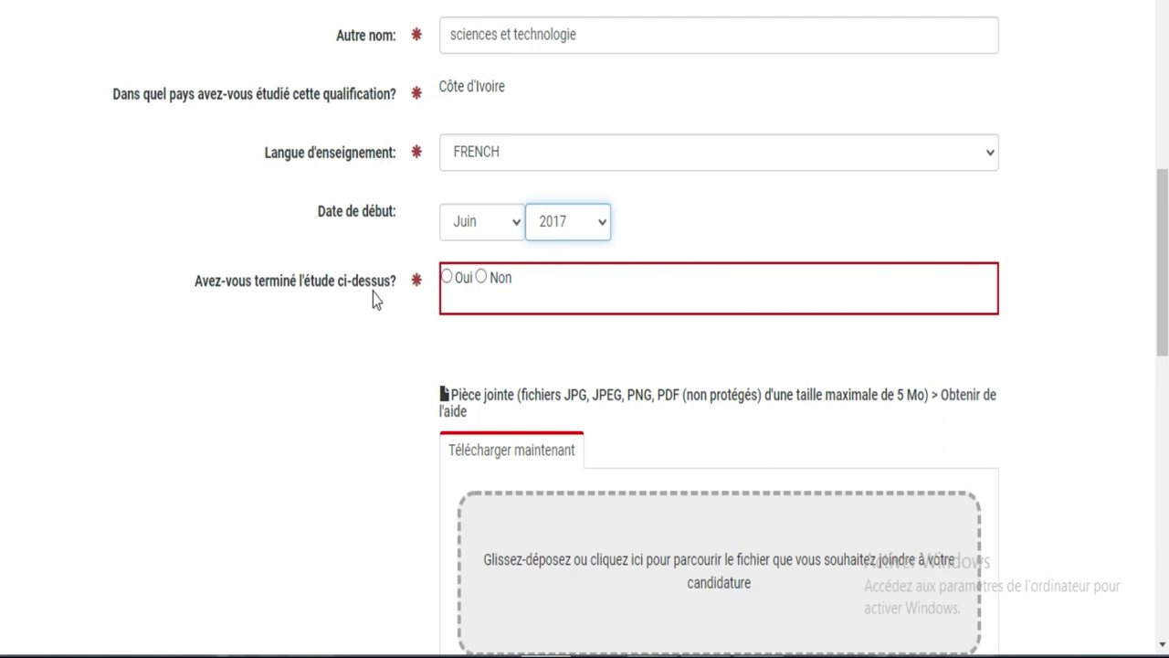
- Mark the study completed with completion date juil 2020
{"action": "left_click", "coordinate": [447, 276]}
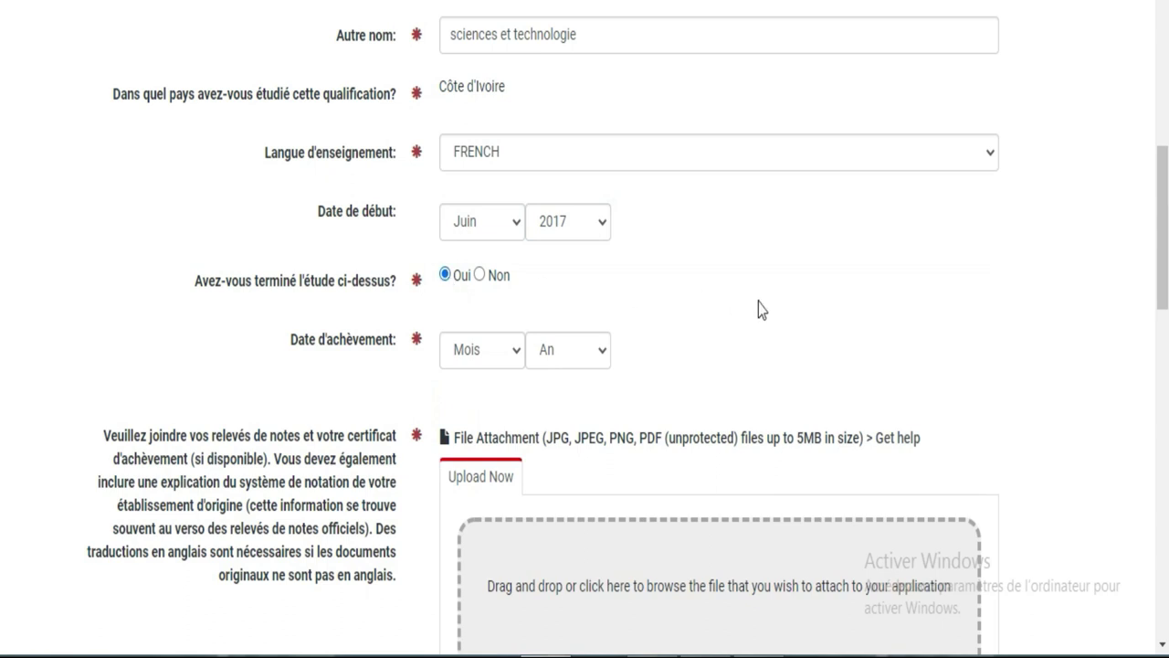
{"action": "left_click", "coordinate": [517, 361]}
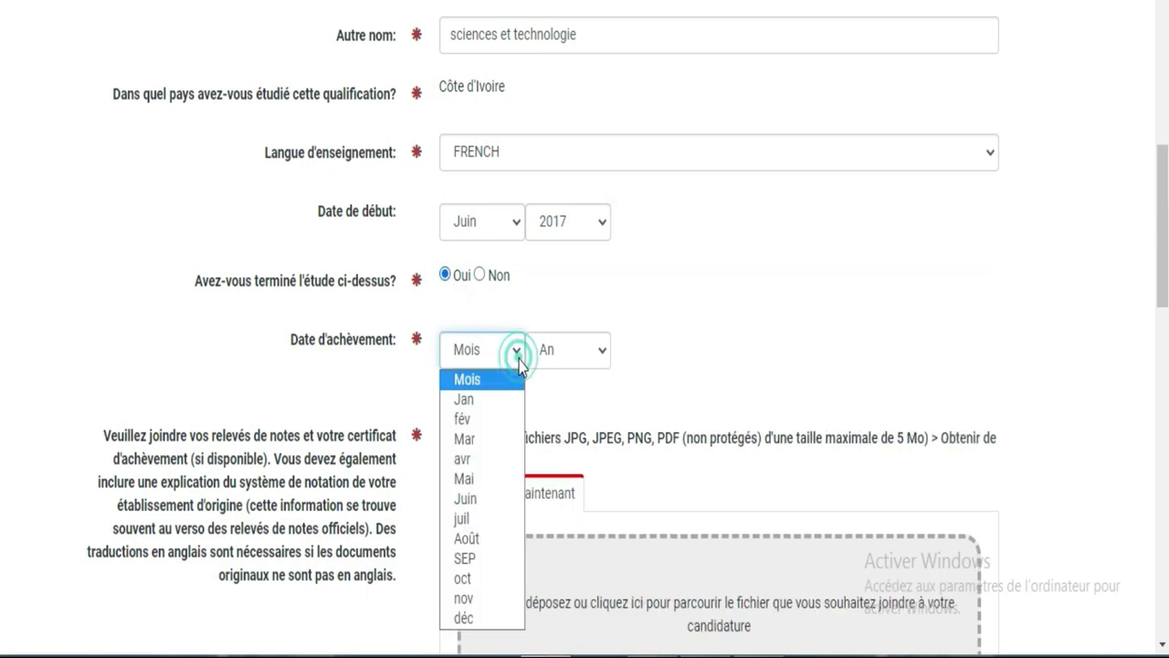
{"action": "left_click", "coordinate": [480, 520]}
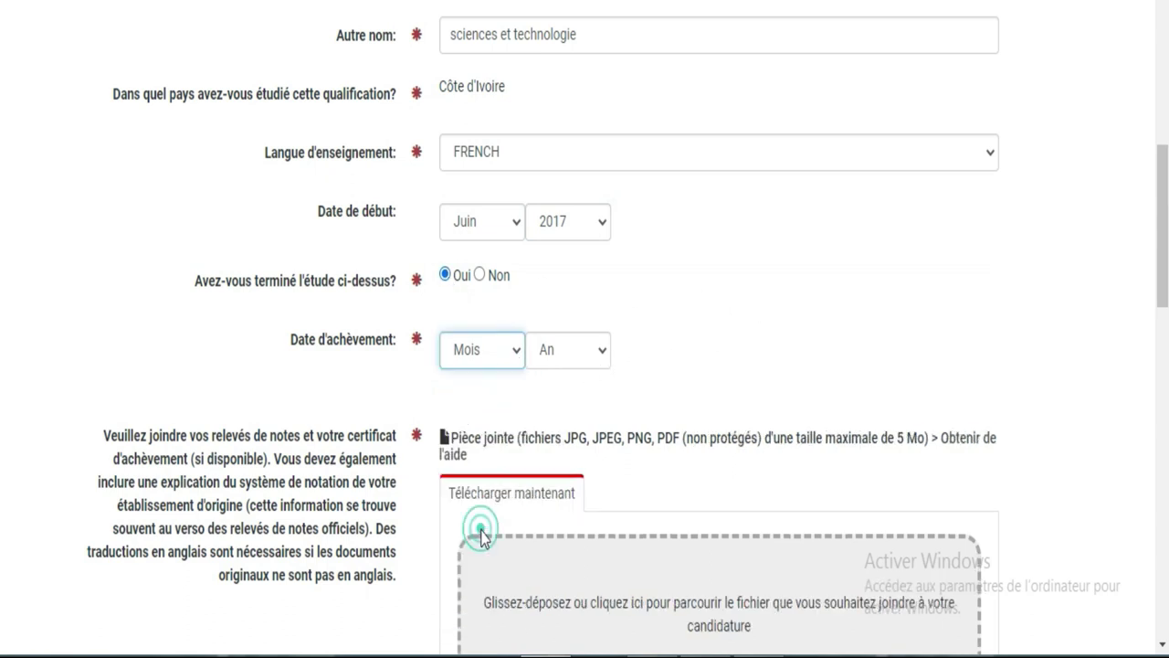
{"action": "left_click", "coordinate": [574, 363]}
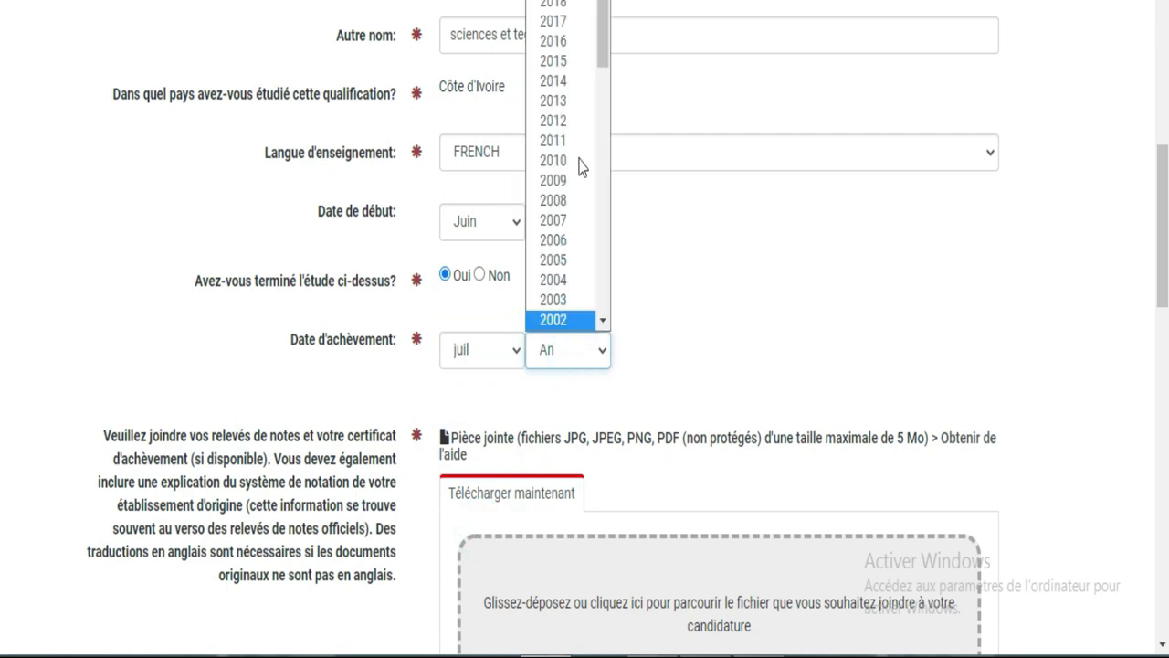
{"action": "left_click", "coordinate": [553, 2]}
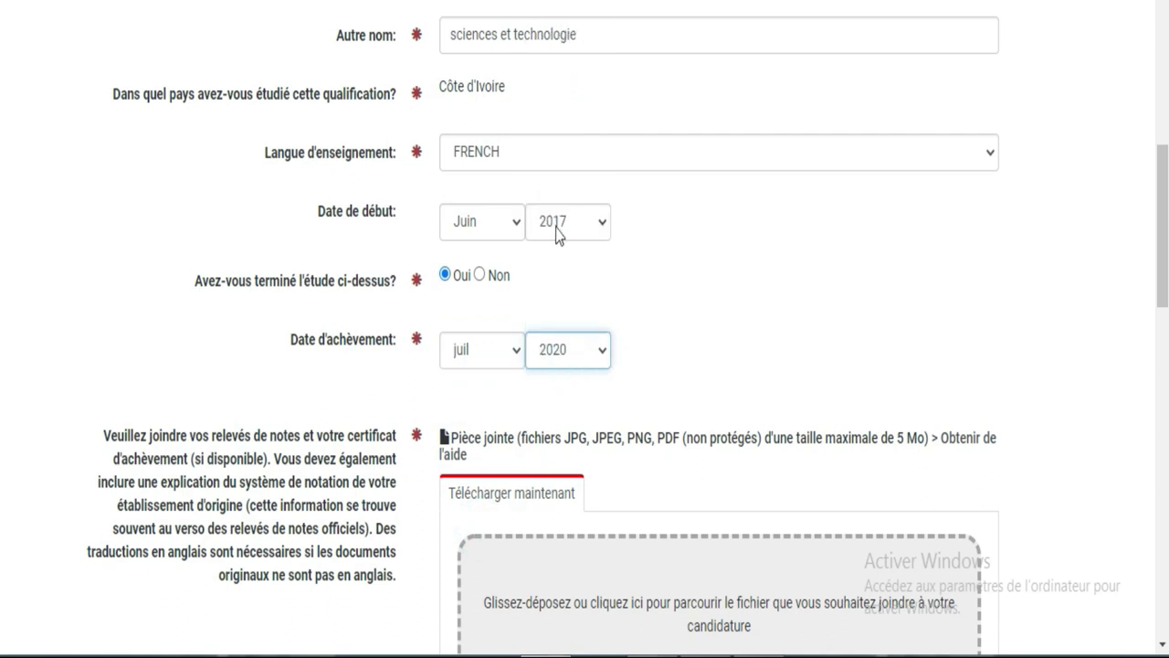
{"action": "scroll", "coordinate": [2, 274], "scroll_direction": "down", "scroll_amount": 2}
{"action": "scroll", "coordinate": [2, 306], "scroll_direction": "down", "scroll_amount": 1}
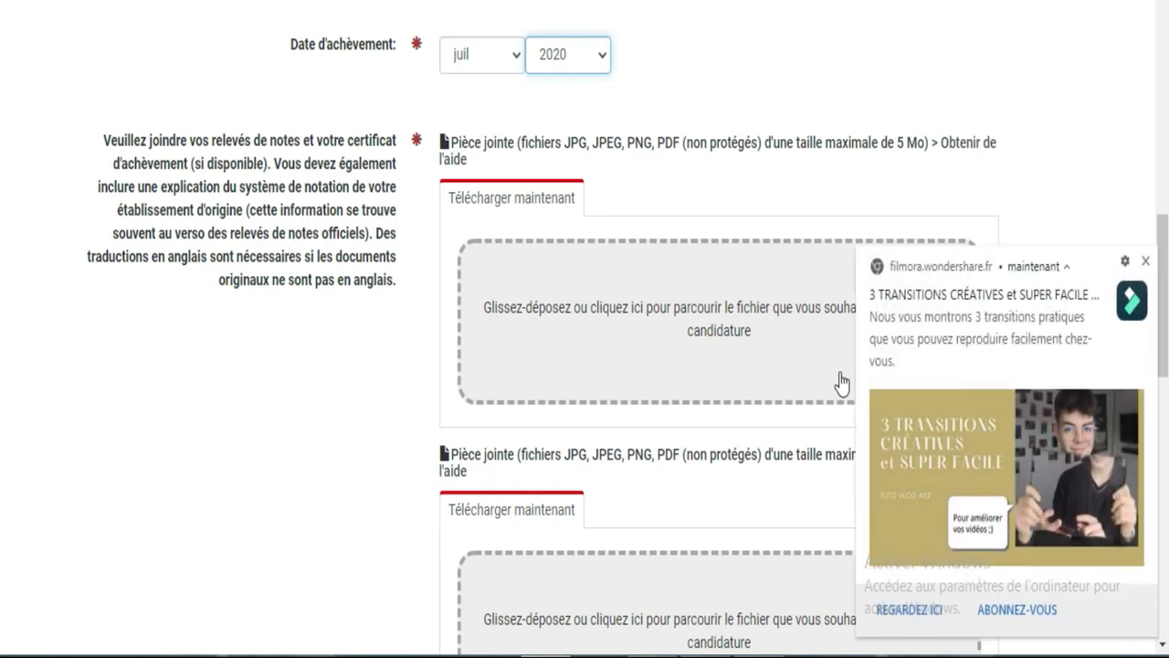
- Dismiss the Filmora notification and attach the 0.3 MB PDF transcript
{"action": "left_click", "coordinate": [1143, 261]}
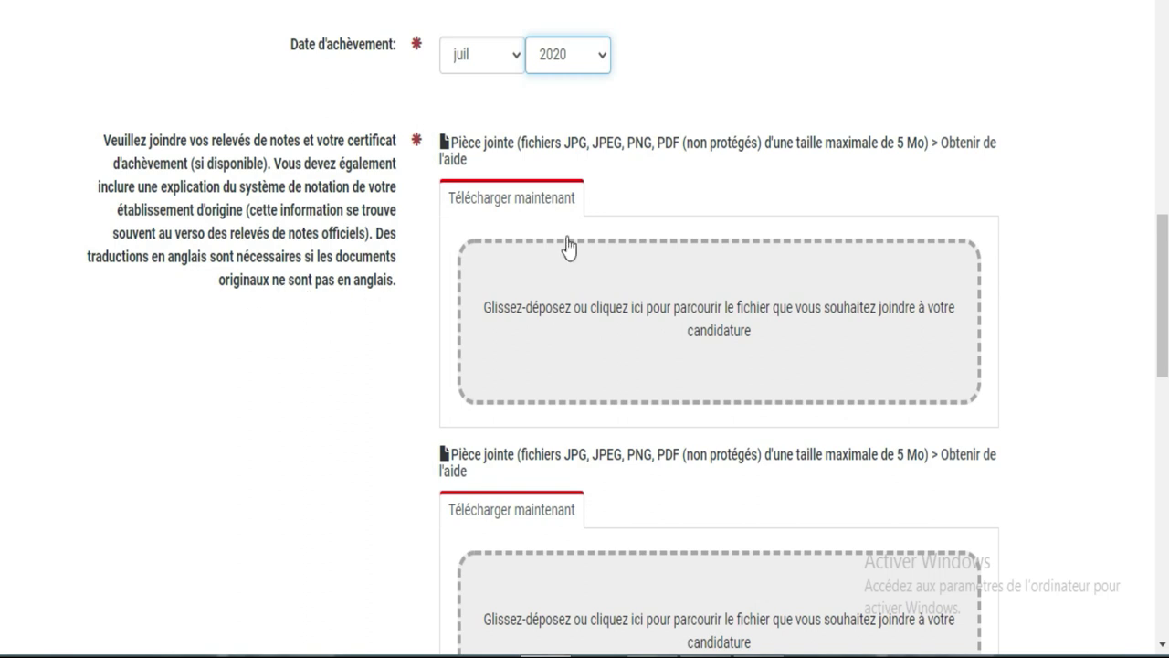
{"action": "left_click_drag", "start_coordinate": [1164, 254], "coordinate": [1165, 445]}
{"action": "left_click_drag", "start_coordinate": [0, 445], "coordinate": [6, 262]}
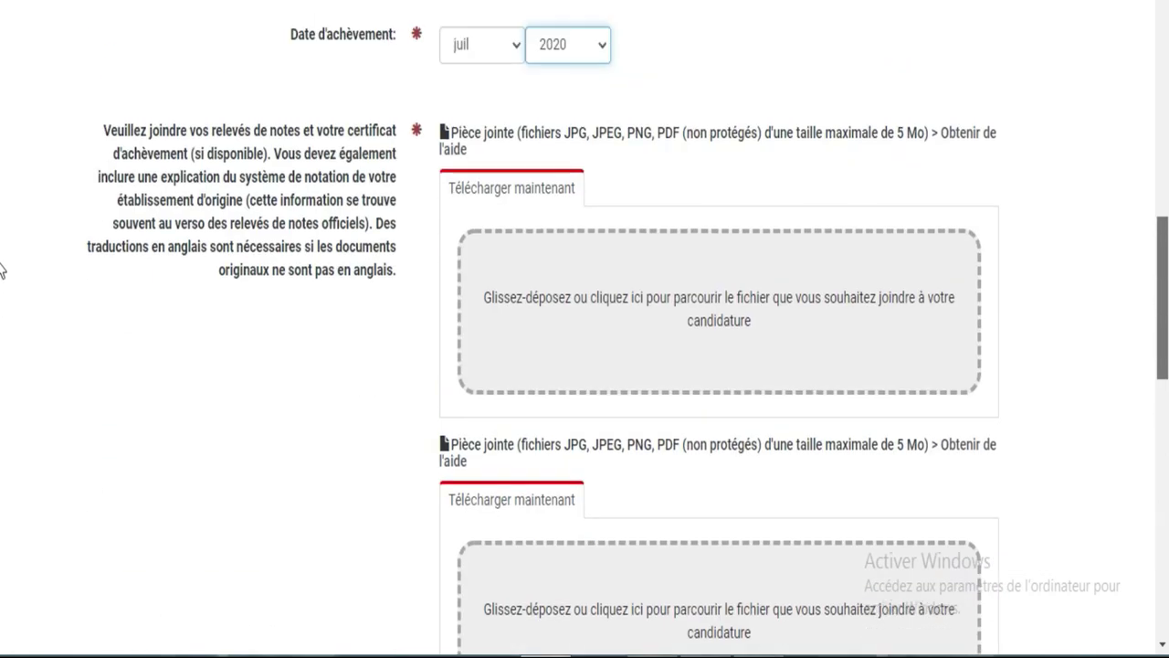
{"action": "left_click", "coordinate": [673, 311]}
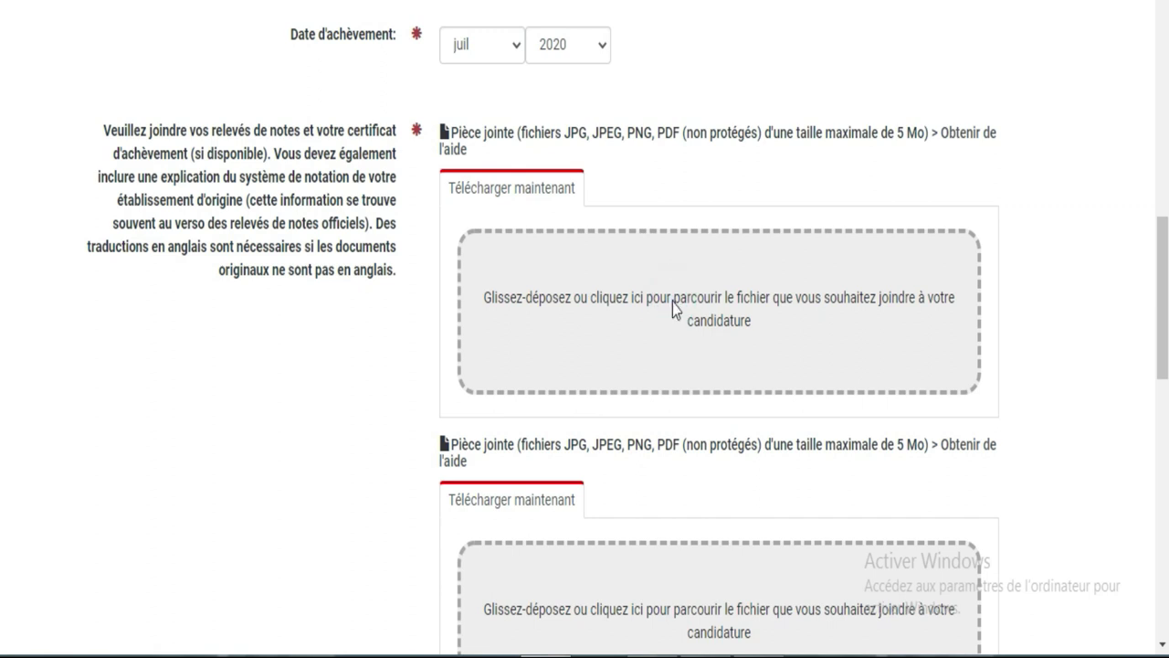
{"action": "left_click", "coordinate": [673, 311]}
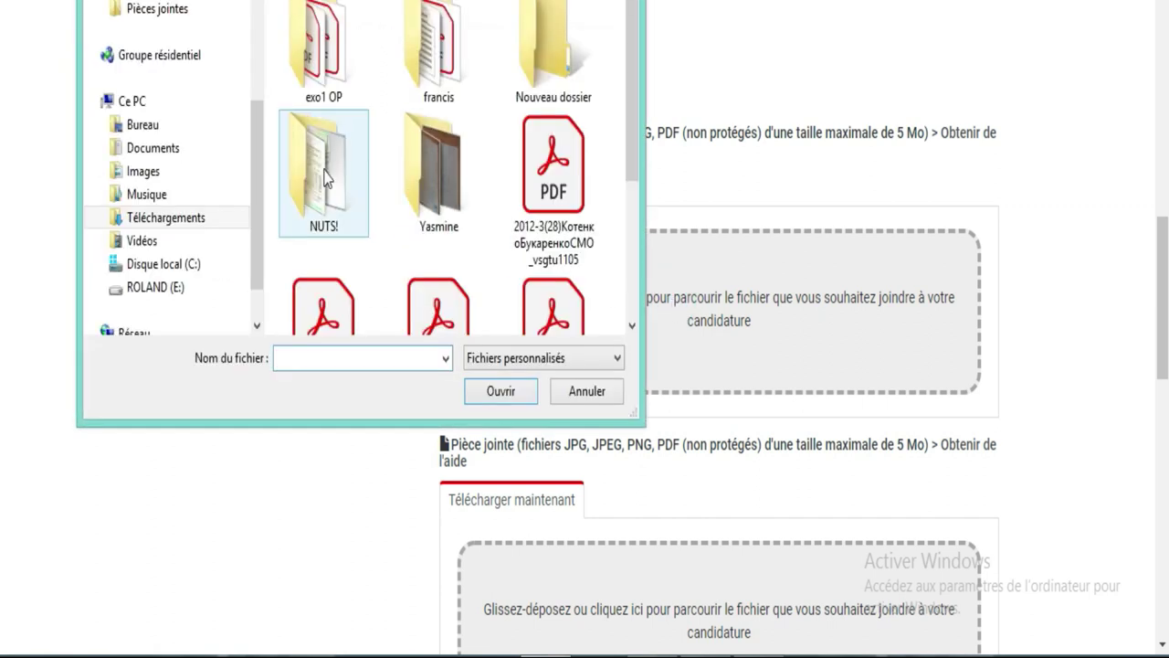
{"action": "double_click", "coordinate": [532, 214]}
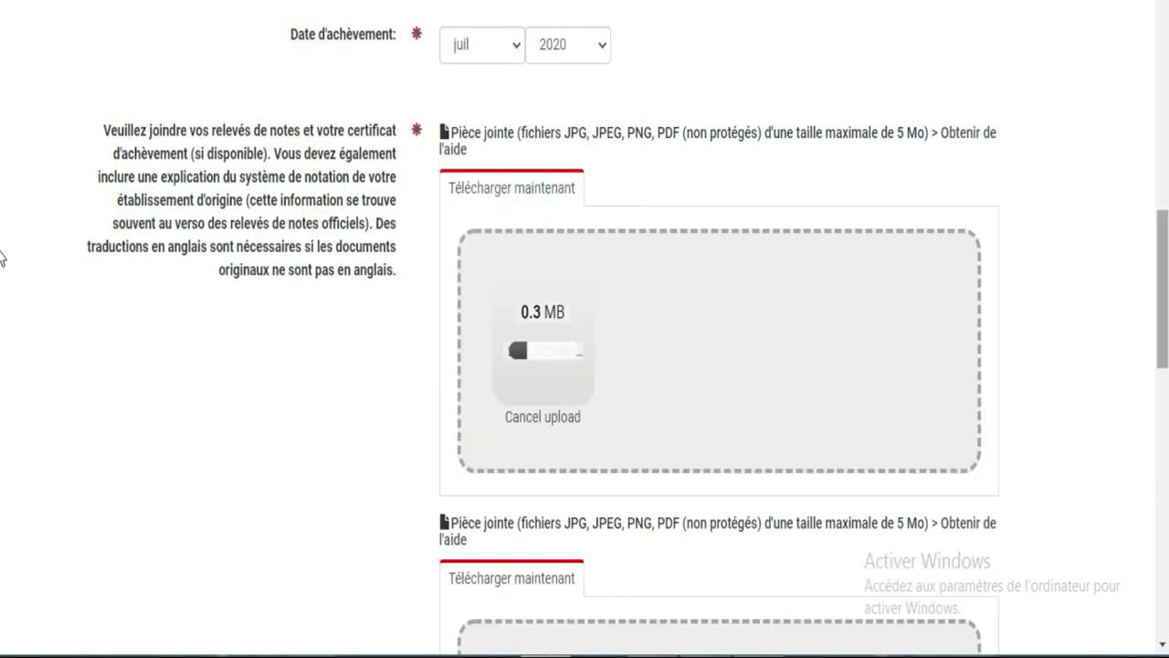
- Attach the 2020DoctorateProgramsinCSU PDF as a second file
{"action": "scroll", "coordinate": [3, 274], "scroll_direction": "down", "scroll_amount": 2}
{"action": "scroll", "coordinate": [2, 313], "scroll_direction": "down", "scroll_amount": 2}
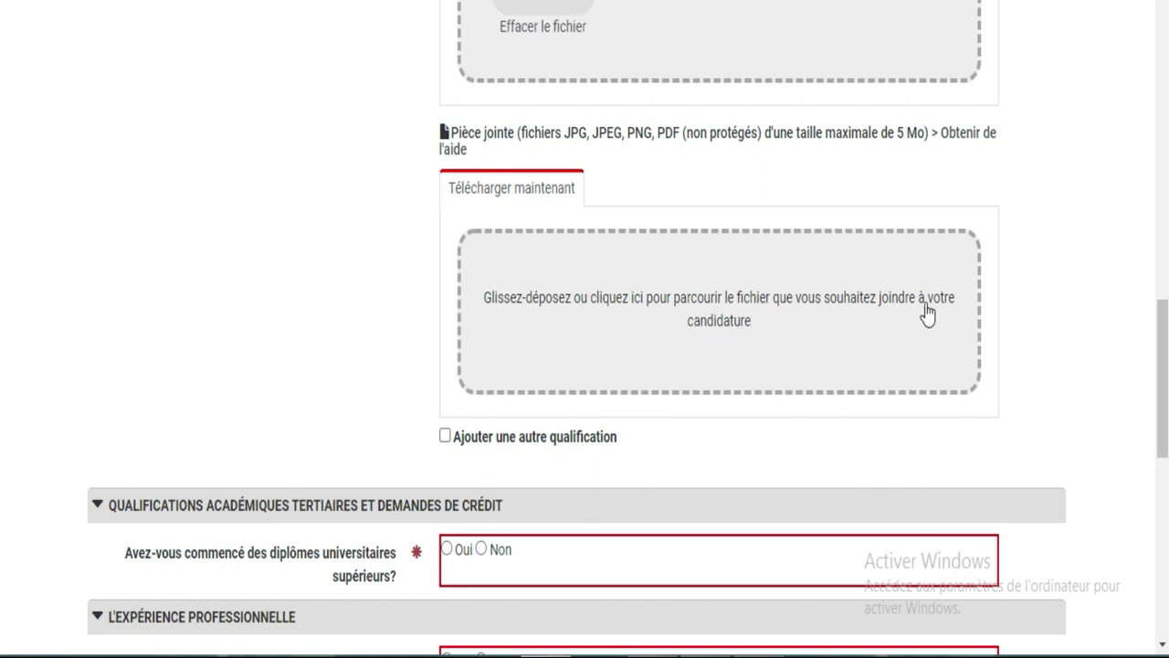
{"action": "left_click", "coordinate": [629, 309]}
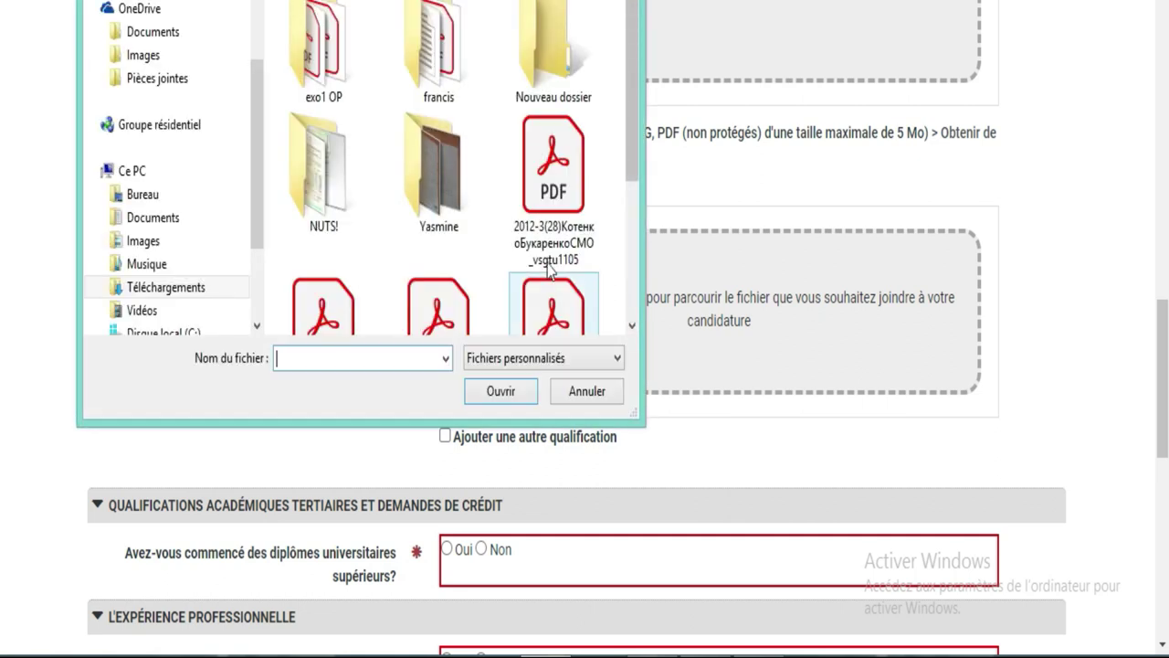
{"action": "left_click_drag", "start_coordinate": [627, 138], "coordinate": [630, 258]}
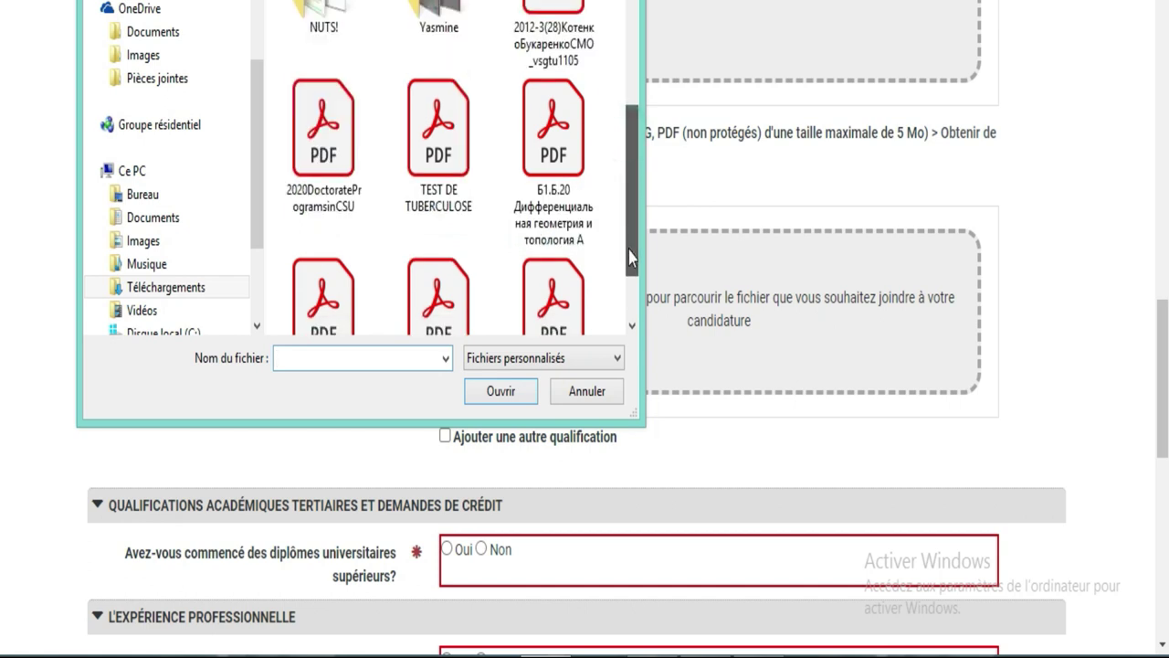
{"action": "double_click", "coordinate": [325, 146]}
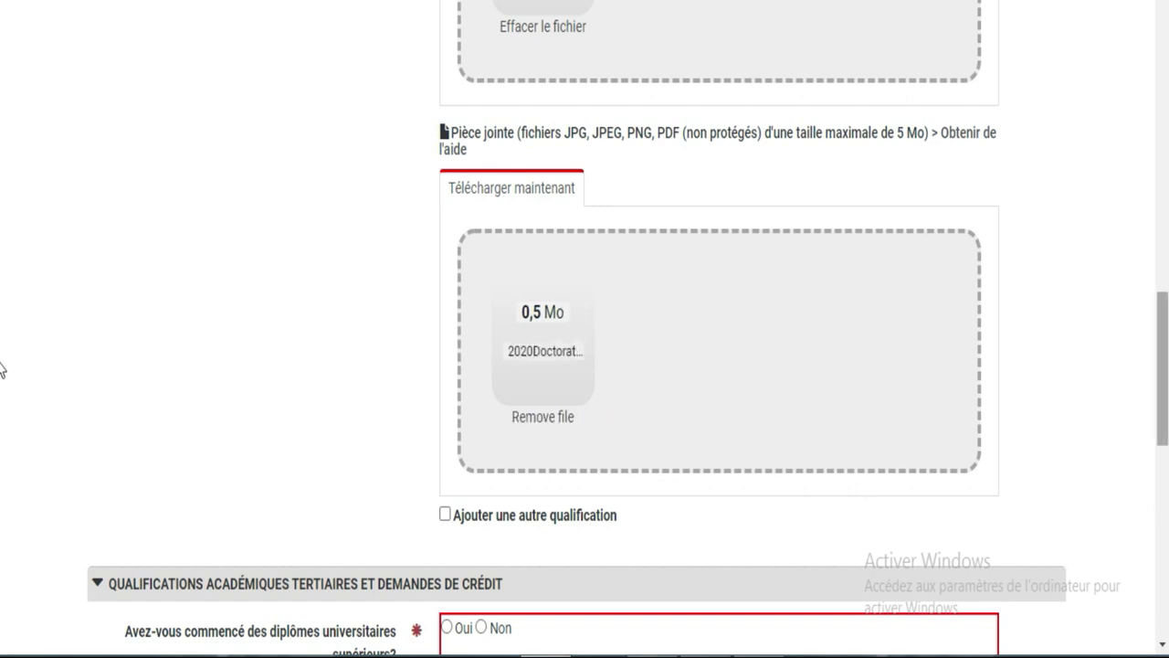
{"action": "scroll", "coordinate": [2, 345], "scroll_direction": "down", "scroll_amount": 3}
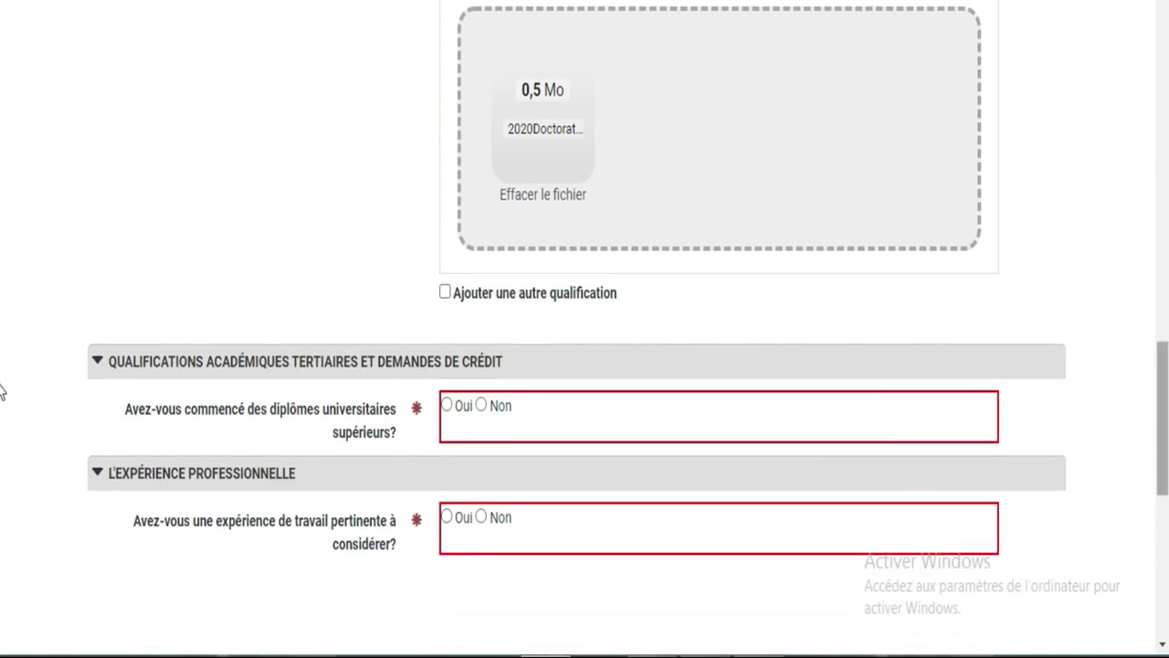
- Answer Non to prior university degrees and to relevant work experience
{"action": "scroll", "coordinate": [2, 402], "scroll_direction": "down", "scroll_amount": 2}
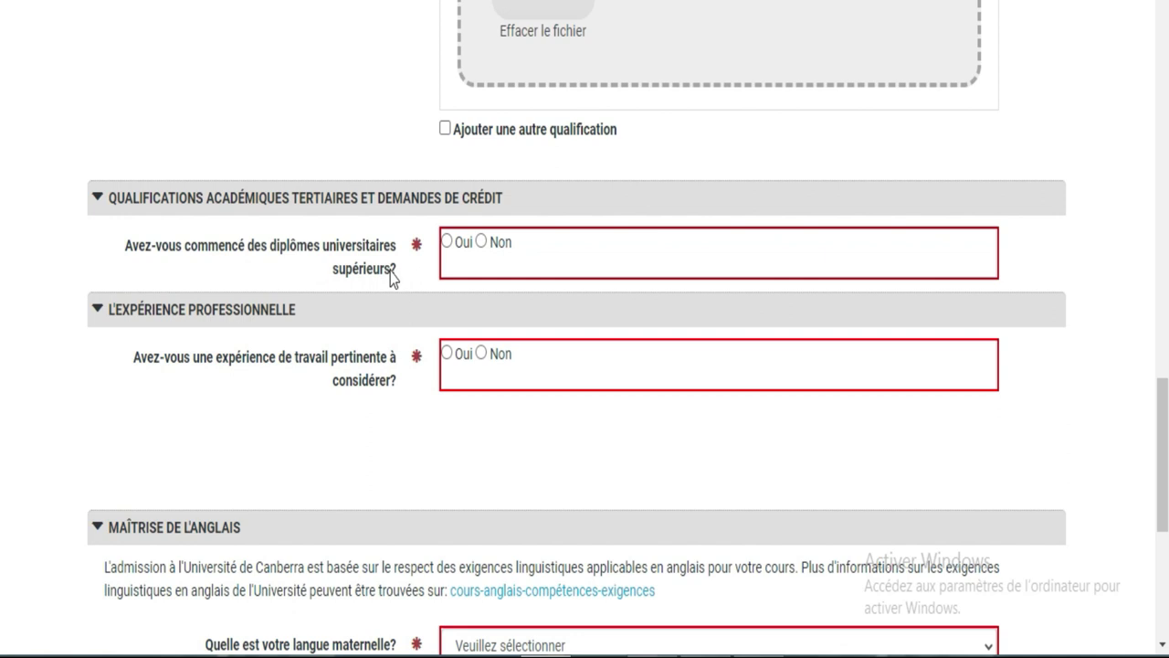
{"action": "left_click", "coordinate": [481, 243]}
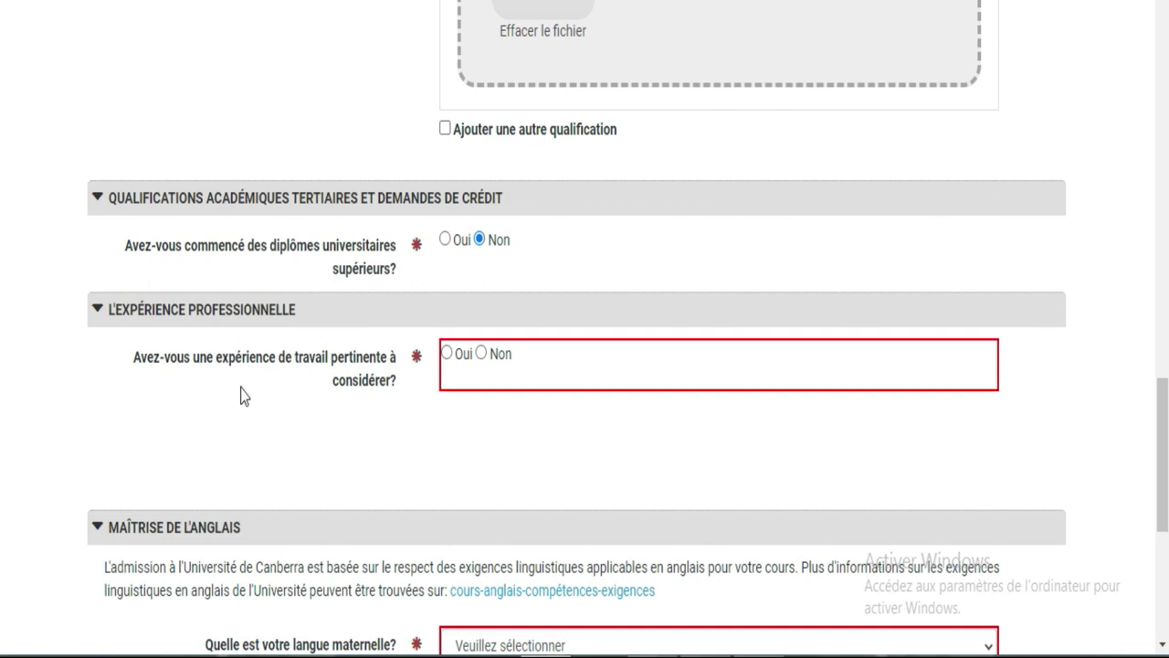
{"action": "left_click", "coordinate": [480, 353]}
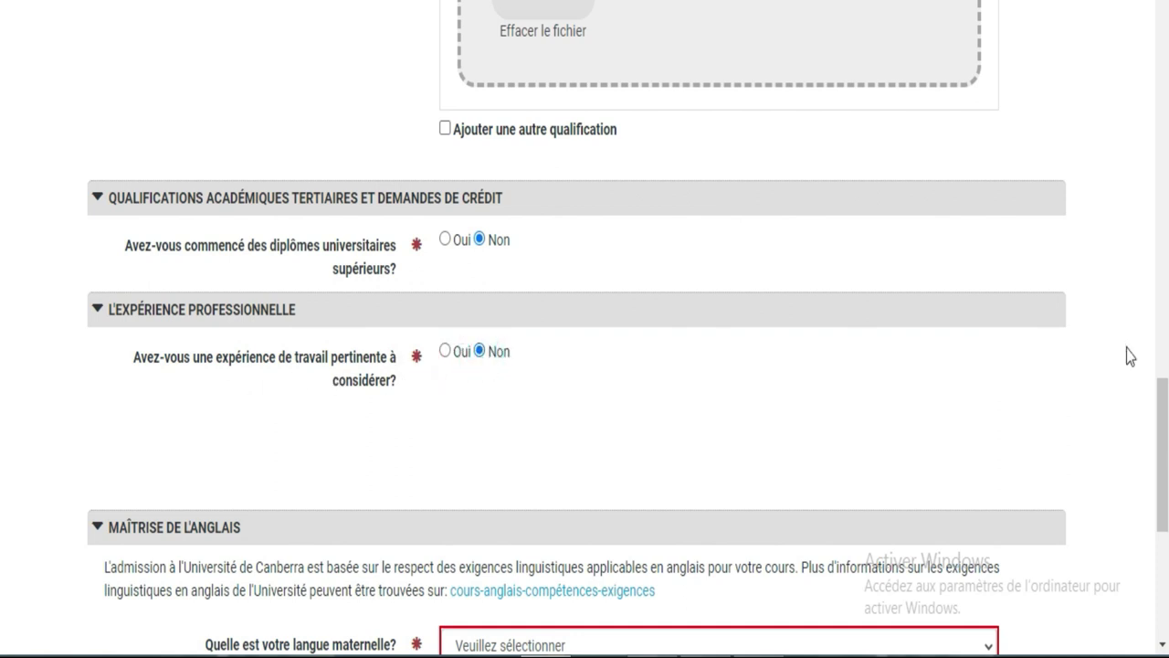
- Set the mother tongue to FRANÇAIS and bring up the English-requirement options
{"action": "scroll", "coordinate": [2, 420], "scroll_direction": "down", "scroll_amount": 1}
{"action": "scroll", "coordinate": [2, 420], "scroll_direction": "down", "scroll_amount": 4}
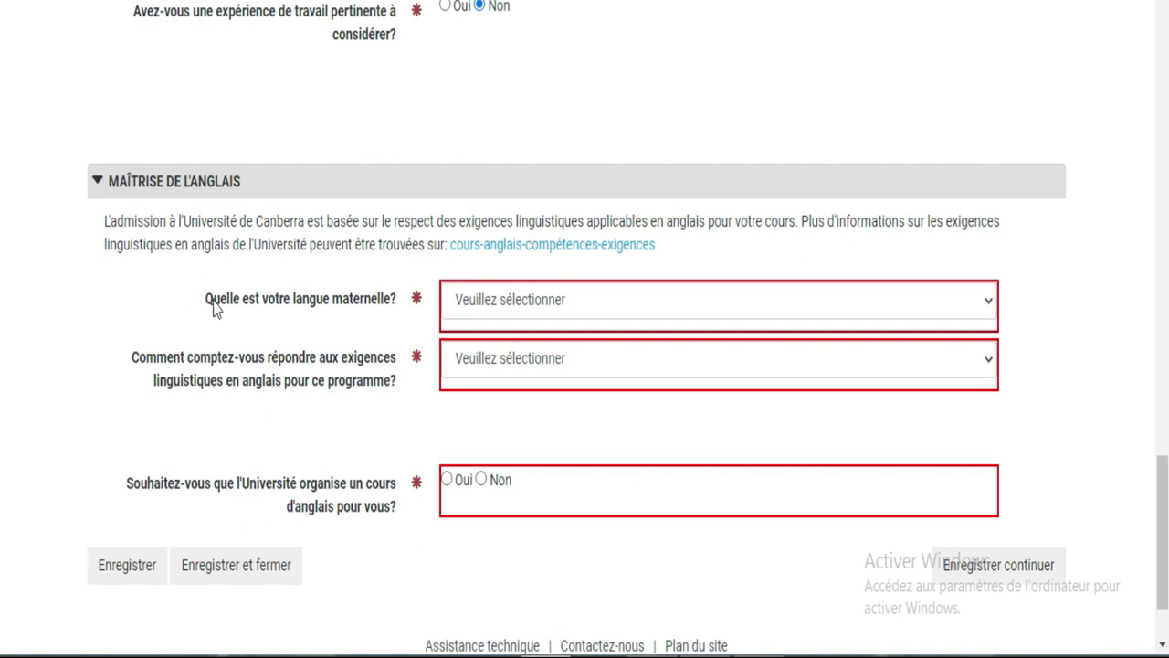
{"action": "left_click", "coordinate": [492, 302]}
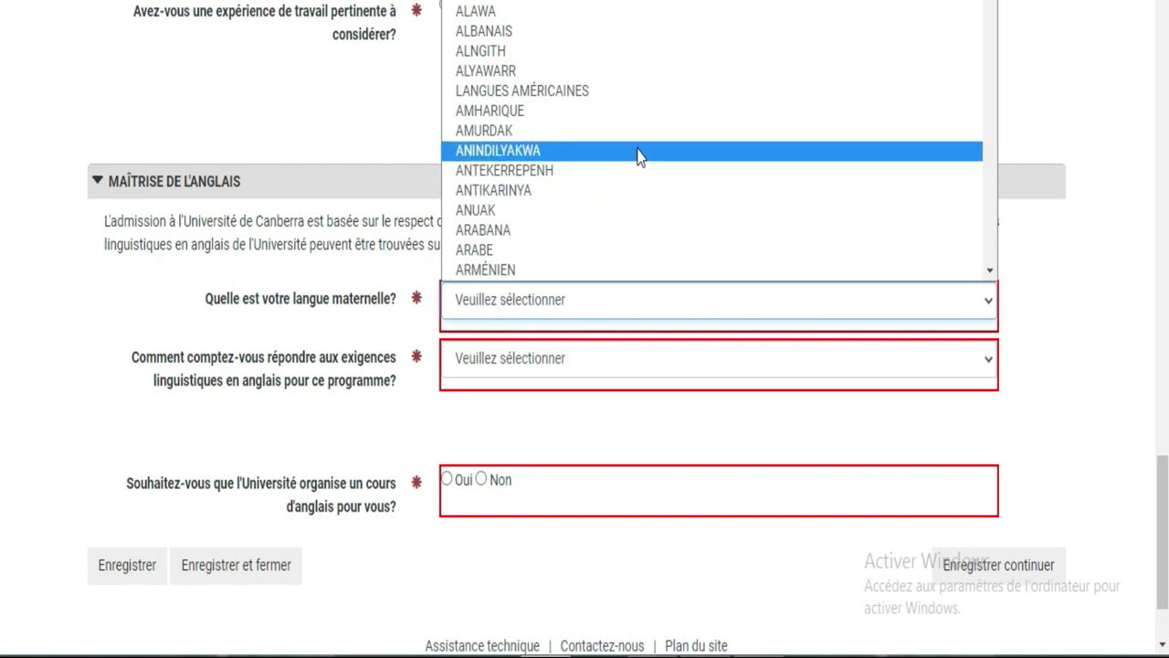
{"action": "type", "text": "fr"}
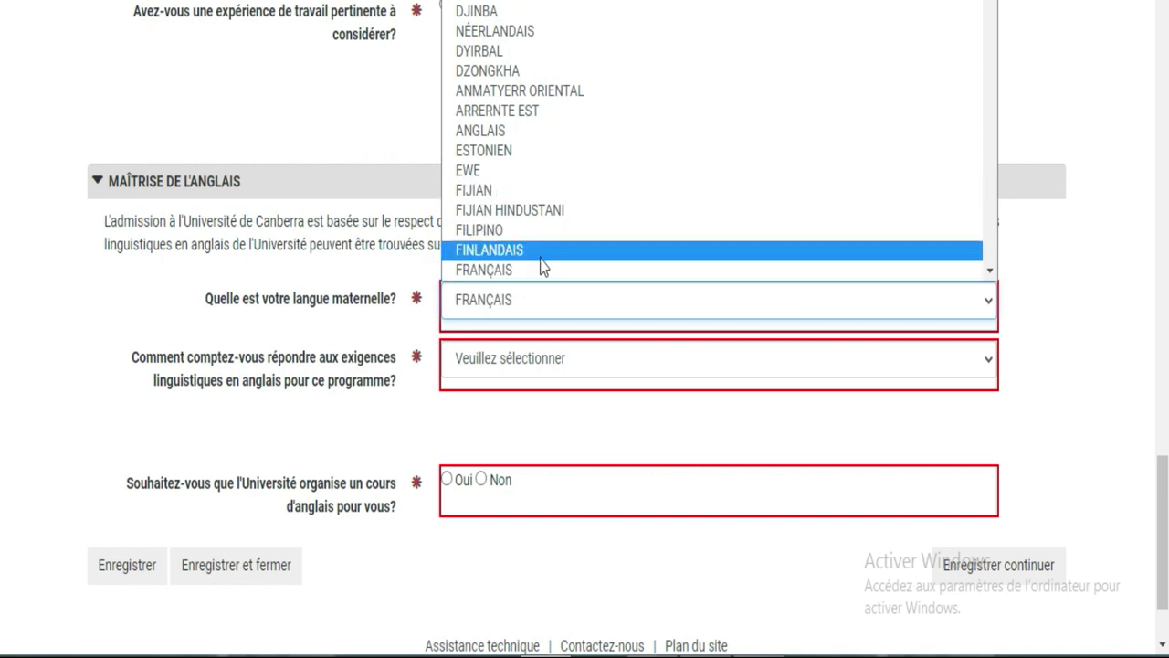
{"action": "left_click", "coordinate": [539, 270]}
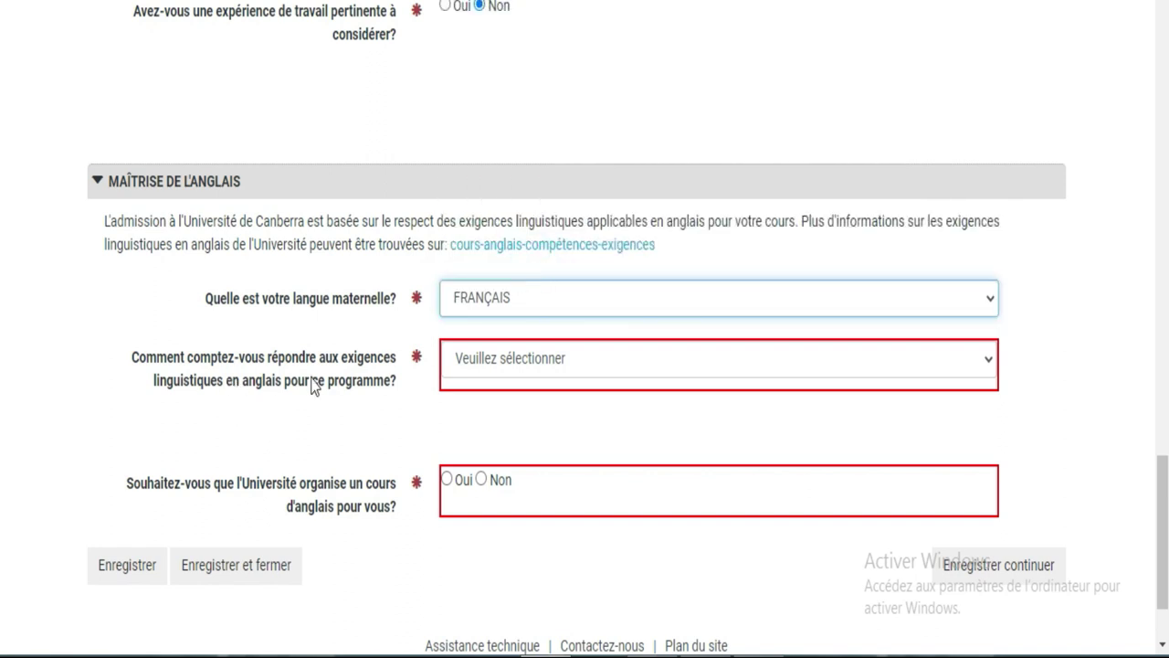
{"action": "left_click", "coordinate": [564, 367]}
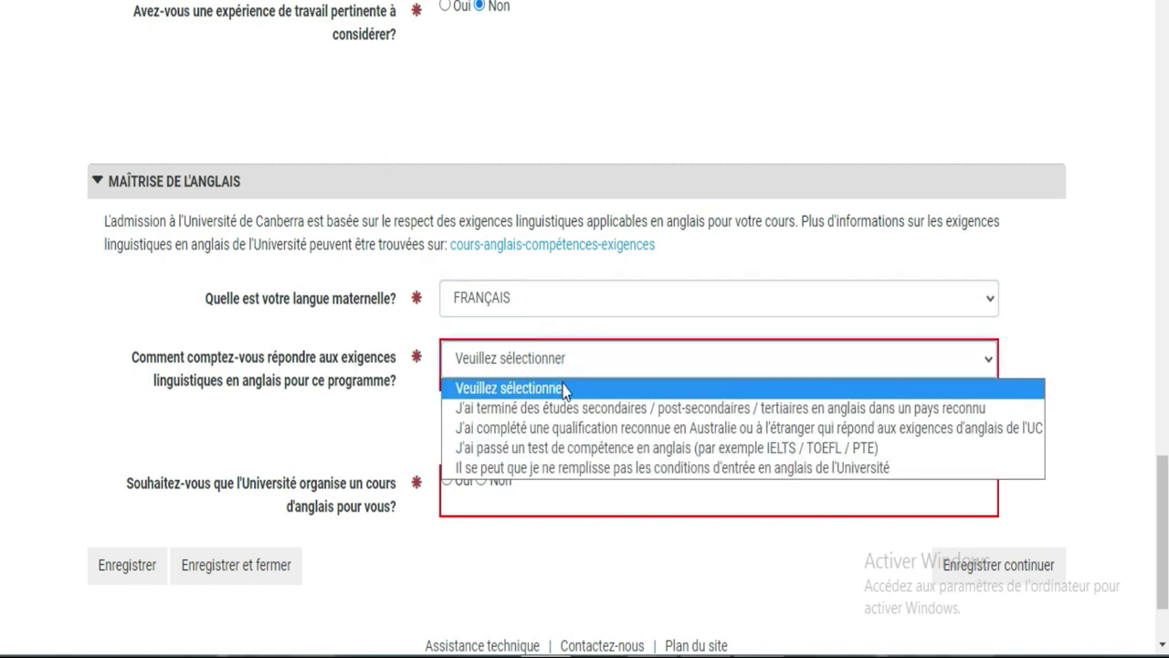